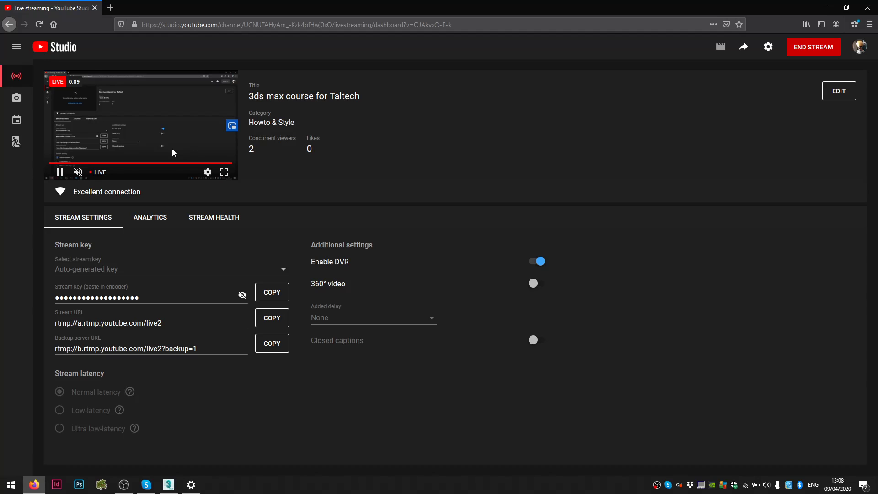
- Switch to 3ds Max and examine the interior model's walls, doors, windows and floor from several angles
{"action": "left_click", "coordinate": [829, 9]}
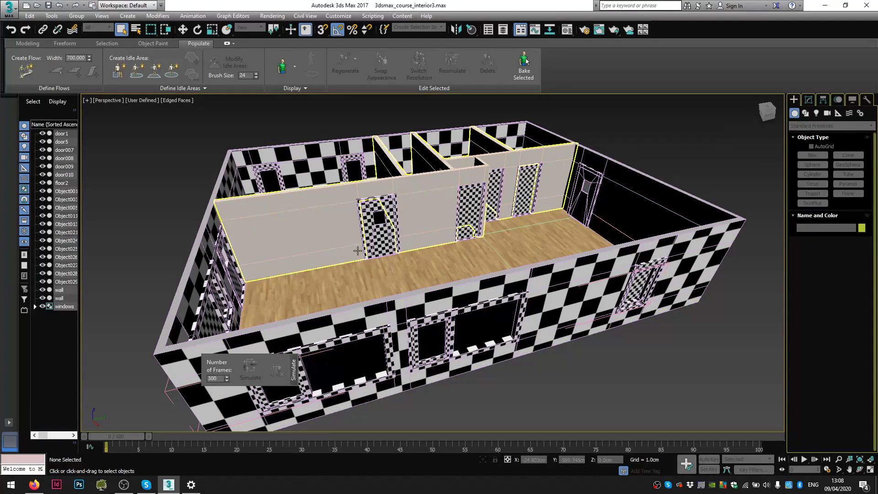
{"action": "scroll", "coordinate": [426, 242], "scroll_direction": "down", "scroll_amount": 3}
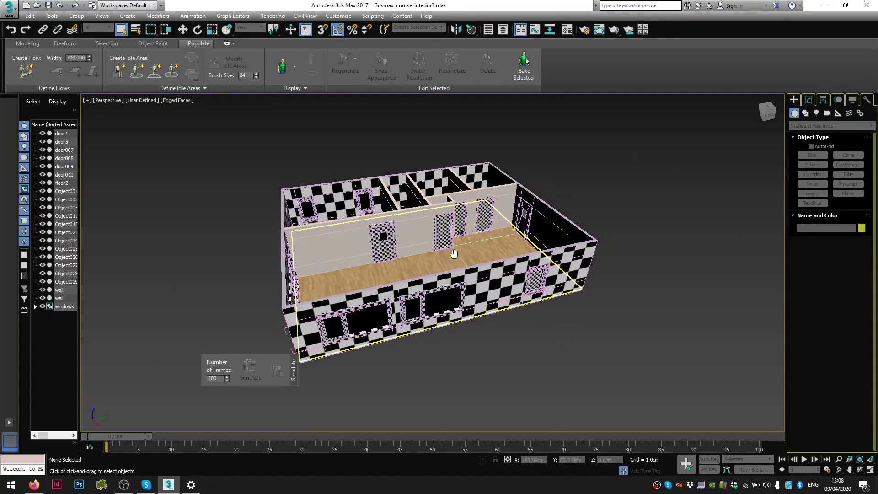
{"action": "middle_click_drag", "start_coordinate": [377, 253], "coordinate": [488, 267], "text": "alt"}
{"action": "scroll", "coordinate": [488, 266], "scroll_direction": "up", "scroll_amount": 3}
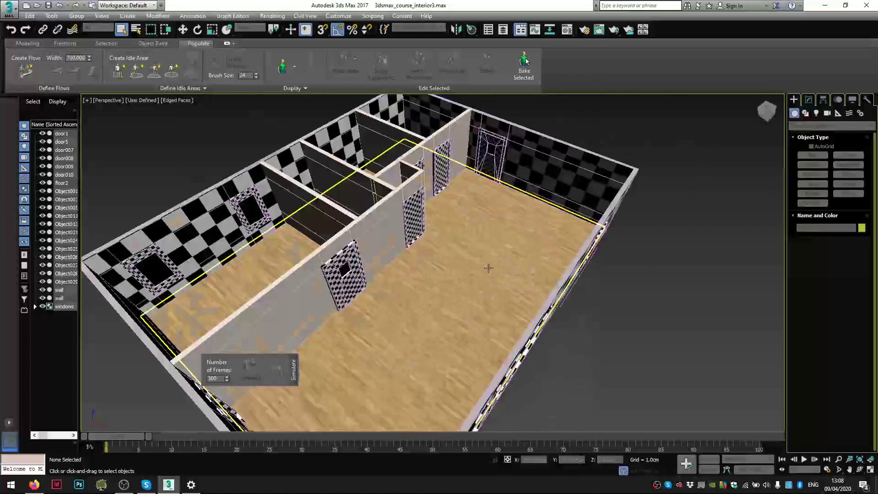
{"action": "scroll", "coordinate": [482, 263], "scroll_direction": "down", "scroll_amount": 5}
{"action": "scroll", "coordinate": [499, 227], "scroll_direction": "up", "scroll_amount": 5}
{"action": "scroll", "coordinate": [498, 227], "scroll_direction": "down", "scroll_amount": 5}
{"action": "middle_click_drag", "start_coordinate": [498, 226], "coordinate": [460, 259], "text": "alt"}
{"action": "scroll", "coordinate": [460, 258], "scroll_direction": "up", "scroll_amount": 6}
{"action": "scroll", "coordinate": [455, 268], "scroll_direction": "down", "scroll_amount": 4}
{"action": "scroll", "coordinate": [452, 281], "scroll_direction": "up", "scroll_amount": 4}
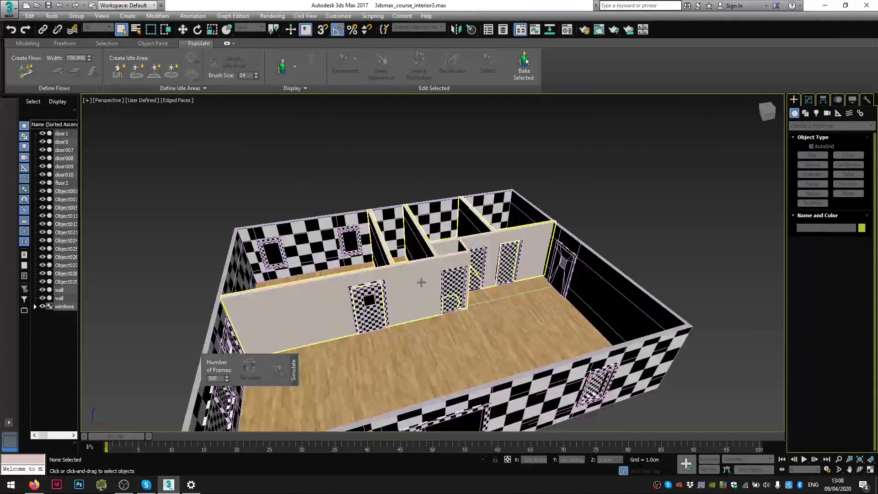
{"action": "middle_click_drag", "start_coordinate": [401, 284], "coordinate": [491, 235], "text": "alt"}
{"action": "scroll", "coordinate": [491, 235], "scroll_direction": "up", "scroll_amount": 5}
{"action": "scroll", "coordinate": [425, 225], "scroll_direction": "down", "scroll_amount": 10}
{"action": "middle_click_drag", "start_coordinate": [429, 219], "coordinate": [462, 243], "text": "alt"}
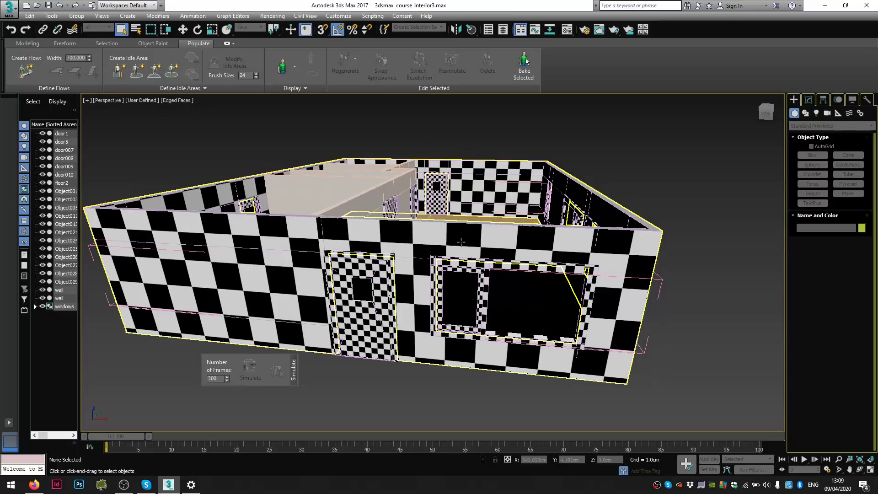
- Select the checkered door beside the large window in the outer wall, together with its frame
{"action": "scroll", "coordinate": [388, 249], "scroll_direction": "down", "scroll_amount": 5}
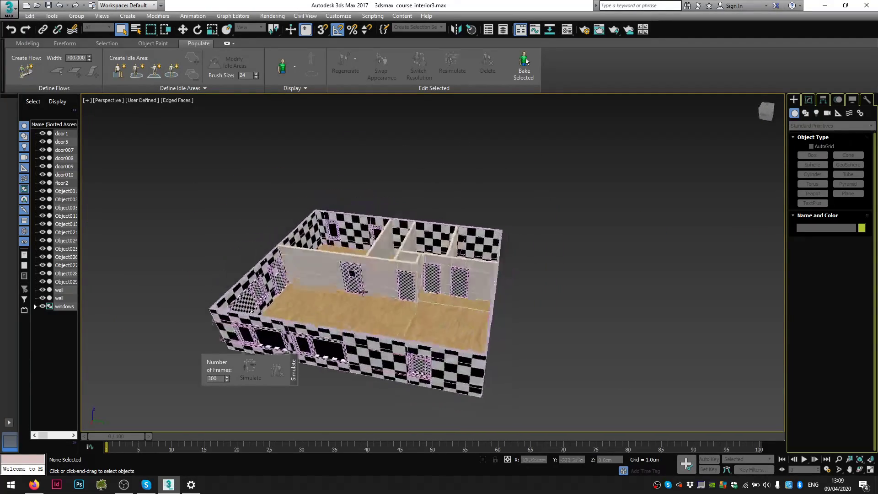
{"action": "scroll", "coordinate": [297, 306], "scroll_direction": "up", "scroll_amount": 3}
{"action": "middle_click_drag", "start_coordinate": [362, 250], "coordinate": [508, 275]}
{"action": "scroll", "coordinate": [423, 286], "scroll_direction": "up", "scroll_amount": 3}
{"action": "middle_click_drag", "start_coordinate": [423, 286], "coordinate": [378, 218], "text": "alt"}
{"action": "scroll", "coordinate": [293, 218], "scroll_direction": "up", "scroll_amount": 2}
{"action": "left_click", "coordinate": [319, 199]}
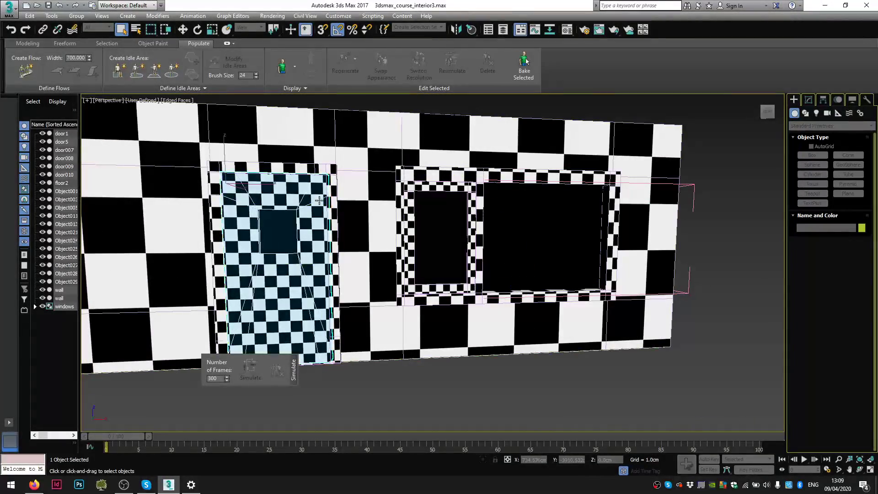
{"action": "left_click", "coordinate": [330, 169], "text": "ctrl"}
- Apply an Unwrap UVW modifier to the selected door and frame and display their layout in the UV editor
{"action": "left_click", "coordinate": [807, 100]}
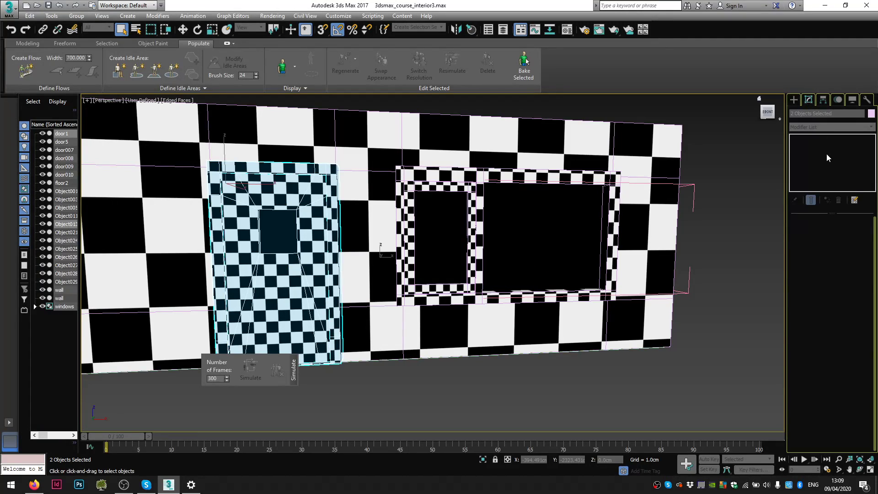
{"action": "left_click", "coordinate": [811, 131]}
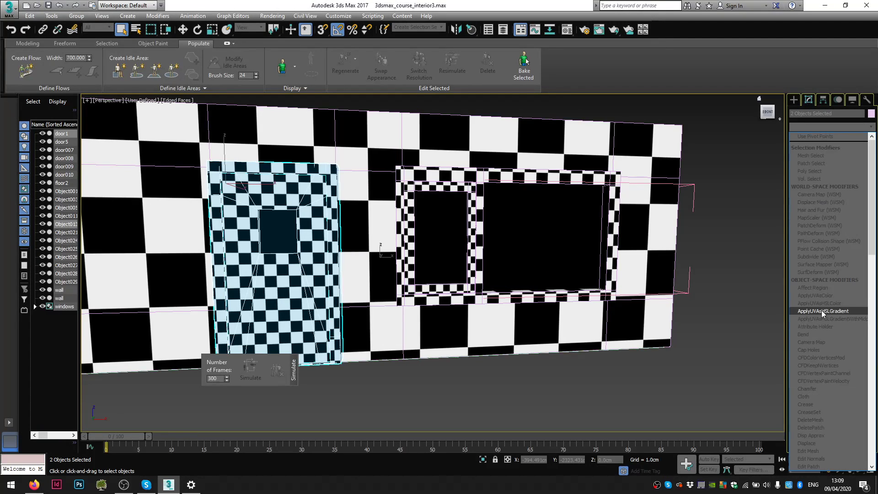
{"action": "key", "text": "u"}
{"action": "left_click", "coordinate": [808, 383]}
{"action": "left_click", "coordinate": [838, 137]}
{"action": "left_click", "coordinate": [830, 415]}
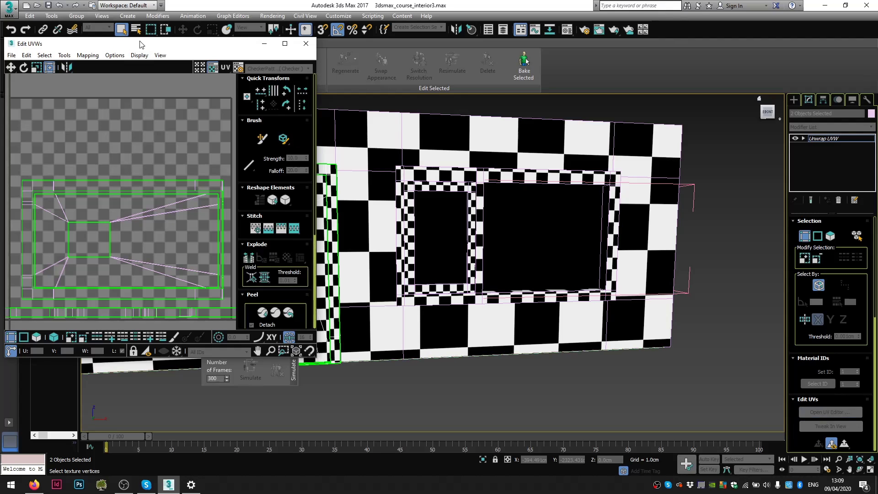
{"action": "left_click_drag", "start_coordinate": [136, 43], "coordinate": [281, 56]}
{"action": "scroll", "coordinate": [200, 276], "scroll_direction": "down", "scroll_amount": 4}
{"action": "scroll", "coordinate": [225, 262], "scroll_direction": "up", "scroll_amount": 3}
{"action": "middle_click_drag", "start_coordinate": [225, 261], "coordinate": [271, 236]}
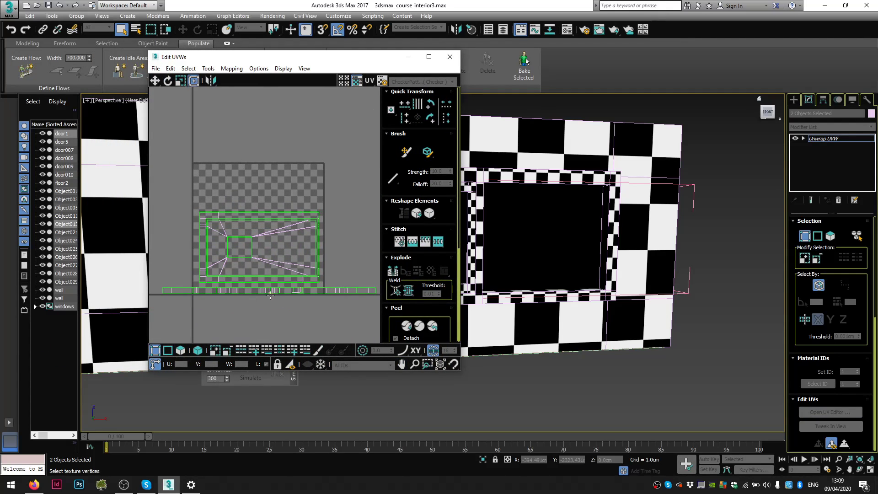
- Examine the interior's doors, walls and floor in the viewport to compare their texture mapping
{"action": "middle_click_drag", "start_coordinate": [586, 201], "coordinate": [709, 291]}
{"action": "scroll", "coordinate": [690, 184], "scroll_direction": "down", "scroll_amount": 4}
{"action": "scroll", "coordinate": [539, 228], "scroll_direction": "up", "scroll_amount": 4}
{"action": "scroll", "coordinate": [591, 262], "scroll_direction": "up", "scroll_amount": 4}
{"action": "scroll", "coordinate": [578, 251], "scroll_direction": "down", "scroll_amount": 5}
{"action": "middle_click_drag", "start_coordinate": [608, 268], "coordinate": [605, 298], "text": "alt"}
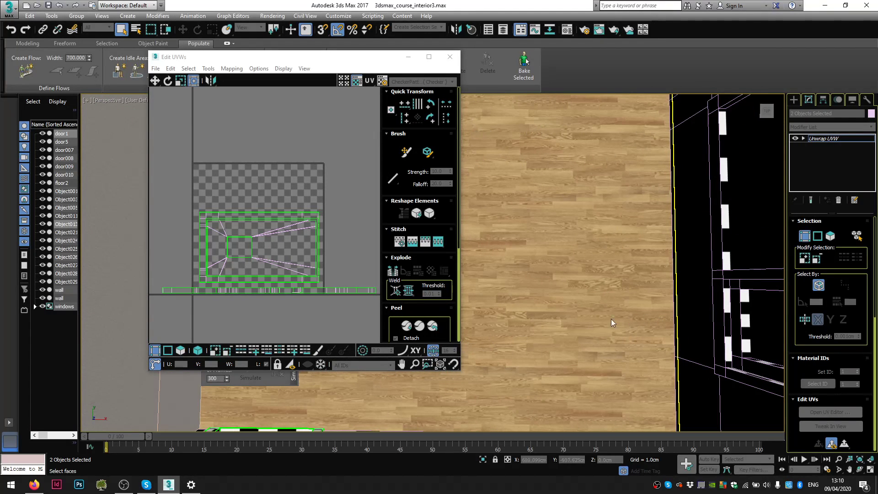
{"action": "scroll", "coordinate": [578, 168], "scroll_direction": "down", "scroll_amount": 5}
{"action": "middle_click_drag", "start_coordinate": [578, 167], "coordinate": [575, 314]}
{"action": "middle_click_drag", "start_coordinate": [572, 233], "coordinate": [464, 186]}
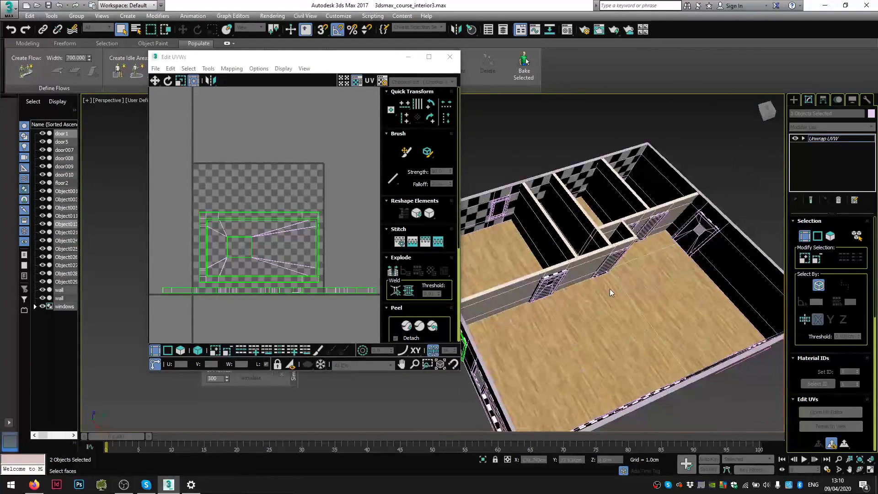
{"action": "middle_click_drag", "start_coordinate": [610, 290], "coordinate": [587, 223], "text": "alt"}
{"action": "scroll", "coordinate": [587, 226], "scroll_direction": "up", "scroll_amount": 10}
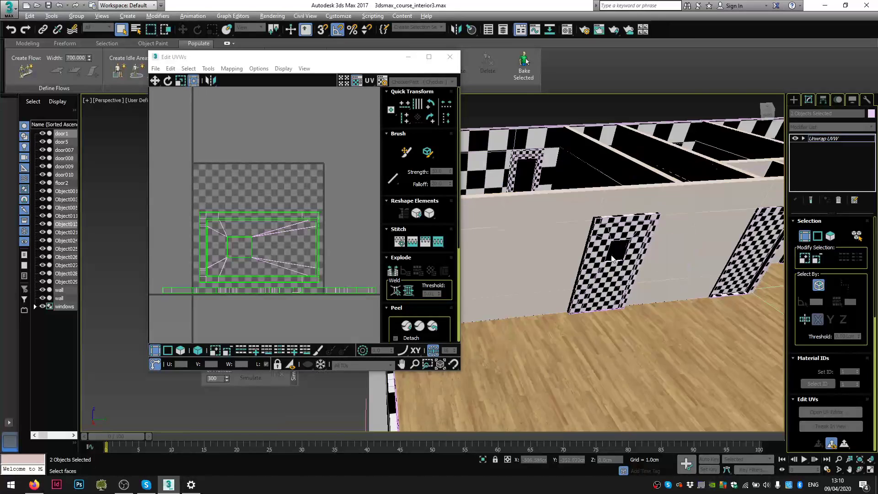
{"action": "middle_click_drag", "start_coordinate": [639, 270], "coordinate": [690, 265], "text": "alt"}
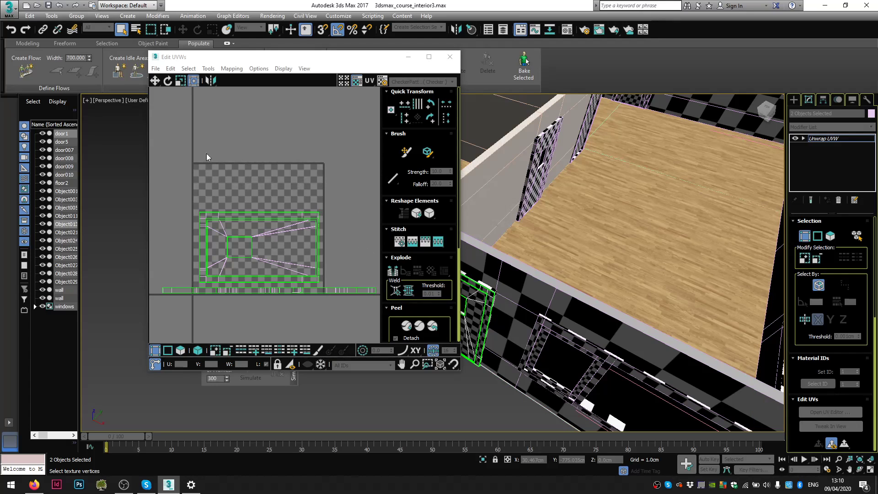
- Render the UVW template of the door and frame at 1024 by 1024
{"action": "scroll", "coordinate": [242, 242], "scroll_direction": "up", "scroll_amount": 3}
{"action": "middle_click_drag", "start_coordinate": [250, 245], "coordinate": [230, 234]}
{"action": "left_click", "coordinate": [208, 68]}
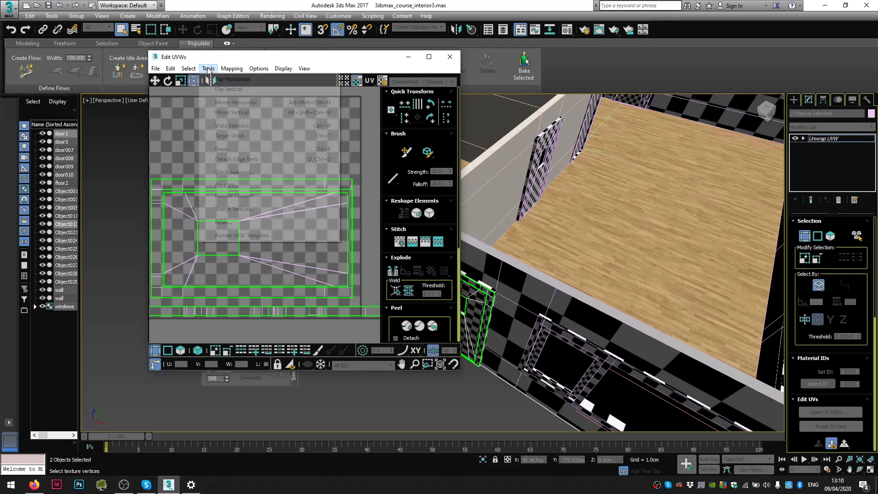
{"action": "left_click", "coordinate": [242, 235]}
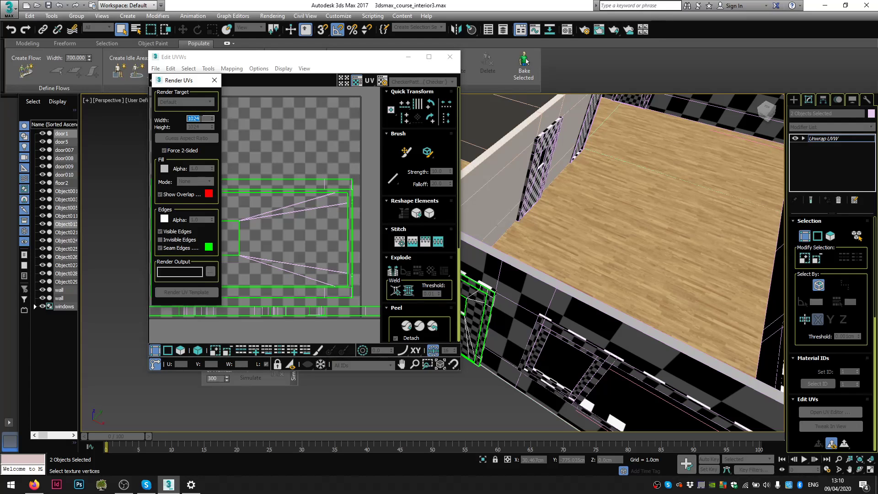
{"action": "left_click", "coordinate": [188, 295]}
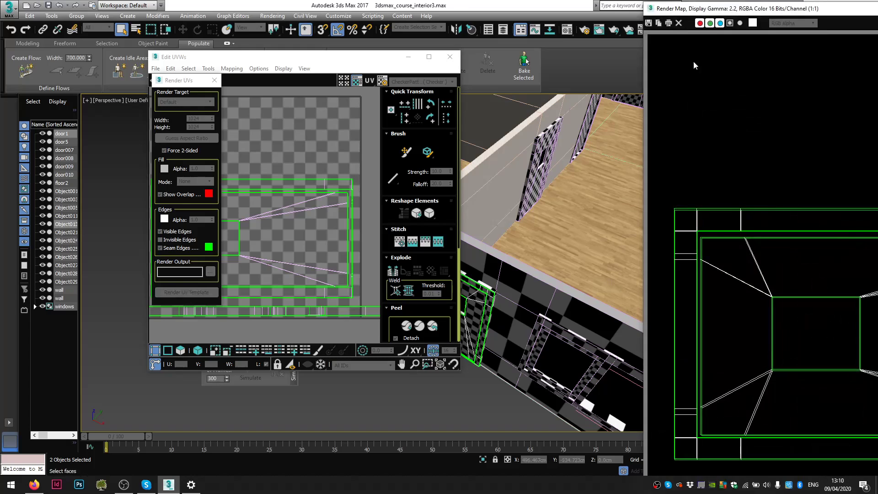
- Start saving the rendered UV template and browse on drive D to the 3dsmax_interior project's textures folder
{"action": "left_click_drag", "start_coordinate": [693, 12], "coordinate": [112, 19]}
{"action": "left_click", "coordinate": [70, 30]}
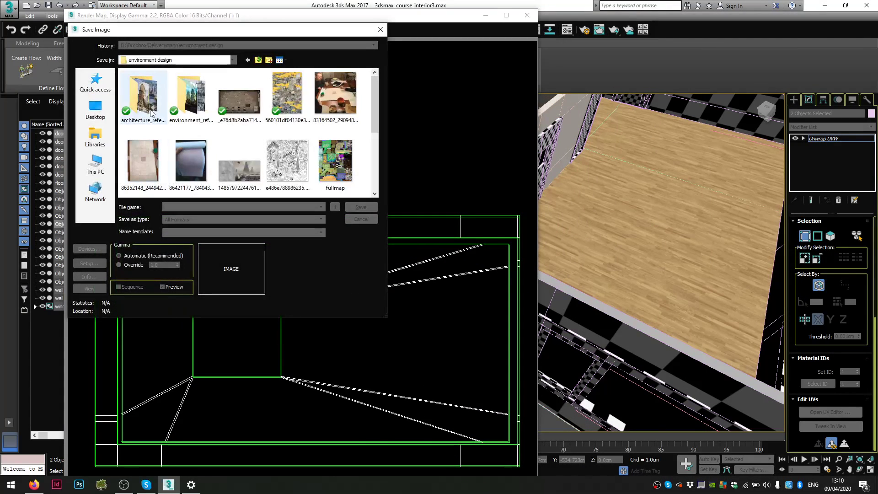
{"action": "left_click", "coordinate": [100, 170]}
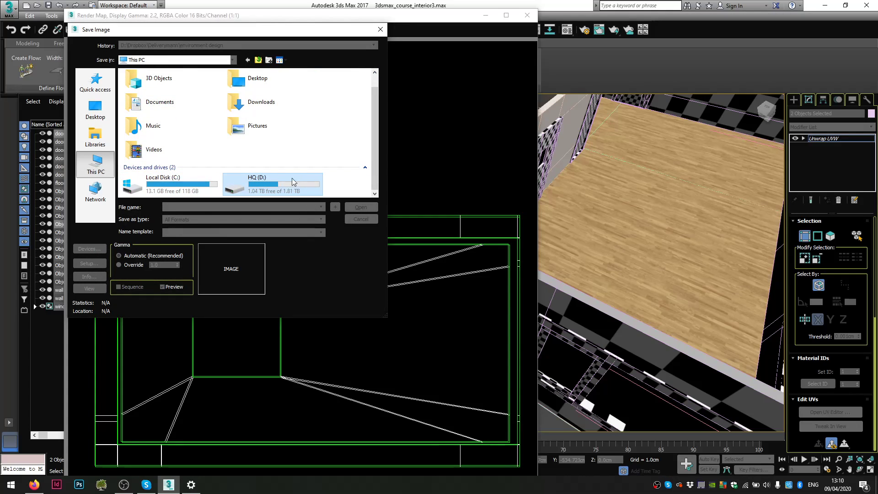
{"action": "double_click", "coordinate": [299, 179]}
{"action": "double_click", "coordinate": [143, 127]}
{"action": "left_click", "coordinate": [153, 120]}
{"action": "double_click", "coordinate": [156, 84]}
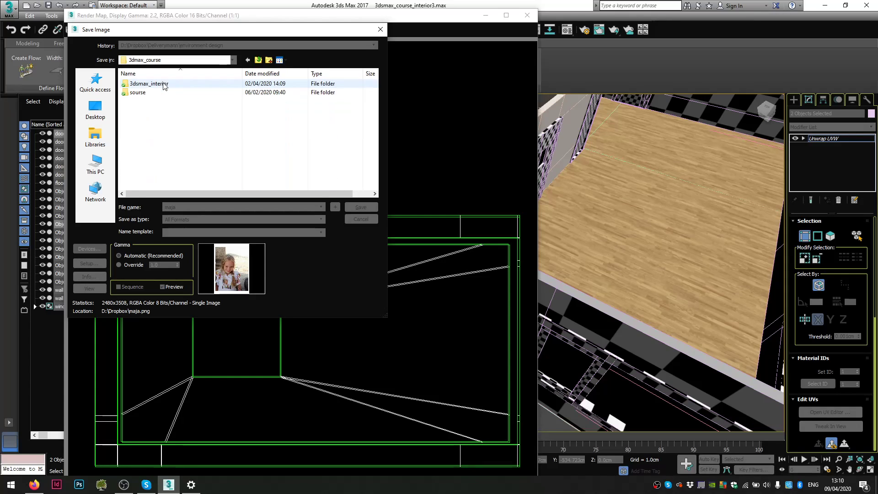
{"action": "double_click", "coordinate": [158, 84]}
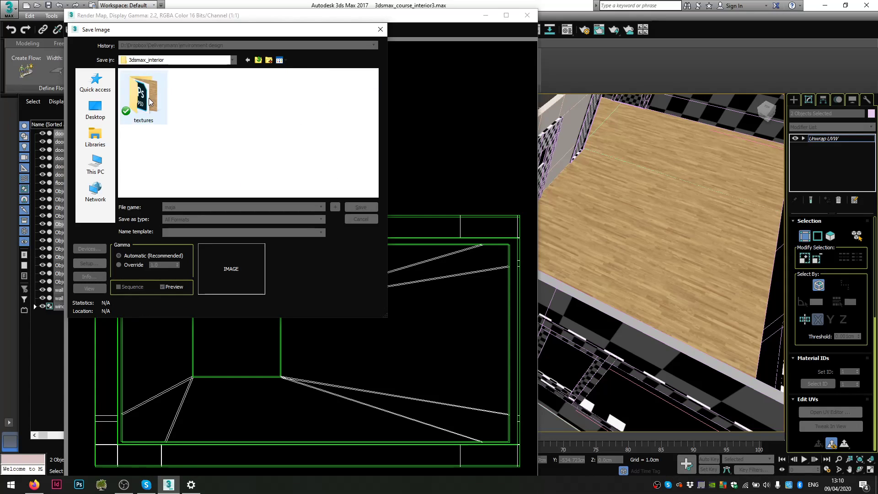
{"action": "double_click", "coordinate": [150, 101]}
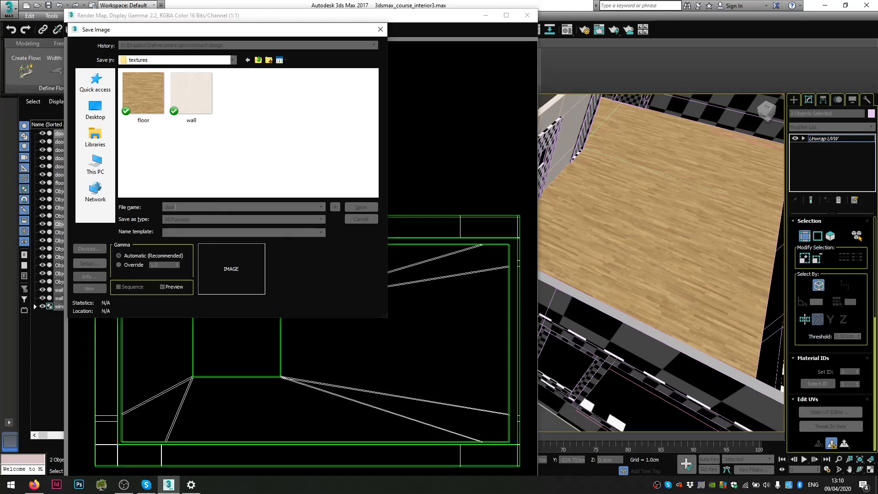
- Save the UV template as a PNG image named door and close the rendered map
{"action": "left_click", "coordinate": [314, 220]}
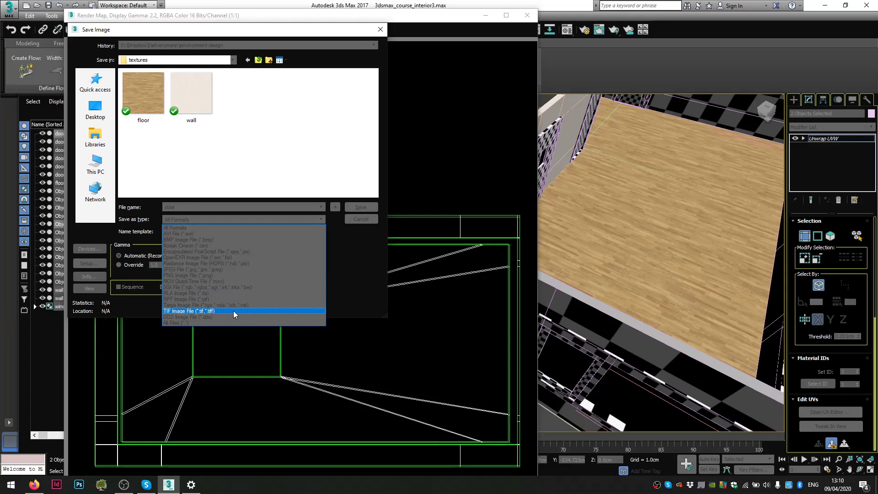
{"action": "left_click", "coordinate": [251, 276]}
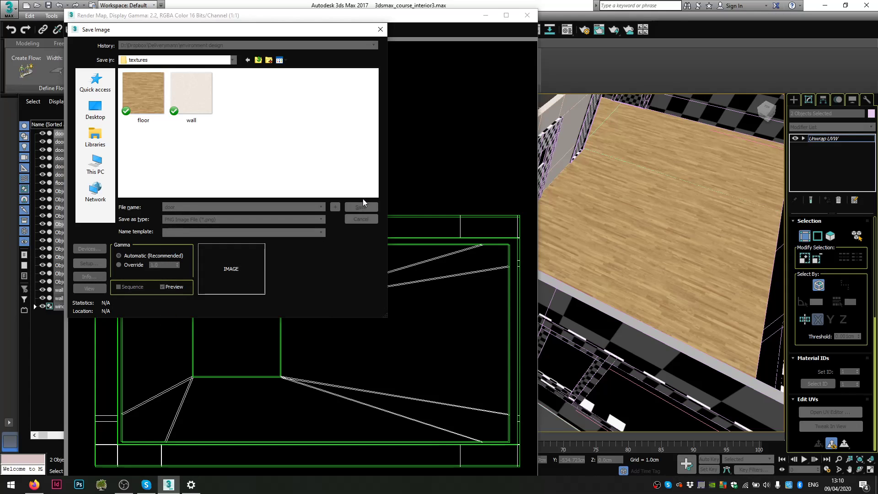
{"action": "left_click", "coordinate": [361, 208]}
{"action": "left_click", "coordinate": [132, 127]}
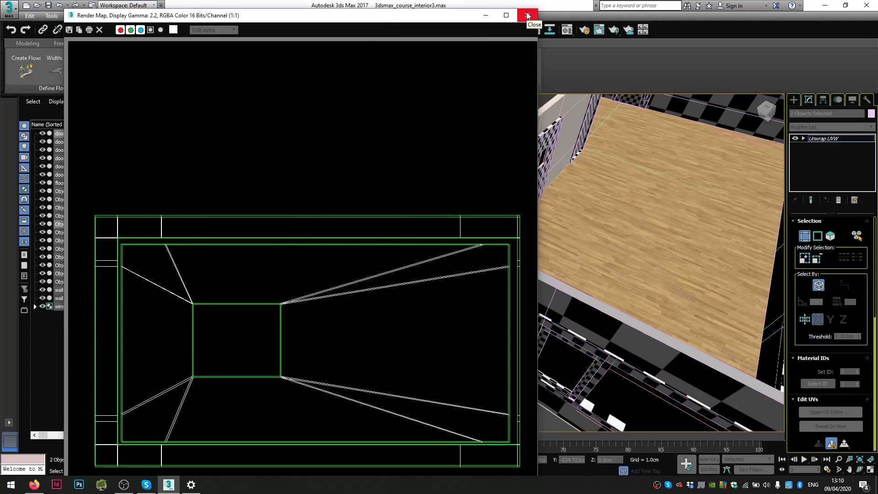
{"action": "left_click", "coordinate": [528, 15]}
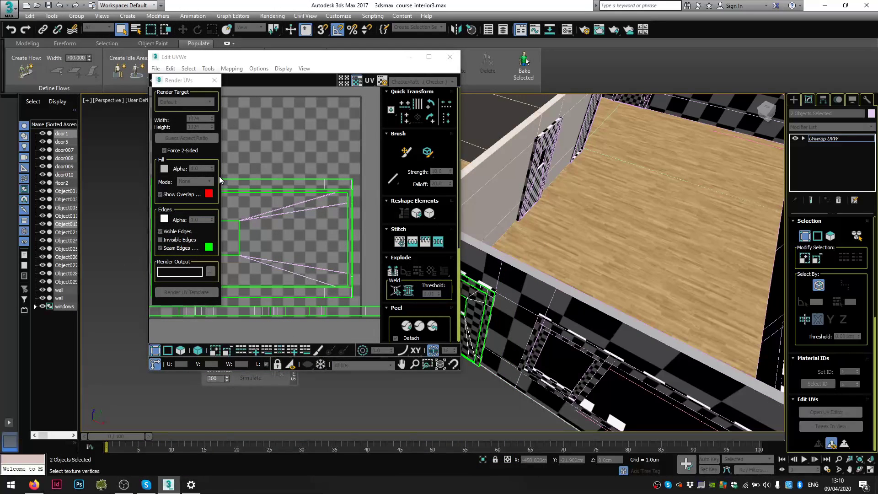
- Move the Render UVs and Edit UVWs windows aside to uncover the selected door in the viewport
{"action": "scroll", "coordinate": [250, 179], "scroll_direction": "down", "scroll_amount": 4}
{"action": "middle_click_drag", "start_coordinate": [250, 178], "coordinate": [366, 194]}
{"action": "middle_click_drag", "start_coordinate": [301, 182], "coordinate": [241, 175]}
{"action": "scroll", "coordinate": [298, 190], "scroll_direction": "up", "scroll_amount": 3}
{"action": "middle_click_drag", "start_coordinate": [307, 208], "coordinate": [288, 252]}
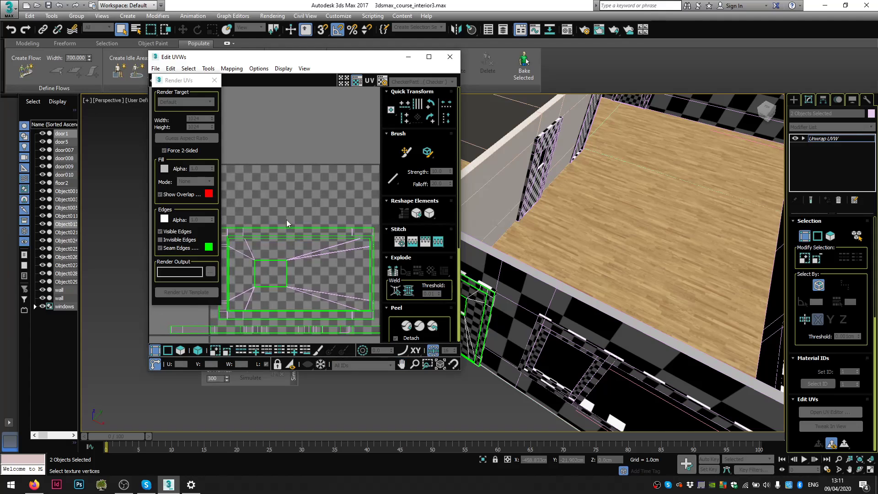
{"action": "left_click_drag", "start_coordinate": [194, 80], "coordinate": [41, 12]}
{"action": "left_click_drag", "start_coordinate": [219, 59], "coordinate": [148, 12]}
{"action": "scroll", "coordinate": [237, 223], "scroll_direction": "down", "scroll_amount": 2}
{"action": "scroll", "coordinate": [214, 209], "scroll_direction": "up", "scroll_amount": 4}
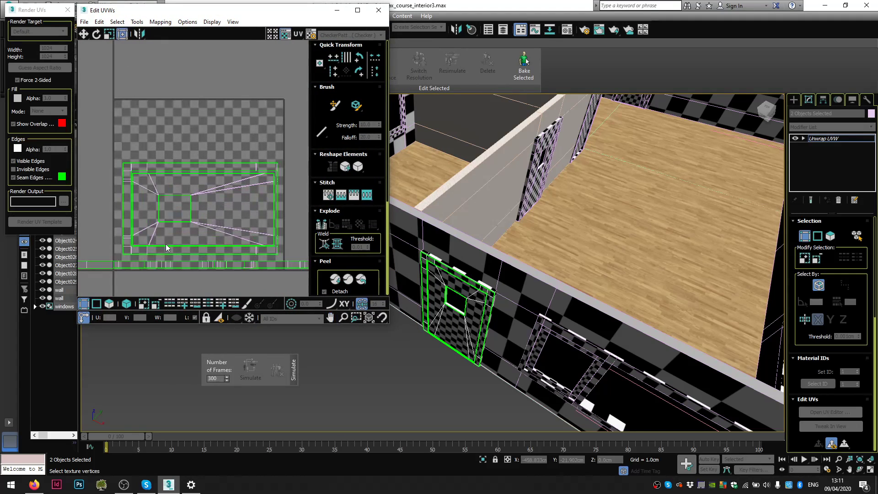
- Launch Photoshop and shift the Edit UVWs and Render UVs windows clear of the 3ds Max title bar
{"action": "scroll", "coordinate": [256, 215], "scroll_direction": "down", "scroll_amount": 3}
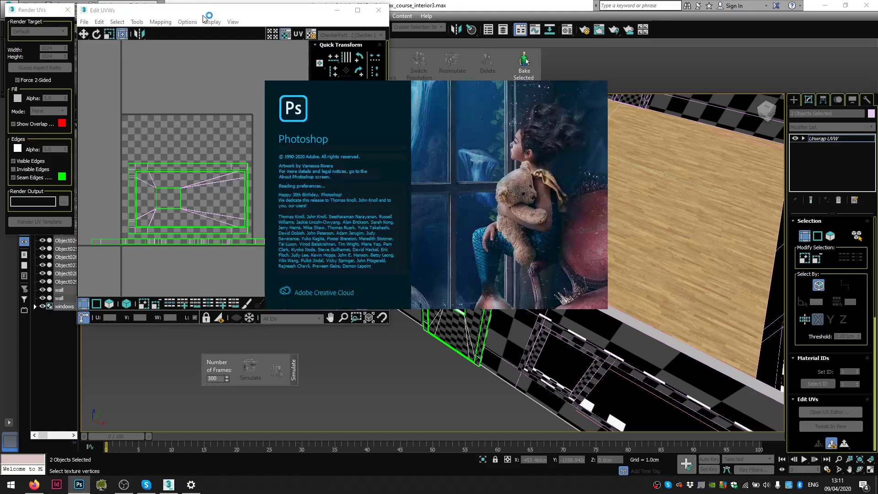
{"action": "left_click_drag", "start_coordinate": [202, 14], "coordinate": [192, 60]}
{"action": "left_click_drag", "start_coordinate": [25, 13], "coordinate": [11, 53]}
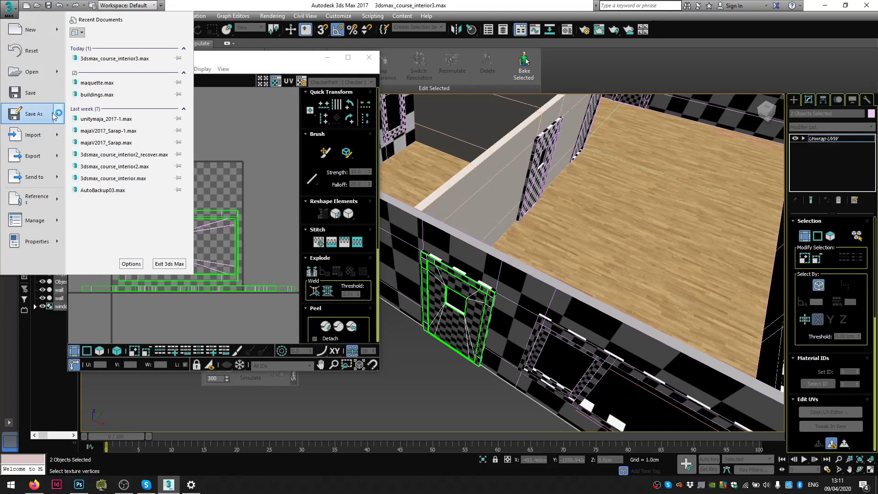
- Check which 3ds Max file versions the scene can be saved as, and leave without saving
{"action": "left_click", "coordinate": [52, 110]}
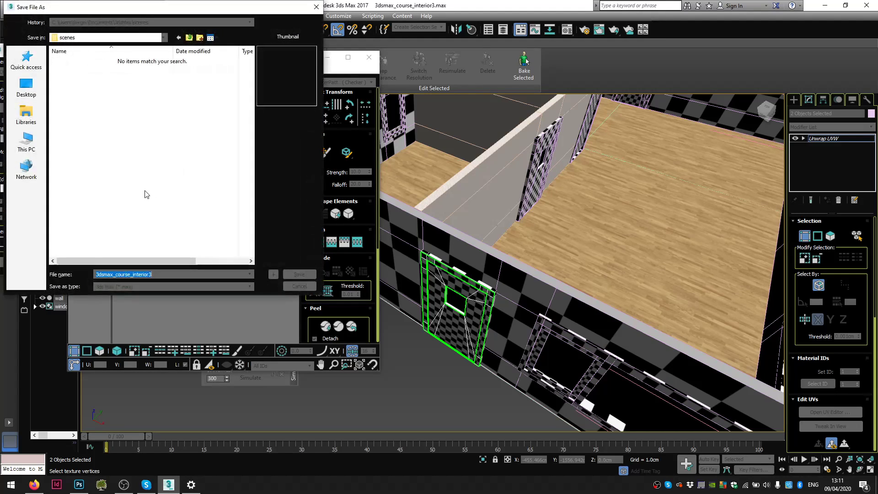
{"action": "left_click", "coordinate": [146, 287]}
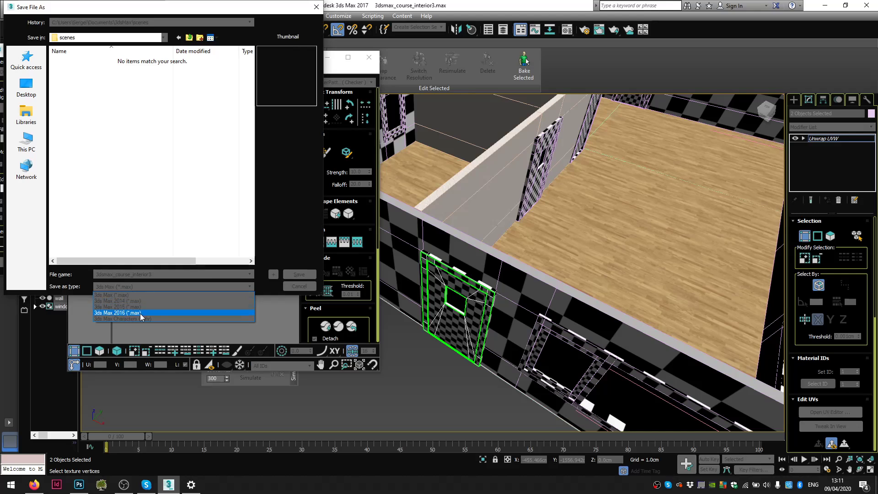
{"action": "left_click", "coordinate": [267, 170]}
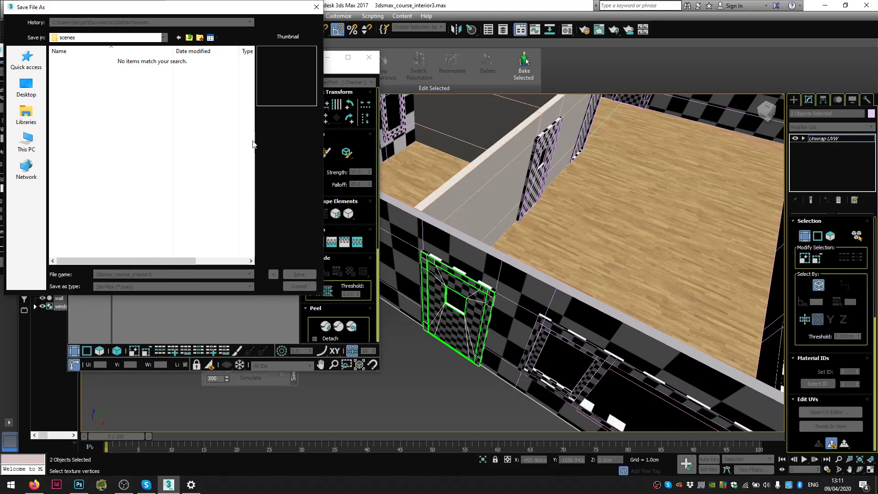
{"action": "left_click", "coordinate": [317, 8]}
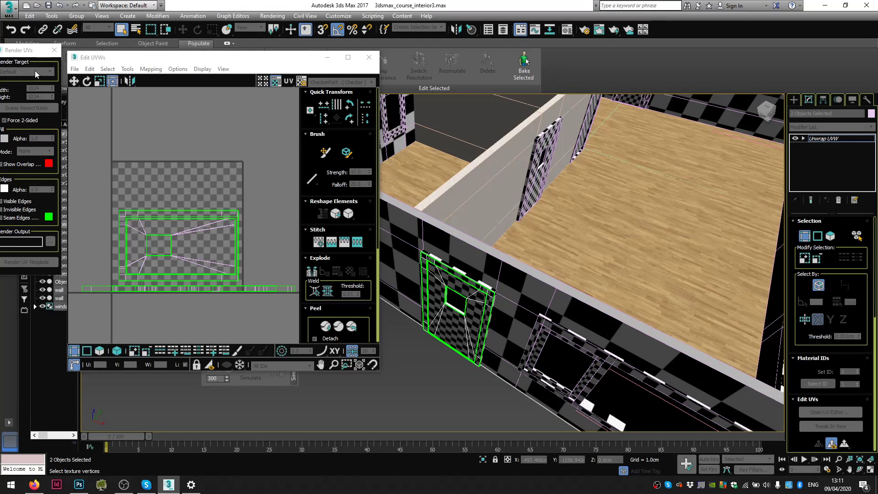
- Switch to Photoshop, open the door PNG from the 3dsmax_interior textures folder, and add a new empty layer
{"action": "left_click_drag", "start_coordinate": [6, 53], "coordinate": [17, 30]}
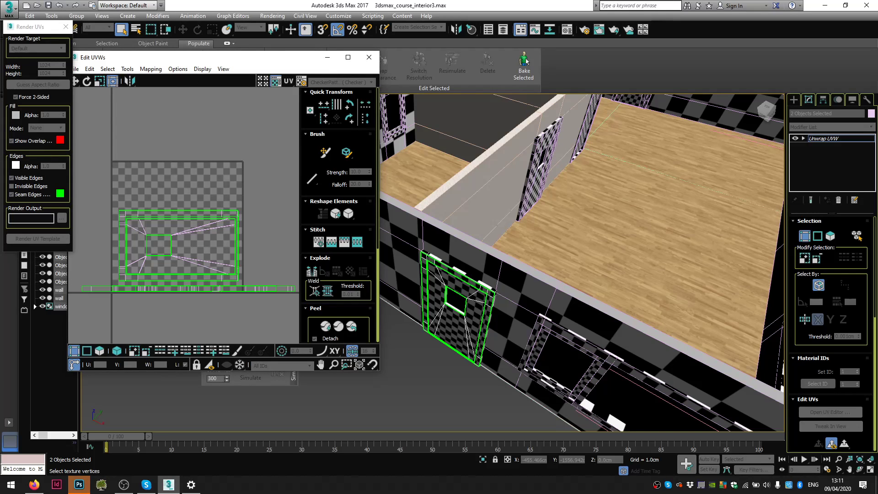
{"action": "left_click_drag", "start_coordinate": [877, 13], "coordinate": [458, 0]}
{"action": "left_click", "coordinate": [21, 5]}
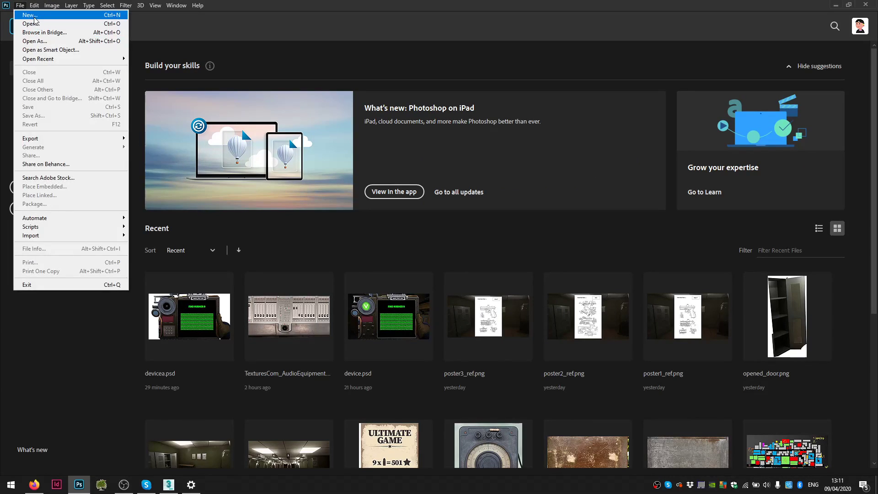
{"action": "left_click", "coordinate": [27, 22]}
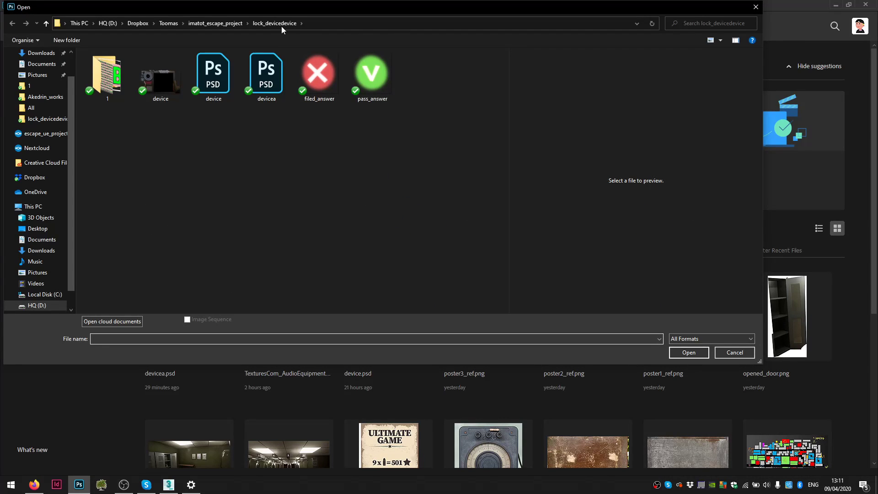
{"action": "left_click", "coordinate": [144, 23]}
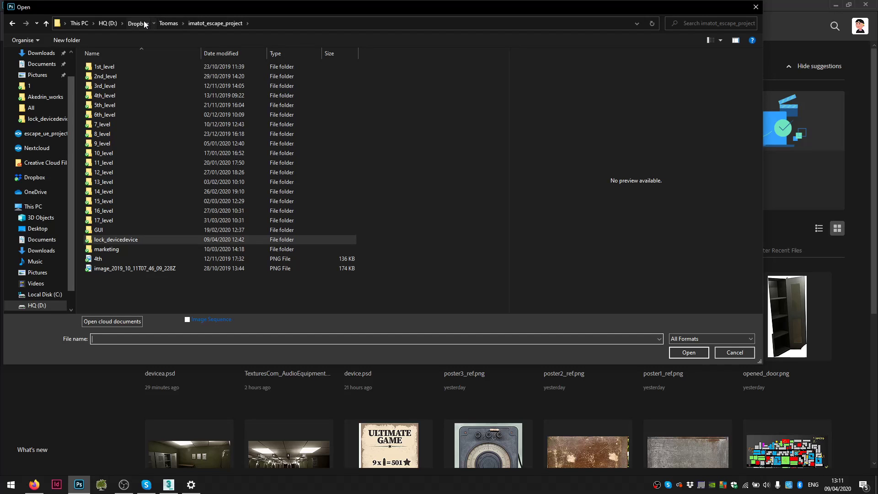
{"action": "scroll", "coordinate": [131, 124], "scroll_direction": "up", "scroll_amount": 5}
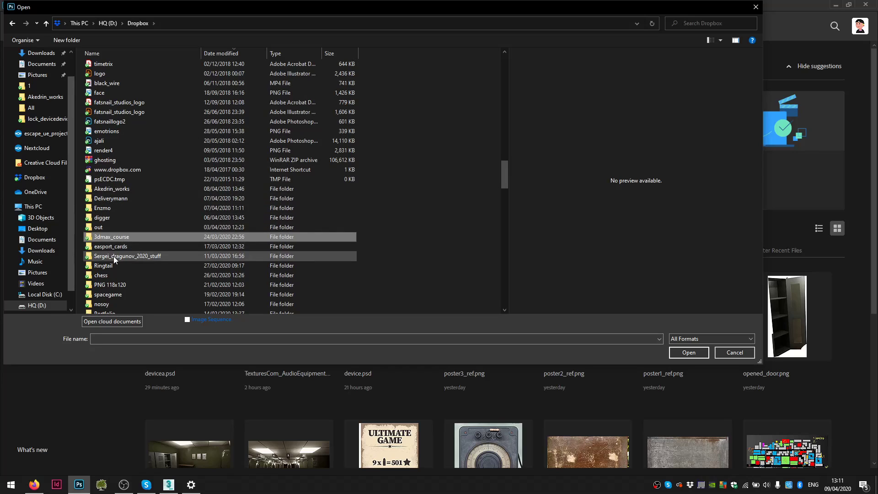
{"action": "double_click", "coordinate": [114, 67]}
{"action": "double_click", "coordinate": [117, 71]}
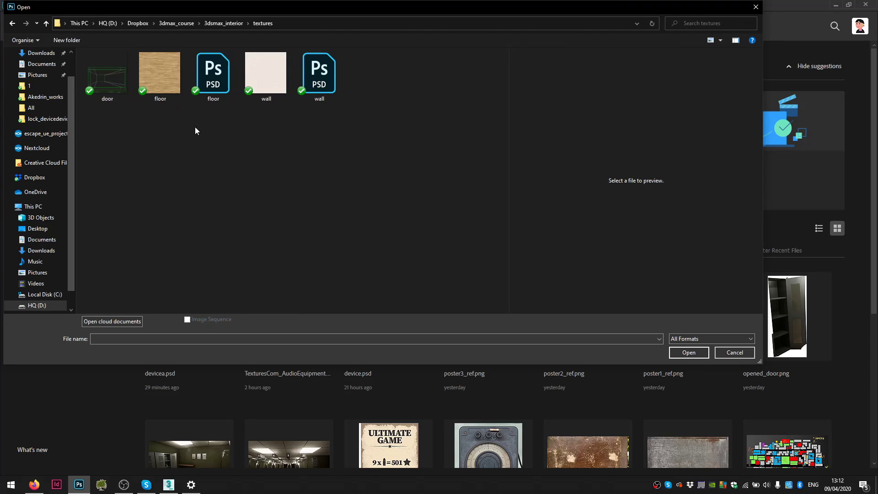
{"action": "double_click", "coordinate": [107, 74]}
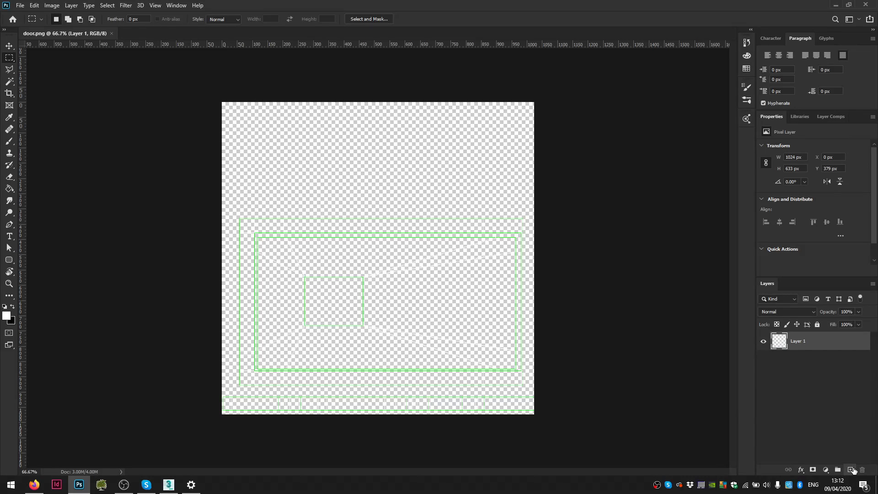
{"action": "left_click", "coordinate": [851, 469]}
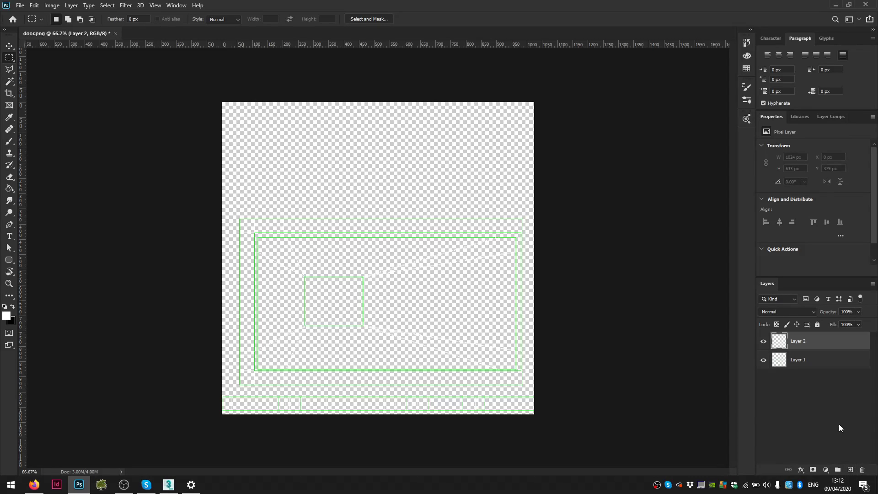
- Switch to Firefox and go to textures.com in a new tab
{"action": "left_click", "coordinate": [34, 485]}
{"action": "left_click", "coordinate": [110, 8]}
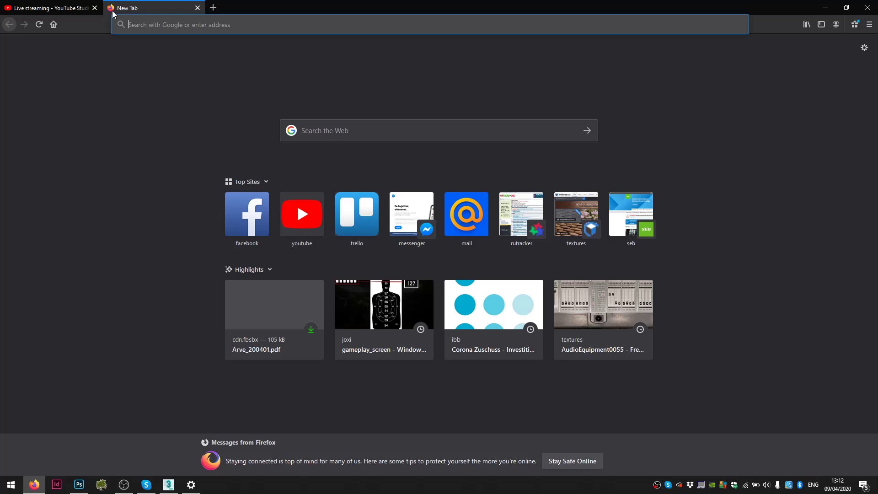
{"action": "type", "text": "texters"}
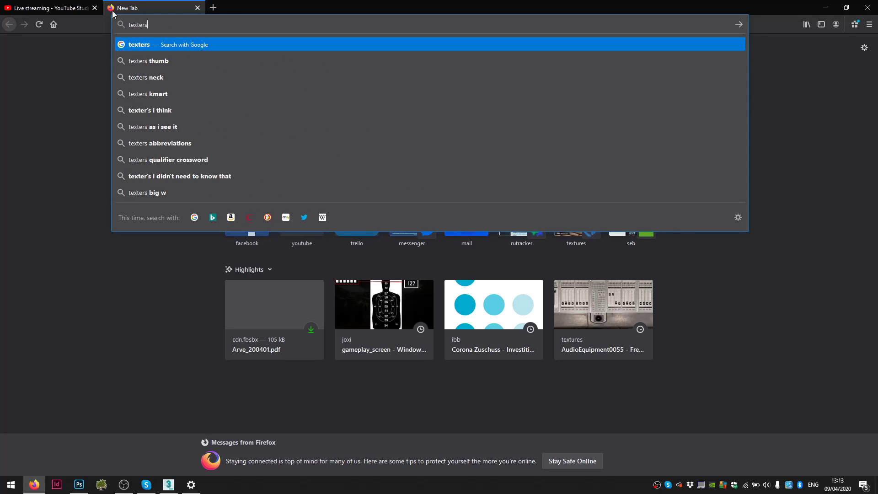
{"action": "key", "text": "BackSpace"}
{"action": "key", "text": "BackSpace"}
{"action": "key", "text": "BackSpace"}
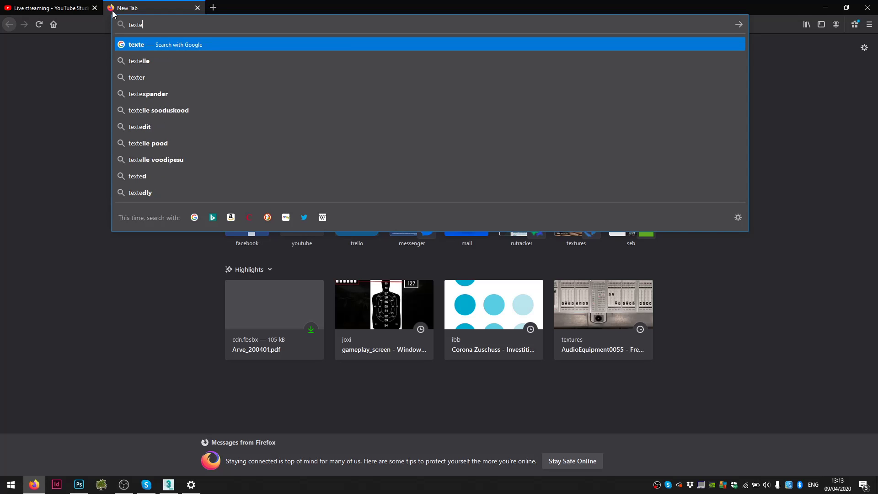
{"action": "type", "text": "ures.com/"}
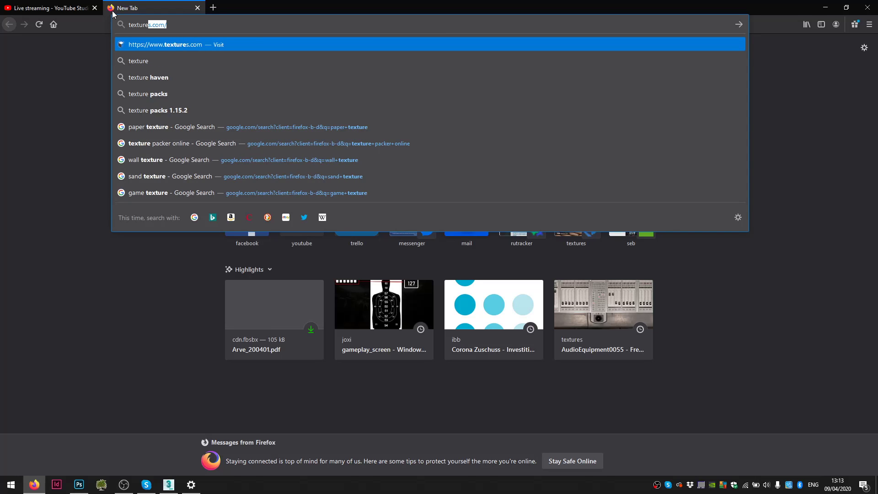
{"action": "key", "text": "Return"}
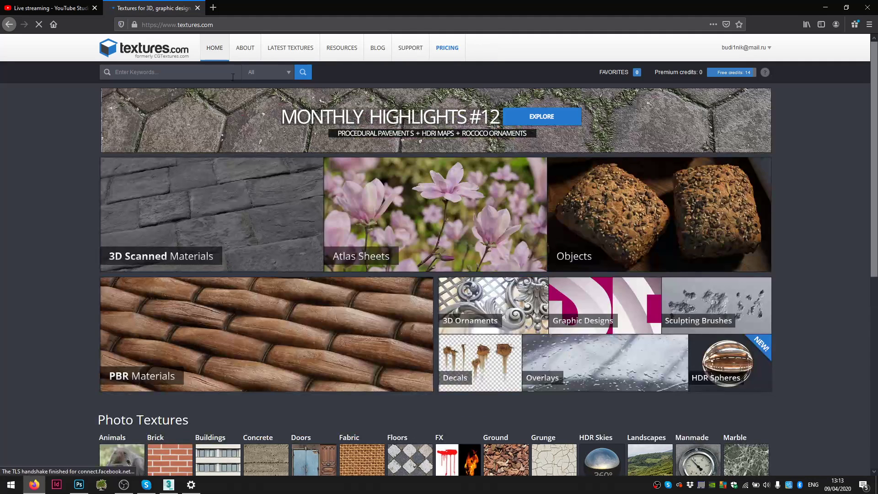
- Search the site's textures for "doors" and look through the results for a suitable door
{"action": "left_click", "coordinate": [178, 71]}
{"action": "type", "text": "doors"}
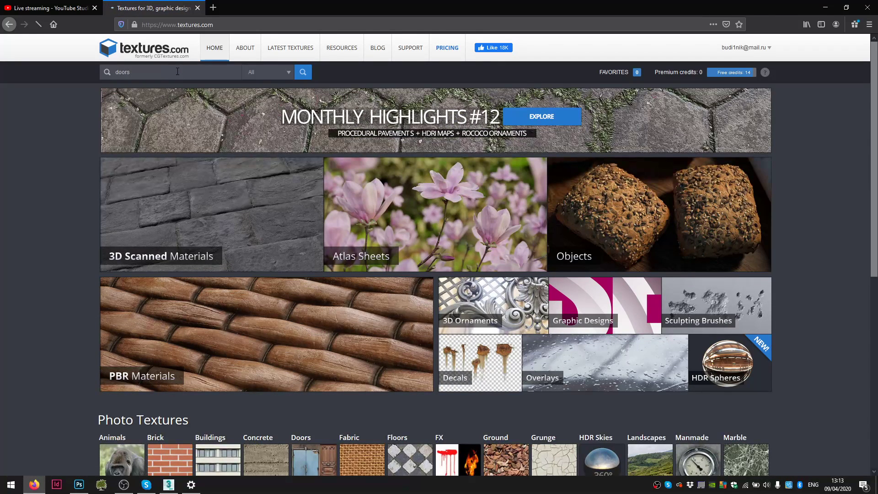
{"action": "key", "text": "Return"}
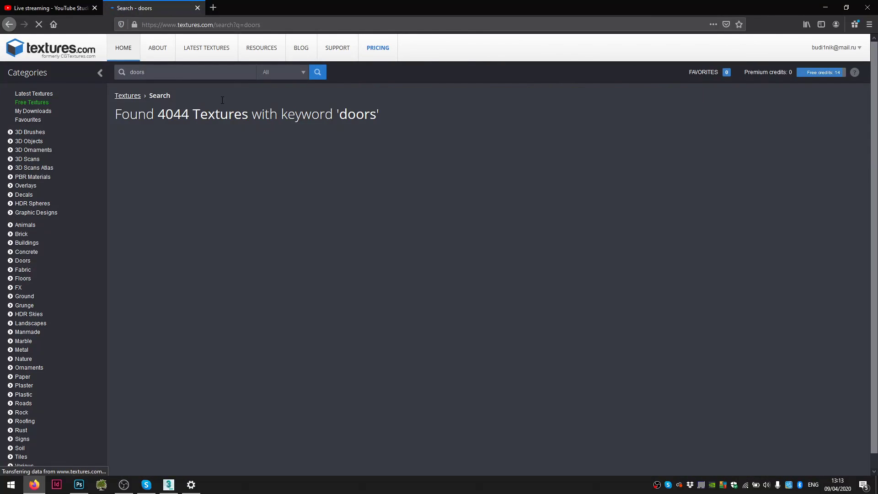
{"action": "scroll", "coordinate": [356, 273], "scroll_direction": "down", "scroll_amount": 10}
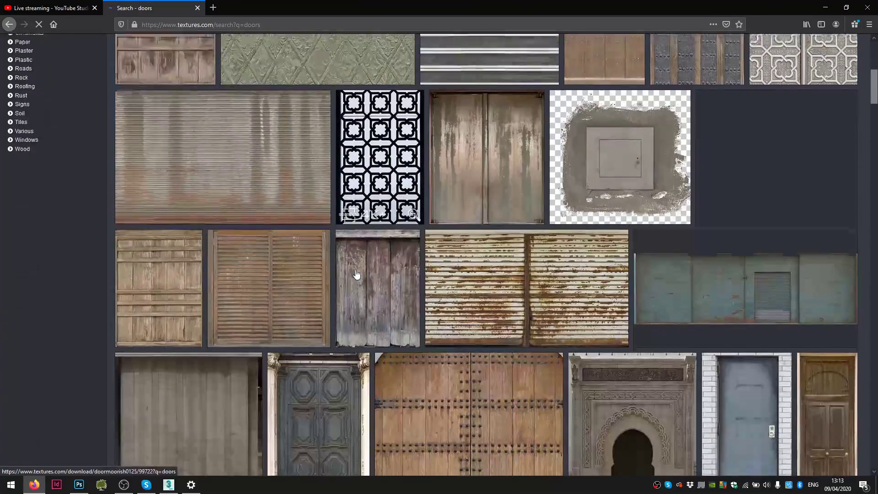
{"action": "scroll", "coordinate": [357, 274], "scroll_direction": "down", "scroll_amount": 15}
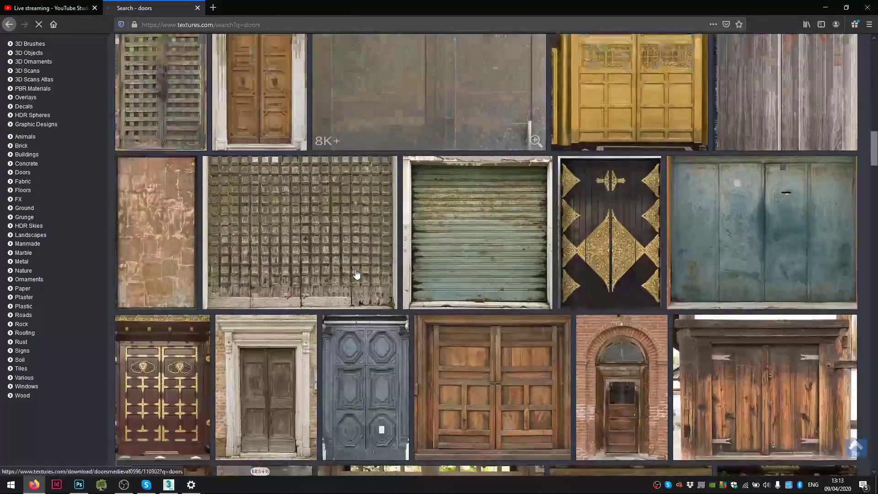
{"action": "scroll", "coordinate": [356, 273], "scroll_direction": "down", "scroll_amount": 15}
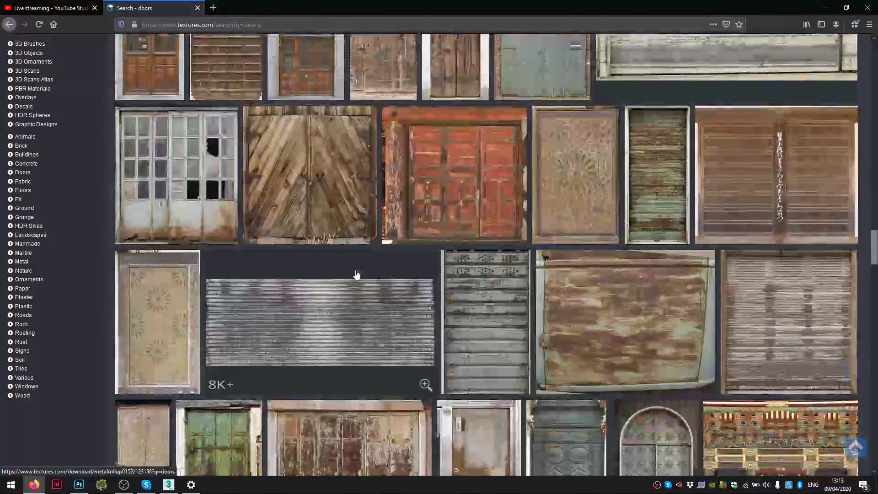
{"action": "scroll", "coordinate": [357, 273], "scroll_direction": "down", "scroll_amount": 15}
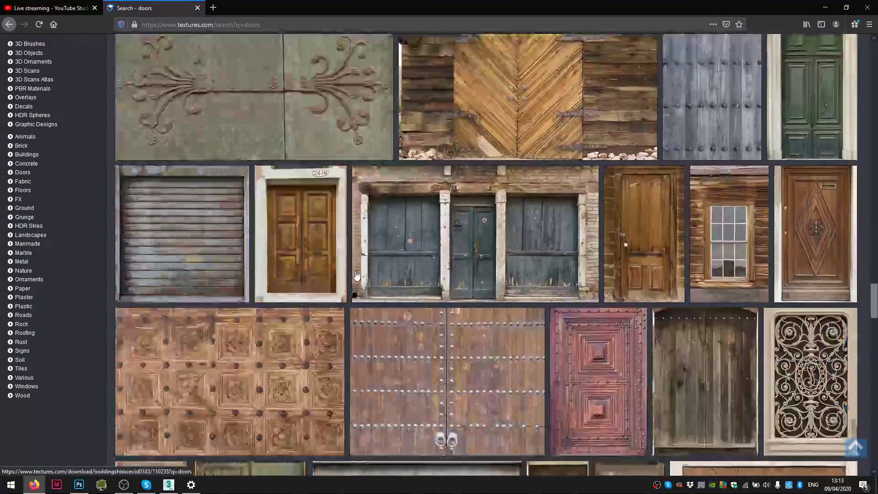
{"action": "scroll", "coordinate": [356, 273], "scroll_direction": "down", "scroll_amount": 8}
{"action": "scroll", "coordinate": [357, 273], "scroll_direction": "up", "scroll_amount": 15}
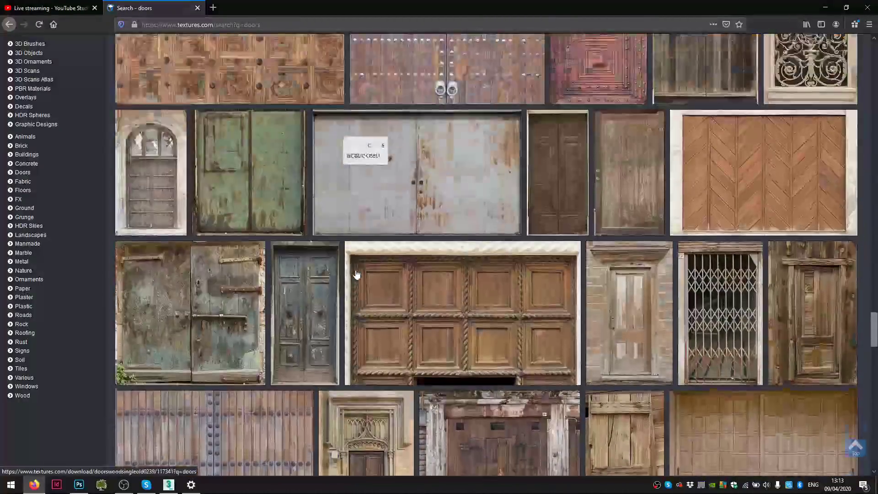
{"action": "scroll", "coordinate": [357, 274], "scroll_direction": "up", "scroll_amount": 20}
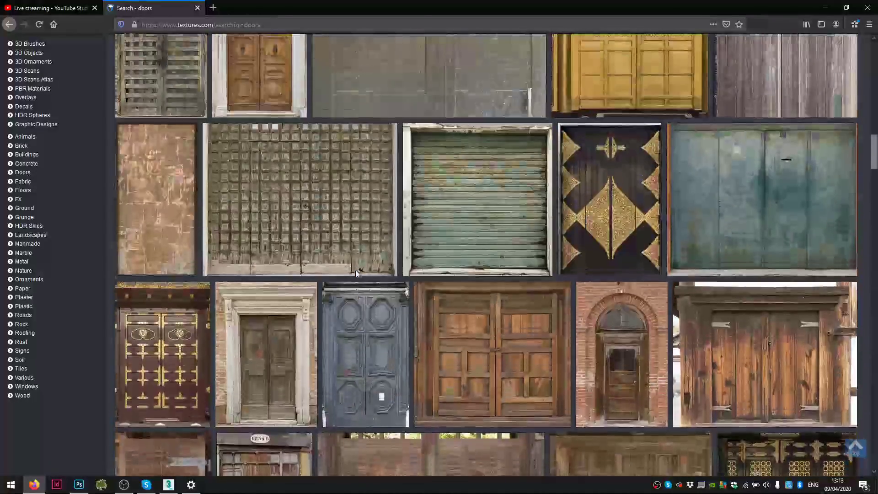
{"action": "scroll", "coordinate": [357, 274], "scroll_direction": "up", "scroll_amount": 8}
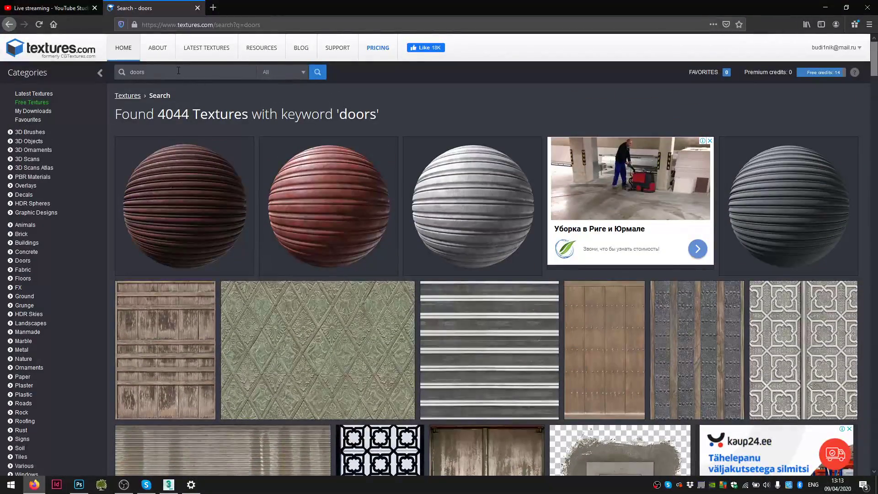
- Narrow the texture search to "doors inside"
{"action": "left_click", "coordinate": [181, 68]}
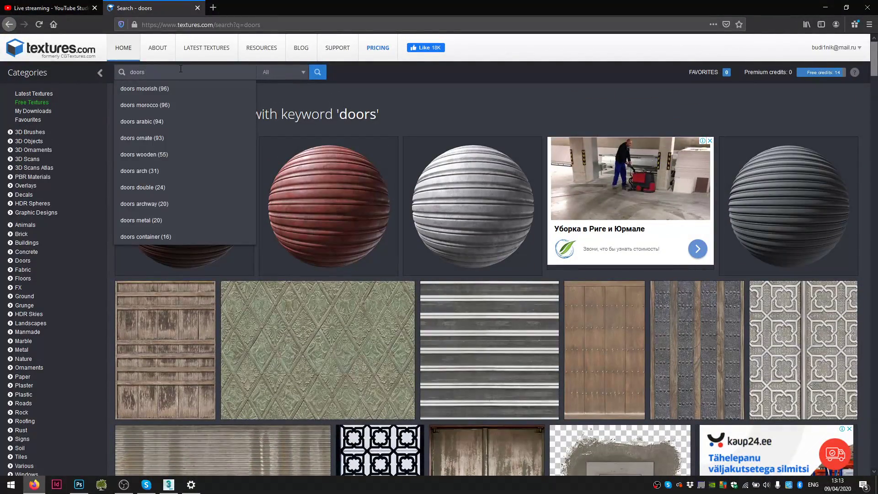
{"action": "type", "text": "inside"}
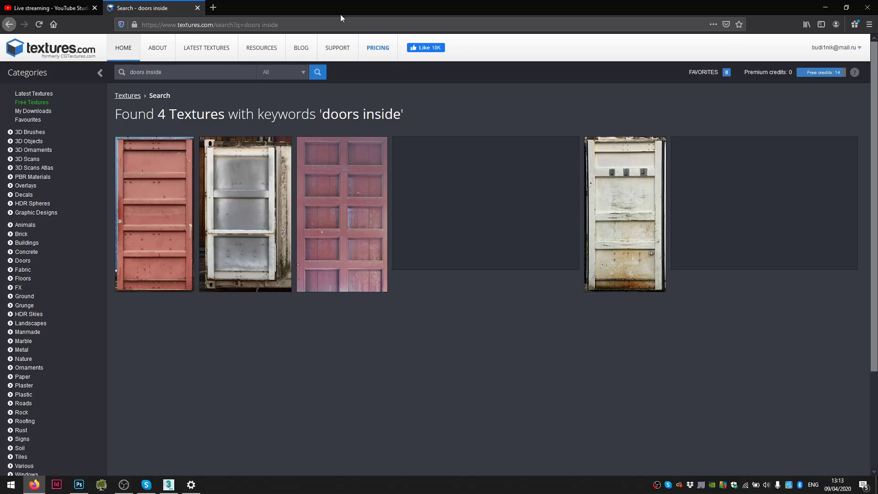
- Search Google for "door house" in a new tab and open the preview of the white front door between two brown doors
{"action": "left_click", "coordinate": [213, 7]}
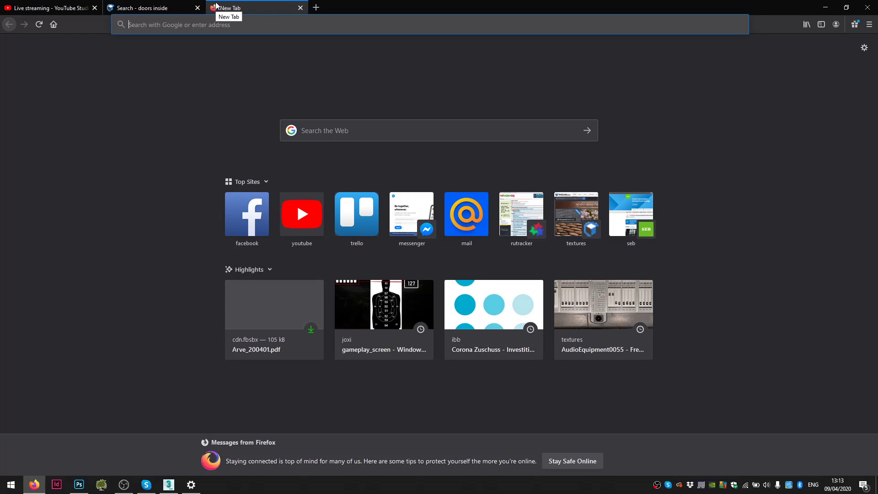
{"action": "type", "text": "door"}
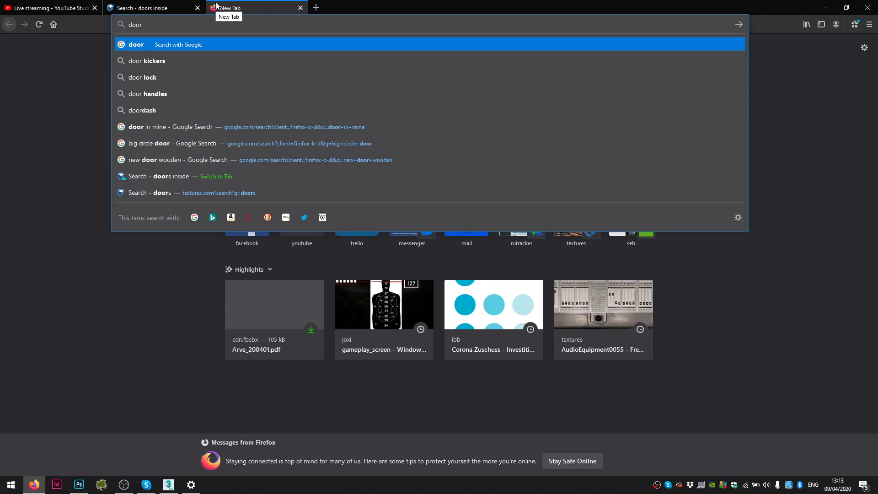
{"action": "type", "text": " house"}
{"action": "key", "text": "Return"}
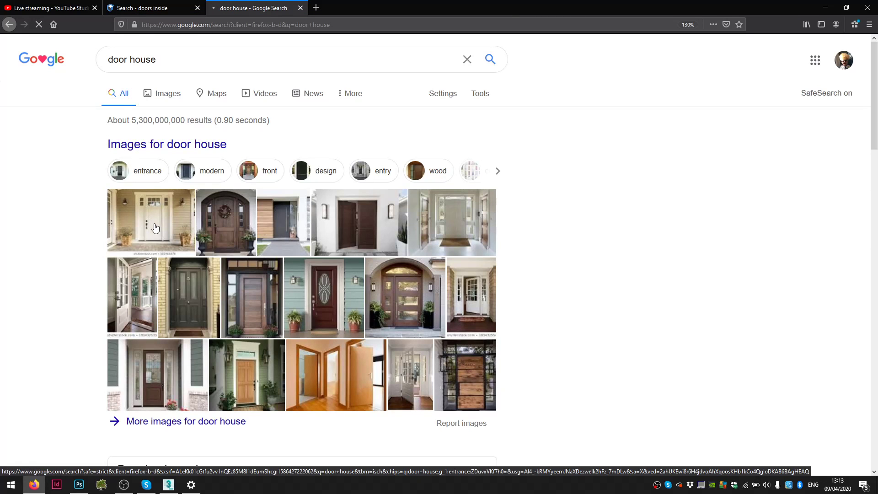
{"action": "left_click", "coordinate": [464, 225]}
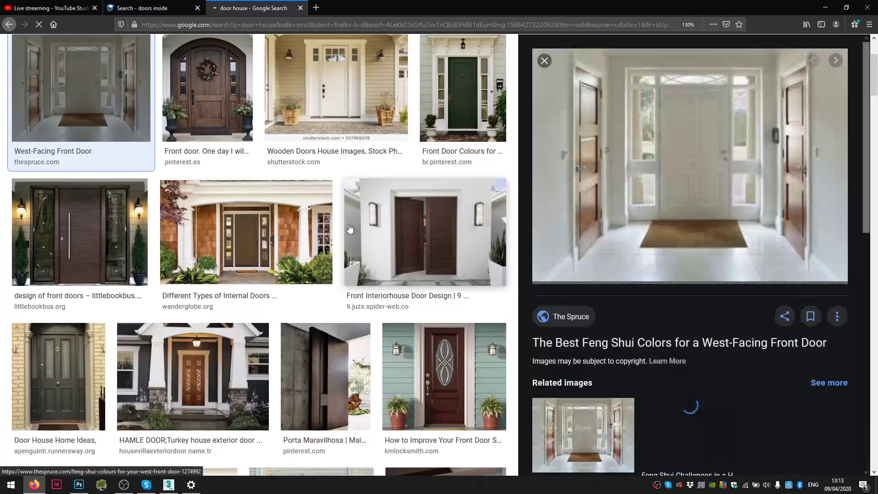
- Check the door model and its UV layout in 3ds Max against the door pictures, and return to the browser
{"action": "scroll", "coordinate": [256, 435], "scroll_direction": "down", "scroll_amount": 2}
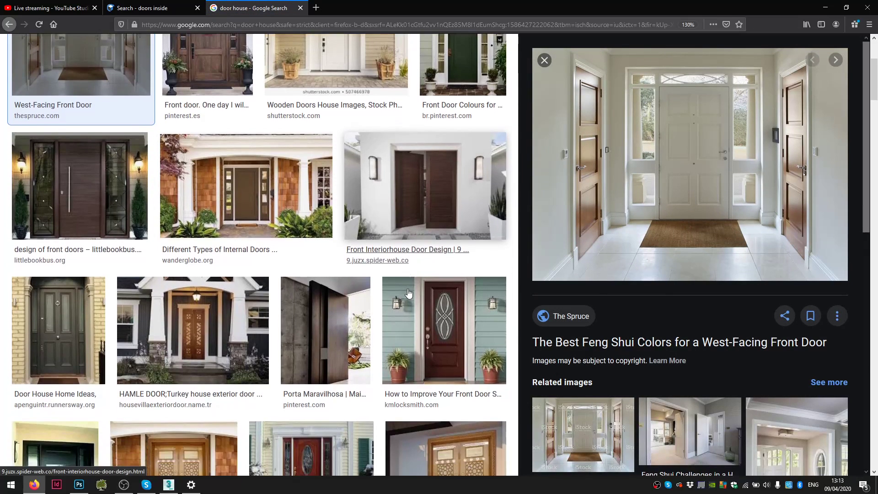
{"action": "left_click", "coordinate": [170, 486]}
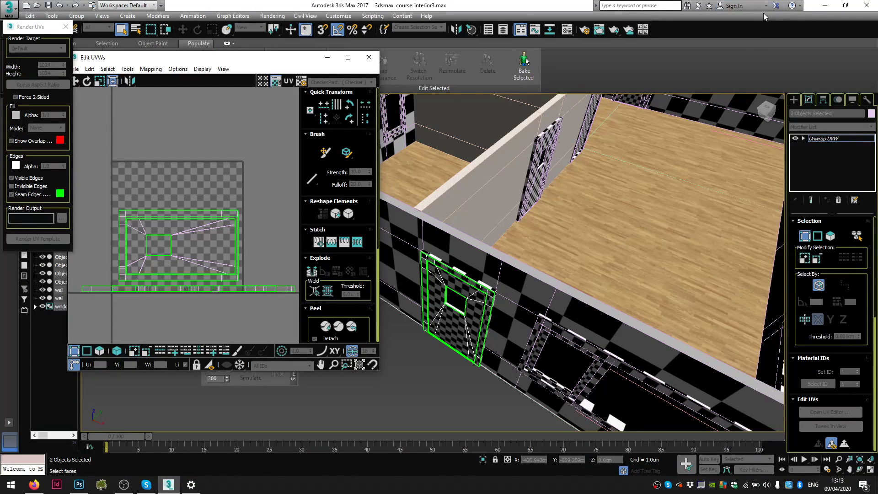
{"action": "left_click", "coordinate": [825, 5]}
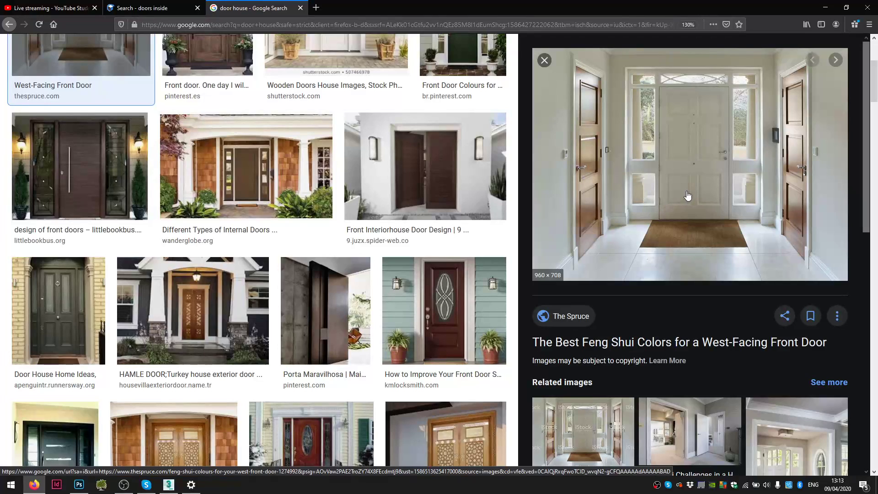
- Browse the other door pictures and copy the previewed image of the white front door from The Spruce
{"action": "scroll", "coordinate": [398, 252], "scroll_direction": "down", "scroll_amount": 3}
{"action": "scroll", "coordinate": [398, 253], "scroll_direction": "down", "scroll_amount": 3}
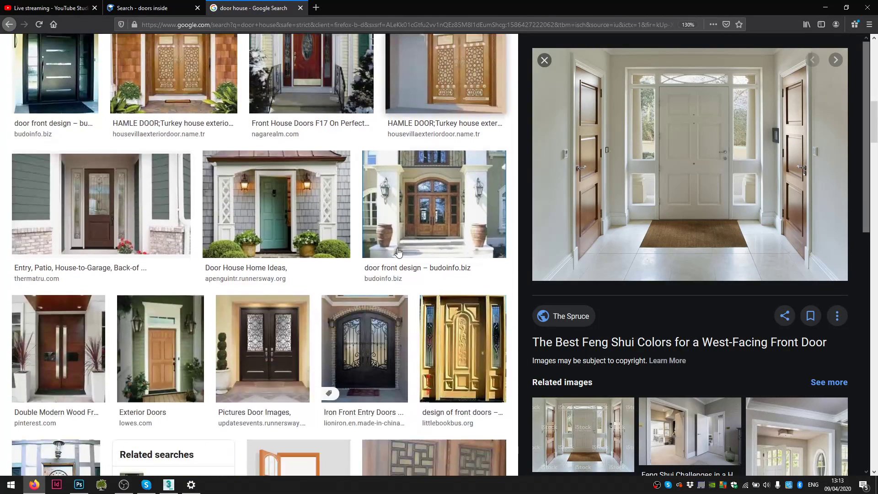
{"action": "scroll", "coordinate": [523, 208], "scroll_direction": "down", "scroll_amount": 2}
{"action": "scroll", "coordinate": [526, 228], "scroll_direction": "down", "scroll_amount": 2}
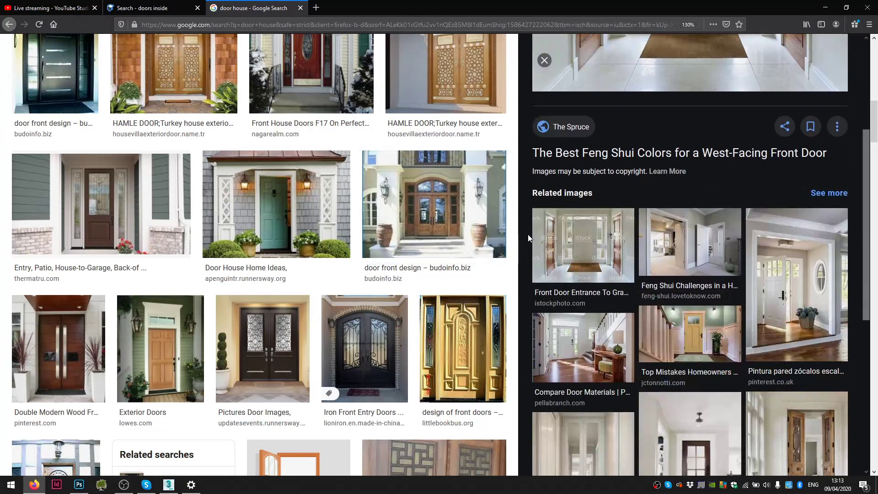
{"action": "scroll", "coordinate": [540, 224], "scroll_direction": "up", "scroll_amount": 4}
{"action": "right_click", "coordinate": [708, 142]}
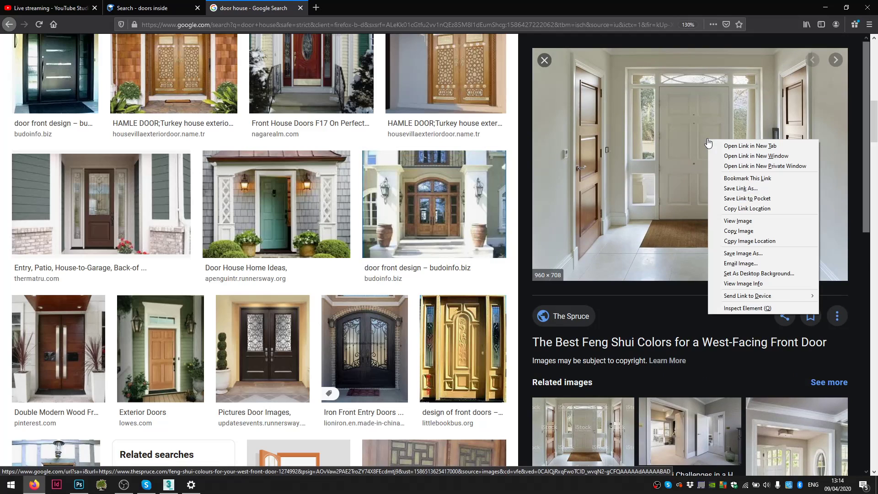
{"action": "left_click", "coordinate": [738, 231]}
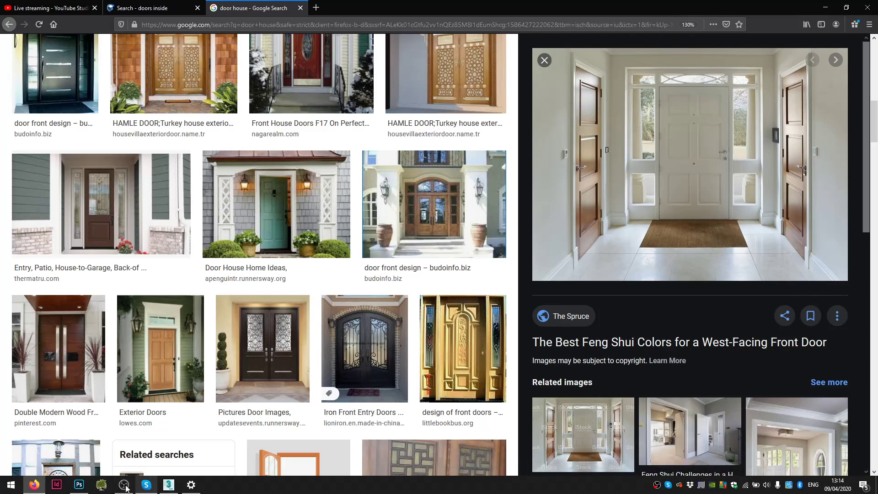
- Switch to Photoshop and paste the copied door photo into the door.png UV template
{"action": "left_click", "coordinate": [79, 484]}
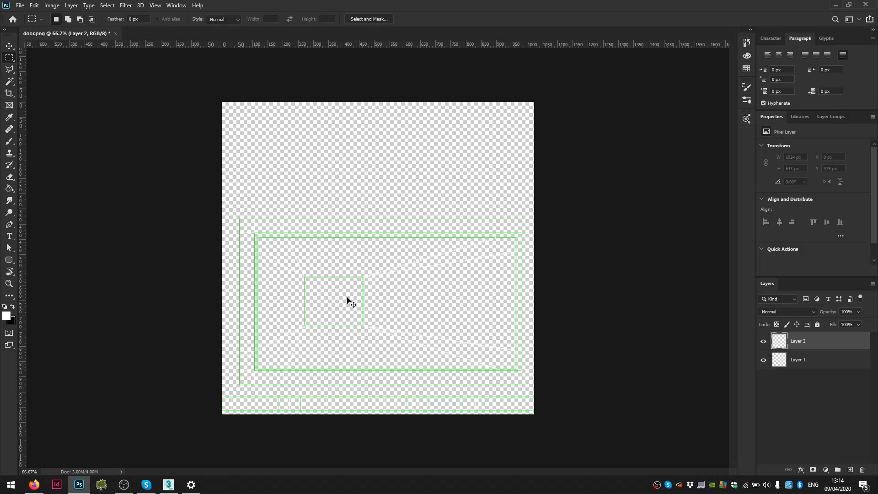
{"action": "key", "text": "ctrl+v"}
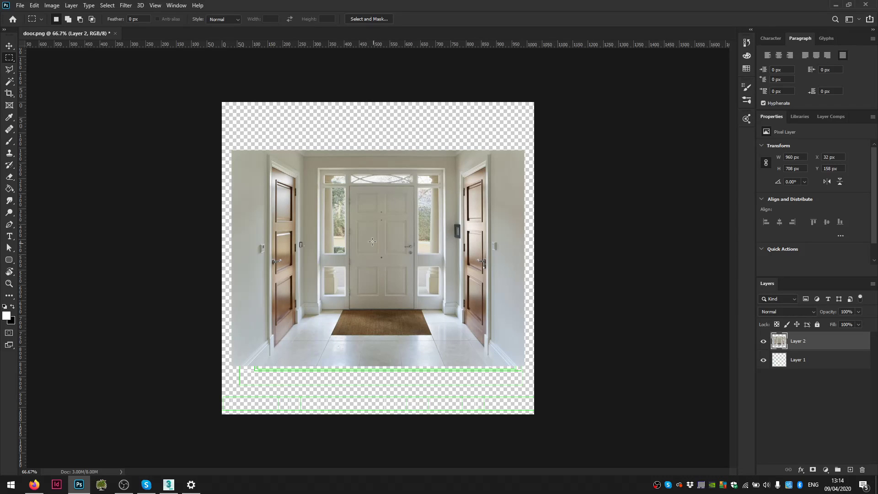
- Copy the white center door out of the pasted photo onto its own layer and hide the full photo layer
{"action": "scroll", "coordinate": [391, 239], "scroll_direction": "up", "scroll_amount": 3, "text": "alt"}
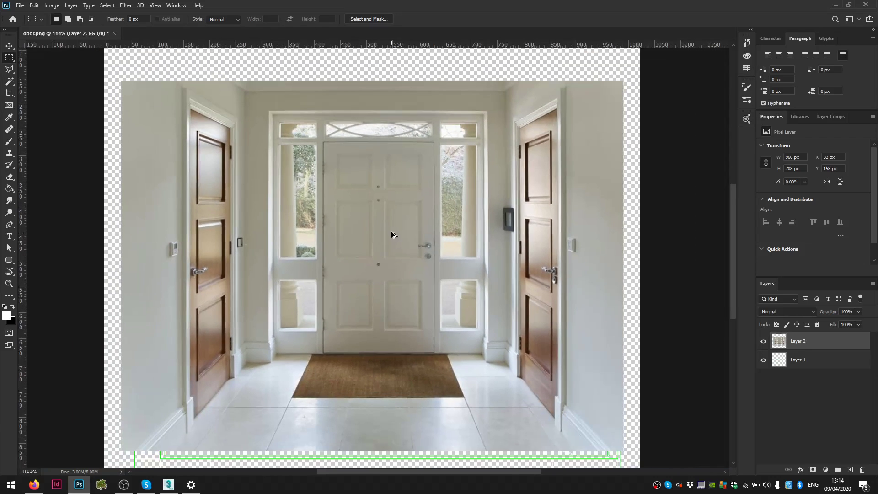
{"action": "left_click_drag", "start_coordinate": [324, 142], "coordinate": [434, 353]}
{"action": "key", "text": "ctrl+j"}
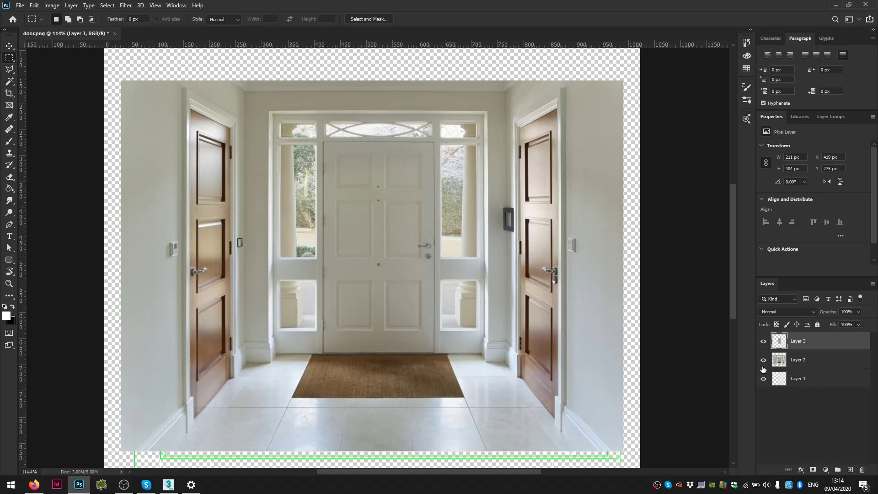
{"action": "left_click", "coordinate": [764, 360]}
- Rotate the cut-out door a quarter turn and stretch it over the large inner rectangle of the UV template
{"action": "key", "text": "v"}
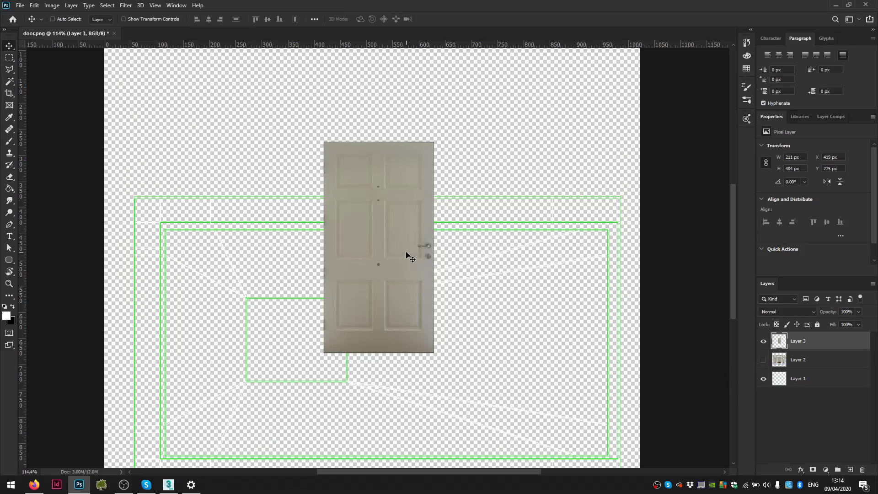
{"action": "left_click_drag", "start_coordinate": [402, 257], "coordinate": [359, 308]}
{"action": "key", "text": "ctrl+t"}
{"action": "left_click_drag", "start_coordinate": [437, 359], "coordinate": [480, 204], "text": "shift"}
{"action": "left_click_drag", "start_coordinate": [444, 244], "coordinate": [607, 157]}
{"action": "left_click_drag", "start_coordinate": [232, 357], "coordinate": [164, 392]}
{"action": "left_click_drag", "start_coordinate": [208, 365], "coordinate": [205, 429]}
{"action": "key", "text": "Return"}
- Place the door layer beneath the template lines and refine its fit to the inner rectangle, about 856 by 438 px
{"action": "left_click_drag", "start_coordinate": [793, 354], "coordinate": [794, 384]}
{"action": "left_click_drag", "start_coordinate": [366, 349], "coordinate": [374, 299]}
{"action": "key", "text": "ctrl+t"}
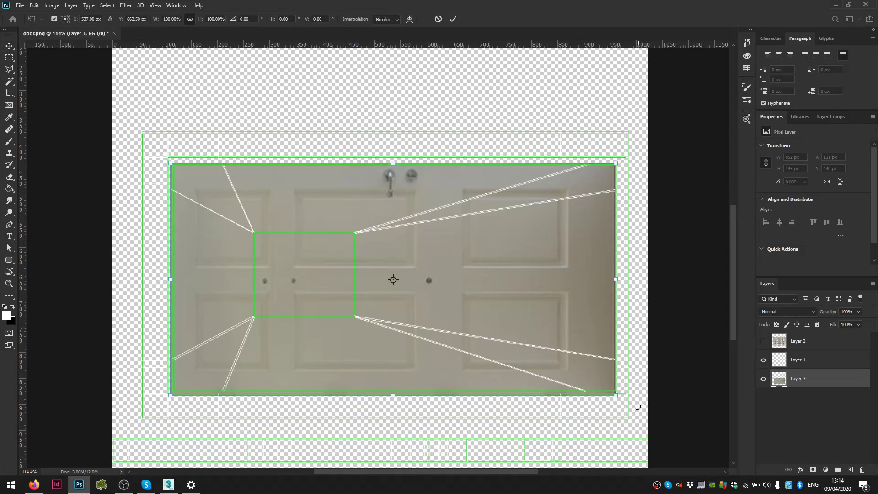
{"action": "left_click_drag", "start_coordinate": [620, 398], "coordinate": [622, 394]}
{"action": "key", "text": "Return"}
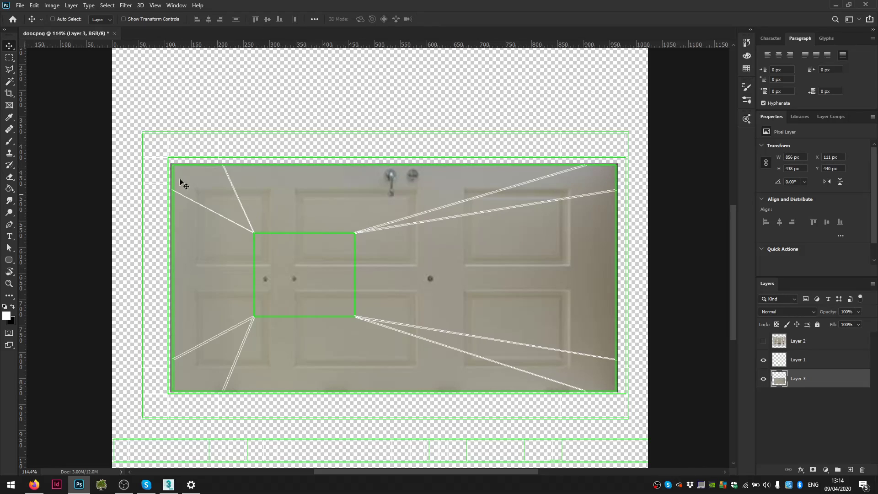
{"action": "left_click", "coordinate": [10, 58]}
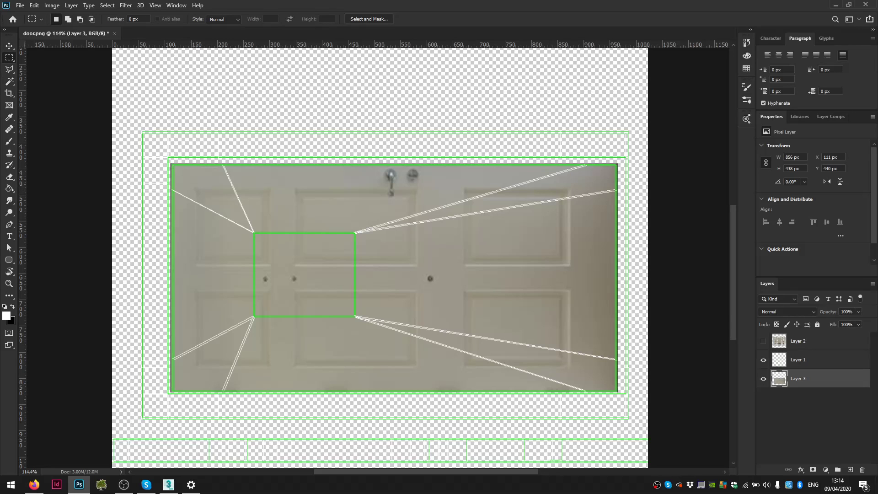
- Return to the browser and restrict the "door house" image results to the Large size
{"action": "left_click", "coordinate": [35, 485]}
{"action": "scroll", "coordinate": [351, 256], "scroll_direction": "up", "scroll_amount": 10}
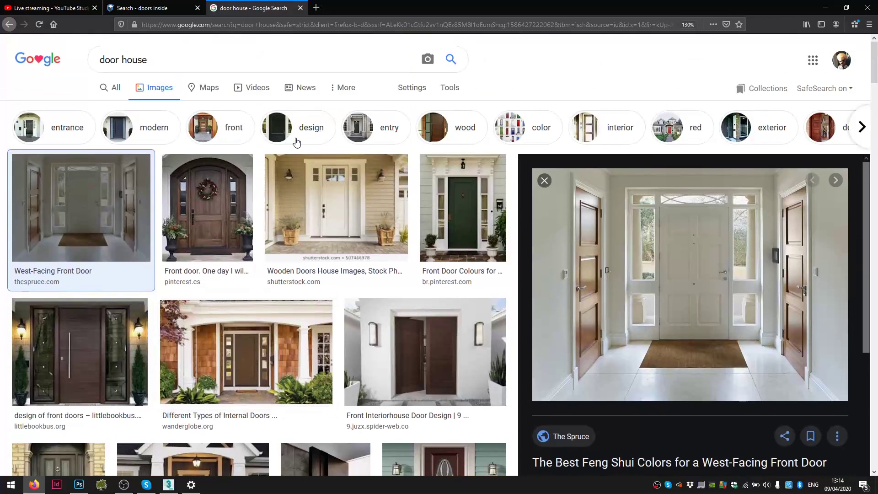
{"action": "left_click", "coordinate": [451, 89]}
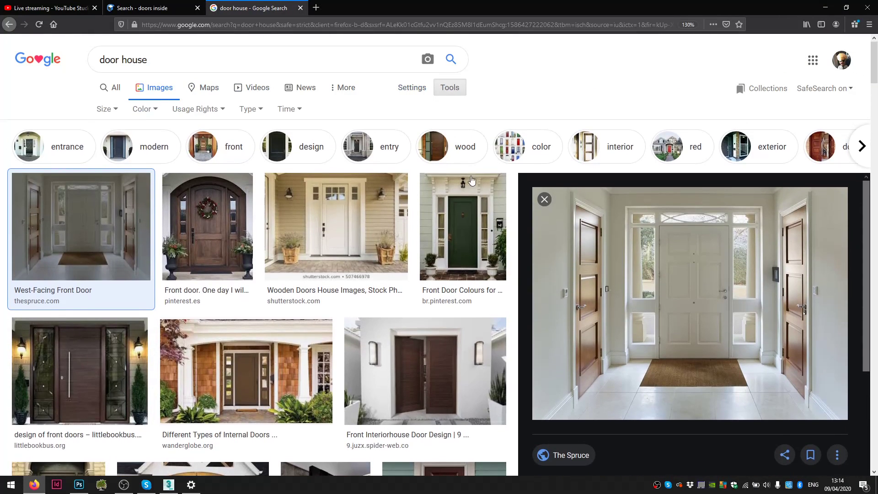
{"action": "left_click", "coordinate": [108, 109]}
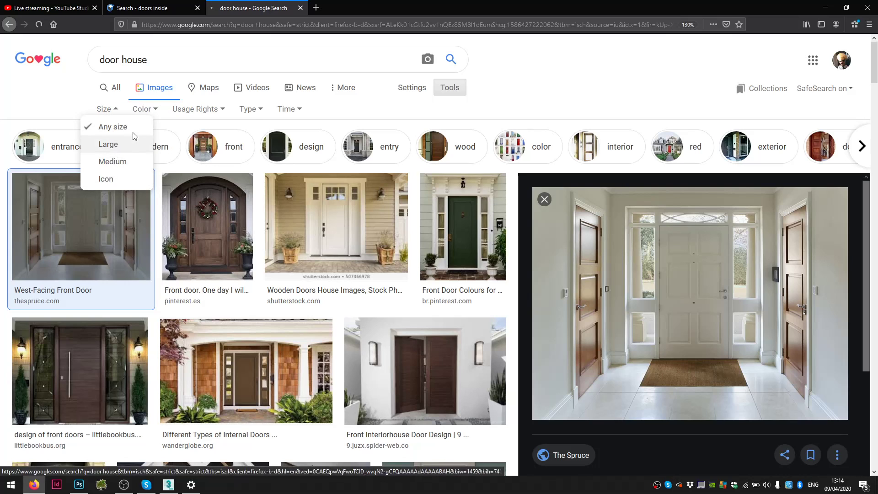
{"action": "left_click", "coordinate": [136, 137]}
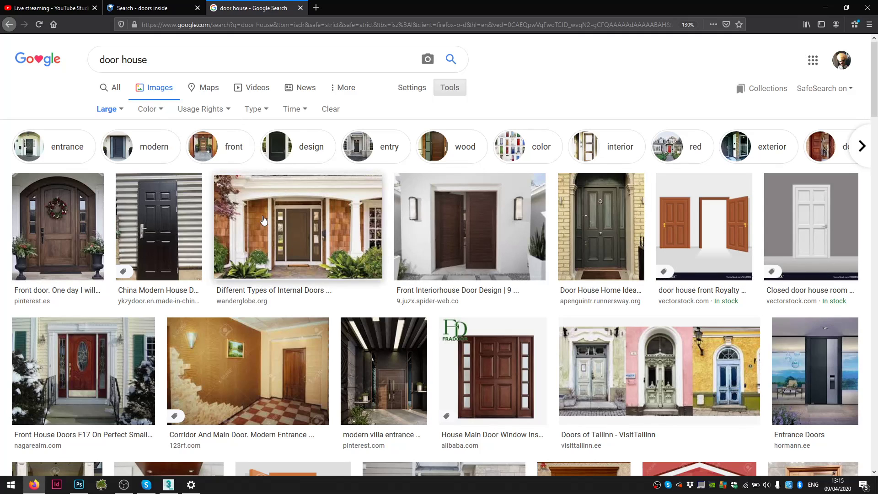
- Preview the WanderGlobe picture of the brown front door and look through the other large door images
{"action": "left_click", "coordinate": [295, 247]}
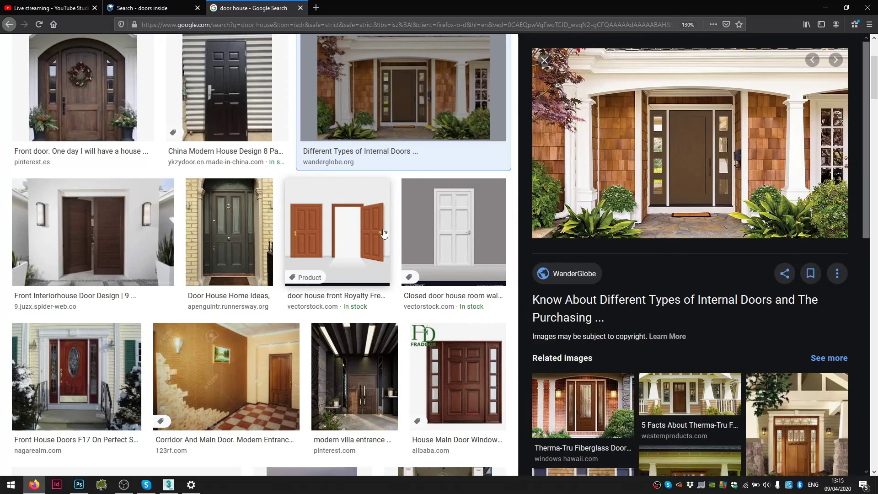
{"action": "scroll", "coordinate": [383, 233], "scroll_direction": "down", "scroll_amount": 10}
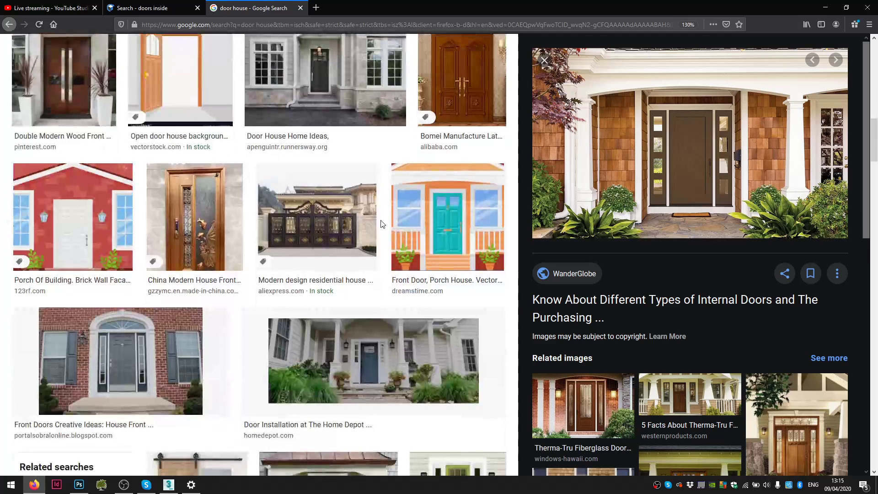
{"action": "scroll", "coordinate": [382, 224], "scroll_direction": "up", "scroll_amount": 10}
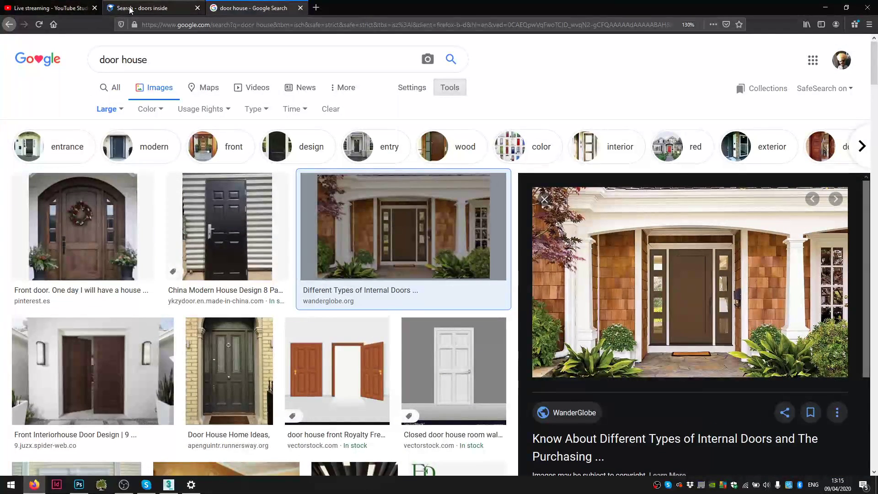
- Search textures.com for "painted wood"
{"action": "left_click", "coordinate": [142, 7]}
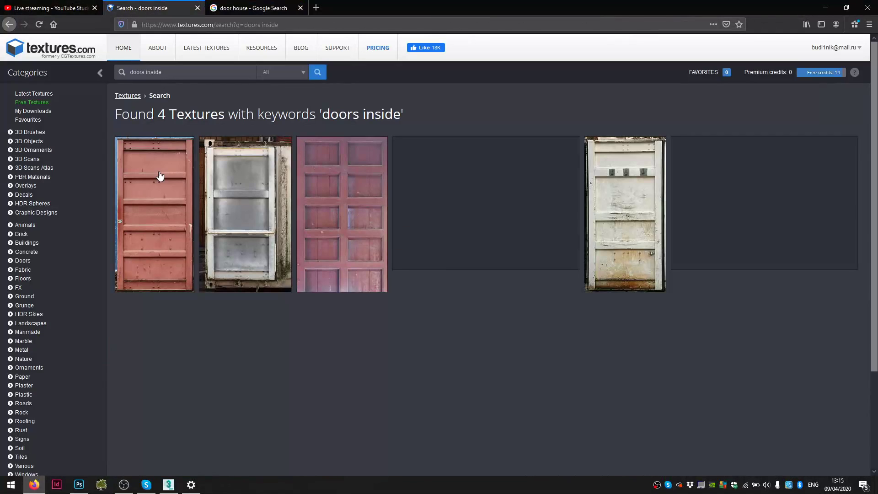
{"action": "triple_click", "coordinate": [146, 72]}
{"action": "type", "text": "w"}
{"action": "key", "text": "BackSpace"}
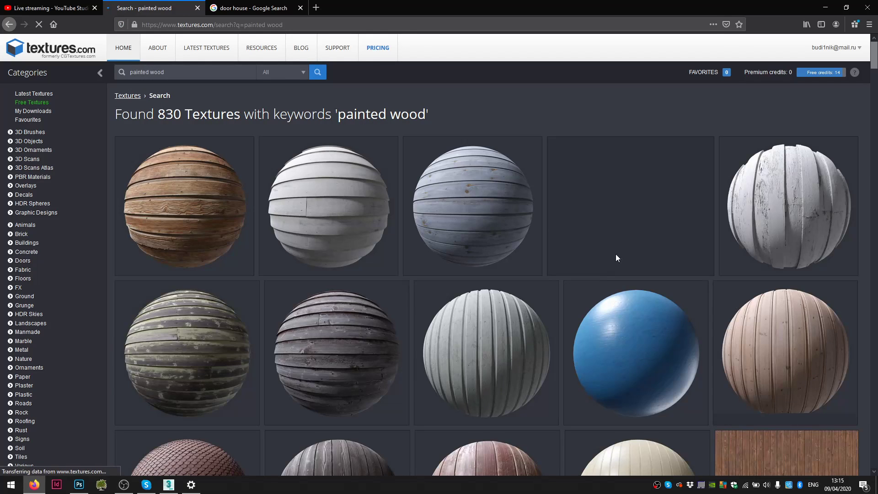
- Look through the painted wood textures for a surface that suits the door
{"action": "scroll", "coordinate": [608, 258], "scroll_direction": "down", "scroll_amount": 7}
{"action": "scroll", "coordinate": [598, 262], "scroll_direction": "up", "scroll_amount": 6}
{"action": "scroll", "coordinate": [599, 263], "scroll_direction": "down", "scroll_amount": 7}
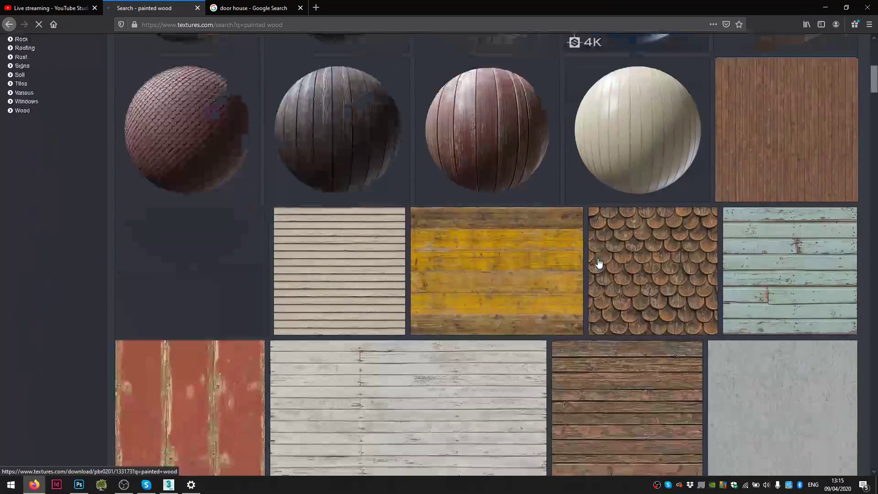
{"action": "scroll", "coordinate": [599, 263], "scroll_direction": "down", "scroll_amount": 20}
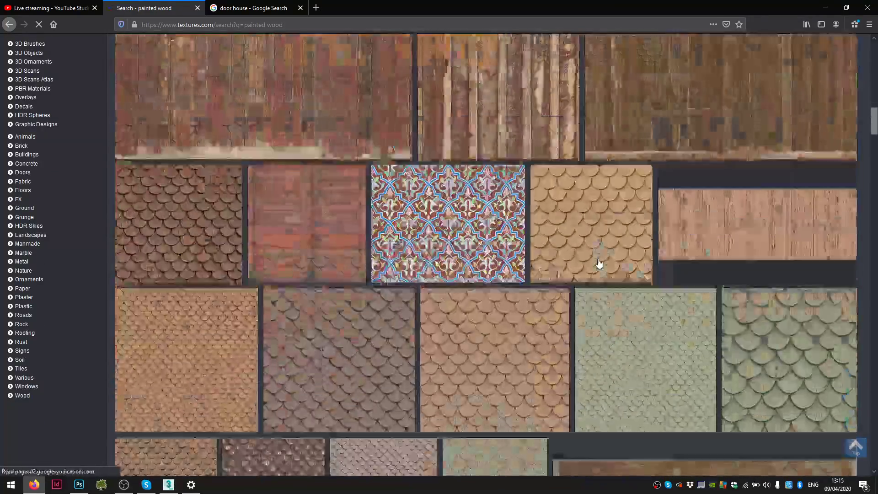
{"action": "scroll", "coordinate": [599, 264], "scroll_direction": "down", "scroll_amount": 20}
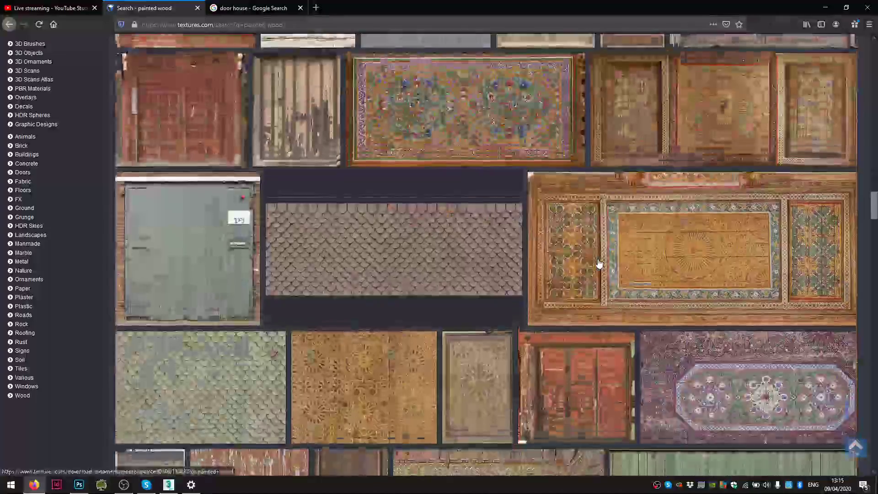
{"action": "scroll", "coordinate": [599, 264], "scroll_direction": "down", "scroll_amount": 15}
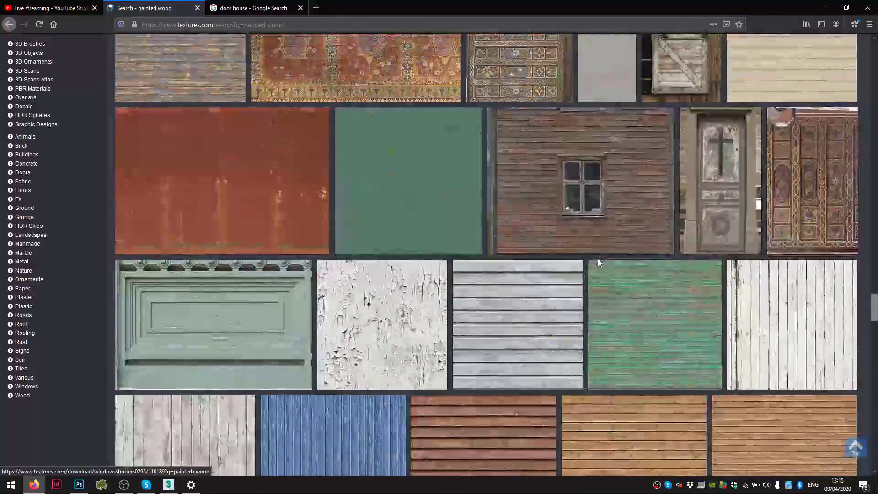
{"action": "scroll", "coordinate": [598, 261], "scroll_direction": "down", "scroll_amount": 20}
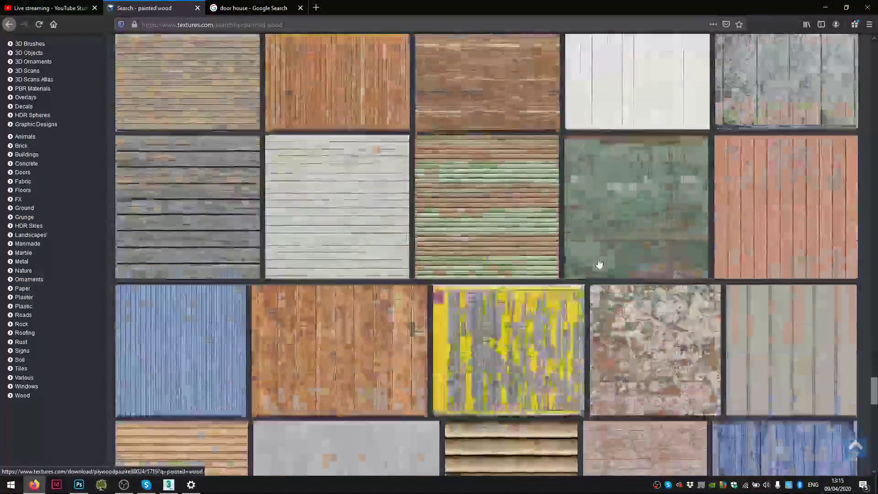
{"action": "scroll", "coordinate": [599, 264], "scroll_direction": "down", "scroll_amount": 8}
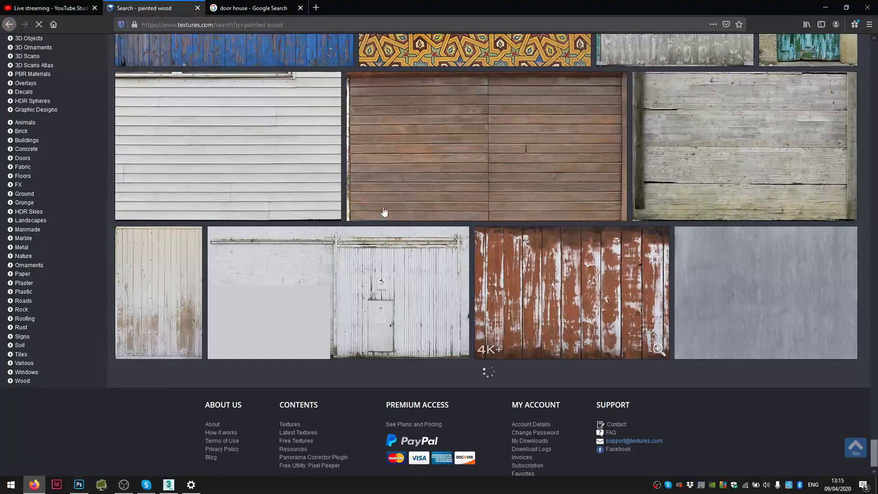
{"action": "scroll", "coordinate": [366, 297], "scroll_direction": "down", "scroll_amount": 15}
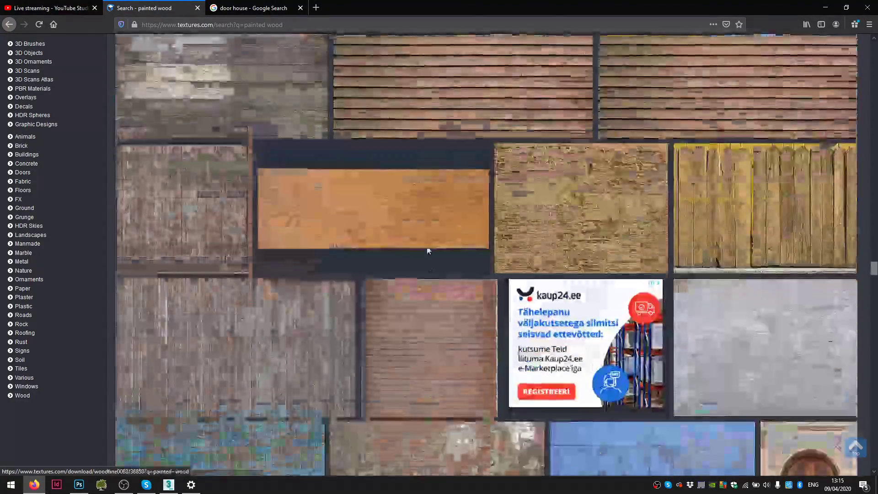
{"action": "scroll", "coordinate": [428, 252], "scroll_direction": "down", "scroll_amount": 15}
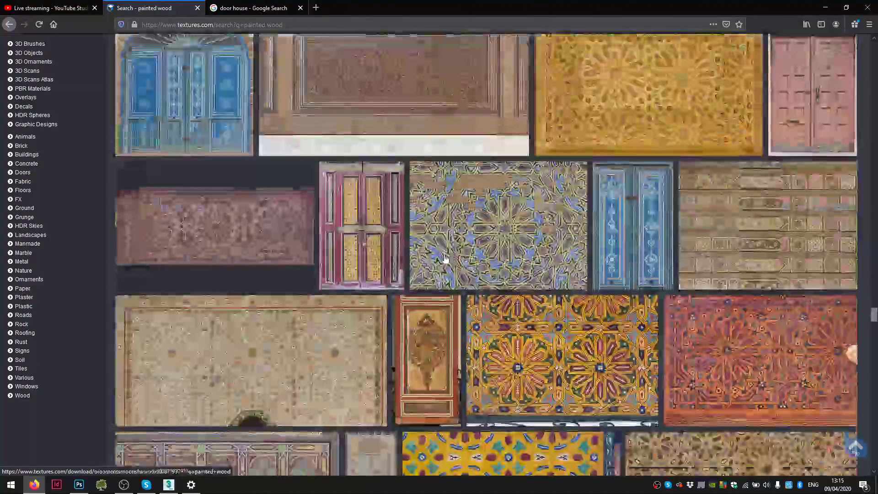
{"action": "scroll", "coordinate": [446, 260], "scroll_direction": "down", "scroll_amount": 15}
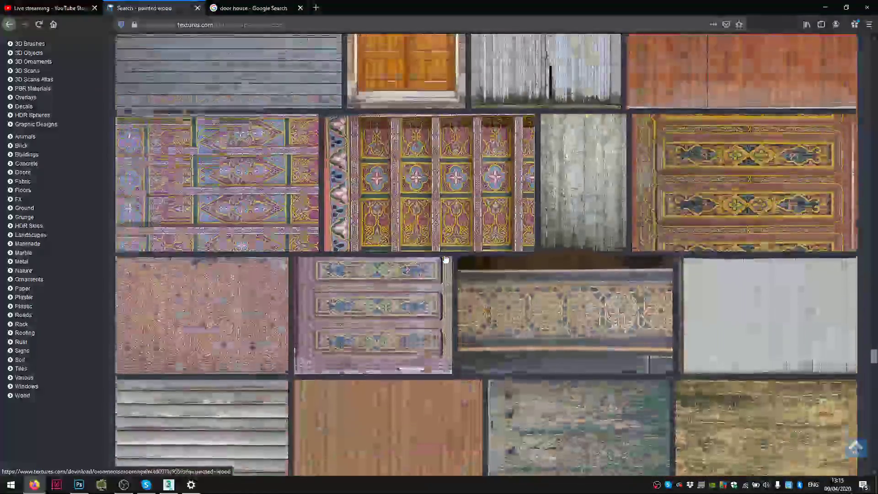
{"action": "scroll", "coordinate": [445, 259], "scroll_direction": "down", "scroll_amount": 15}
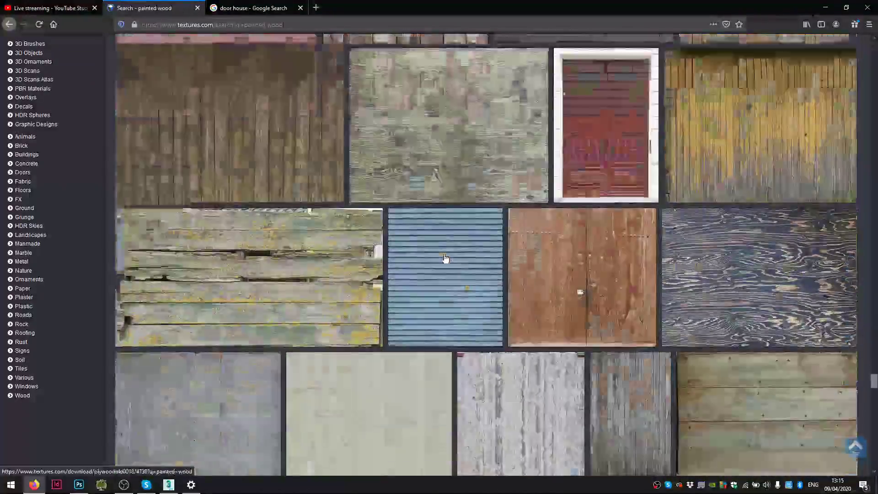
{"action": "scroll", "coordinate": [446, 259], "scroll_direction": "down", "scroll_amount": 12}
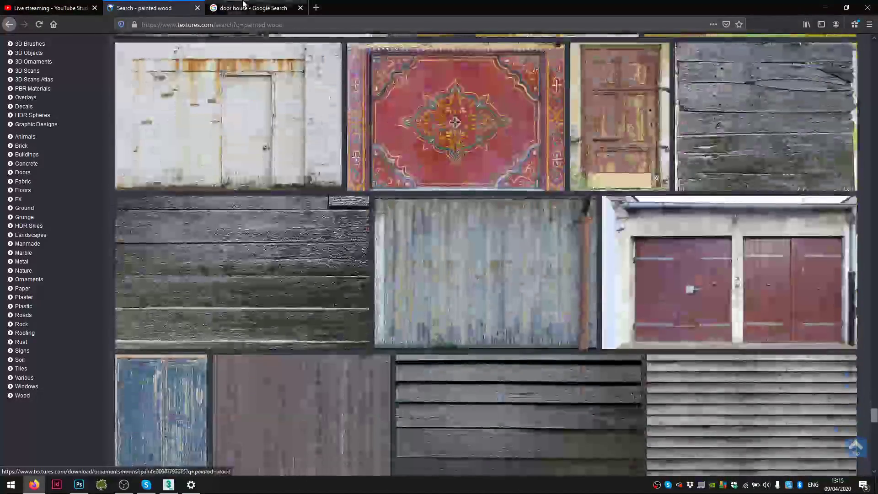
- Return to the Google door results, browse further down and preview the wooden front door from Givdo Home Ideas
{"action": "left_click", "coordinate": [244, 5]}
{"action": "scroll", "coordinate": [332, 310], "scroll_direction": "down", "scroll_amount": 8}
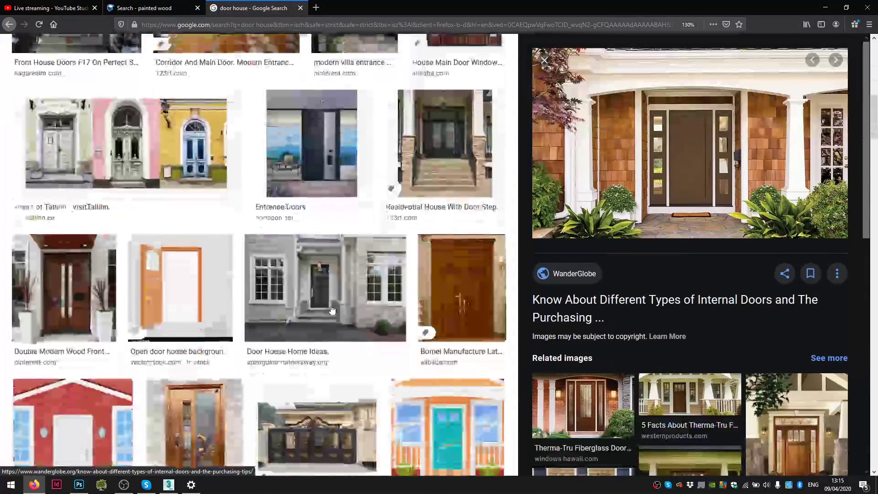
{"action": "scroll", "coordinate": [298, 307], "scroll_direction": "down", "scroll_amount": 10}
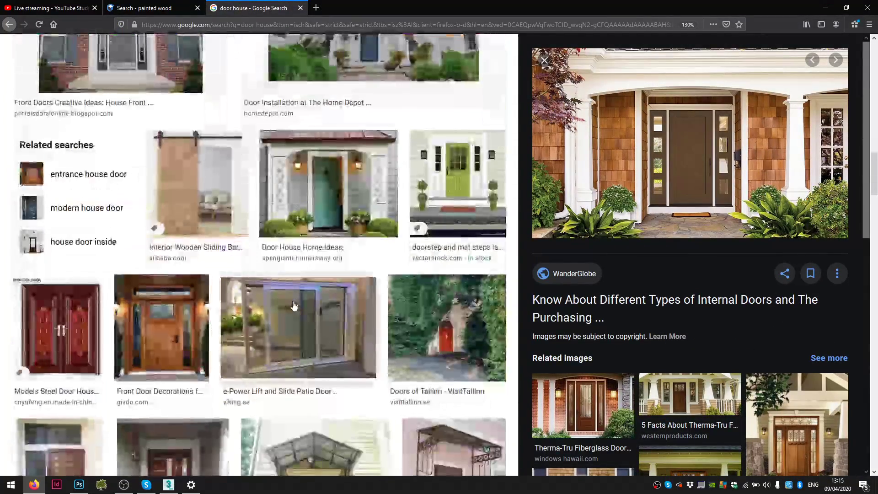
{"action": "scroll", "coordinate": [146, 321], "scroll_direction": "down", "scroll_amount": 3}
{"action": "scroll", "coordinate": [160, 251], "scroll_direction": "up", "scroll_amount": 1}
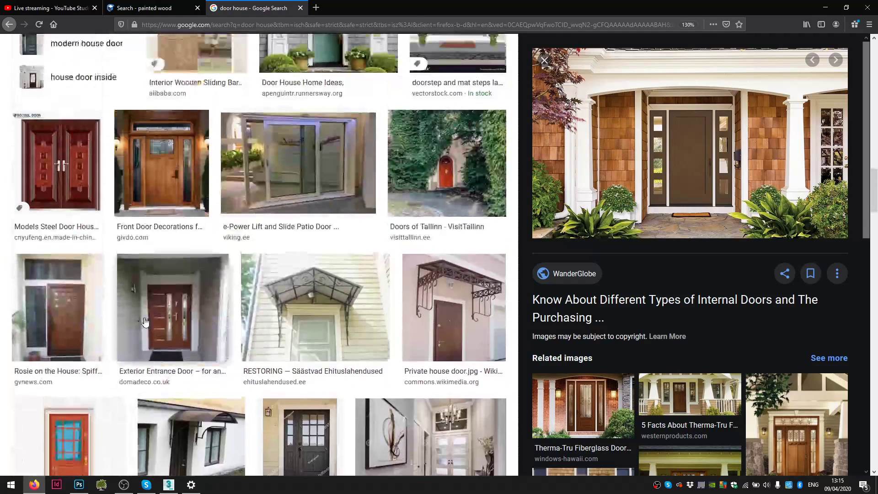
{"action": "left_click", "coordinate": [174, 204]}
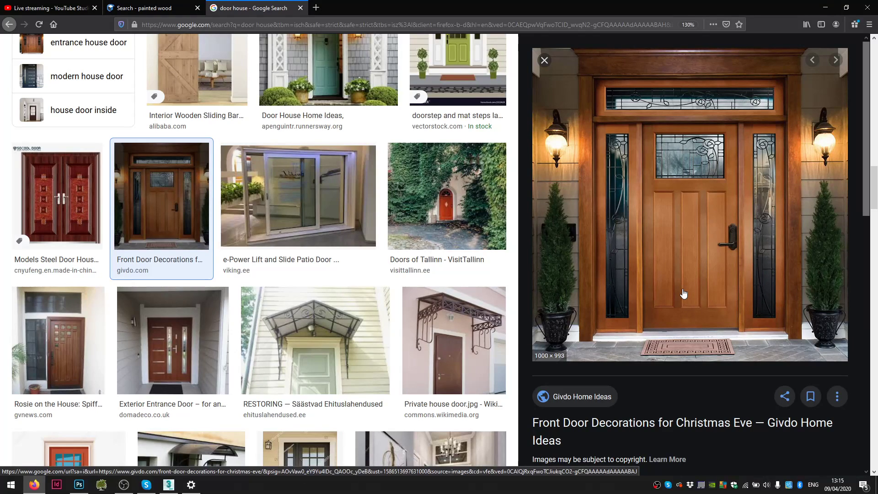
- Examine the Givdo door preview and the related door pictures listed with it
{"action": "scroll", "coordinate": [684, 294], "scroll_direction": "down", "scroll_amount": 7}
{"action": "scroll", "coordinate": [634, 230], "scroll_direction": "up", "scroll_amount": 3}
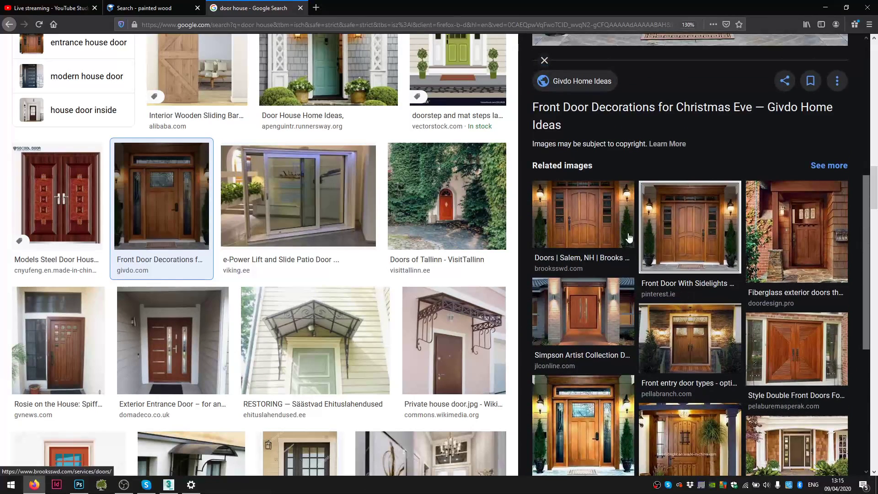
{"action": "scroll", "coordinate": [663, 247], "scroll_direction": "up", "scroll_amount": 6}
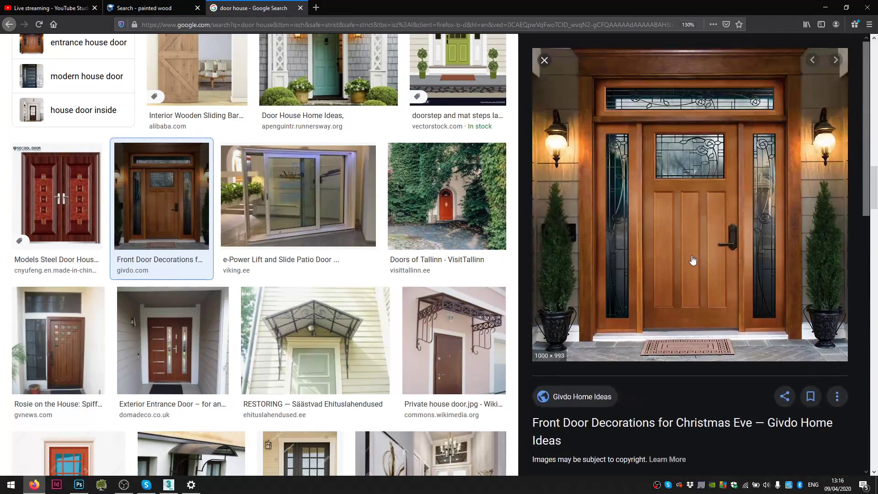
{"action": "scroll", "coordinate": [692, 258], "scroll_direction": "down", "scroll_amount": 6}
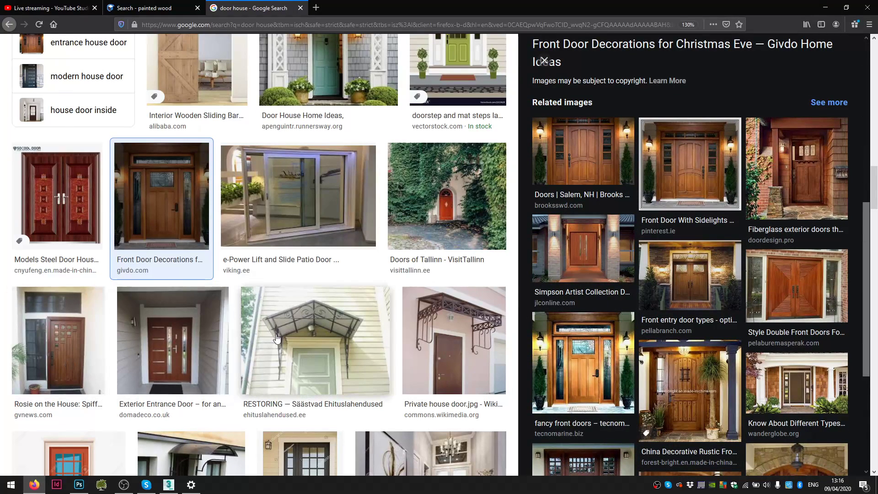
- Browse further through the Google door results and open the Givdo web page of the previewed front door
{"action": "scroll", "coordinate": [276, 338], "scroll_direction": "down", "scroll_amount": 4}
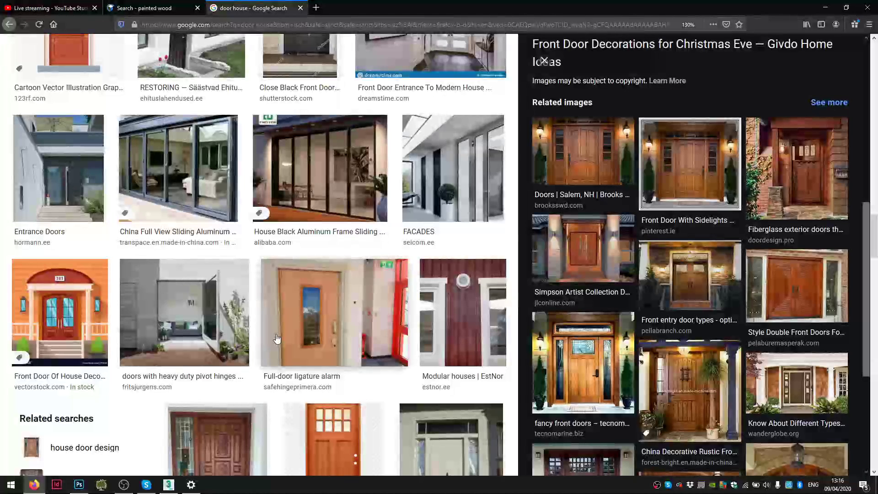
{"action": "scroll", "coordinate": [276, 338], "scroll_direction": "down", "scroll_amount": 5}
{"action": "scroll", "coordinate": [680, 385], "scroll_direction": "up", "scroll_amount": 6}
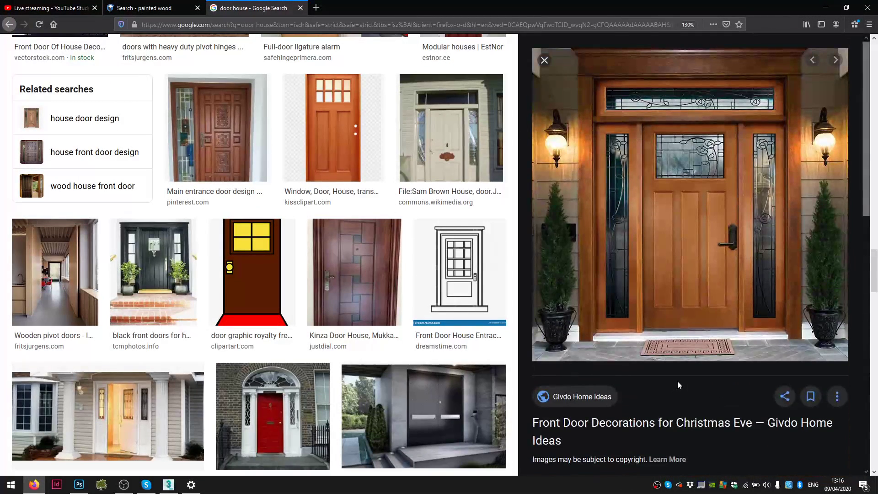
{"action": "left_click", "coordinate": [712, 260]}
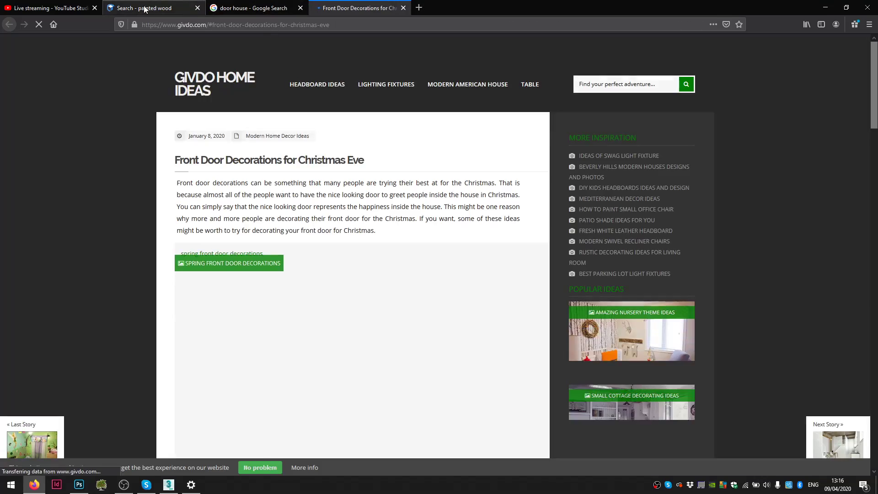
- Return to the painted wood results on textures.com and run a new search for "wood"
{"action": "left_click", "coordinate": [142, 8]}
{"action": "scroll", "coordinate": [204, 261], "scroll_direction": "up", "scroll_amount": 5}
{"action": "scroll", "coordinate": [204, 260], "scroll_direction": "up", "scroll_amount": 15}
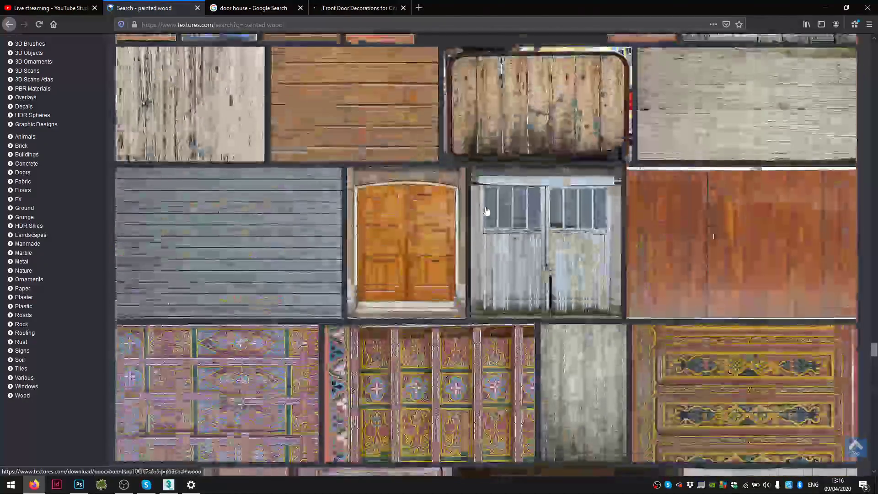
{"action": "scroll", "coordinate": [474, 204], "scroll_direction": "up", "scroll_amount": 10}
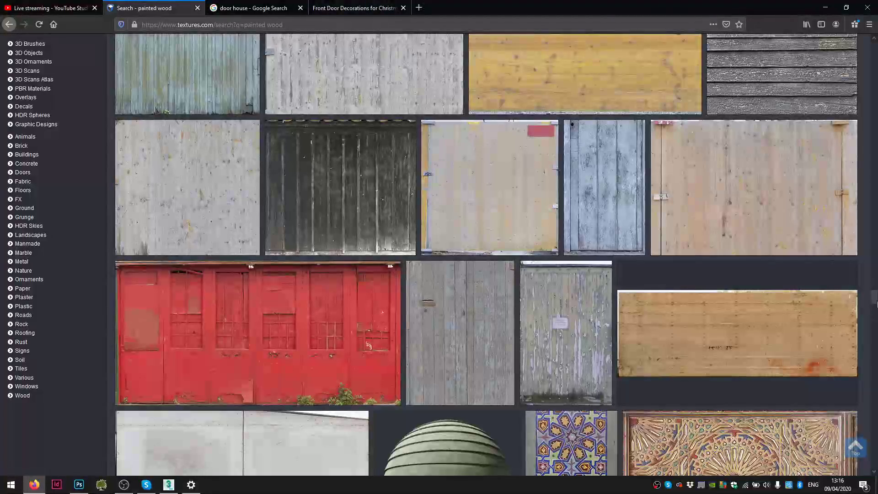
{"action": "scroll", "coordinate": [474, 204], "scroll_direction": "up", "scroll_amount": 5}
{"action": "scroll", "coordinate": [473, 204], "scroll_direction": "up", "scroll_amount": 2}
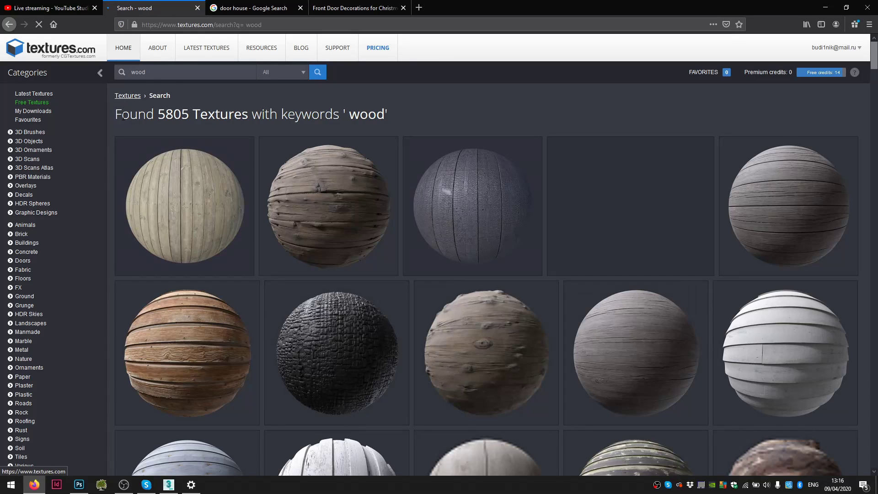
- Look through the textures.com wood results for a plain wood surface that suits the door
{"action": "scroll", "coordinate": [193, 252], "scroll_direction": "down", "scroll_amount": 15}
{"action": "scroll", "coordinate": [193, 252], "scroll_direction": "down", "scroll_amount": 8}
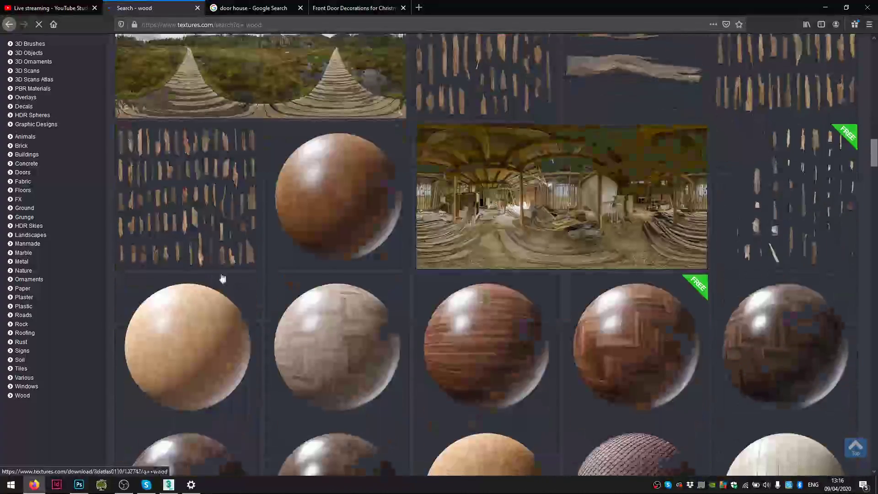
{"action": "scroll", "coordinate": [257, 266], "scroll_direction": "down", "scroll_amount": 3}
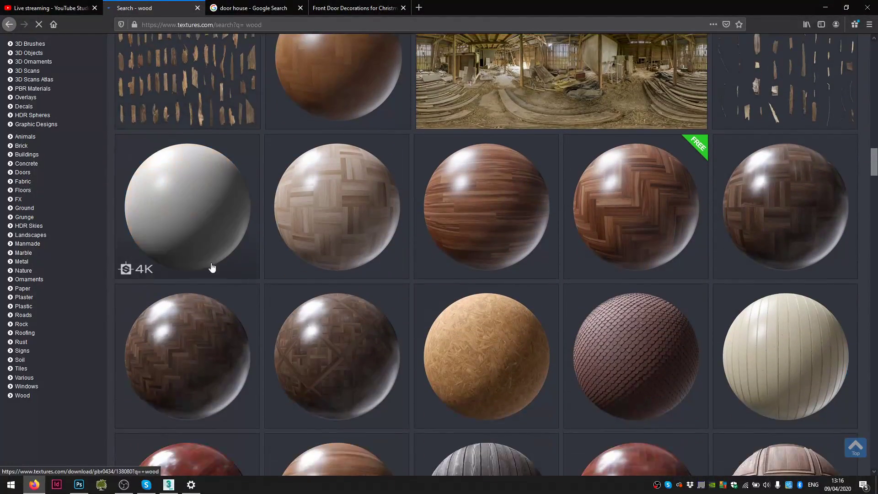
{"action": "scroll", "coordinate": [629, 232], "scroll_direction": "down", "scroll_amount": 7}
{"action": "scroll", "coordinate": [629, 232], "scroll_direction": "down", "scroll_amount": 20}
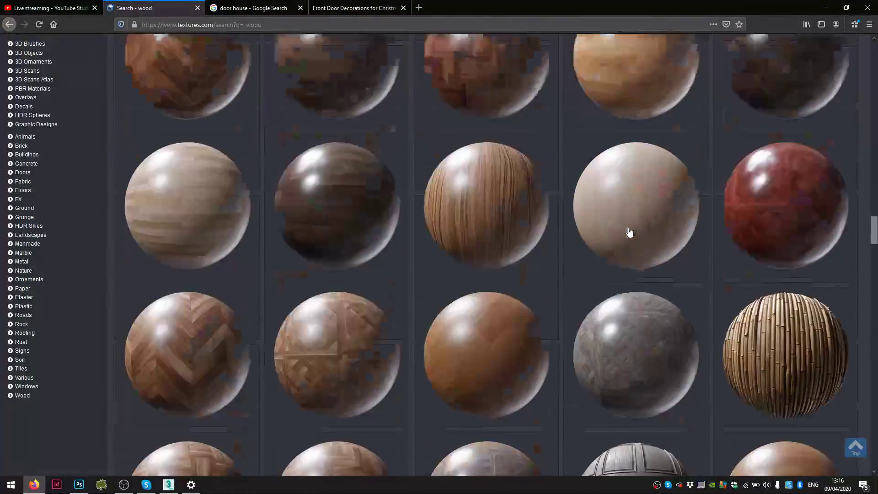
{"action": "scroll", "coordinate": [629, 233], "scroll_direction": "up", "scroll_amount": 5}
{"action": "scroll", "coordinate": [629, 232], "scroll_direction": "down", "scroll_amount": 18}
{"action": "scroll", "coordinate": [629, 232], "scroll_direction": "down", "scroll_amount": 14}
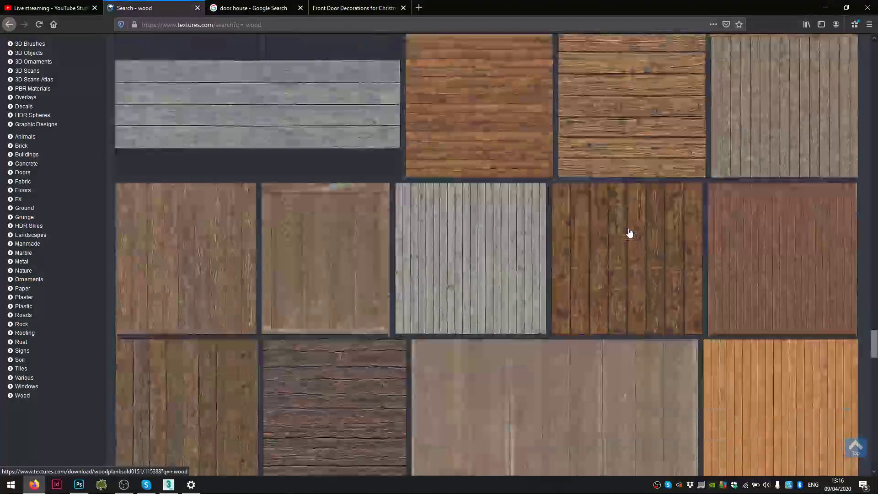
{"action": "scroll", "coordinate": [630, 232], "scroll_direction": "down", "scroll_amount": 7}
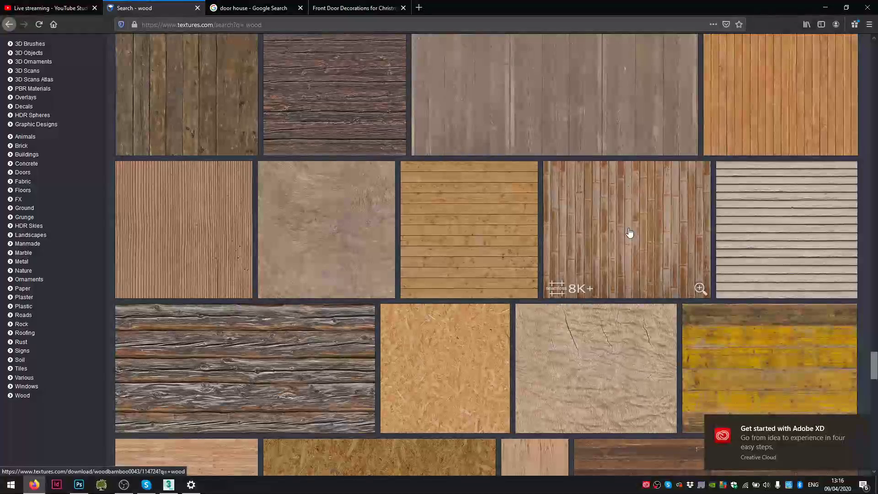
{"action": "scroll", "coordinate": [630, 232], "scroll_direction": "down", "scroll_amount": 7}
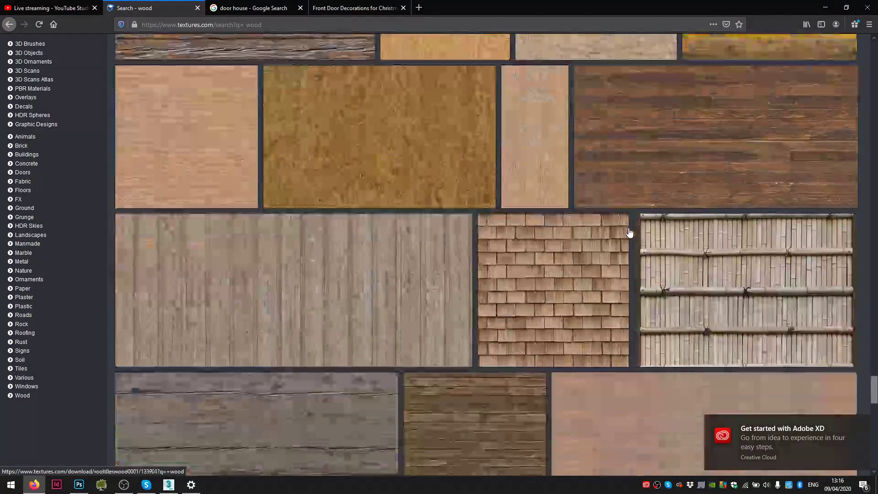
{"action": "scroll", "coordinate": [629, 233], "scroll_direction": "down", "scroll_amount": 7}
{"action": "scroll", "coordinate": [630, 233], "scroll_direction": "down", "scroll_amount": 11}
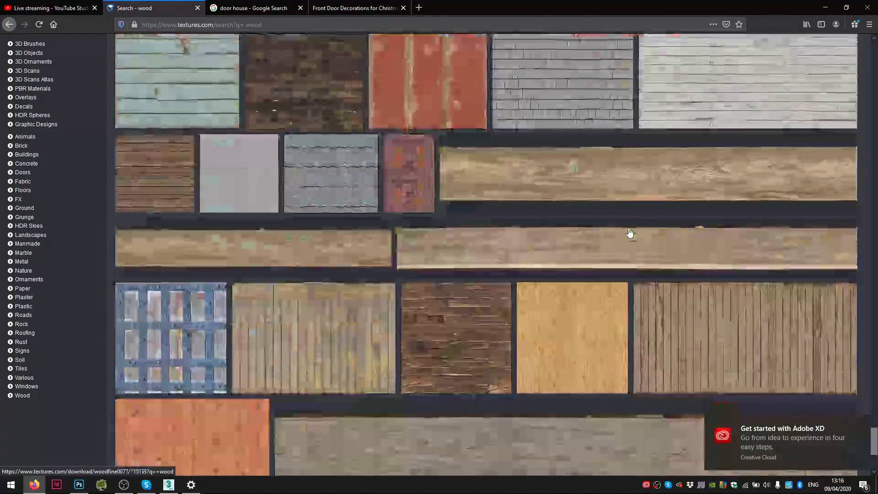
{"action": "scroll", "coordinate": [629, 228], "scroll_direction": "up", "scroll_amount": 20}
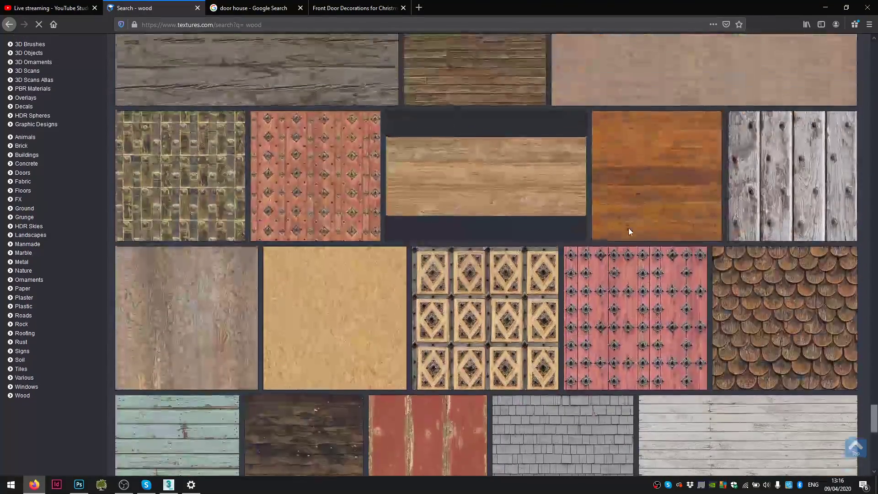
{"action": "scroll", "coordinate": [629, 232], "scroll_direction": "up", "scroll_amount": 15}
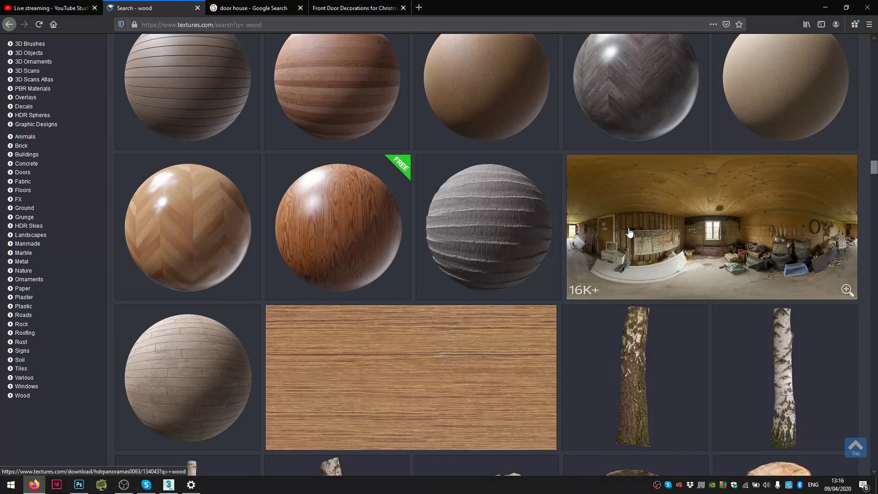
{"action": "scroll", "coordinate": [630, 232], "scroll_direction": "up", "scroll_amount": 10}
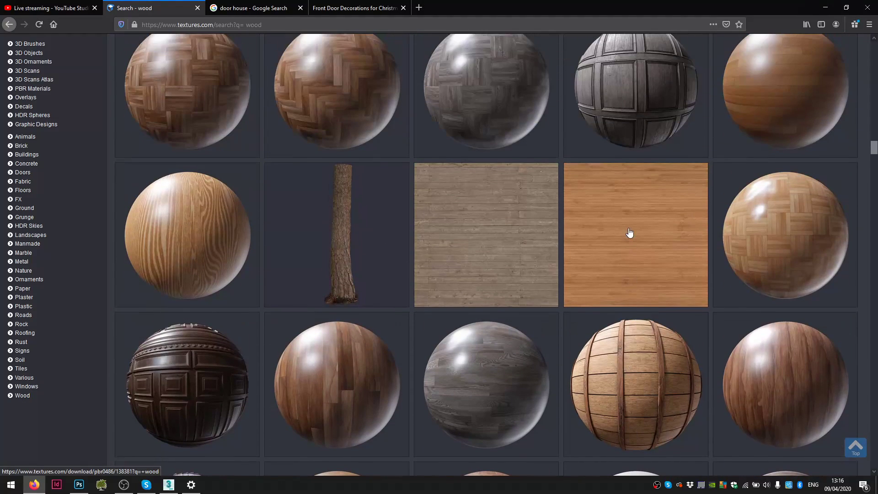
{"action": "scroll", "coordinate": [629, 232], "scroll_direction": "up", "scroll_amount": 10}
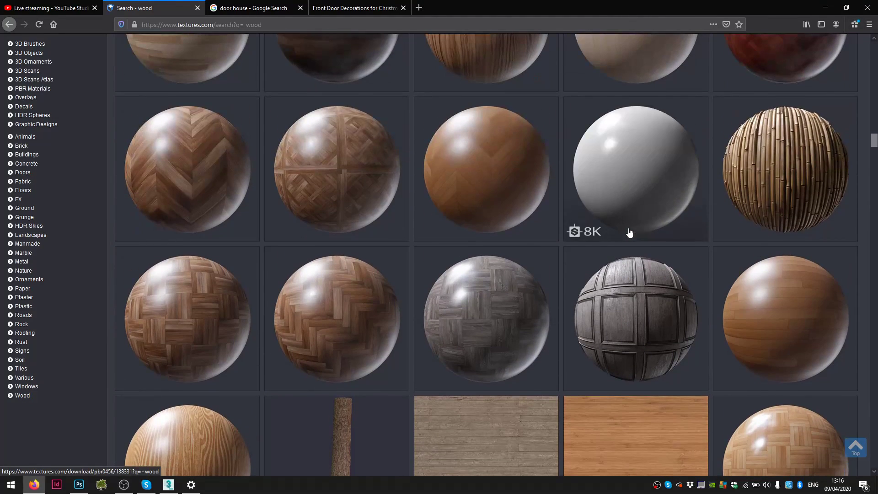
{"action": "scroll", "coordinate": [630, 231], "scroll_direction": "down", "scroll_amount": 5}
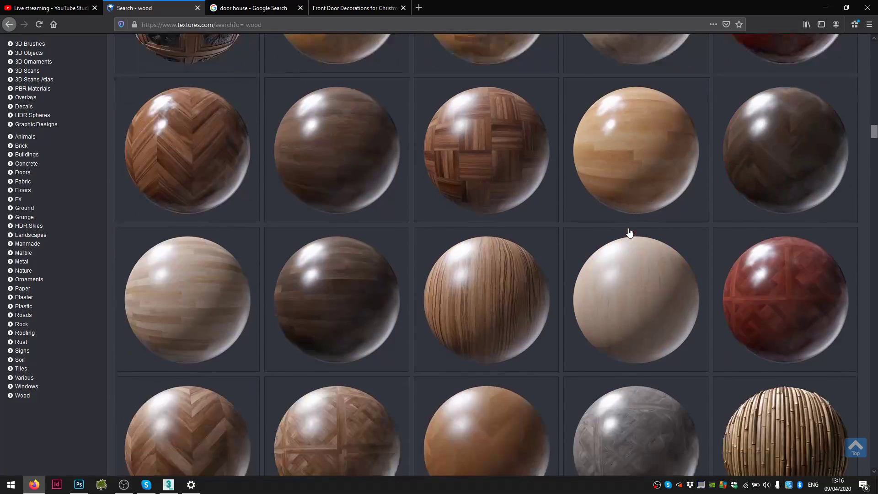
{"action": "scroll", "coordinate": [336, 175], "scroll_direction": "up", "scroll_amount": 5}
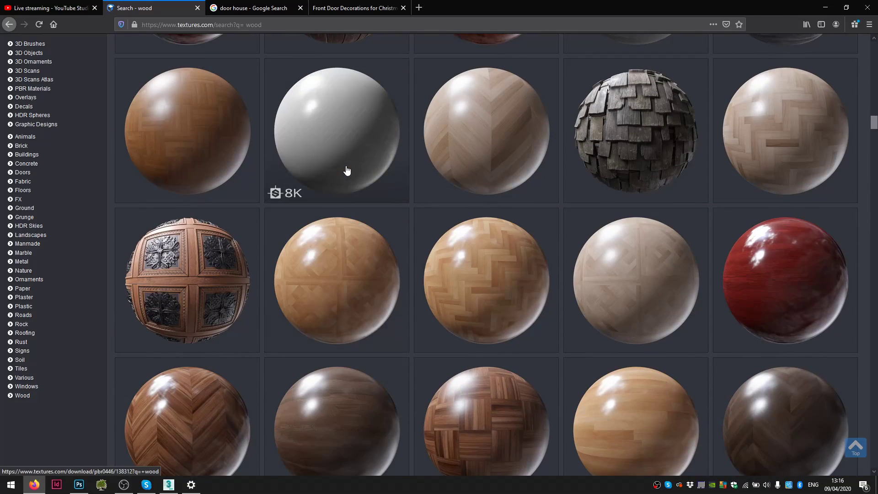
{"action": "scroll", "coordinate": [347, 171], "scroll_direction": "up", "scroll_amount": 6}
{"action": "scroll", "coordinate": [346, 167], "scroll_direction": "up", "scroll_amount": 8}
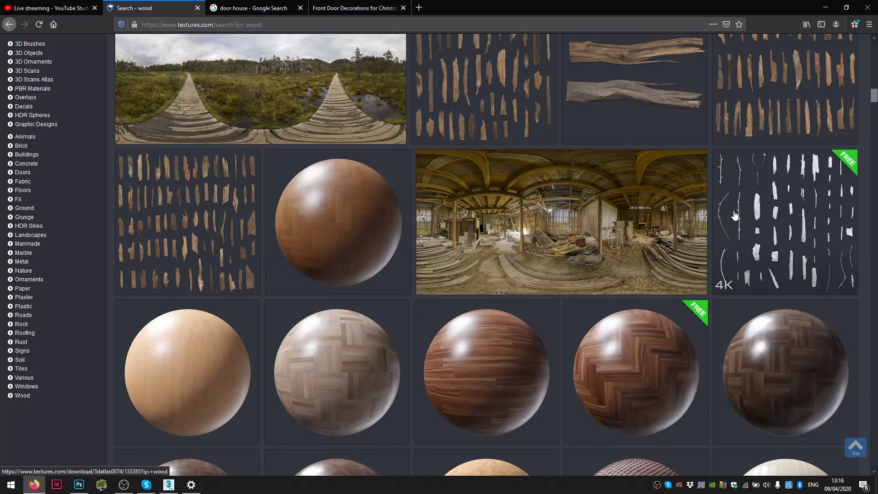
- Open the Lacquered Maple Wood Veneer material and download its small 512x512 albedo map, opening it in Windows Photo Viewer
{"action": "scroll", "coordinate": [735, 215], "scroll_direction": "down", "scroll_amount": 5}
{"action": "left_click", "coordinate": [202, 103]}
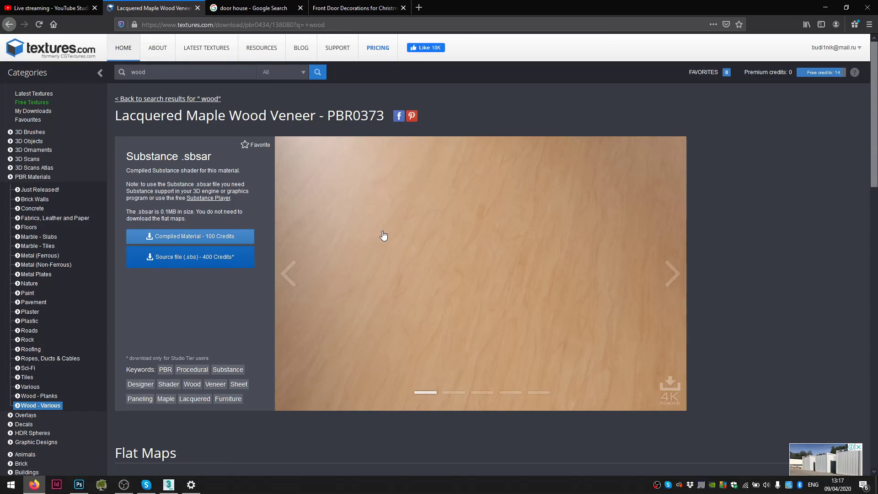
{"action": "scroll", "coordinate": [688, 109], "scroll_direction": "down", "scroll_amount": 8}
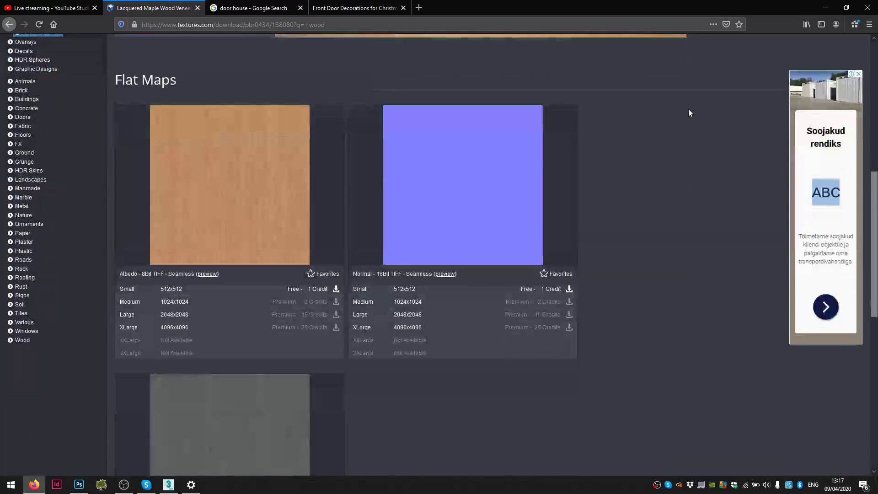
{"action": "left_click", "coordinate": [168, 293]}
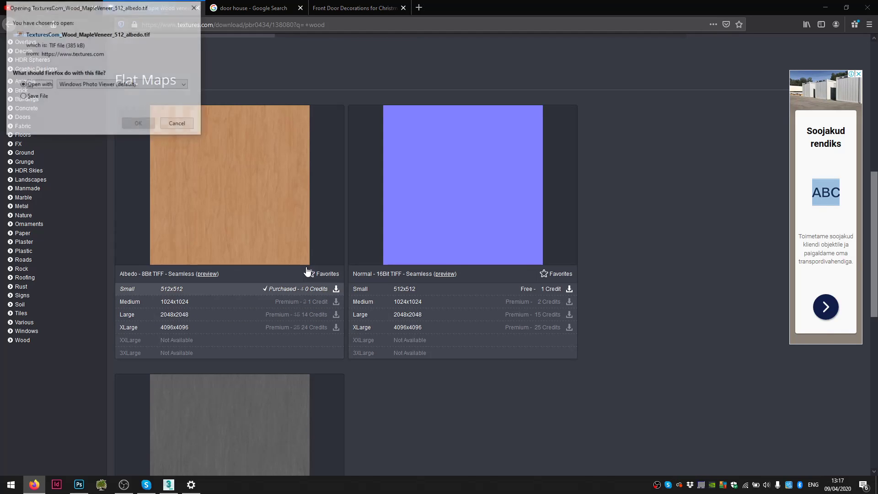
{"action": "left_click", "coordinate": [155, 129]}
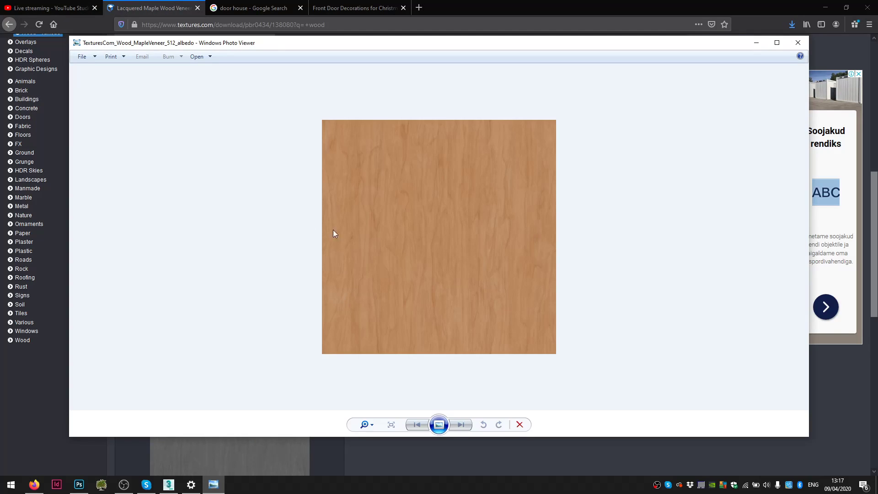
- Open the maple veneer image in Adobe Photoshop 2020 and place it into the door.png document
{"action": "right_click", "coordinate": [438, 231]}
{"action": "mouse_move", "coordinate": [484, 235]}
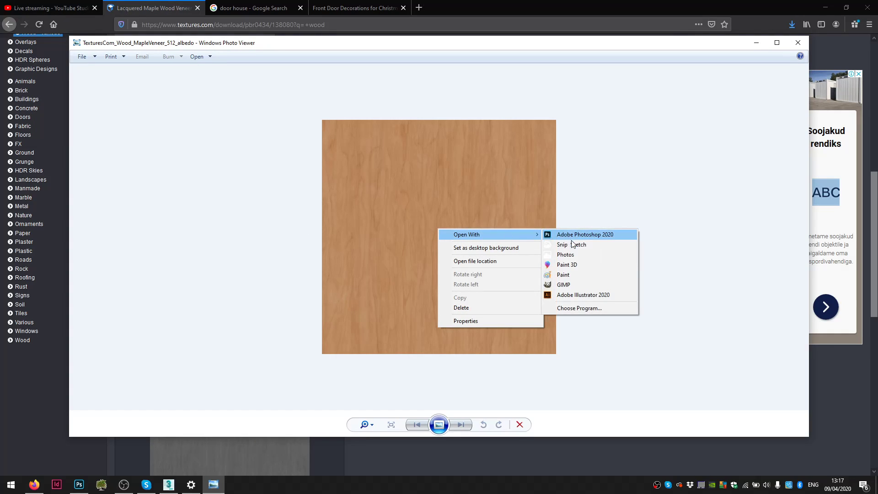
{"action": "left_click", "coordinate": [579, 234]}
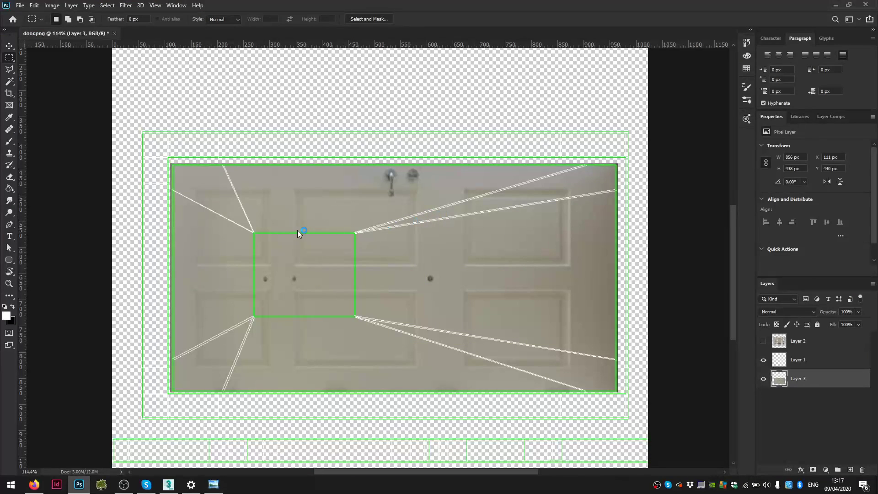
{"action": "key", "text": "v"}
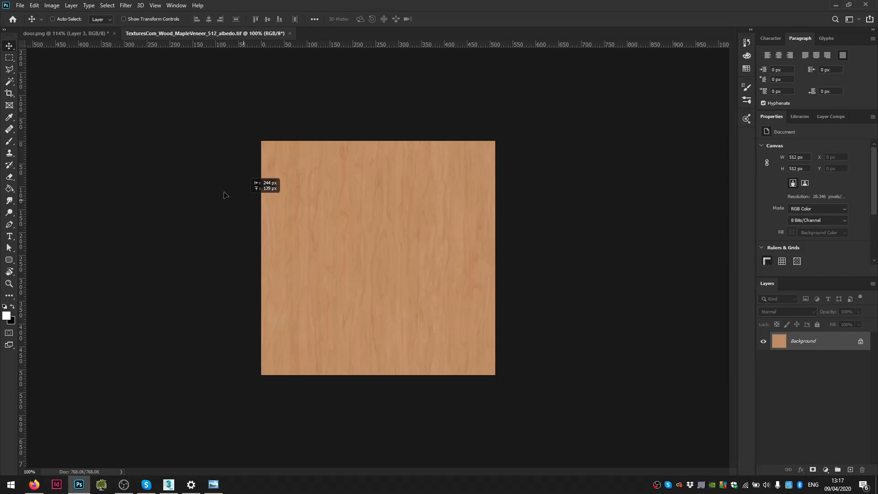
{"action": "left_click_drag", "start_coordinate": [59, 33], "coordinate": [284, 292]}
- Rotate the veneer 90°, scale it to about 439 px square, and duplicate it to cover the whole door area
{"action": "key", "text": "ctrl+t"}
{"action": "left_click_drag", "start_coordinate": [450, 121], "coordinate": [404, 404], "text": "shift"}
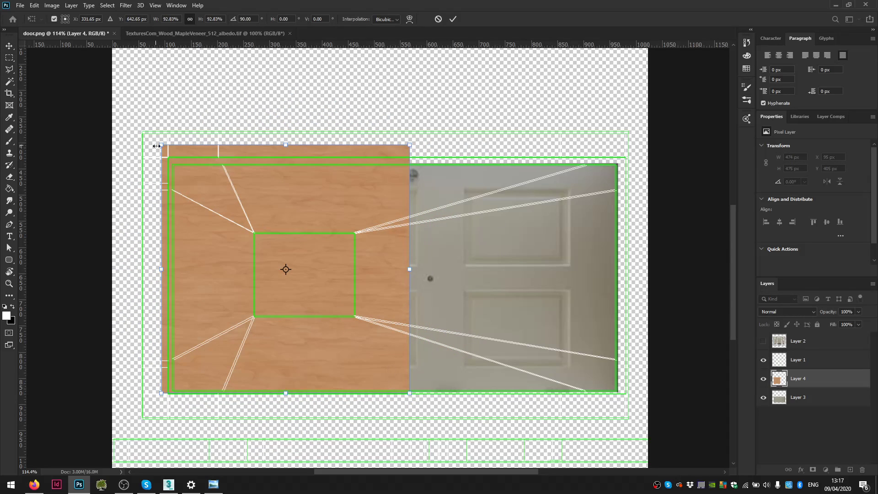
{"action": "left_click_drag", "start_coordinate": [179, 155], "coordinate": [205, 189]}
{"action": "key", "text": "Return"}
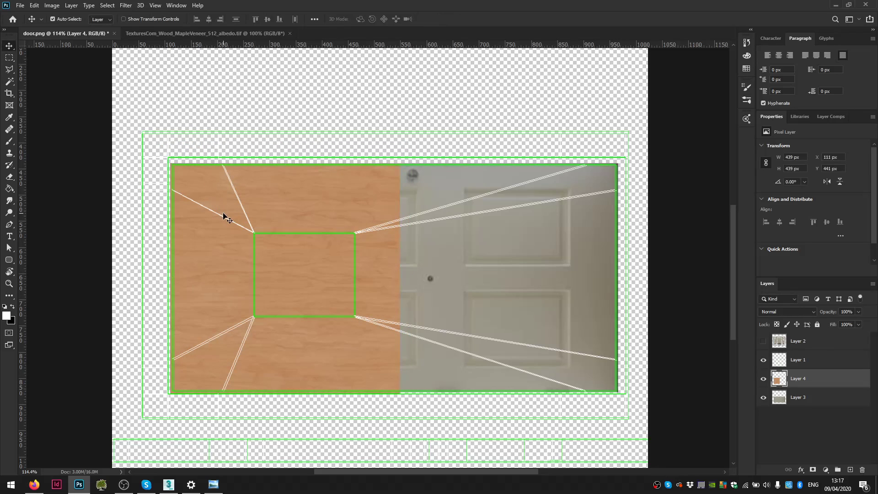
{"action": "left_click_drag", "start_coordinate": [210, 224], "coordinate": [431, 220], "text": "alt"}
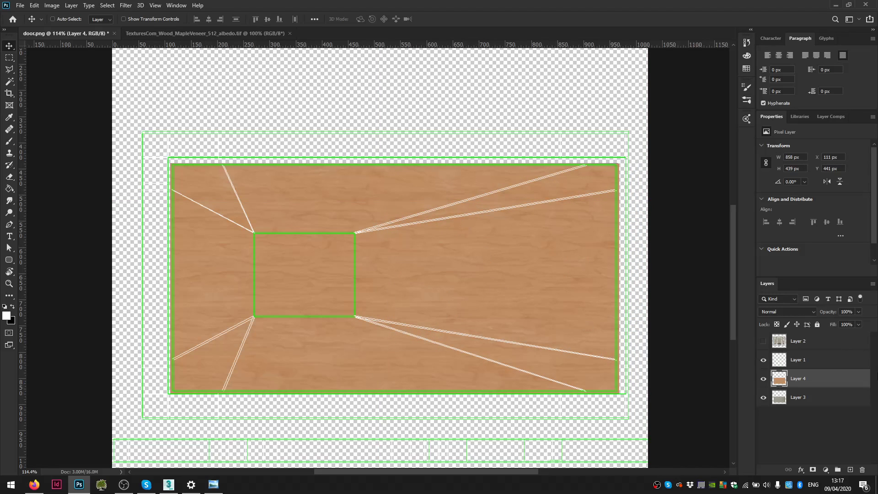
- Darken the wood layer to a deep brown with a Brightness/Contrast adjustment
{"action": "left_click", "coordinate": [52, 5]}
{"action": "mouse_move", "coordinate": [78, 27]}
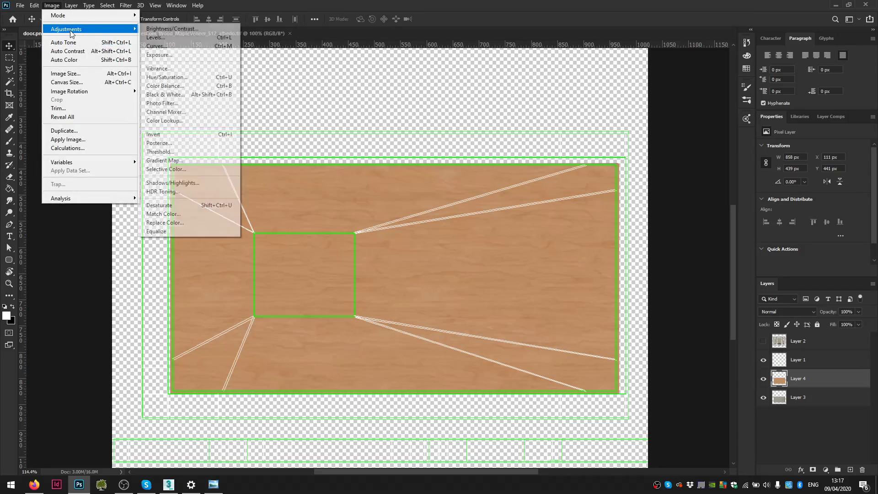
{"action": "left_click", "coordinate": [176, 26]}
{"action": "mouse_move", "coordinate": [473, 62]}
{"action": "left_mouse_down"}
{"action": "mouse_move", "coordinate": [414, 62]}
{"action": "mouse_move", "coordinate": [440, 71]}
{"action": "left_mouse_up"}
{"action": "left_click", "coordinate": [546, 51]}
- Raise the wood layer's saturation to +52 with a Hue/Saturation adjustment
{"action": "left_click", "coordinate": [52, 5]}
{"action": "mouse_move", "coordinate": [74, 29]}
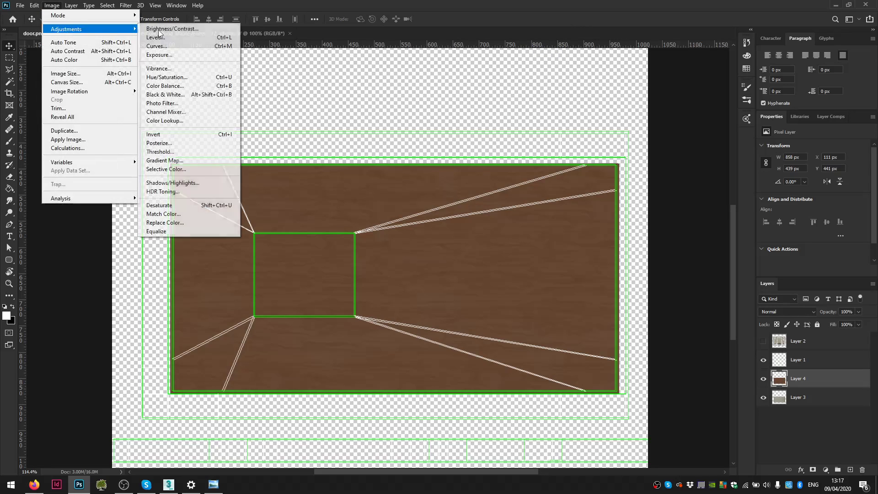
{"action": "left_click", "coordinate": [187, 77]}
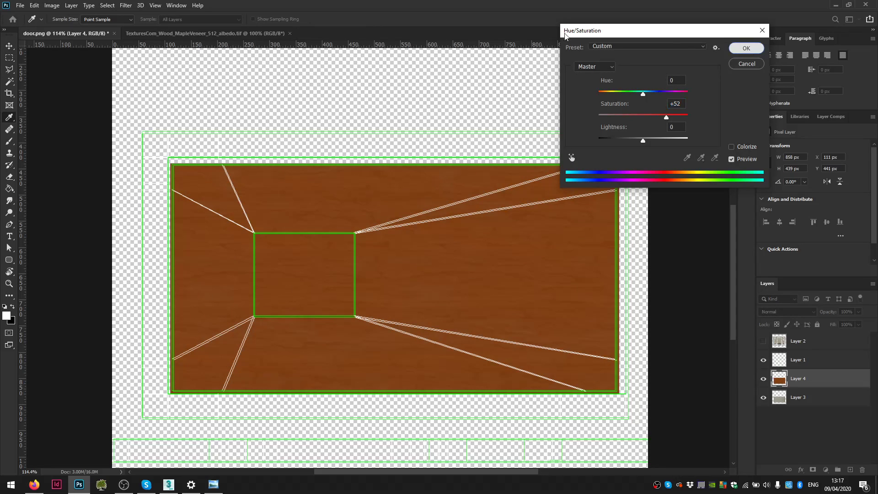
{"action": "key", "text": "Return"}
- Select a rectangle of about 204 × 172 px around the door's inner panel and fill it white on a new layer
{"action": "key", "text": "m"}
{"action": "scroll", "coordinate": [265, 233], "scroll_direction": "up", "scroll_amount": 3, "text": "alt"}
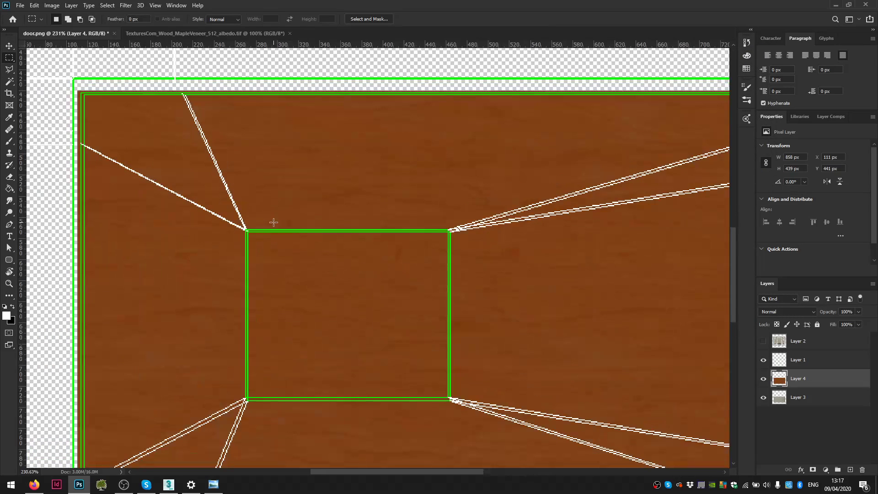
{"action": "left_click_drag", "start_coordinate": [246, 230], "coordinate": [410, 384]}
{"action": "mouse_move", "coordinate": [287, 416]}
{"action": "left_mouse_down"}
{"action": "mouse_move", "coordinate": [496, 412]}
{"action": "mouse_move", "coordinate": [456, 397]}
{"action": "mouse_move", "coordinate": [456, 406]}
{"action": "left_mouse_up"}
{"action": "left_click", "coordinate": [9, 188]}
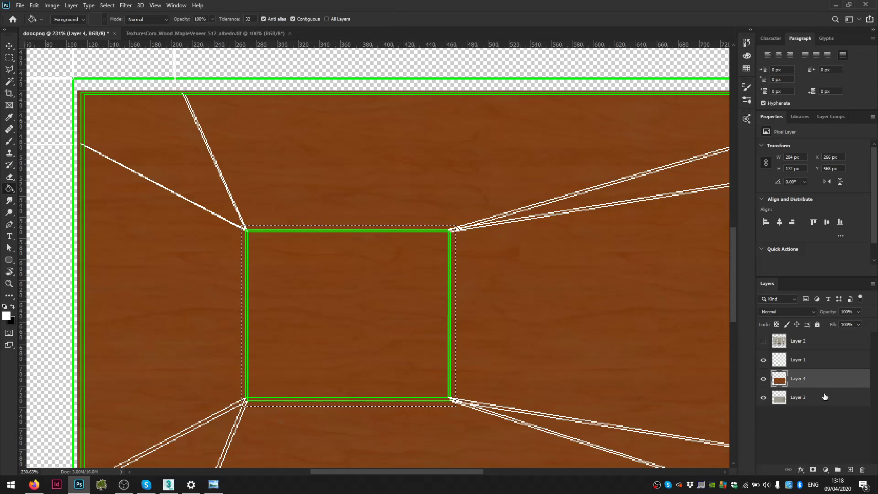
{"action": "left_click", "coordinate": [850, 470]}
{"action": "left_click", "coordinate": [300, 358]}
{"action": "key", "text": "ctrl+d"}
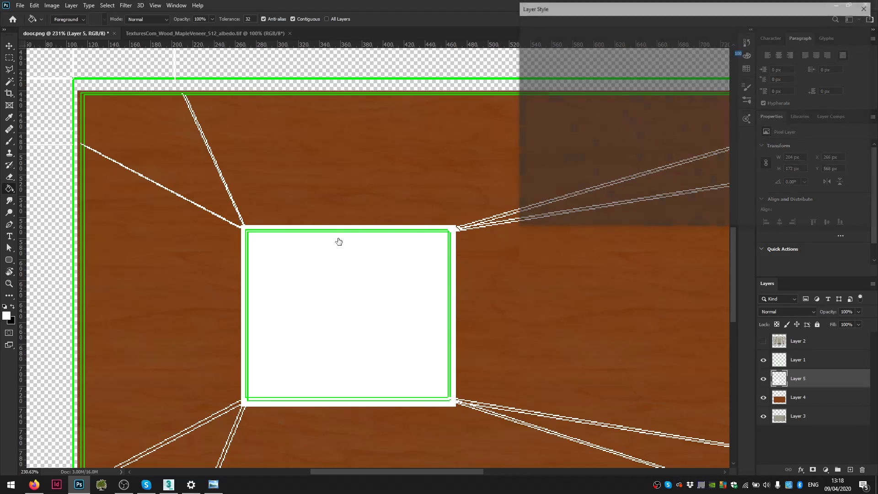
- Apply Bevel & Emboss to the white panel layer and set its blend mode to Multiply
{"action": "left_click", "coordinate": [527, 50]}
{"action": "left_click", "coordinate": [542, 53]}
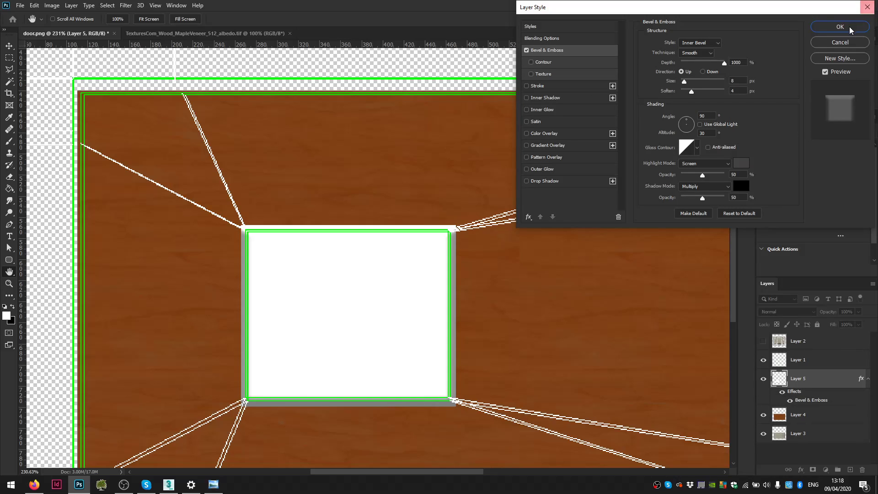
{"action": "key", "text": "Return"}
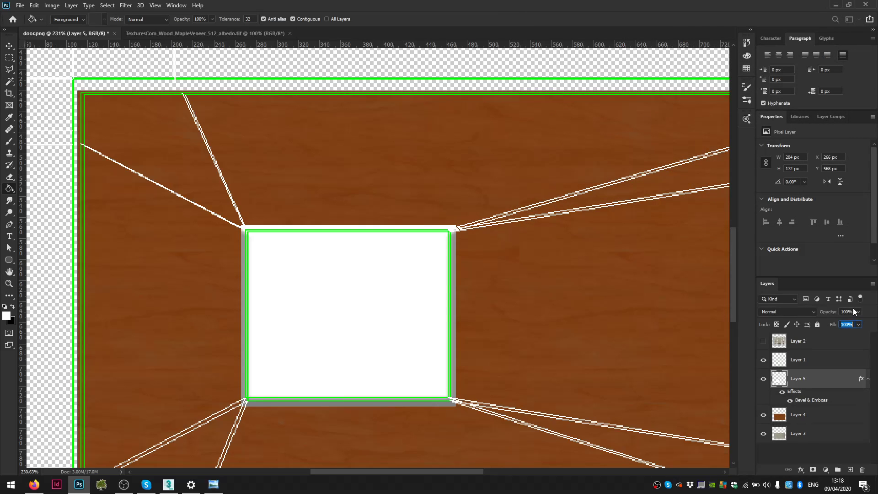
{"action": "left_click", "coordinate": [798, 312]}
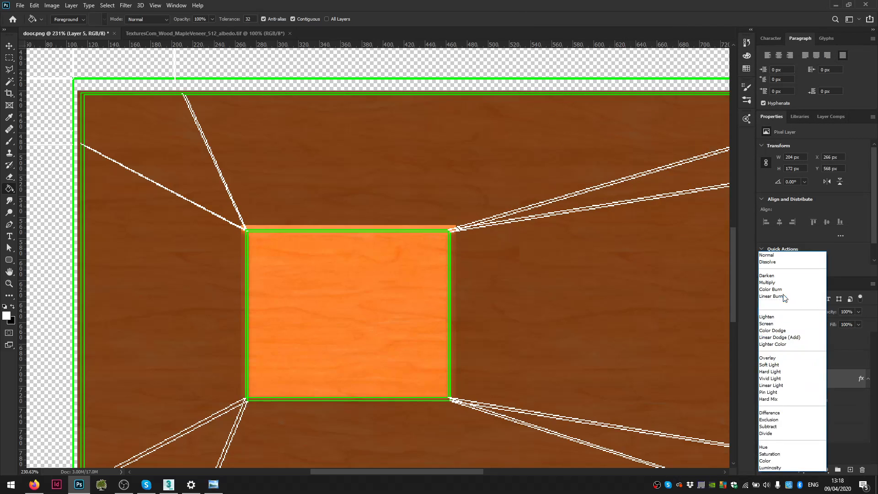
{"action": "left_click", "coordinate": [786, 287]}
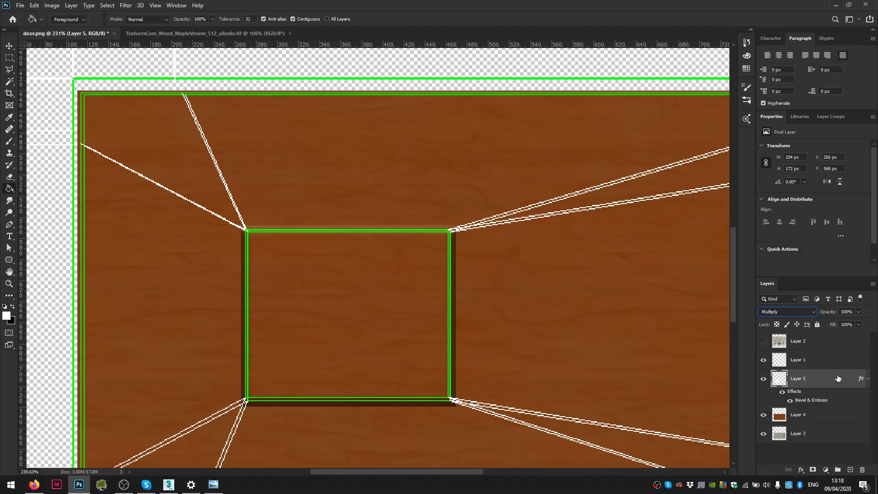
- Adjust the panel's bevel to an angle of -172°, an altitude of 26°, a minimal size and 2 px soften
{"action": "double_click", "coordinate": [823, 378]}
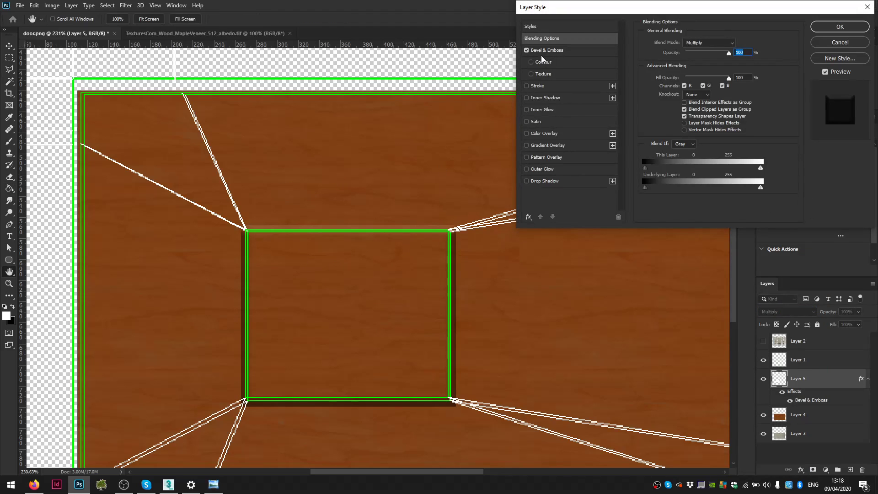
{"action": "left_click", "coordinate": [681, 127]}
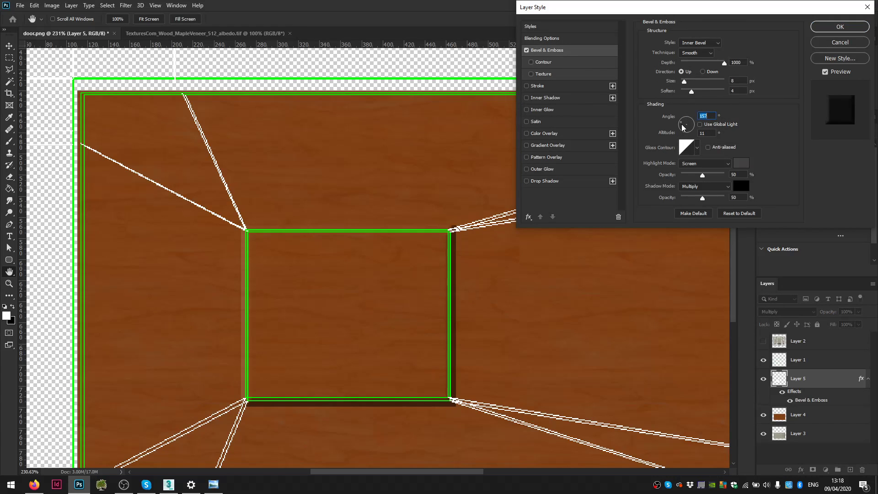
{"action": "left_click_drag", "start_coordinate": [684, 81], "coordinate": [680, 83]}
{"action": "left_click", "coordinate": [685, 81]}
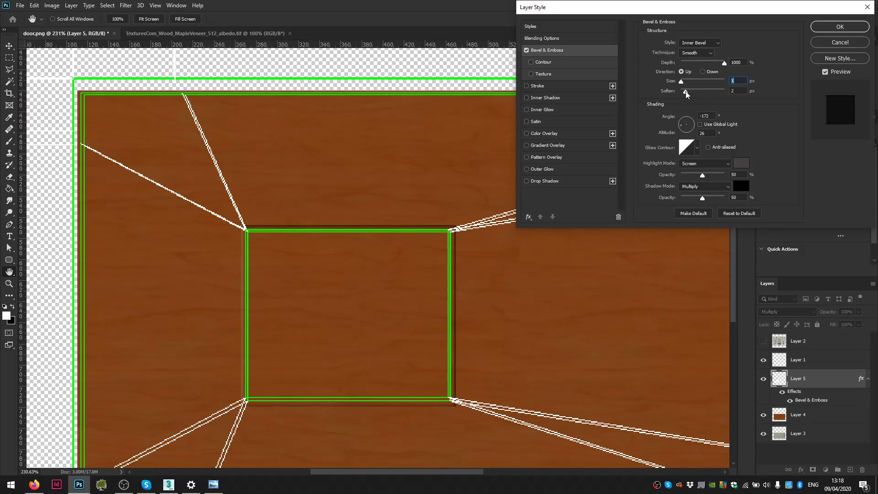
{"action": "key", "text": "Tab"}
- Add a drop shadow to the panel layer with angle 173°, distance 0 px and size 10 px
{"action": "left_click", "coordinate": [527, 180]}
{"action": "left_click", "coordinate": [556, 181]}
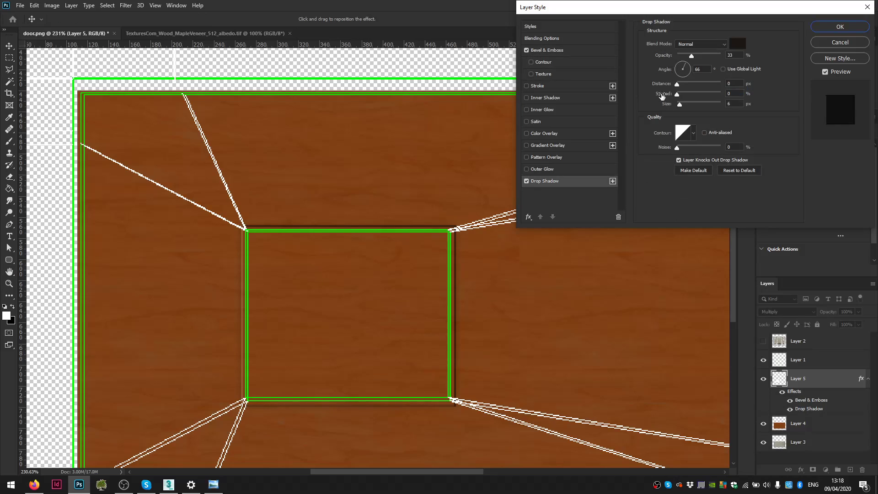
{"action": "mouse_move", "coordinate": [678, 86]}
{"action": "left_mouse_down"}
{"action": "mouse_move", "coordinate": [687, 86]}
{"action": "mouse_move", "coordinate": [677, 84]}
{"action": "left_mouse_up"}
{"action": "left_click", "coordinate": [682, 105]}
{"action": "left_click", "coordinate": [676, 67]}
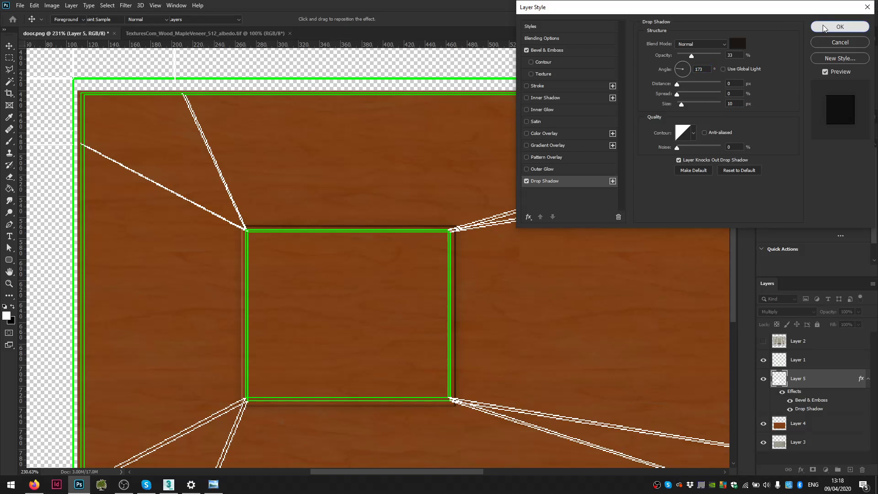
{"action": "left_click", "coordinate": [822, 26]}
- Scale the panel up evenly about its centre to 103.28%
{"action": "key", "text": "ctrl+t"}
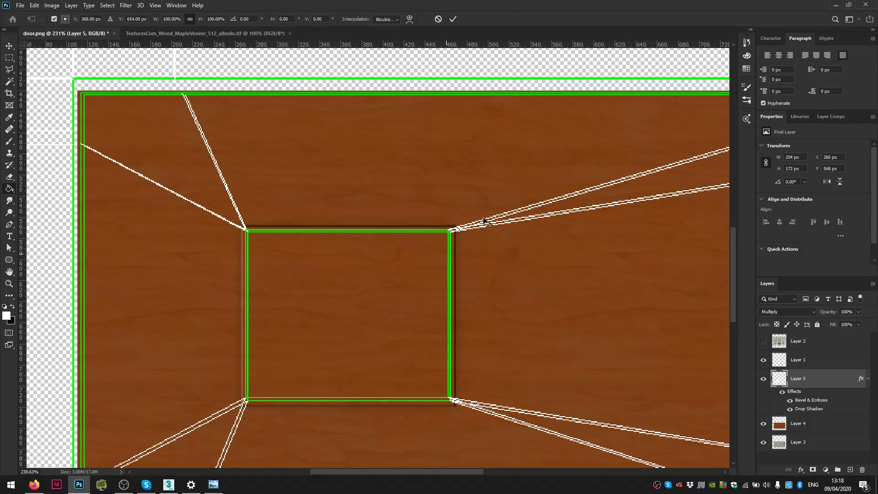
{"action": "left_click_drag", "start_coordinate": [456, 226], "coordinate": [458, 224]}
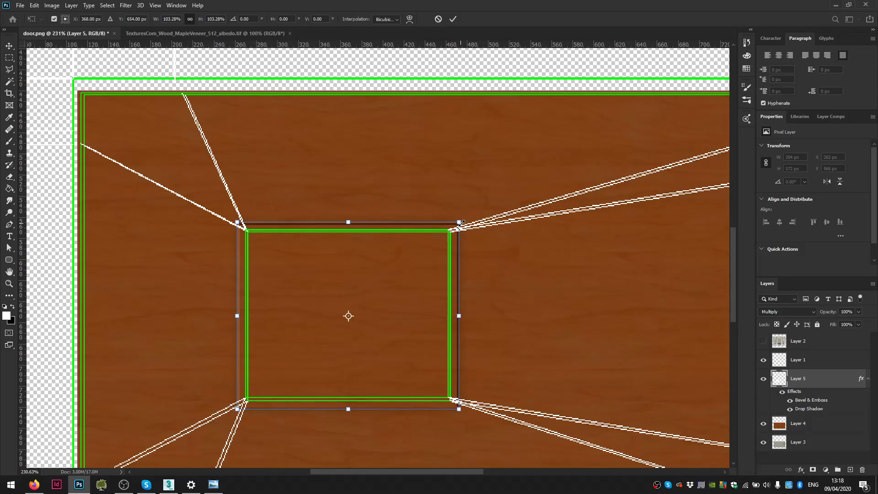
{"action": "key", "text": "Return"}
{"action": "key", "text": "g"}
- Clear an area of about 193 × 161 px inside the panel along the template outline to leave a bevelled frame
{"action": "scroll", "coordinate": [473, 241], "scroll_direction": "down", "scroll_amount": 2, "text": "alt"}
{"action": "scroll", "coordinate": [349, 243], "scroll_direction": "down", "scroll_amount": 2, "text": "alt"}
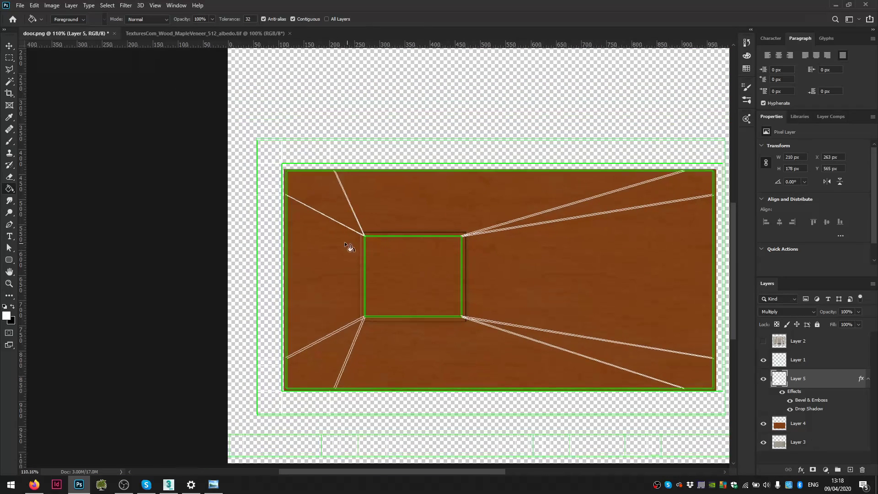
{"action": "scroll", "coordinate": [386, 243], "scroll_direction": "up", "scroll_amount": 3, "text": "alt"}
{"action": "key", "text": "m"}
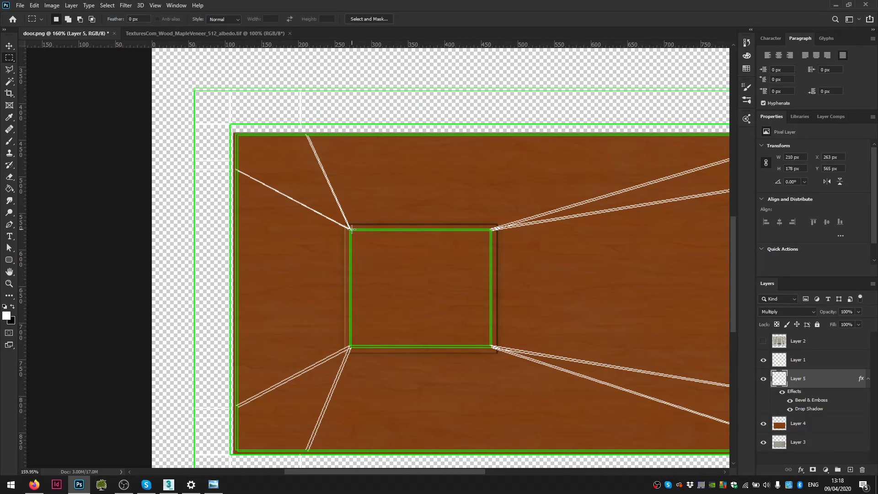
{"action": "left_click_drag", "start_coordinate": [351, 230], "coordinate": [491, 346]}
{"action": "scroll", "coordinate": [491, 346], "scroll_direction": "up", "scroll_amount": 3, "text": "alt"}
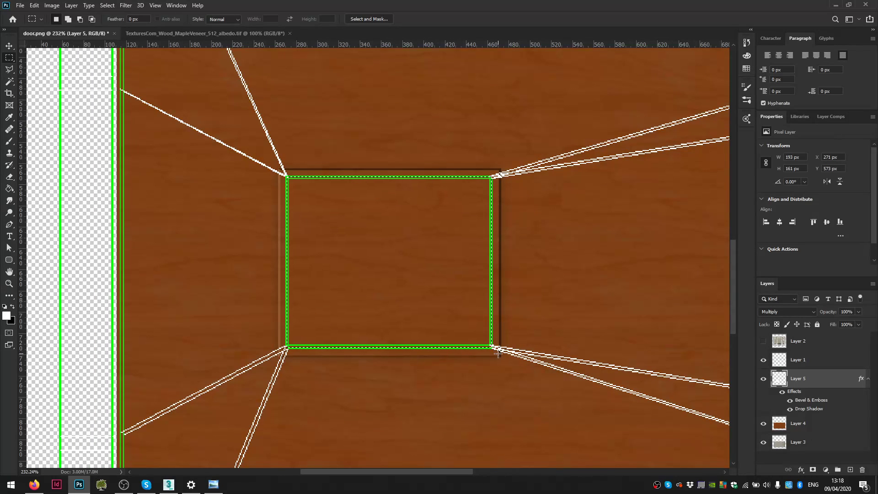
{"action": "left_click", "coordinate": [263, 210]}
- Fill a white strip about 884 × 20 px along the door's top edge and copy it to the bottom edge
{"action": "scroll", "coordinate": [253, 206], "scroll_direction": "down", "scroll_amount": 2, "text": "alt"}
{"action": "scroll", "coordinate": [252, 204], "scroll_direction": "down", "scroll_amount": 1, "text": "alt"}
{"action": "left_click_drag", "start_coordinate": [171, 109], "coordinate": [706, 122]}
{"action": "left_click", "coordinate": [662, 136]}
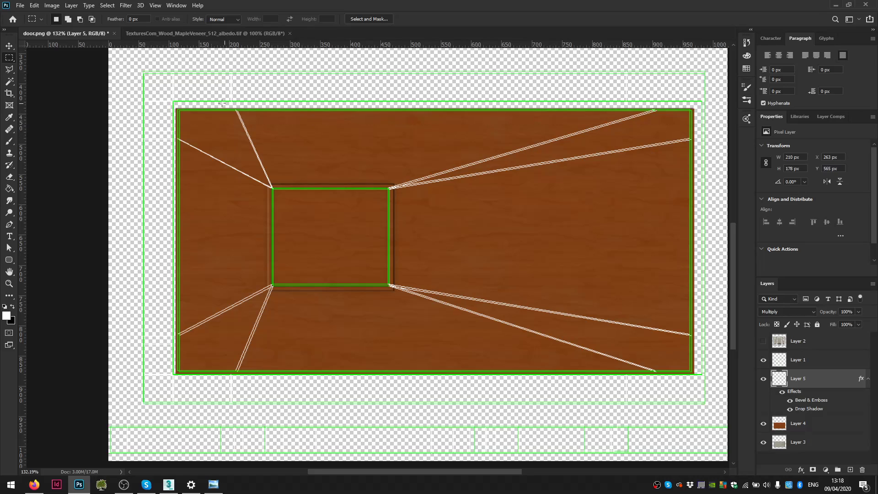
{"action": "mouse_move", "coordinate": [180, 100]}
{"action": "left_mouse_down"}
{"action": "mouse_move", "coordinate": [704, 101]}
{"action": "mouse_move", "coordinate": [711, 115]}
{"action": "mouse_move", "coordinate": [537, 111]}
{"action": "left_mouse_up"}
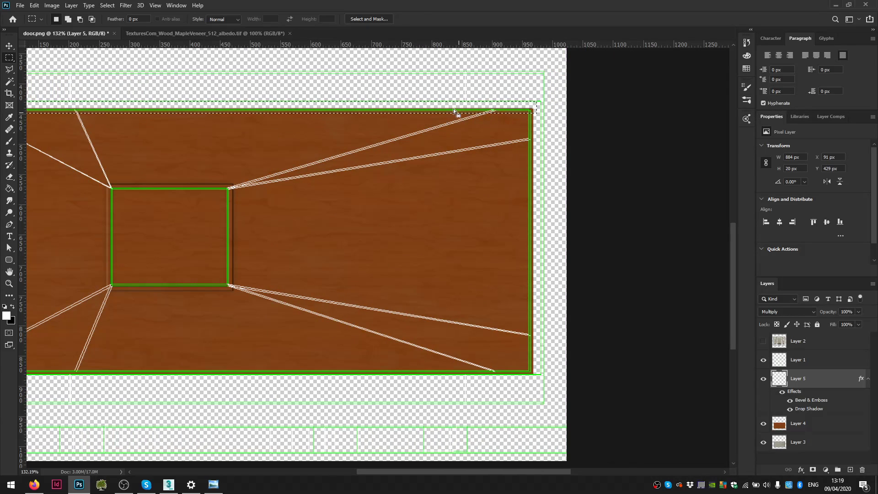
{"action": "key", "text": "g"}
{"action": "left_click", "coordinate": [426, 111]}
{"action": "key", "text": "v"}
{"action": "mouse_move", "coordinate": [426, 108]}
{"action": "left_mouse_down"}
{"action": "mouse_move", "coordinate": [415, 189]}
{"action": "mouse_move", "coordinate": [417, 375]}
{"action": "left_mouse_up"}
- Fill a white strip about 39 × 594 px along the door's right edge
{"action": "key", "text": "m"}
{"action": "mouse_move", "coordinate": [549, 395]}
{"action": "left_mouse_down"}
{"action": "mouse_move", "coordinate": [602, 22]}
{"action": "mouse_move", "coordinate": [545, 111]}
{"action": "mouse_move", "coordinate": [526, 119]}
{"action": "left_mouse_up"}
{"action": "key", "text": "g"}
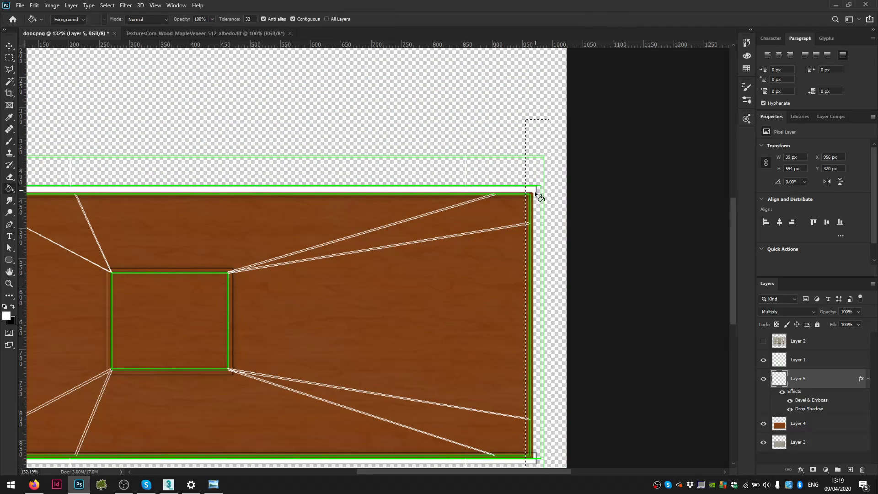
{"action": "left_click", "coordinate": [530, 224]}
- Fill a white strip about 39 × 547 px along the door's left edge and check the border without the UV template
{"action": "left_click_drag", "start_coordinate": [114, 307], "coordinate": [388, 246]}
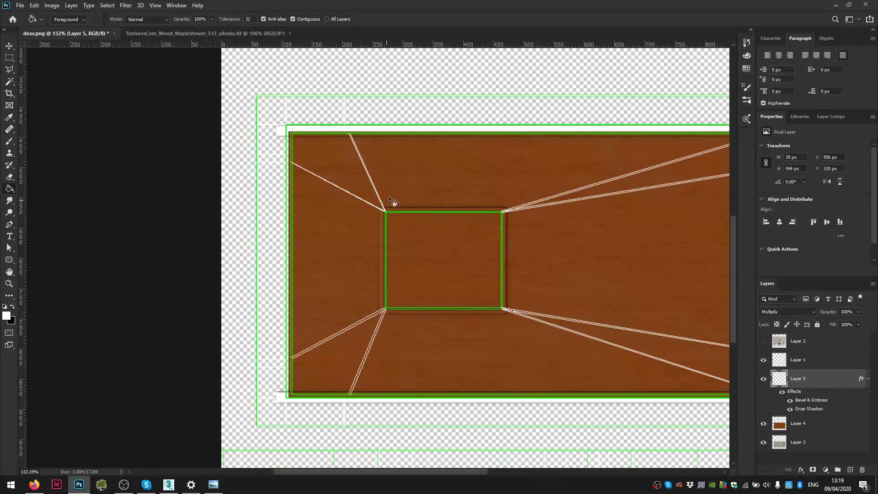
{"action": "key", "text": "m"}
{"action": "mouse_move", "coordinate": [273, 112]}
{"action": "left_mouse_down"}
{"action": "mouse_move", "coordinate": [275, 433]}
{"action": "mouse_move", "coordinate": [295, 440]}
{"action": "left_mouse_up"}
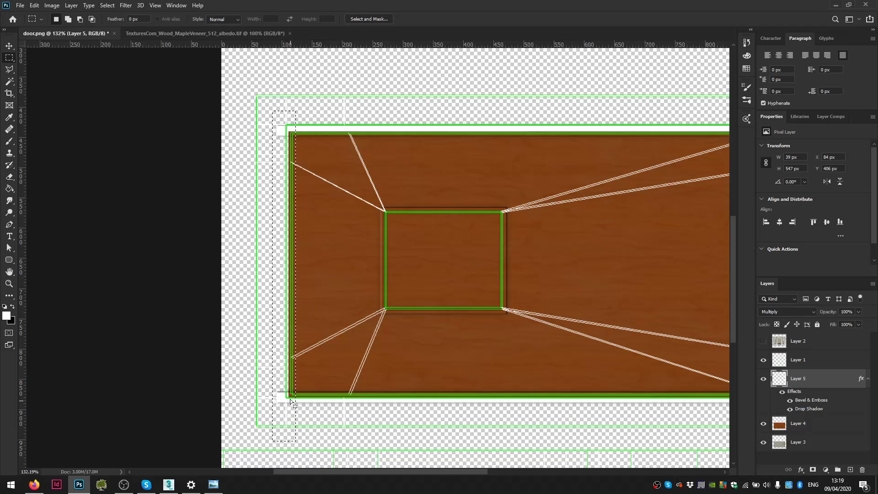
{"action": "key", "text": "g"}
{"action": "left_click", "coordinate": [291, 316]}
{"action": "key", "text": "ctrl+d"}
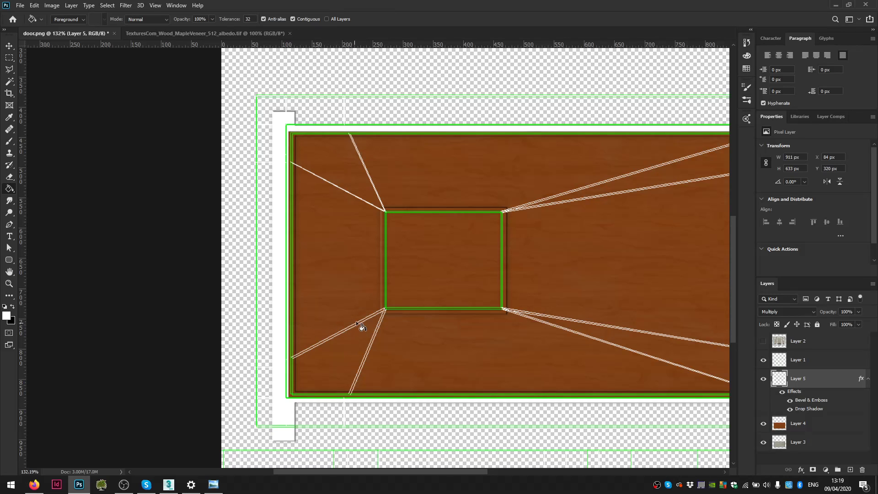
{"action": "scroll", "coordinate": [366, 315], "scroll_direction": "down", "scroll_amount": 3, "text": "alt"}
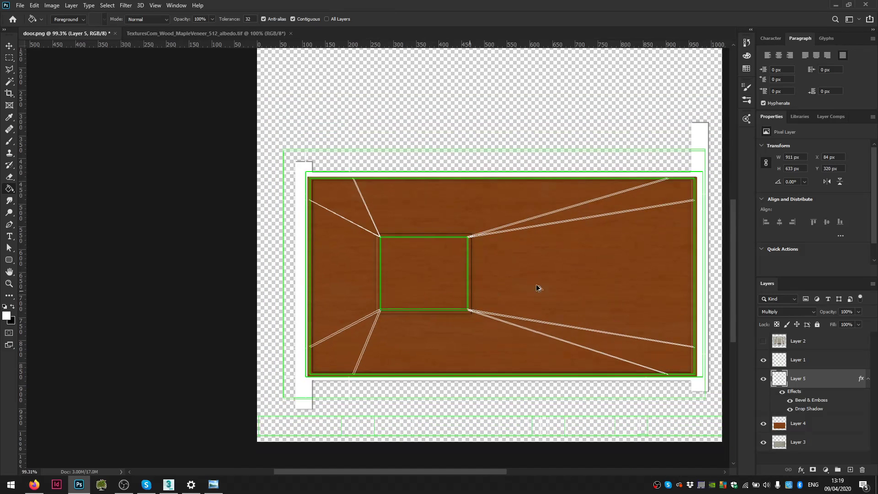
{"action": "left_click", "coordinate": [764, 360]}
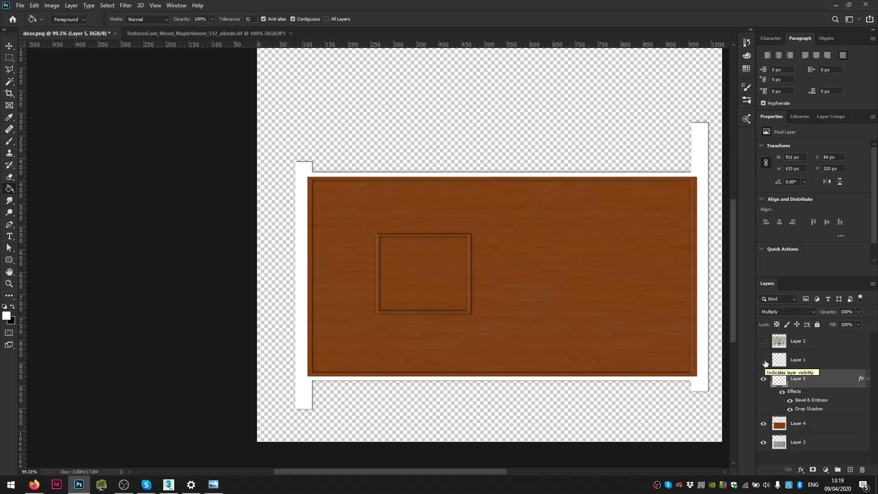
{"action": "left_click", "coordinate": [765, 361]}
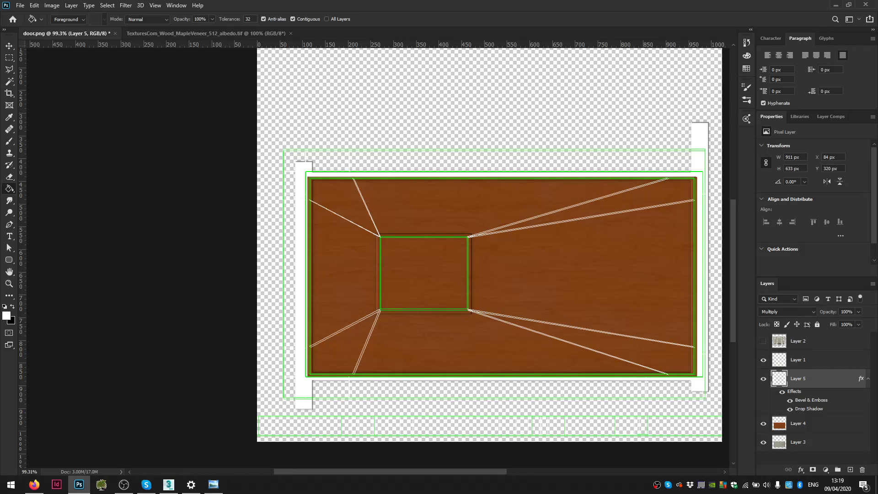
- Add two equal bevelled panels to the right of the framed panel and hide the UV template layer
{"action": "key", "text": "m"}
{"action": "mouse_move", "coordinate": [376, 233]}
{"action": "left_mouse_down"}
{"action": "mouse_move", "coordinate": [476, 315]}
{"action": "mouse_move", "coordinate": [624, 276]}
{"action": "mouse_move", "coordinate": [615, 286]}
{"action": "left_mouse_up"}
{"action": "key", "text": "g"}
{"action": "left_click", "coordinate": [532, 285]}
{"action": "key", "text": "v"}
{"action": "key", "text": "ctrl+d"}
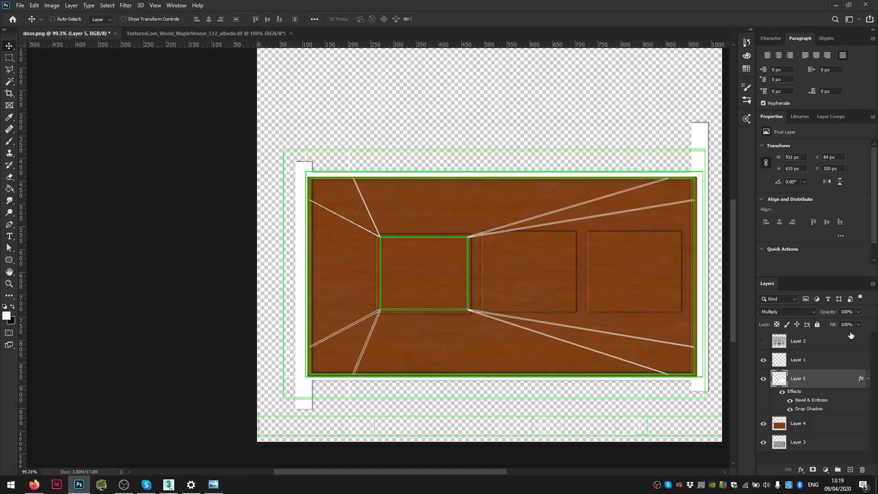
{"action": "left_click", "coordinate": [762, 361]}
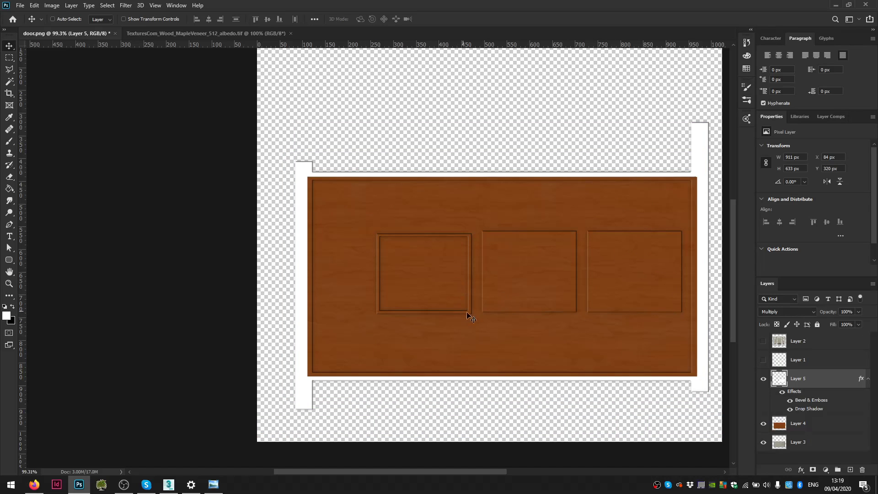
- Trim the top edges of the two new panels so they line up with the framed panel
{"action": "key", "text": "ctrl+z"}
{"action": "key", "text": "m"}
{"action": "left_click_drag", "start_coordinate": [447, 213], "coordinate": [689, 234]}
{"action": "left_click_drag", "start_coordinate": [684, 346], "coordinate": [437, 314]}
{"action": "left_click", "coordinate": [485, 361]}
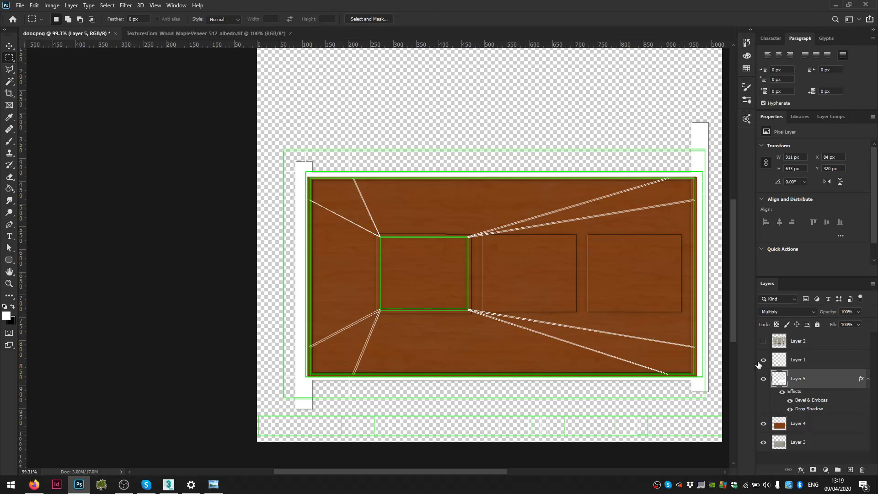
- Add a narrow bevelled panel to the left of the framed panel and trim its bottom edge to match the others
{"action": "mouse_move", "coordinate": [324, 231]}
{"action": "left_mouse_down"}
{"action": "mouse_move", "coordinate": [348, 301]}
{"action": "mouse_move", "coordinate": [363, 314]}
{"action": "left_mouse_up"}
{"action": "key", "text": "g"}
{"action": "left_click", "coordinate": [346, 294]}
{"action": "key", "text": "ctrl+d"}
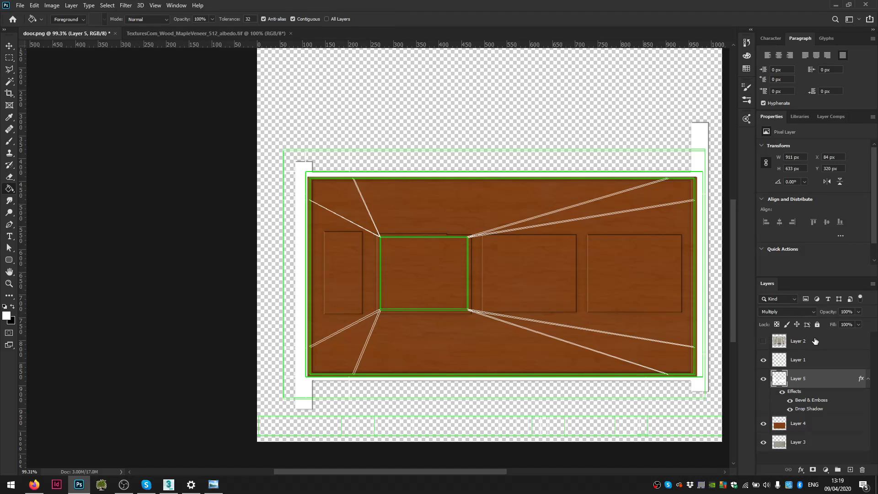
{"action": "key", "text": "m"}
{"action": "left_click_drag", "start_coordinate": [477, 351], "coordinate": [315, 314]}
{"action": "key", "text": "ctrl+d"}
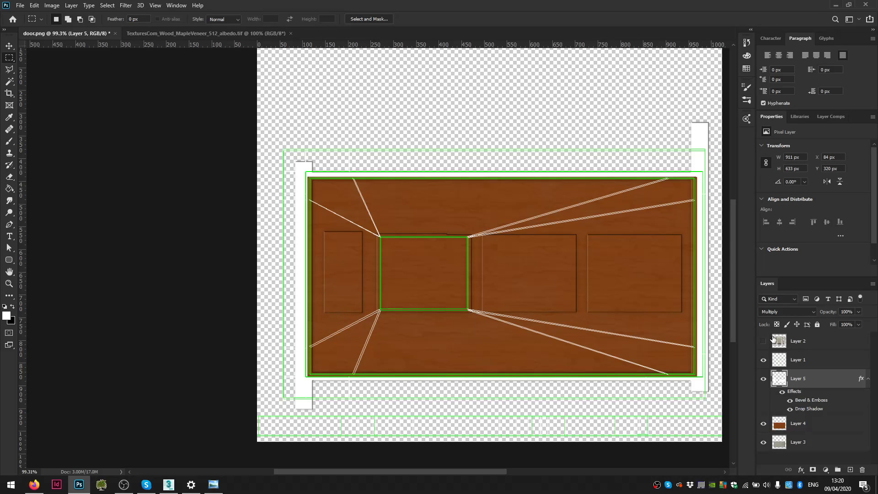
- Hide the UV template and move the stepped segment of the framed panel's top edge up 2 px
{"action": "left_click", "coordinate": [763, 360]}
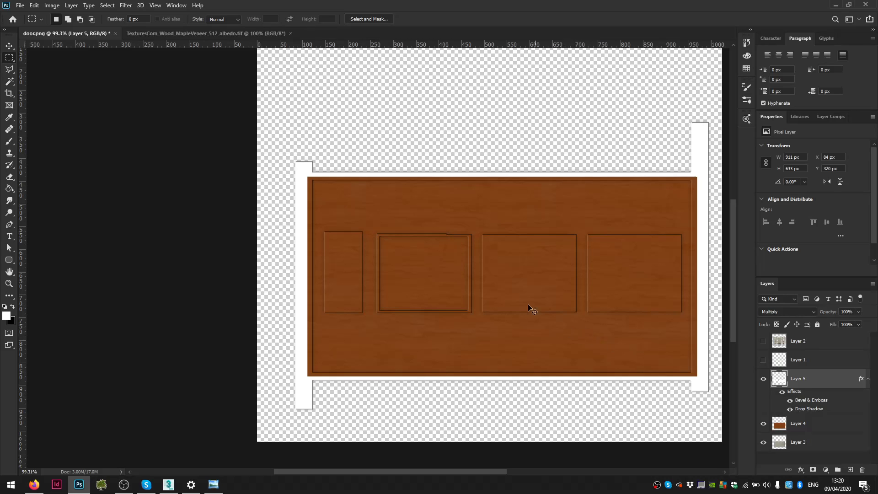
{"action": "scroll", "coordinate": [460, 251], "scroll_direction": "up", "scroll_amount": 3, "text": "alt"}
{"action": "left_click_drag", "start_coordinate": [342, 225], "coordinate": [486, 233]}
{"action": "scroll", "coordinate": [465, 217], "scroll_direction": "up", "scroll_amount": 4, "text": "alt"}
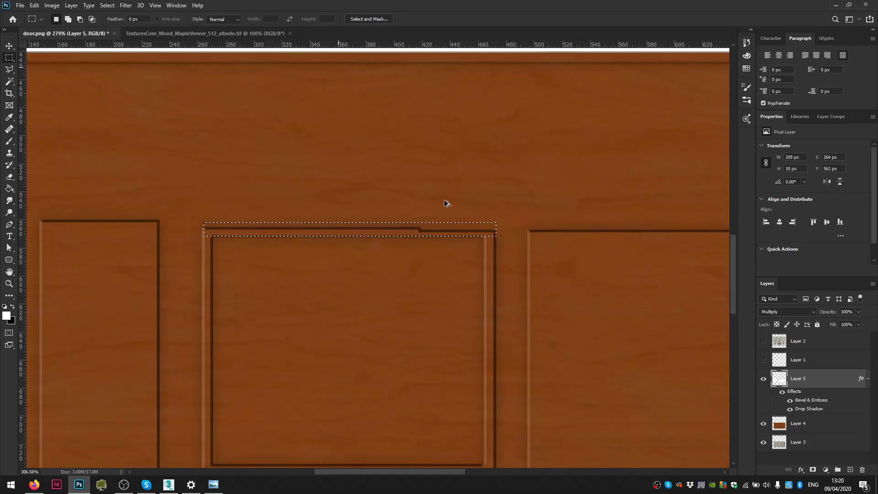
{"action": "scroll", "coordinate": [444, 202], "scroll_direction": "up", "scroll_amount": 3, "text": "alt"}
{"action": "left_click_drag", "start_coordinate": [404, 242], "coordinate": [523, 254]}
{"action": "key", "text": "v"}
{"action": "key", "text": "Up"}
{"action": "key", "text": "Up"}
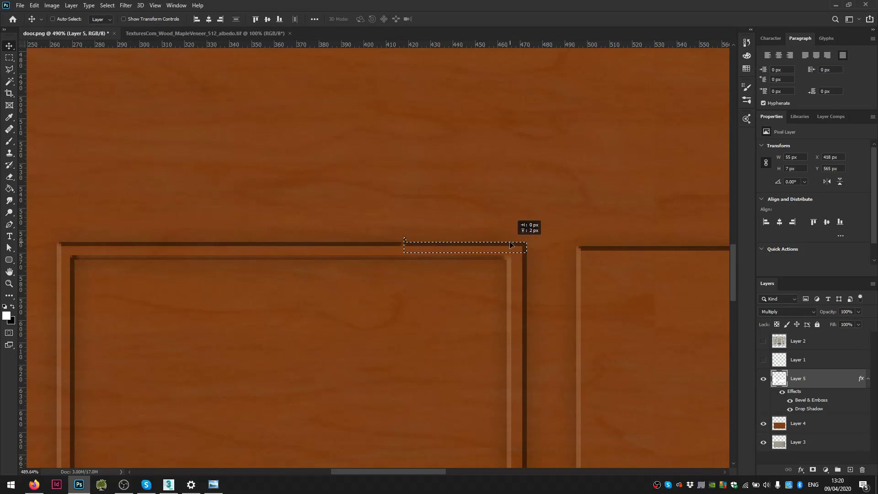
- Reduce the selection to the outer line of the framed panel's stepped top segment, nudge it up 2 px and deselect
{"action": "key", "text": "m"}
{"action": "left_click_drag", "start_coordinate": [526, 201], "coordinate": [329, 245], "text": "alt"}
{"action": "scroll", "coordinate": [417, 253], "scroll_direction": "down", "scroll_amount": 4, "text": "alt"}
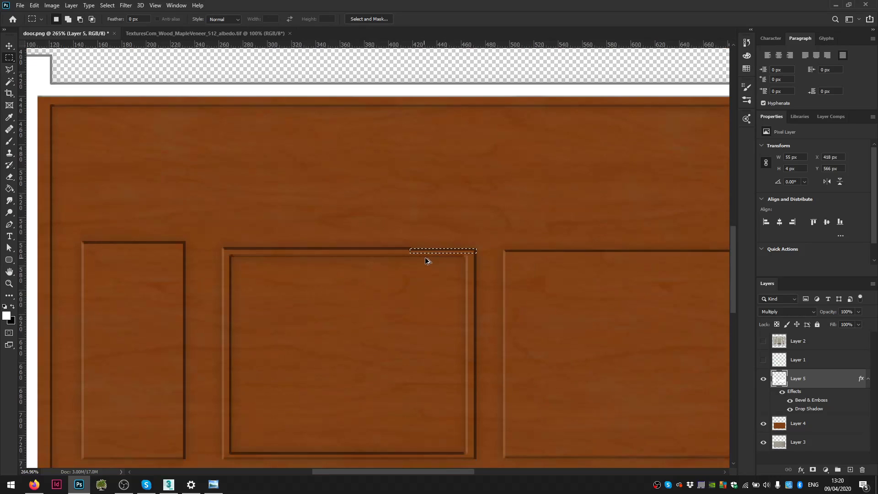
{"action": "key", "text": "v"}
{"action": "scroll", "coordinate": [425, 250], "scroll_direction": "up", "scroll_amount": 4, "text": "alt"}
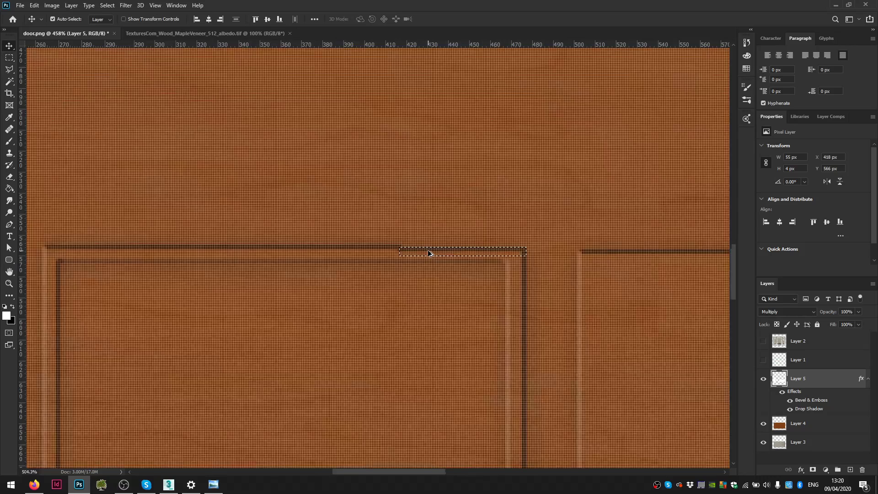
{"action": "key", "text": "Up"}
{"action": "key", "text": "Up"}
{"action": "key", "text": "ctrl+d"}
{"action": "scroll", "coordinate": [601, 288], "scroll_direction": "down", "scroll_amount": 8, "text": "alt"}
{"action": "scroll", "coordinate": [597, 295], "scroll_direction": "up", "scroll_amount": 2, "text": "alt"}
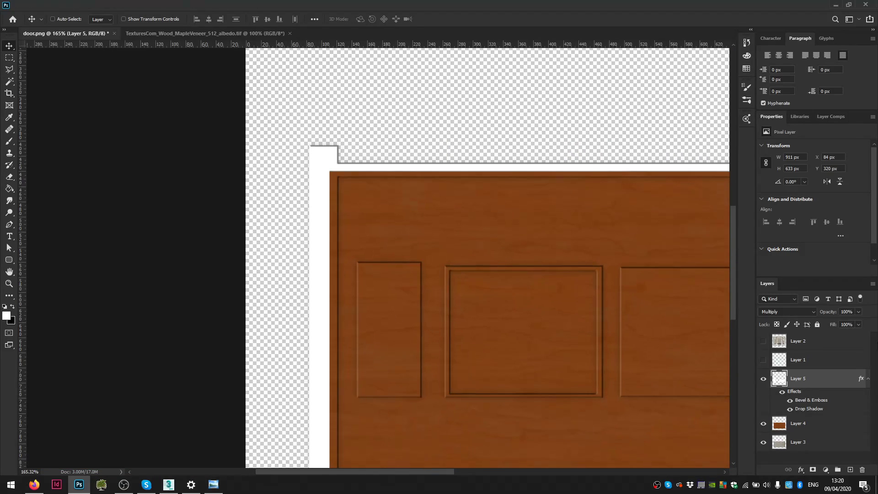
- Show the UV template layer and select the framed panel's central opening along its green outline, about 193 × 161 px
{"action": "left_click", "coordinate": [764, 360]}
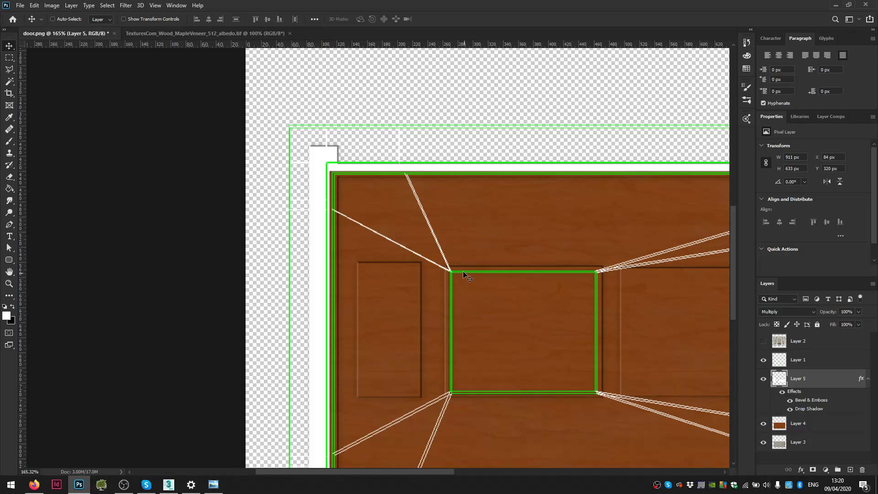
{"action": "key", "text": "m"}
{"action": "scroll", "coordinate": [500, 302], "scroll_direction": "up", "scroll_amount": 3, "text": "alt"}
{"action": "left_click_drag", "start_coordinate": [494, 310], "coordinate": [376, 244]}
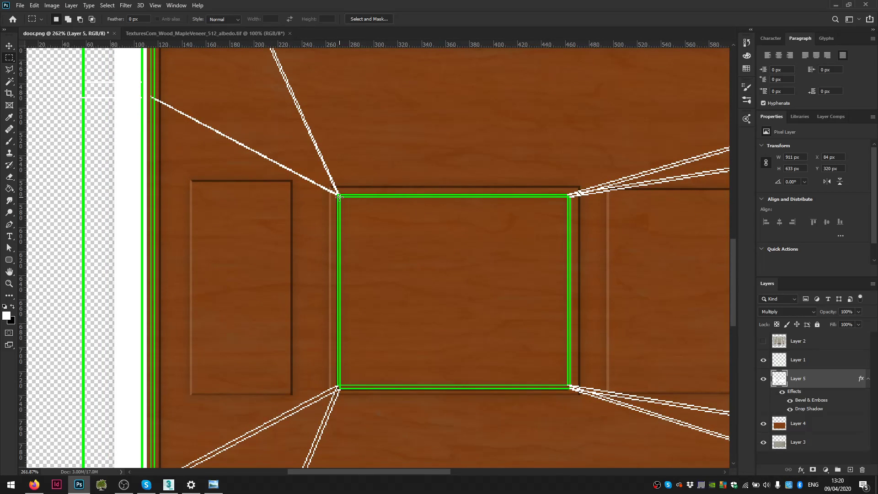
{"action": "mouse_move", "coordinate": [339, 196]}
{"action": "left_mouse_down"}
{"action": "mouse_move", "coordinate": [503, 320]}
{"action": "mouse_move", "coordinate": [569, 387]}
{"action": "left_mouse_up"}
- Set the foreground colour to cyan 00fffc and add a new layer above the UV template layer
{"action": "left_click", "coordinate": [15, 186]}
{"action": "left_click", "coordinate": [7, 315]}
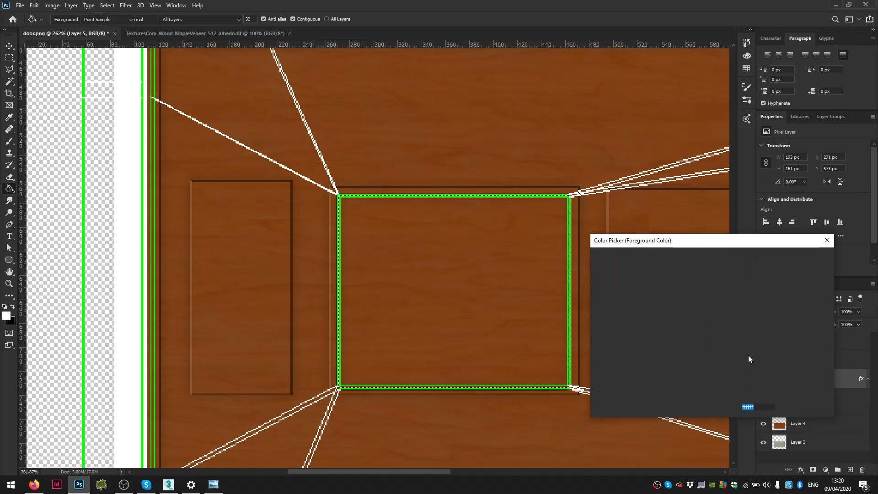
{"action": "left_click", "coordinate": [721, 321]}
{"action": "left_click", "coordinate": [711, 263]}
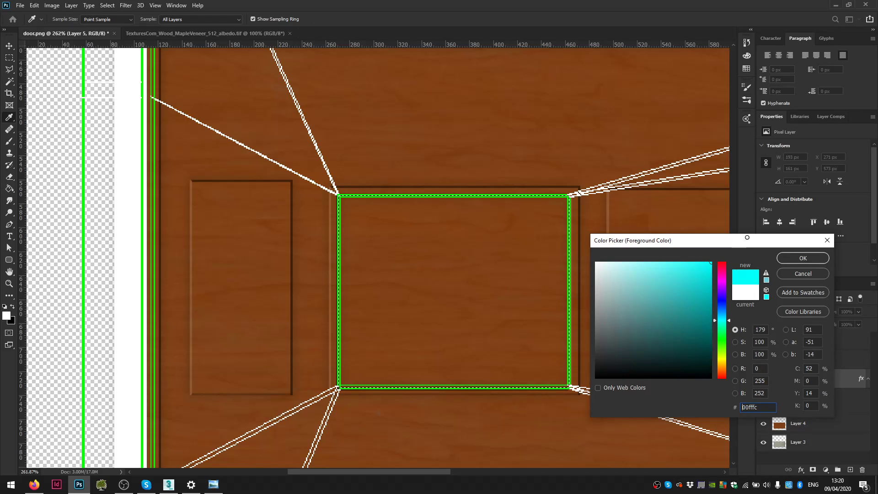
{"action": "key", "text": "Return"}
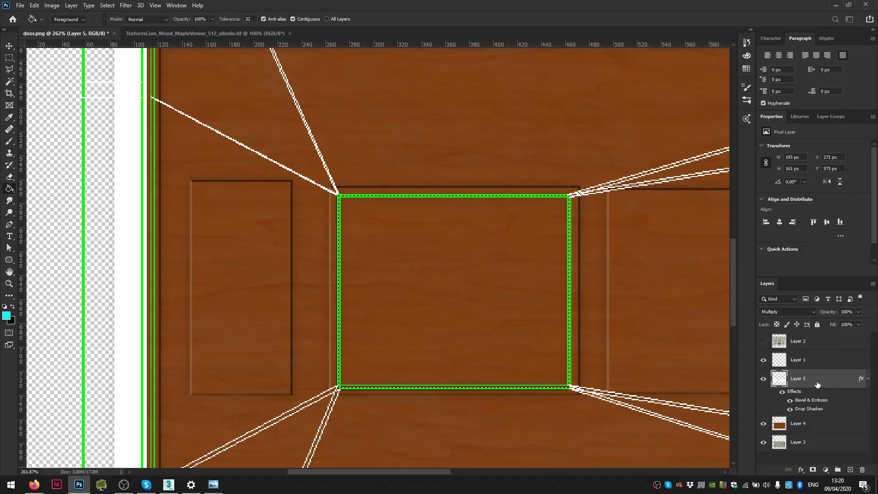
{"action": "left_click", "coordinate": [805, 362]}
{"action": "left_click", "coordinate": [850, 471]}
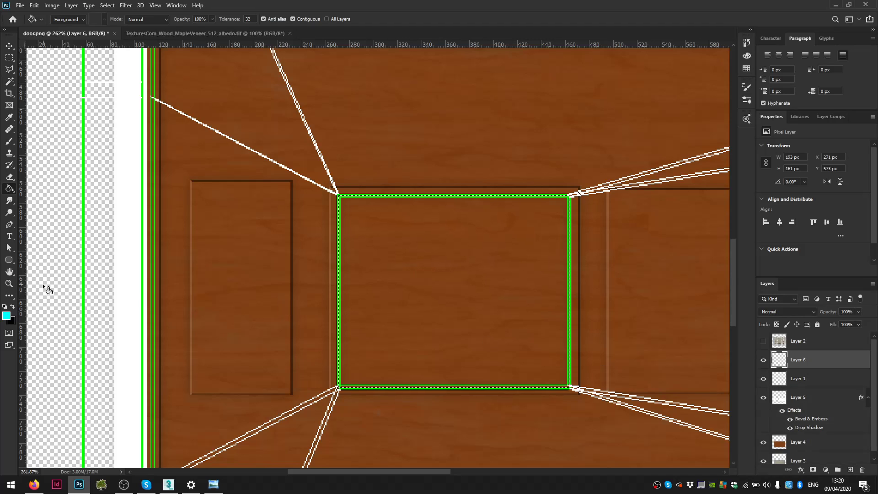
- Fill the selected opening on the new layer with a pale grey-blue and deselect
{"action": "left_click", "coordinate": [6, 315]}
{"action": "mouse_move", "coordinate": [616, 307]}
{"action": "left_mouse_down"}
{"action": "mouse_move", "coordinate": [641, 290]}
{"action": "mouse_move", "coordinate": [607, 289]}
{"action": "left_mouse_up"}
{"action": "left_click", "coordinate": [803, 258]}
{"action": "key", "text": "g"}
{"action": "left_click", "coordinate": [544, 298]}
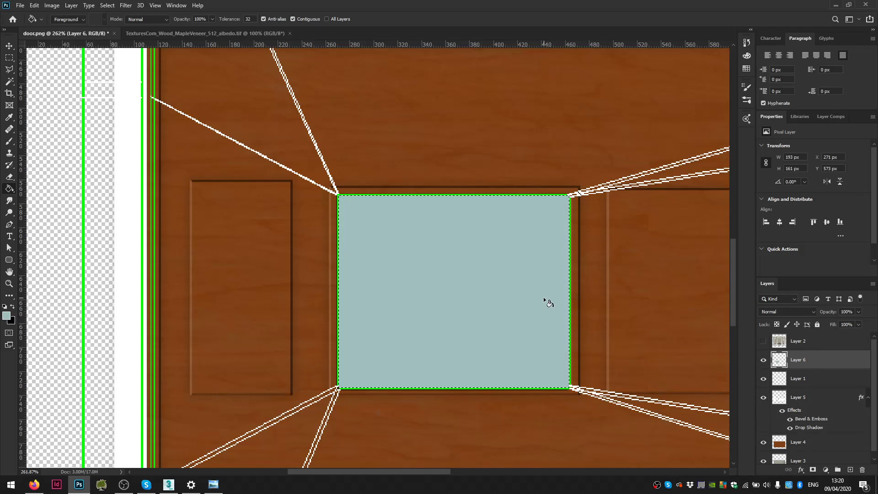
{"action": "key", "text": "ctrl+d"}
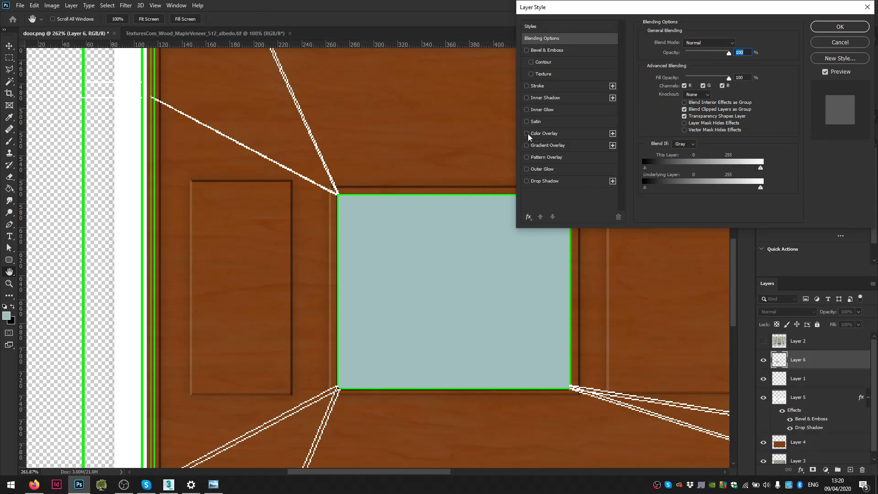
- Add a dark teal Inner Shadow to the pale window pane layer with a size of 6 px and 13% noise
{"action": "left_click", "coordinate": [530, 99]}
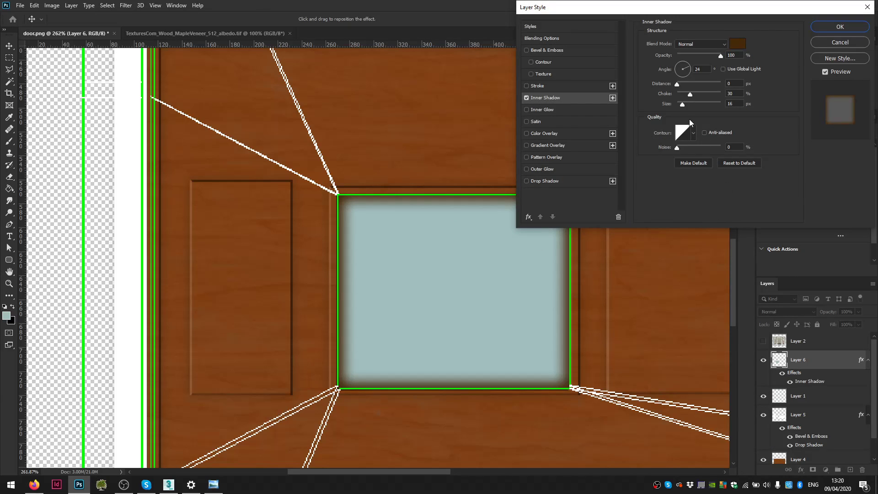
{"action": "left_click_drag", "start_coordinate": [684, 150], "coordinate": [681, 153]}
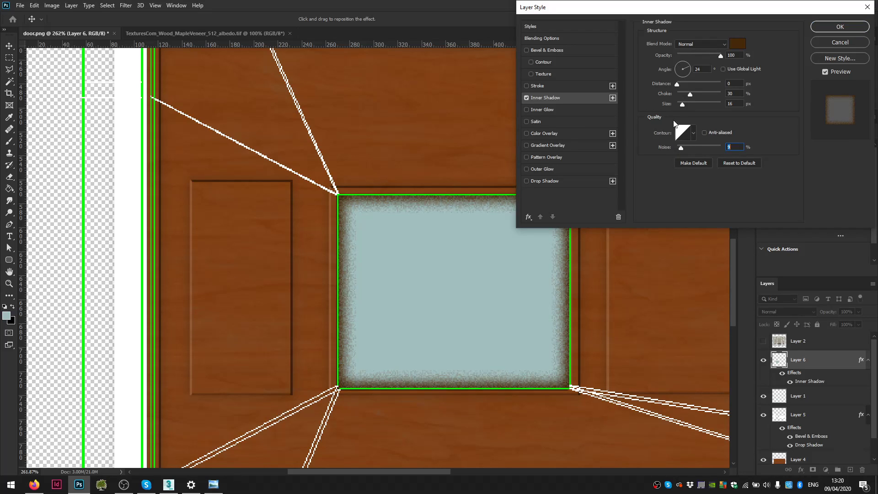
{"action": "left_click", "coordinate": [737, 45]}
{"action": "left_click", "coordinate": [668, 338]}
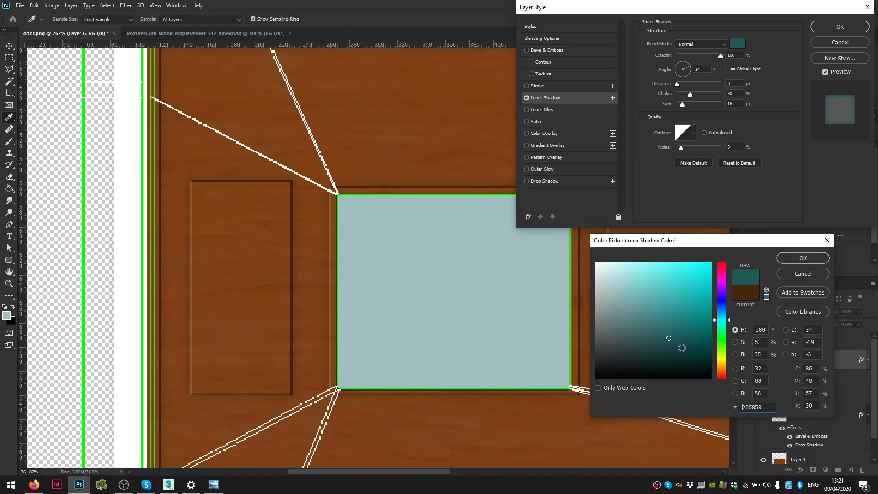
{"action": "left_click", "coordinate": [697, 321]}
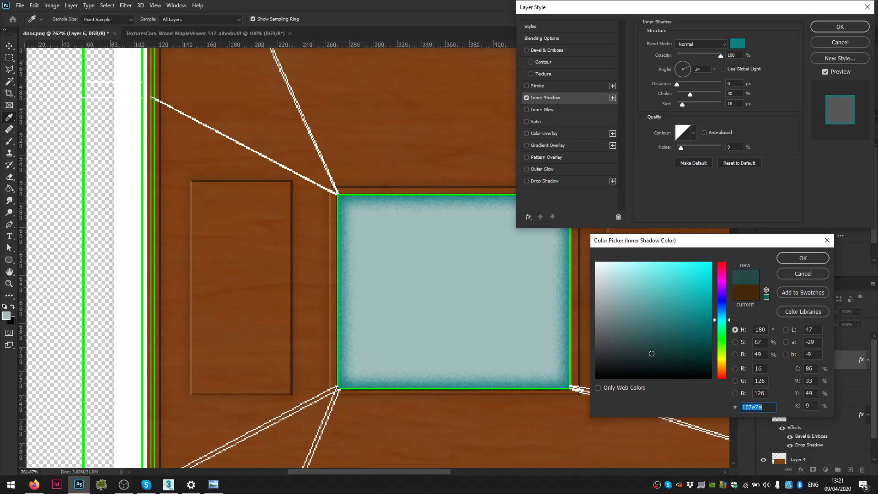
{"action": "left_click", "coordinate": [652, 353]}
{"action": "left_click", "coordinate": [644, 348]}
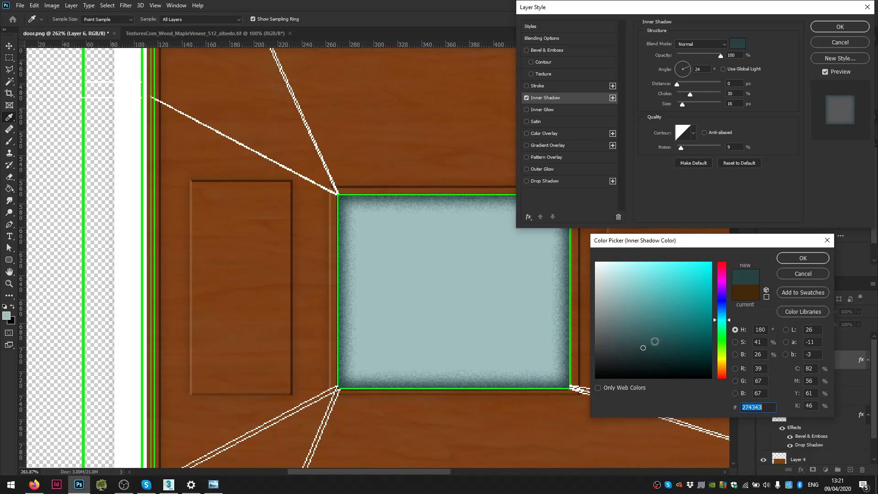
{"action": "left_click", "coordinate": [660, 335]}
{"action": "left_click", "coordinate": [803, 258]}
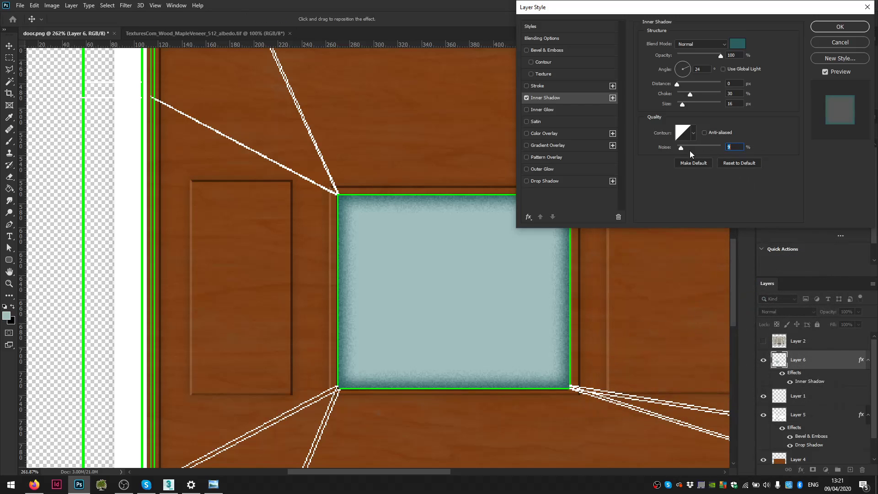
{"action": "left_click_drag", "start_coordinate": [684, 149], "coordinate": [683, 149]}
{"action": "left_click_drag", "start_coordinate": [683, 105], "coordinate": [680, 105]}
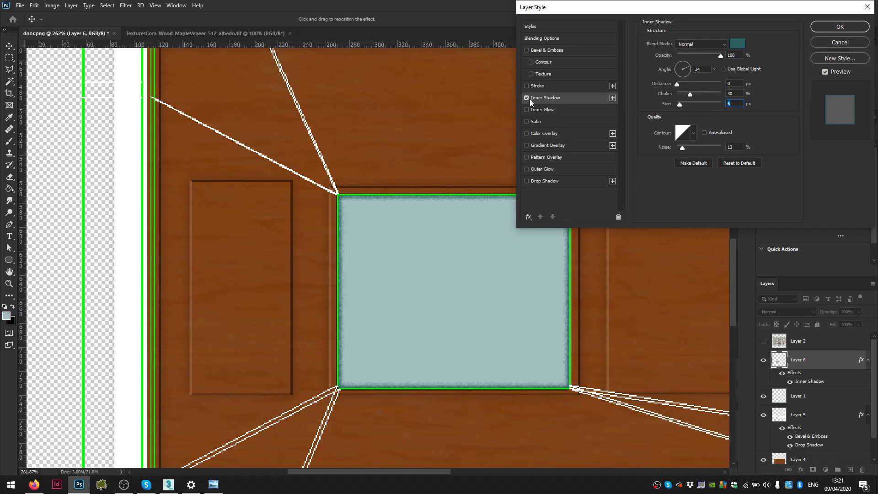
- Add a Stroke effect to the window pane and set its position to Inside
{"action": "left_click", "coordinate": [529, 85]}
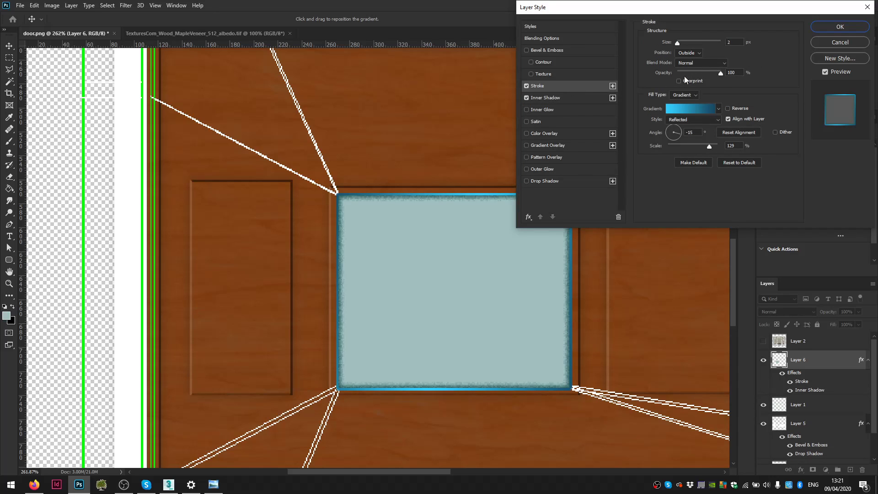
{"action": "left_click", "coordinate": [699, 52]}
{"action": "left_click", "coordinate": [685, 67]}
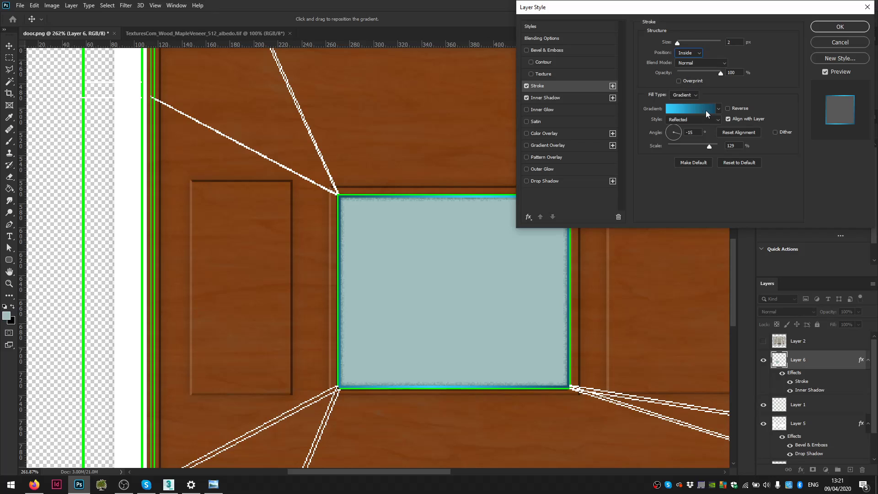
{"action": "left_click", "coordinate": [718, 110]}
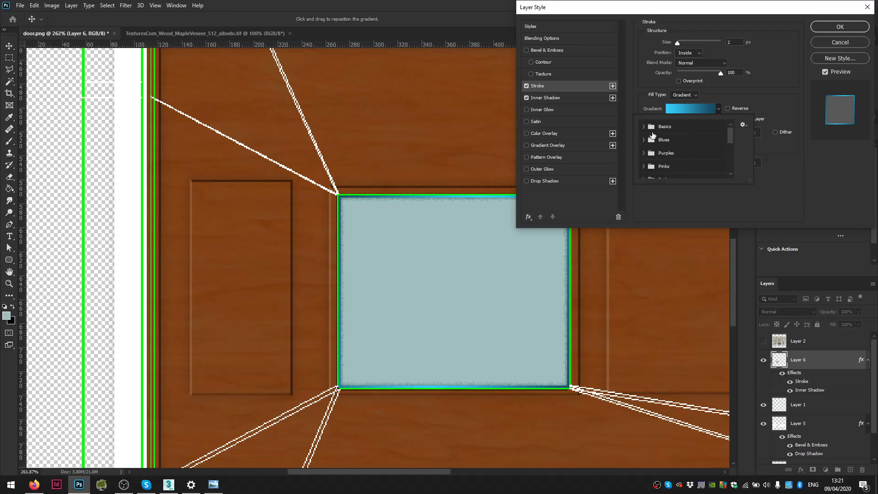
{"action": "left_click", "coordinate": [696, 108]}
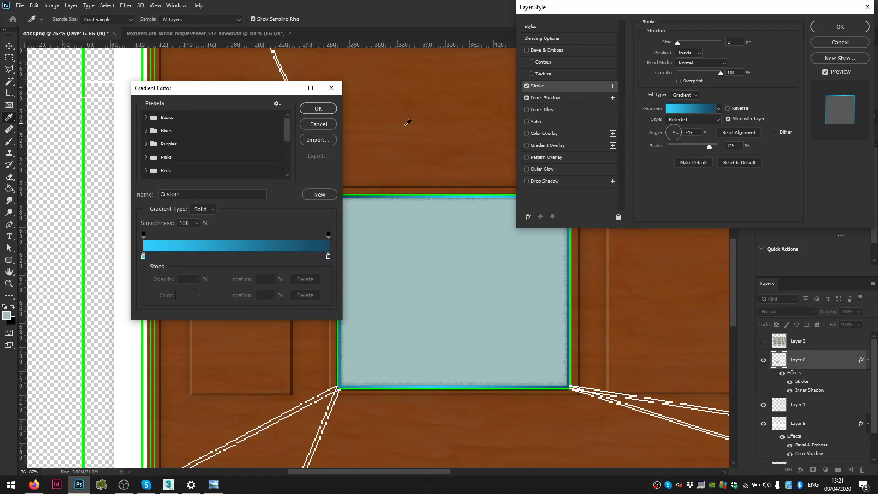
{"action": "left_click", "coordinate": [322, 123]}
- Change the pane's stroke to a solid black colour fill with a size of 4 px
{"action": "left_click", "coordinate": [685, 95]}
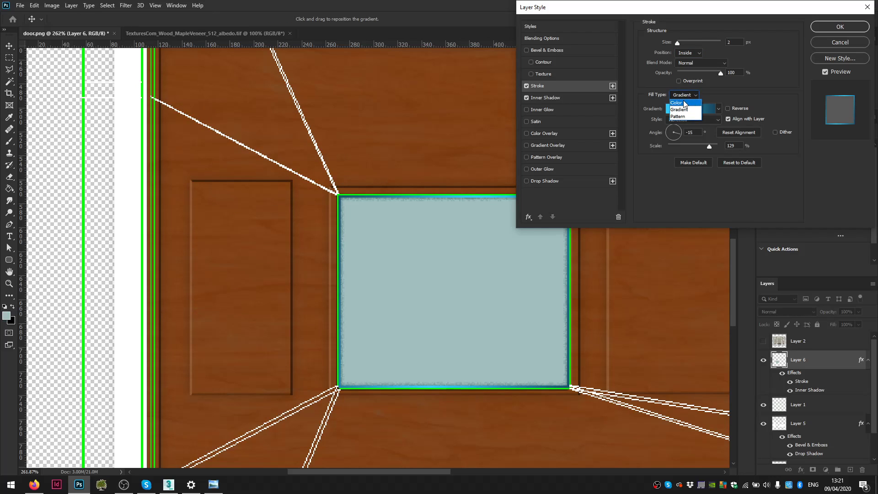
{"action": "left_click", "coordinate": [682, 115]}
{"action": "left_click", "coordinate": [666, 108]}
{"action": "left_click", "coordinate": [711, 378]}
{"action": "left_click", "coordinate": [806, 257]}
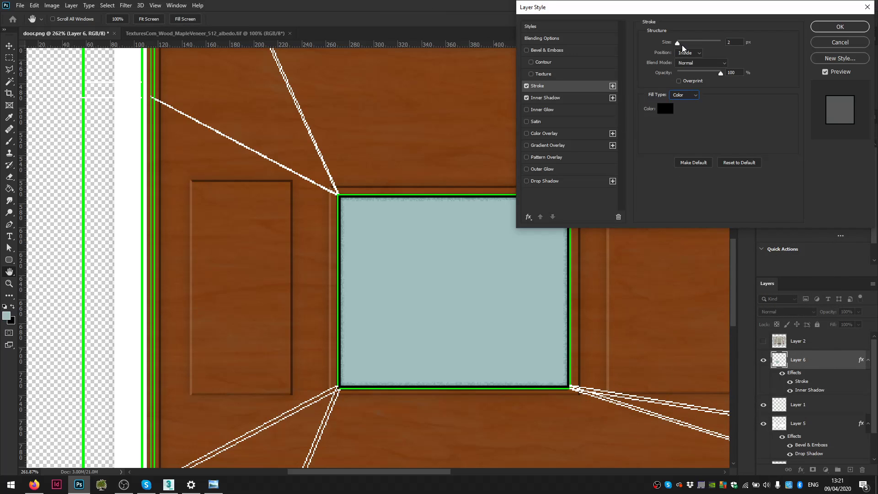
{"action": "left_click_drag", "start_coordinate": [676, 45], "coordinate": [679, 46]}
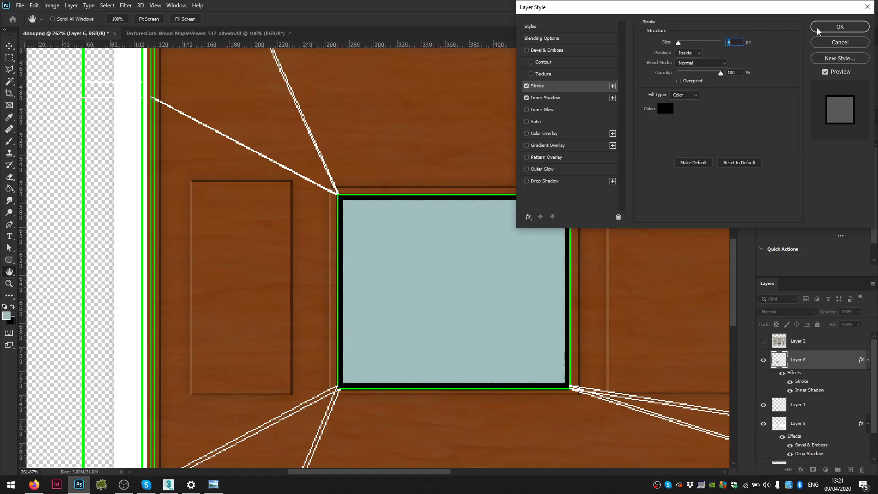
- Set the pane's Inner Shadow to 44% choke and 13 px size, and apply the layer style
{"action": "left_click", "coordinate": [547, 98]}
{"action": "mouse_move", "coordinate": [680, 103]}
{"action": "left_mouse_down"}
{"action": "mouse_move", "coordinate": [677, 90]}
{"action": "mouse_move", "coordinate": [696, 95]}
{"action": "mouse_move", "coordinate": [683, 105]}
{"action": "left_mouse_up"}
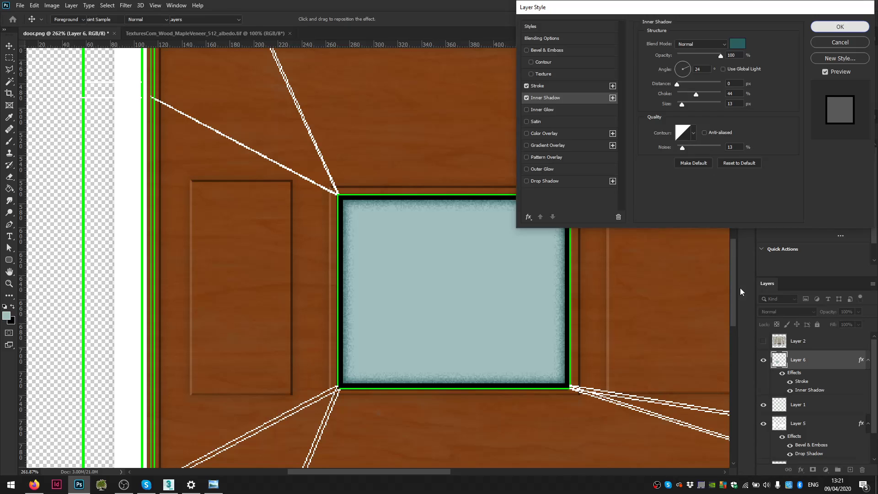
{"action": "key", "text": "Return"}
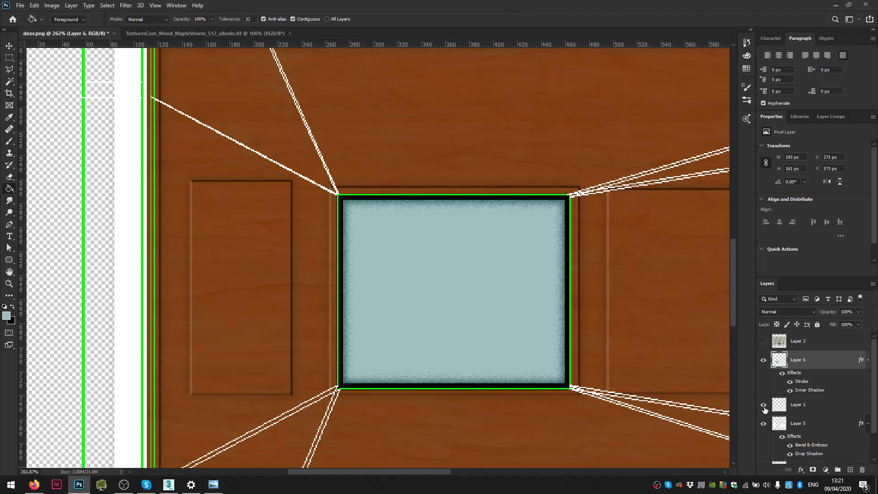
- Copy a strip of wood veneer from Layer 4 onto the UV strip below the door and extend it across the full canvas width
{"action": "scroll", "coordinate": [355, 327], "scroll_direction": "down", "scroll_amount": 5, "text": "alt"}
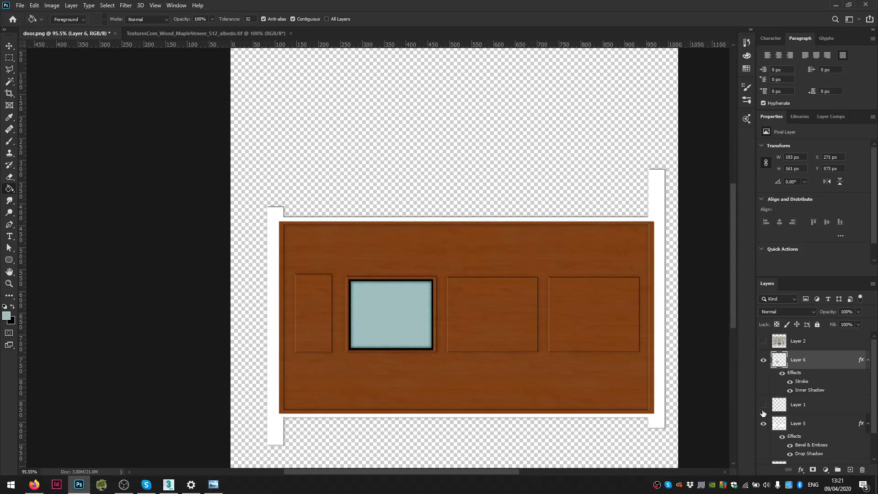
{"action": "scroll", "coordinate": [609, 389], "scroll_direction": "down", "scroll_amount": 2, "text": "alt"}
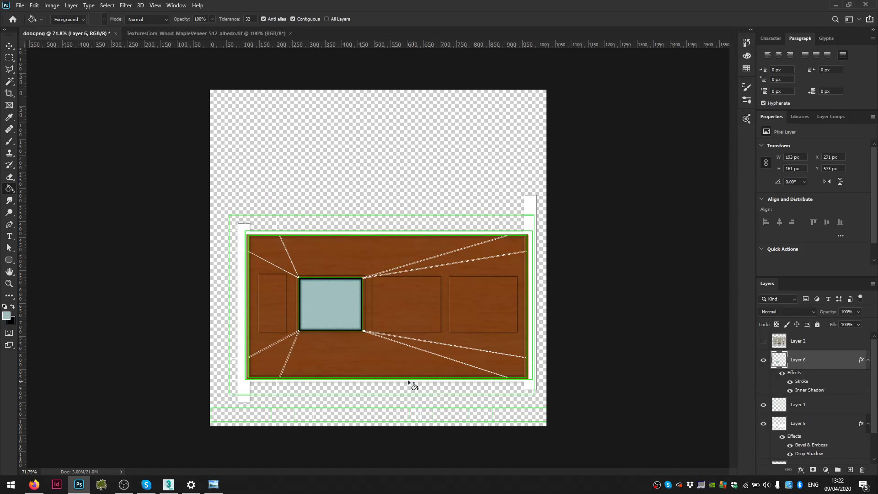
{"action": "key", "text": "m"}
{"action": "left_click_drag", "start_coordinate": [461, 382], "coordinate": [528, 374]}
{"action": "key", "text": "v"}
{"action": "scroll", "coordinate": [808, 409], "scroll_direction": "down", "scroll_amount": 2}
{"action": "left_click", "coordinate": [799, 435]}
{"action": "left_click_drag", "start_coordinate": [418, 365], "coordinate": [359, 415]}
{"action": "scroll", "coordinate": [308, 426], "scroll_direction": "up", "scroll_amount": 4, "text": "alt"}
{"action": "scroll", "coordinate": [309, 422], "scroll_direction": "down", "scroll_amount": 2}
{"action": "left_click_drag", "start_coordinate": [251, 410], "coordinate": [464, 417]}
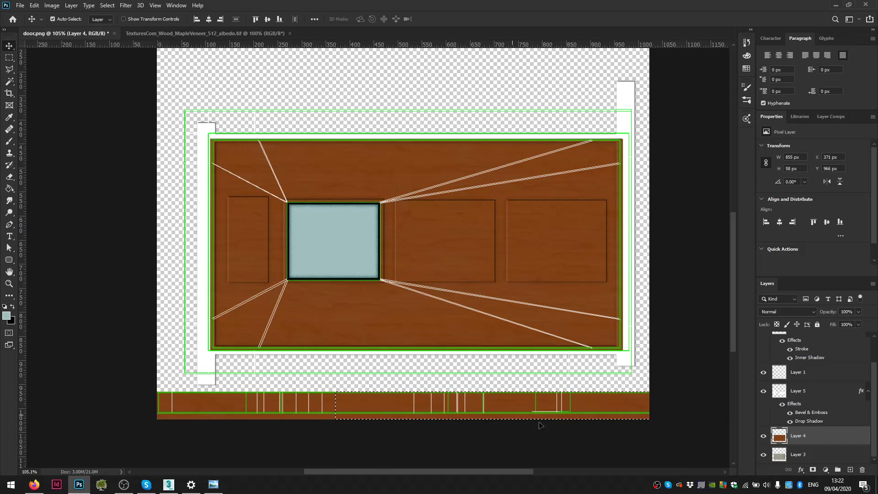
- Select the whole wood strip below the door on Layer 4 and raise its brightness to 129 with Brightness/Contrast
{"action": "key", "text": "m"}
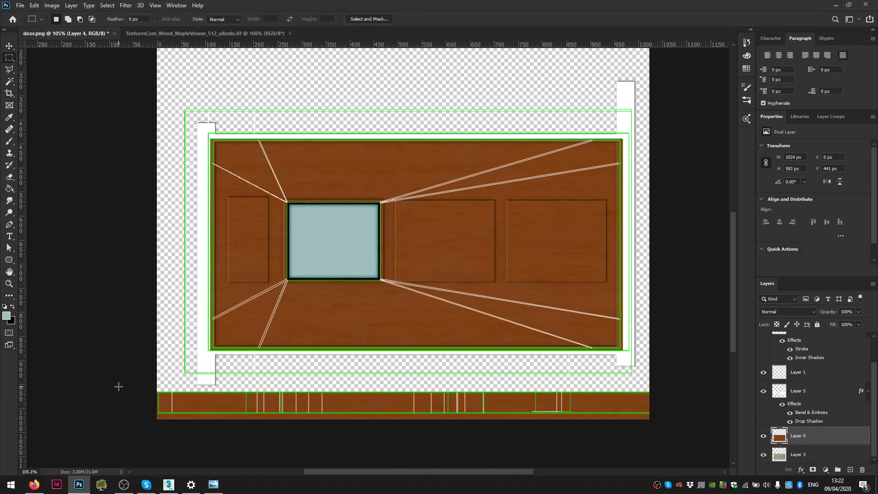
{"action": "left_click_drag", "start_coordinate": [149, 388], "coordinate": [737, 464]}
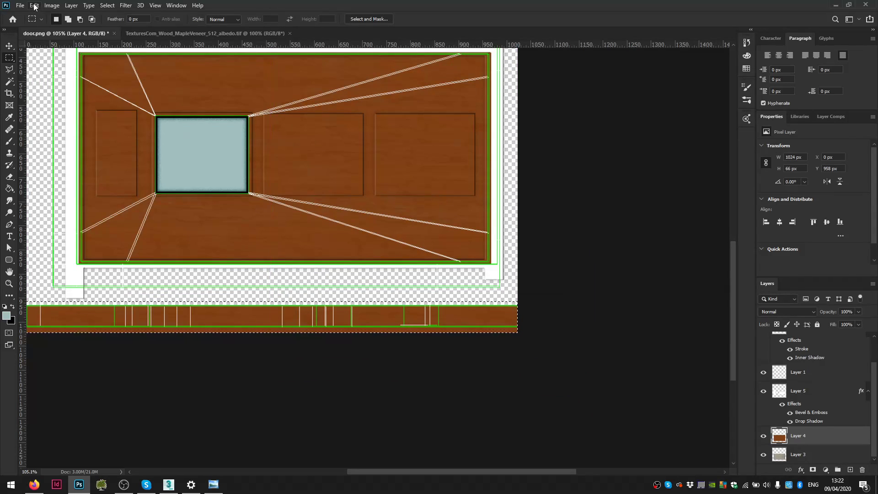
{"action": "left_click", "coordinate": [71, 5]}
{"action": "mouse_move", "coordinate": [52, 5]}
{"action": "mouse_move", "coordinate": [77, 25]}
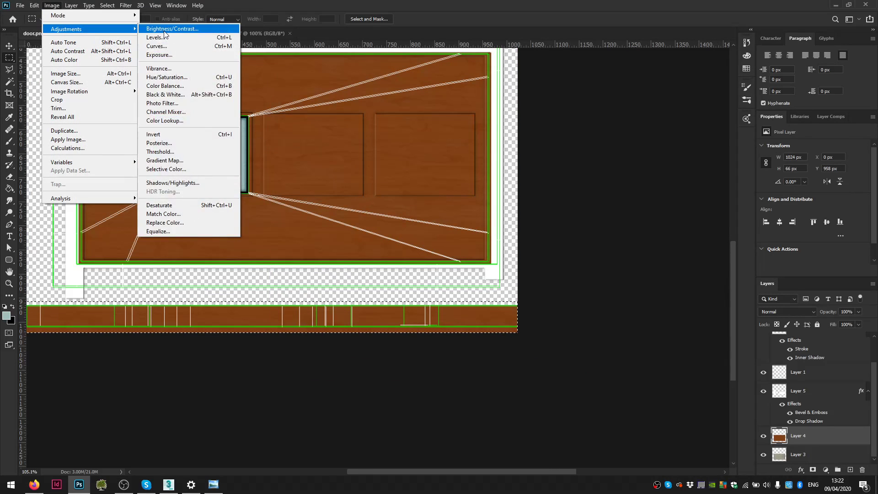
{"action": "left_click", "coordinate": [158, 25]}
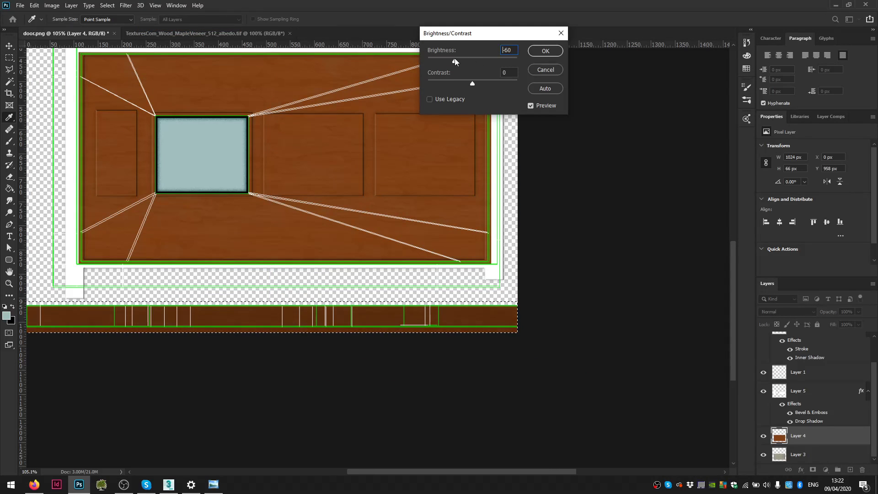
{"action": "type", "text": "129"}
{"action": "left_click", "coordinate": [556, 50]}
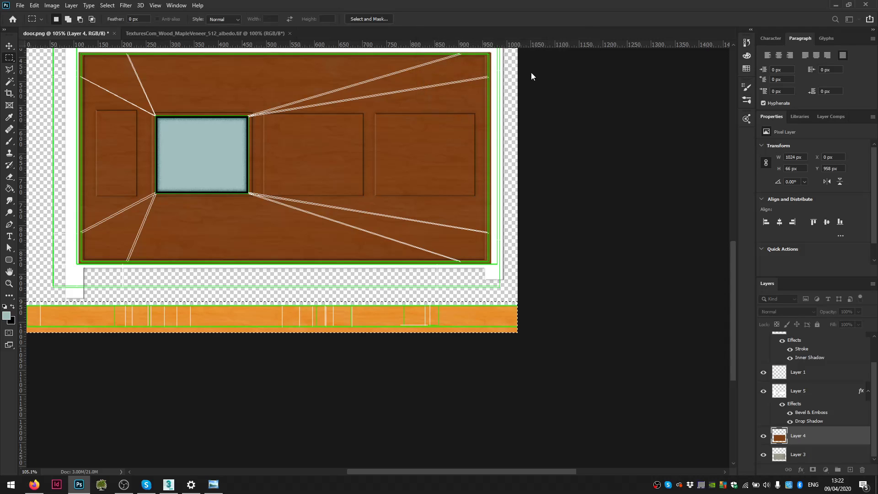
- Undo the brightening of the wood strip below the door and darken the strip with Brightness/Contrast instead
{"action": "key", "text": "ctrl+z"}
{"action": "left_click", "coordinate": [51, 6]}
{"action": "mouse_move", "coordinate": [68, 29]}
{"action": "left_click", "coordinate": [164, 29]}
{"action": "left_click_drag", "start_coordinate": [464, 59], "coordinate": [456, 59]}
{"action": "left_click", "coordinate": [546, 50]}
{"action": "key", "text": "m"}
{"action": "left_click_drag", "start_coordinate": [189, 233], "coordinate": [313, 331]}
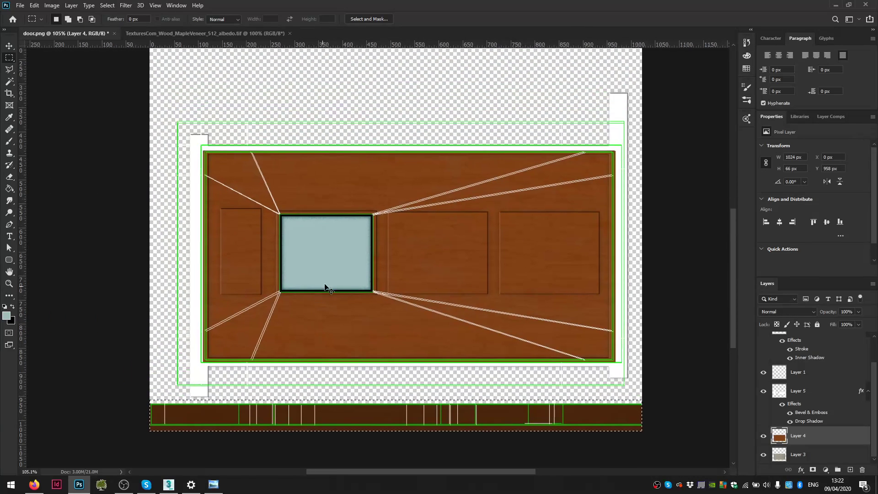
{"action": "left_click_drag", "start_coordinate": [168, 116], "coordinate": [204, 391]}
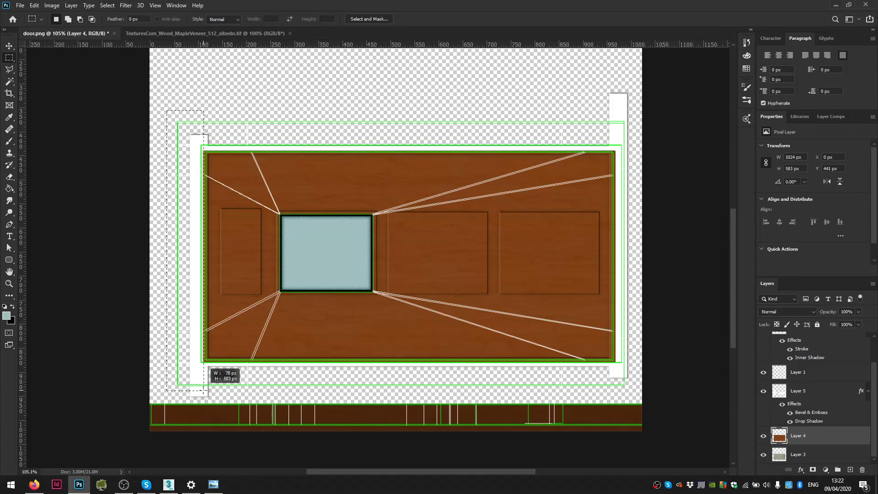
{"action": "left_click_drag", "start_coordinate": [165, 365], "coordinate": [640, 391]}
{"action": "left_click_drag", "start_coordinate": [628, 361], "coordinate": [174, 395]}
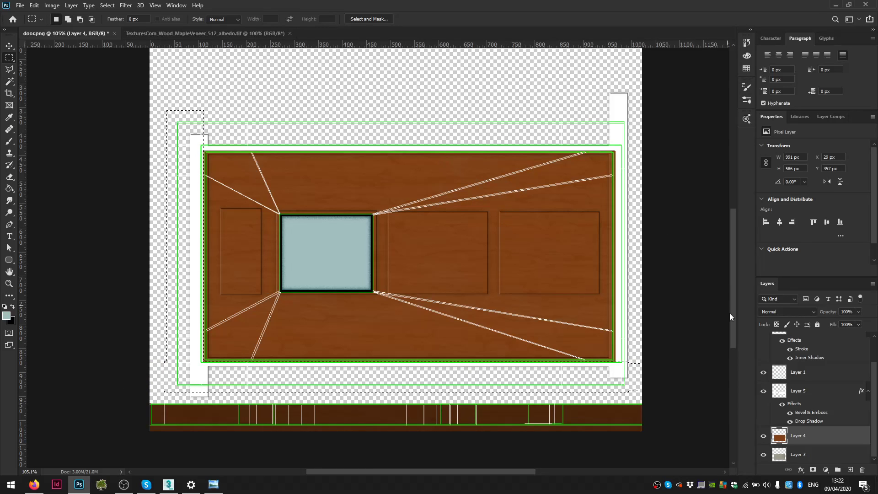
{"action": "key", "text": "ctrl+d"}
- Copy a horizontal strip of door veneer, about 801 by 89 px, onto the frame area above the door, reaching the canvas's right edge
{"action": "left_click_drag", "start_coordinate": [218, 157], "coordinate": [605, 200]}
{"action": "key", "text": "v"}
{"action": "left_click_drag", "start_coordinate": [474, 176], "coordinate": [418, 124]}
{"action": "left_click_drag", "start_coordinate": [355, 122], "coordinate": [363, 205], "text": "alt"}
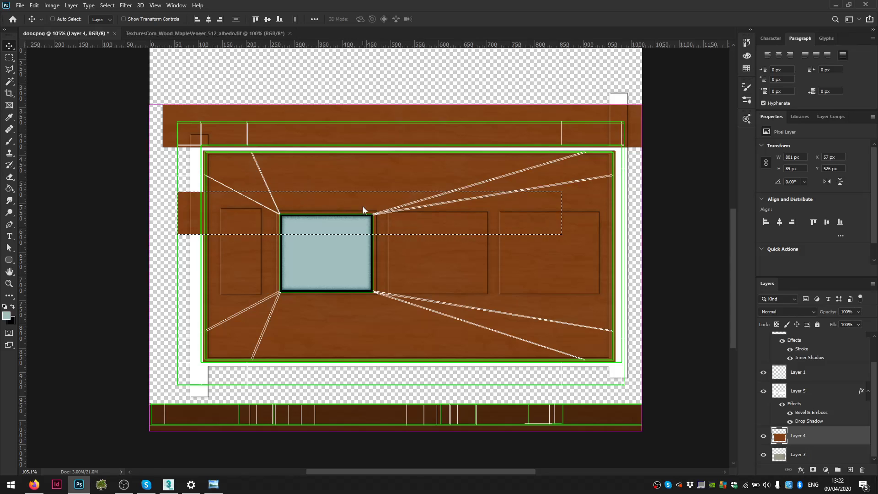
{"action": "key", "text": "z"}
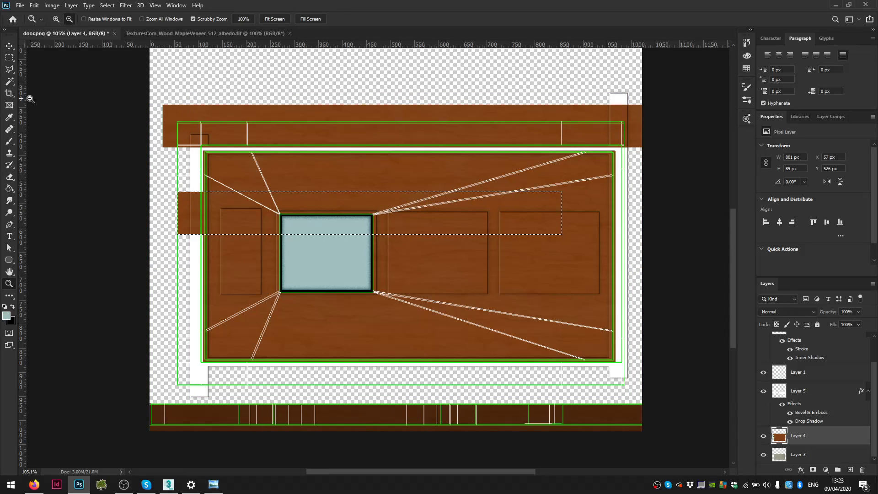
{"action": "left_click", "coordinate": [9, 47]}
{"action": "key", "text": "ctrl+z"}
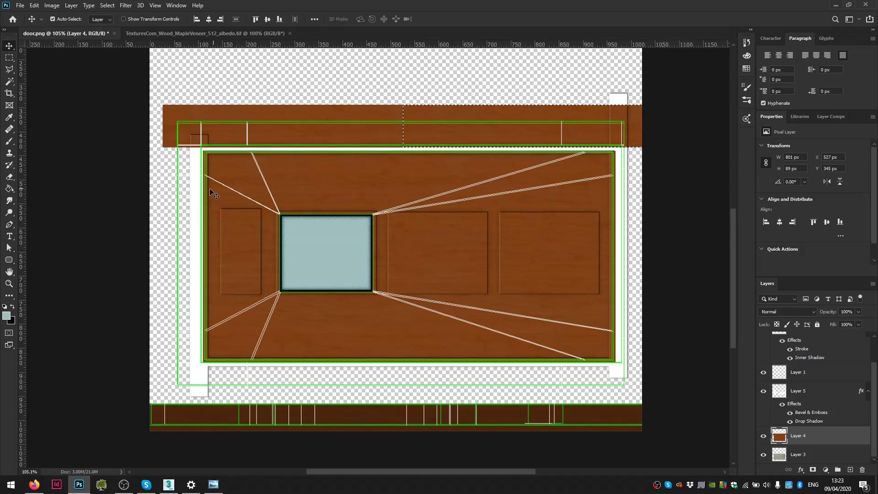
- Cover the left and right sides of the door frame on Layer 4 with vertical strips of wood veneer
{"action": "left_click_drag", "start_coordinate": [359, 138], "coordinate": [454, 146], "text": "ctrl"}
{"action": "key", "text": "ctrl+d"}
{"action": "left_click", "coordinate": [9, 58]}
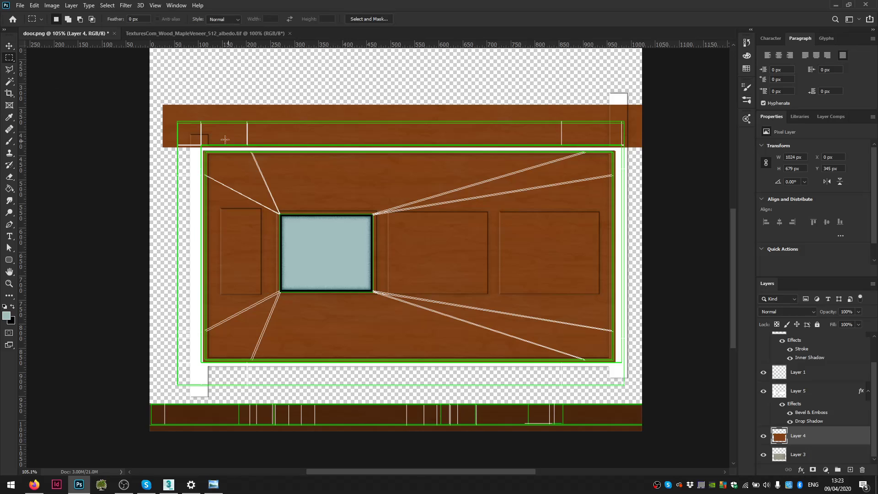
{"action": "left_click_drag", "start_coordinate": [205, 153], "coordinate": [193, 376]}
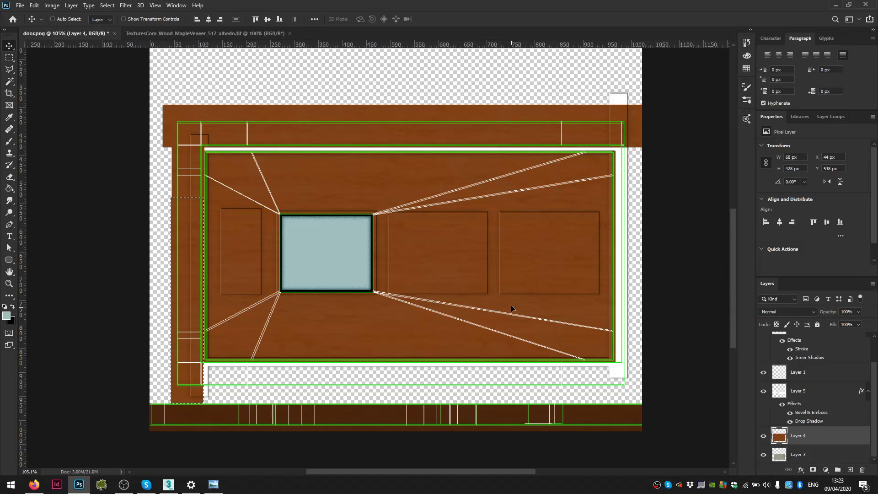
{"action": "key", "text": "m"}
{"action": "left_click_drag", "start_coordinate": [588, 330], "coordinate": [639, 397]}
{"action": "key", "text": "v"}
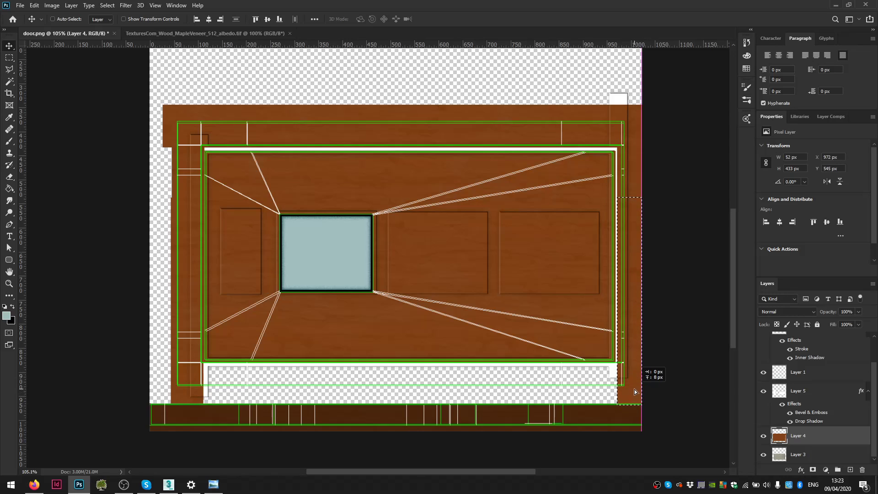
- Copy a horizontal strip of veneer from the door's lower part onto the frame area directly below the door
{"action": "key", "text": "m"}
{"action": "left_click_drag", "start_coordinate": [232, 342], "coordinate": [589, 384]}
{"action": "key", "text": "v"}
{"action": "key", "text": "ctrl+d"}
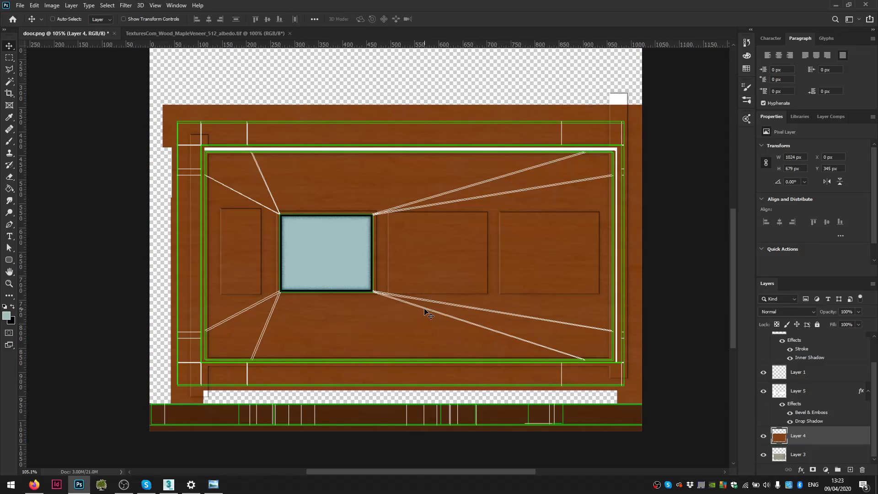
- On Layer 5, select the frame areas around the door and delete their contents, then clear the selection
{"action": "left_click", "coordinate": [782, 394]}
{"action": "key", "text": "m"}
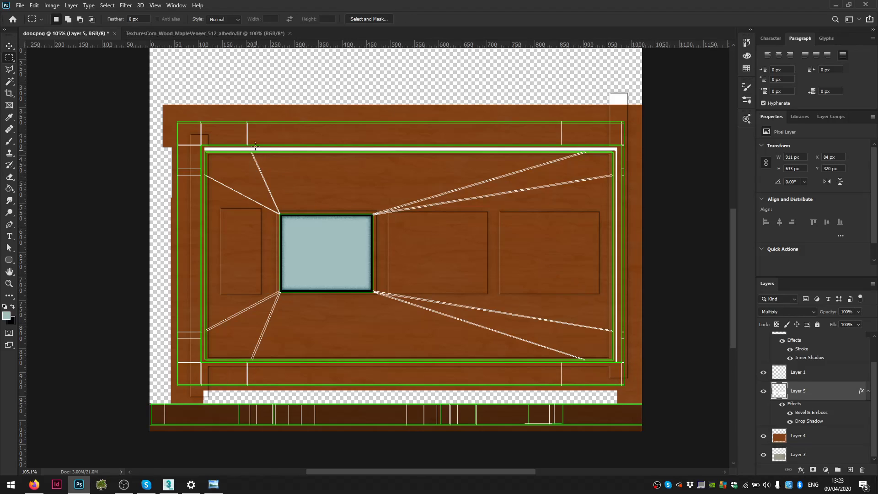
{"action": "left_click_drag", "start_coordinate": [180, 206], "coordinate": [203, 401]}
{"action": "left_click_drag", "start_coordinate": [202, 362], "coordinate": [634, 400]}
{"action": "left_click_drag", "start_coordinate": [645, 150], "coordinate": [617, 61]}
{"action": "left_click_drag", "start_coordinate": [632, 100], "coordinate": [617, 67]}
{"action": "left_click_drag", "start_coordinate": [464, 134], "coordinate": [160, 146]}
{"action": "key", "text": "Delete"}
{"action": "key", "text": "ctrl+d"}
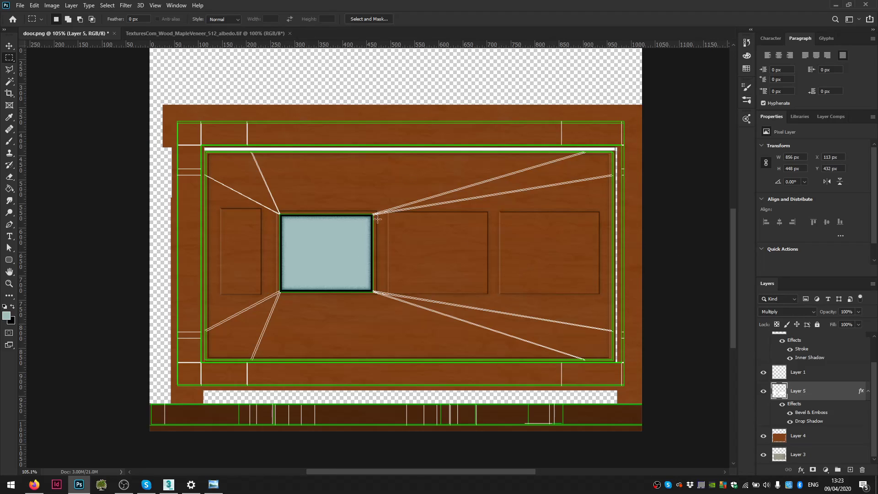
- Hide the UV template on Layer 1 and save the document as door in PSD format in the textures folder with Maximize Compatibility
{"action": "scroll", "coordinate": [830, 393], "scroll_direction": "up", "scroll_amount": 2}
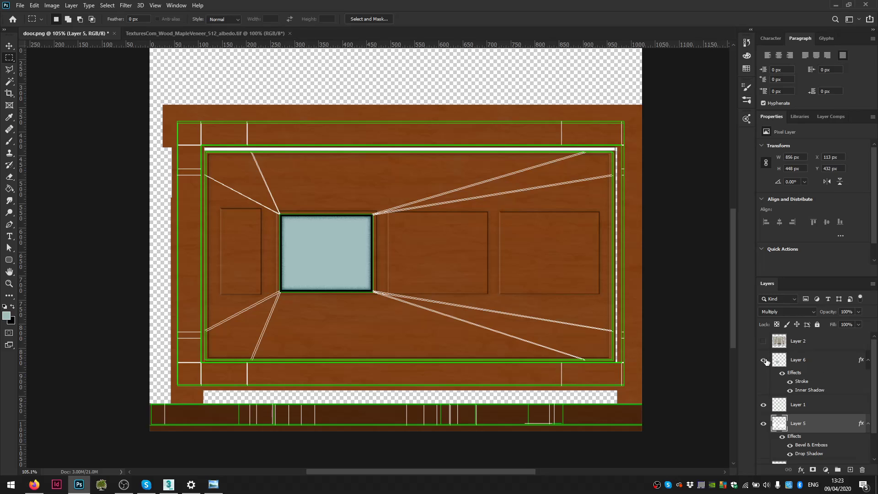
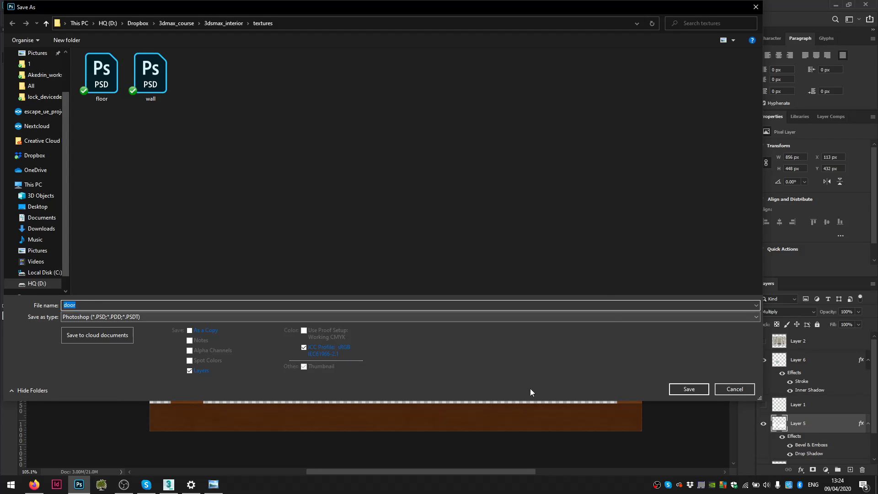
{"action": "left_click", "coordinate": [701, 392]}
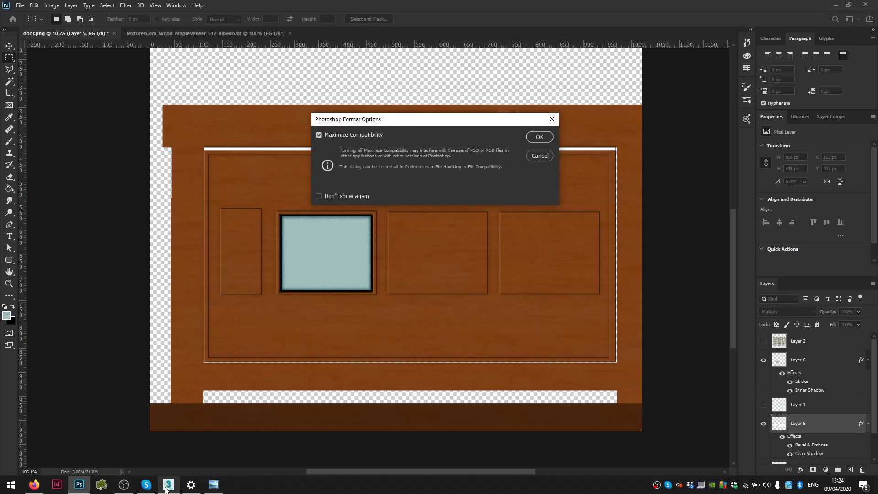
{"action": "mouse_move", "coordinate": [166, 489]}
{"action": "left_click", "coordinate": [538, 137]}
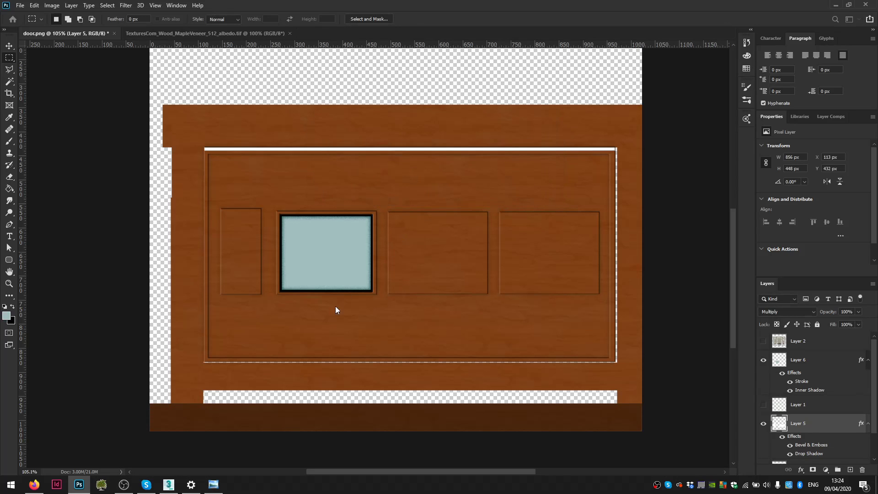
- Switch to 3ds Max, close the UV editor and collapse the entire modifier stack of the selected door objects
{"action": "left_click", "coordinate": [169, 487]}
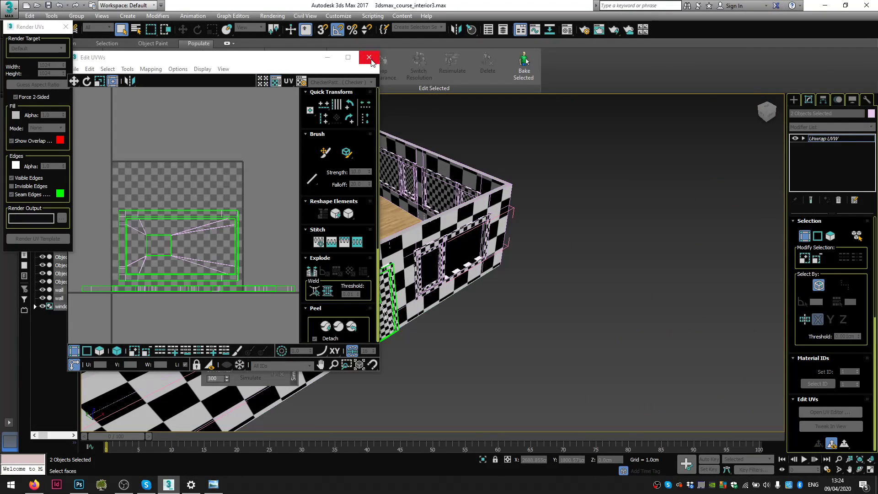
{"action": "left_click", "coordinate": [371, 58]}
{"action": "scroll", "coordinate": [320, 210], "scroll_direction": "down", "scroll_amount": 3}
{"action": "middle_click_drag", "start_coordinate": [228, 210], "coordinate": [398, 185]}
{"action": "right_click", "coordinate": [817, 142]}
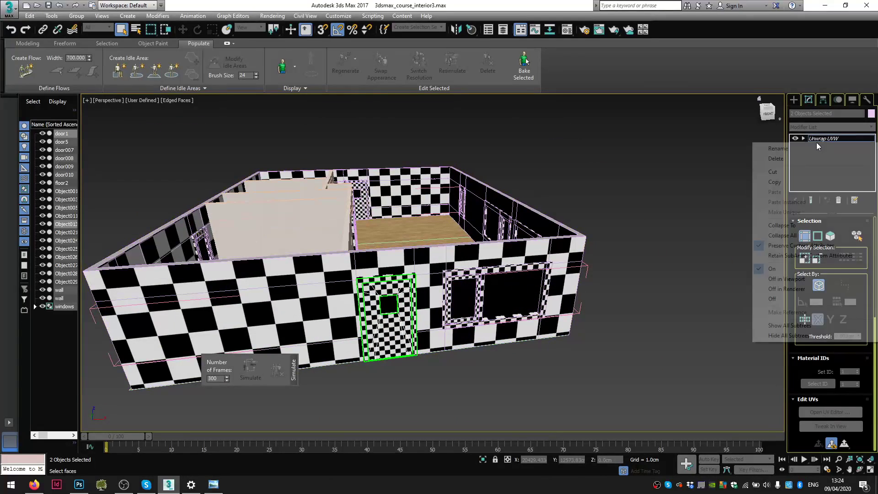
{"action": "left_click", "coordinate": [817, 231]}
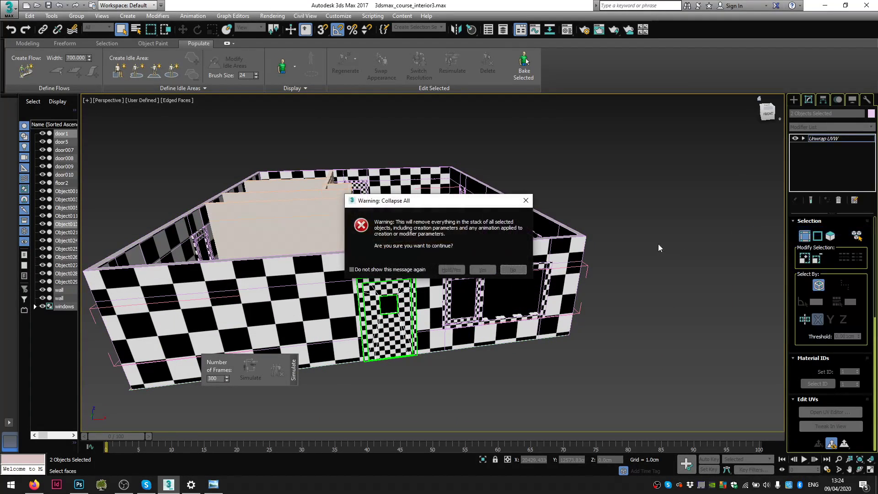
{"action": "left_click", "coordinate": [451, 271]}
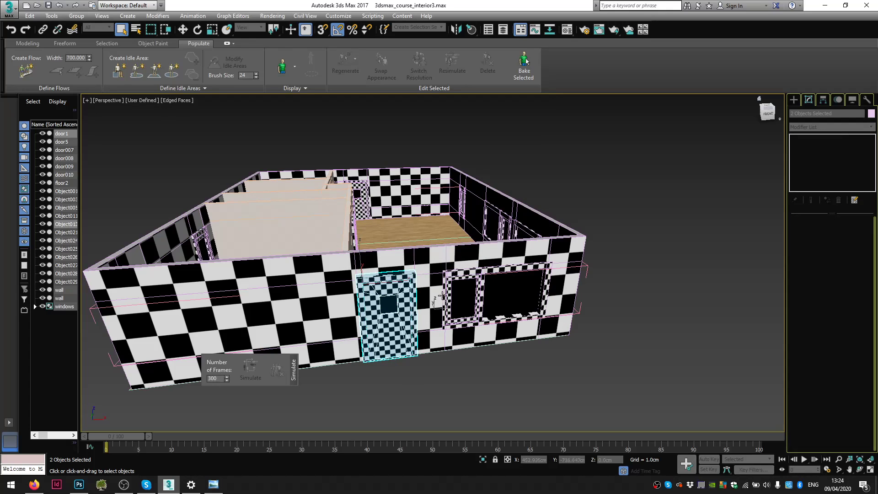
- Open the Material Editor with Auto Key mode off and select the unused 15 - Default material
{"action": "middle_click_drag", "start_coordinate": [483, 319], "coordinate": [501, 325]}
{"action": "key", "text": "n"}
{"action": "key", "text": "m"}
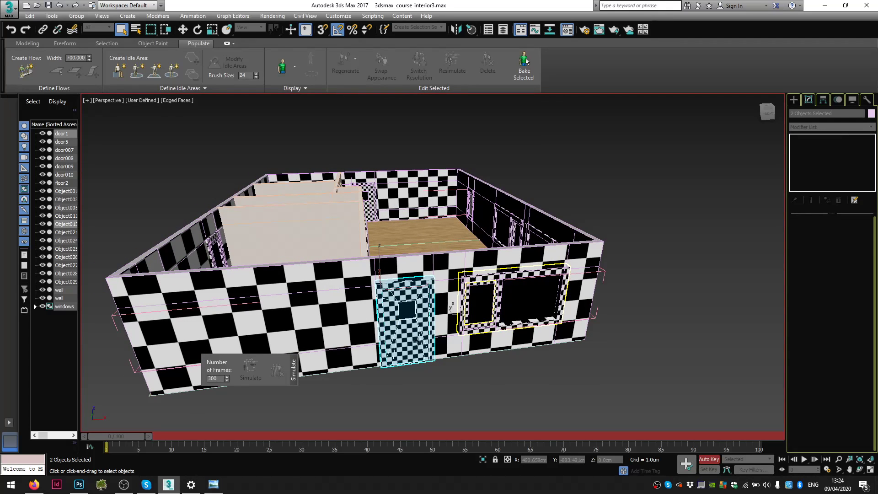
{"action": "left_click", "coordinate": [709, 458]}
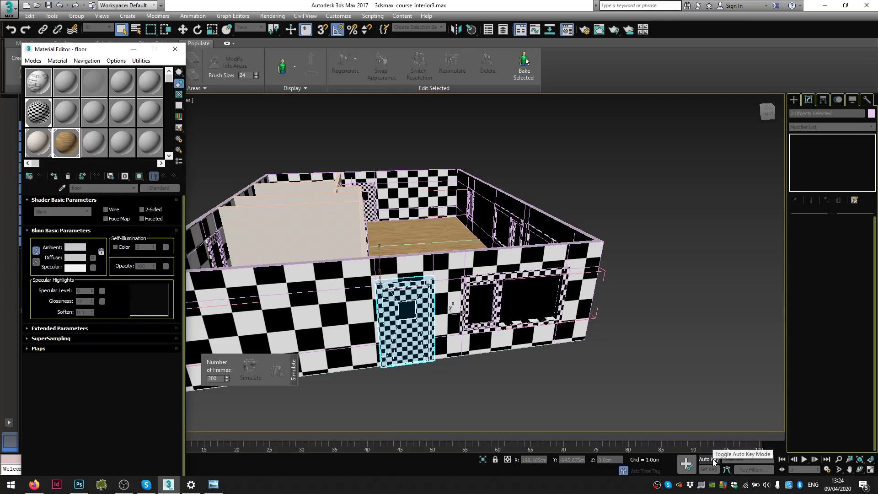
{"action": "middle_click_drag", "start_coordinate": [475, 301], "coordinate": [414, 307], "text": "alt"}
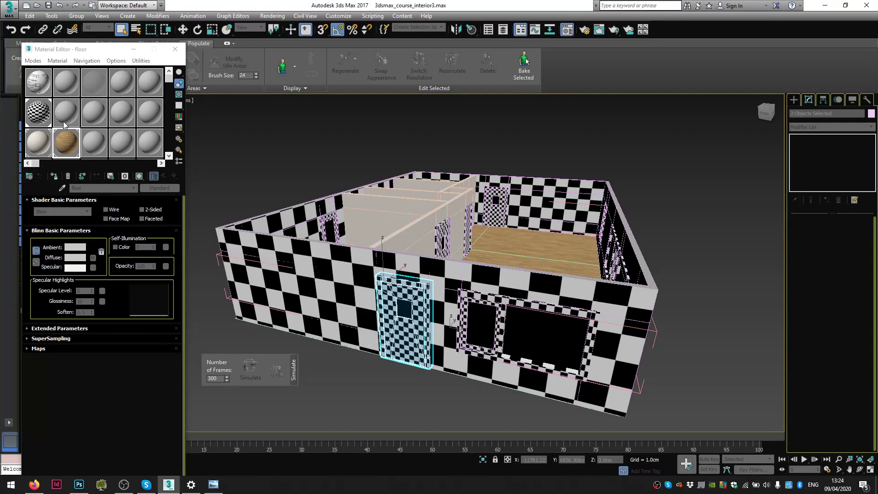
{"action": "left_click", "coordinate": [88, 144]}
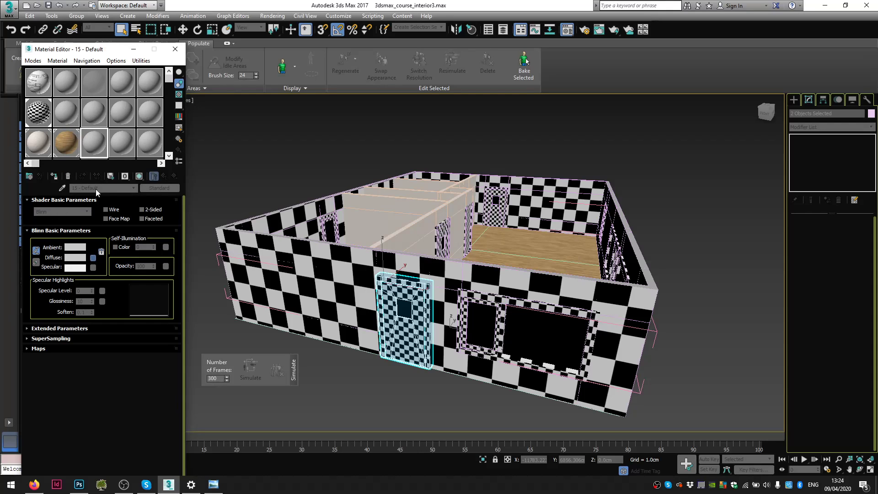
- Load door.psd from the textures folder as a Bitmap in the material's Diffuse map, using collapsed layers
{"action": "left_click", "coordinate": [93, 268]}
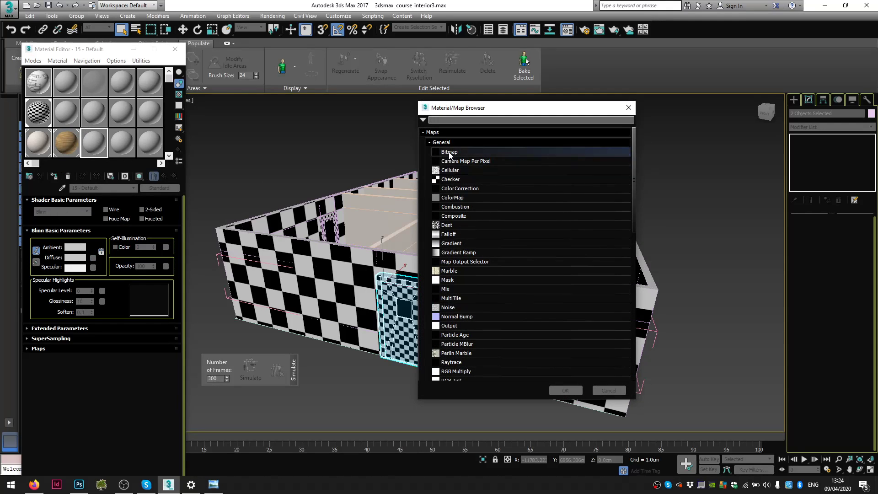
{"action": "double_click", "coordinate": [449, 151]}
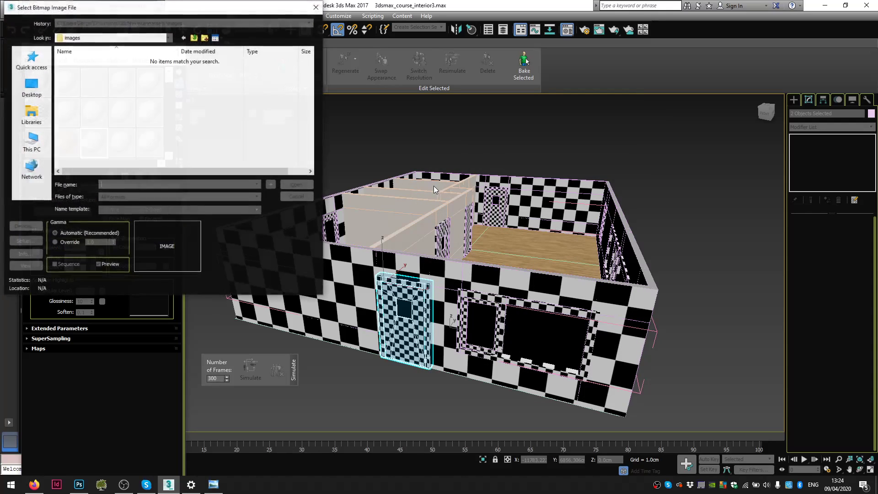
{"action": "left_click", "coordinate": [196, 23]}
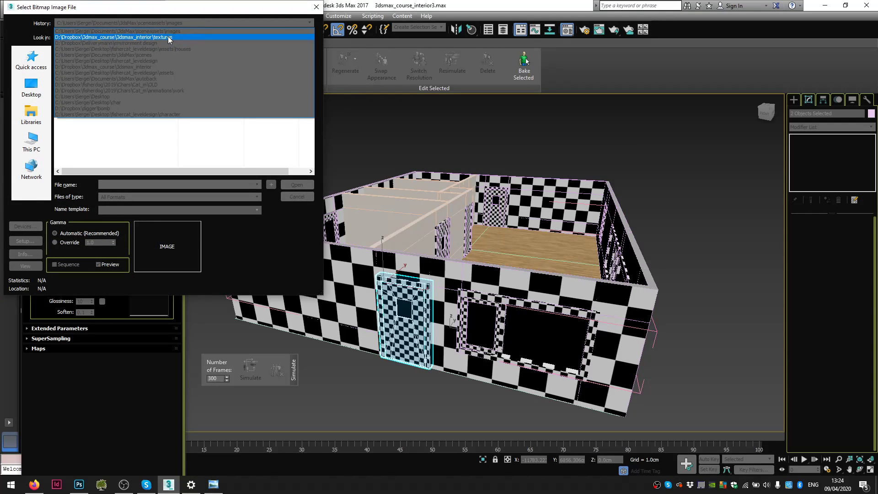
{"action": "left_click", "coordinate": [176, 37]}
{"action": "left_click", "coordinate": [128, 77]}
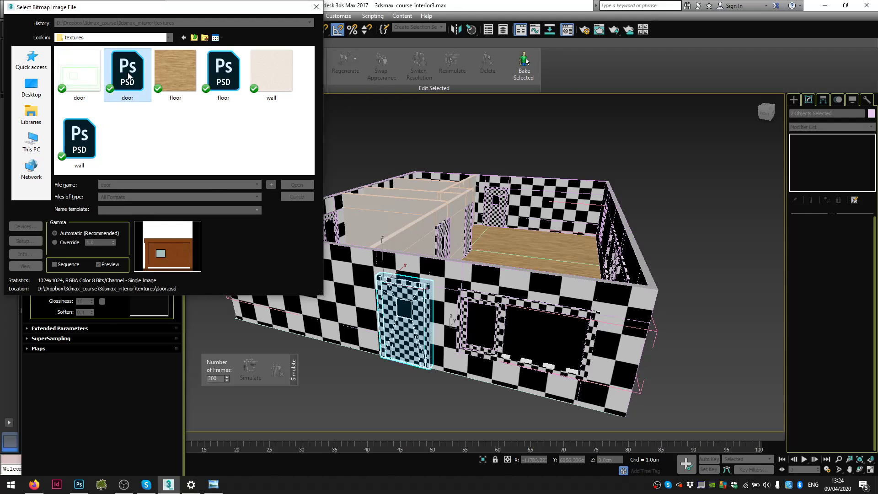
{"action": "double_click", "coordinate": [132, 81]}
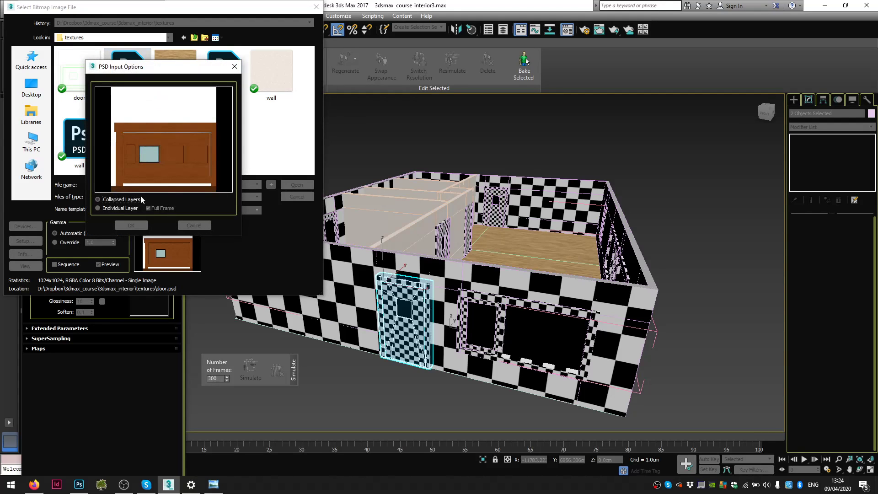
{"action": "left_click", "coordinate": [129, 225]}
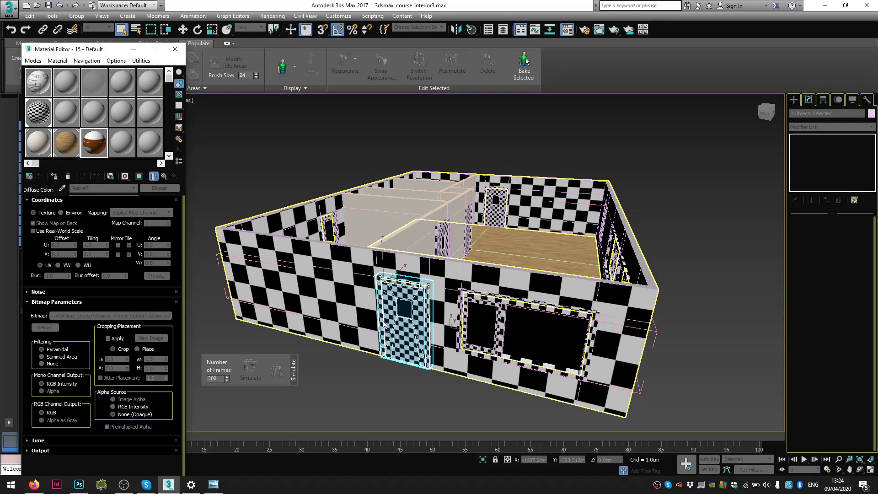
- Assign the door material to the selected door objects and show its map in the viewport
{"action": "left_click_drag", "start_coordinate": [406, 341], "coordinate": [409, 338]}
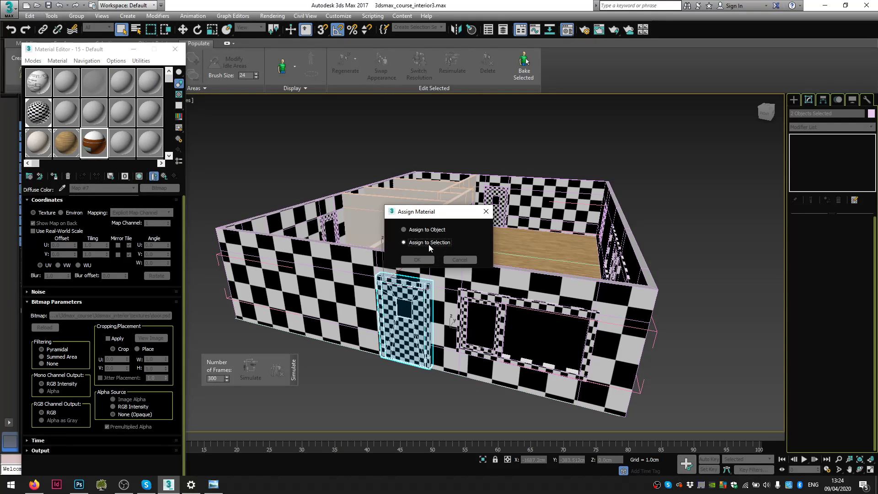
{"action": "left_click", "coordinate": [417, 260]}
{"action": "middle_click_drag", "start_coordinate": [302, 262], "coordinate": [264, 262], "text": "alt"}
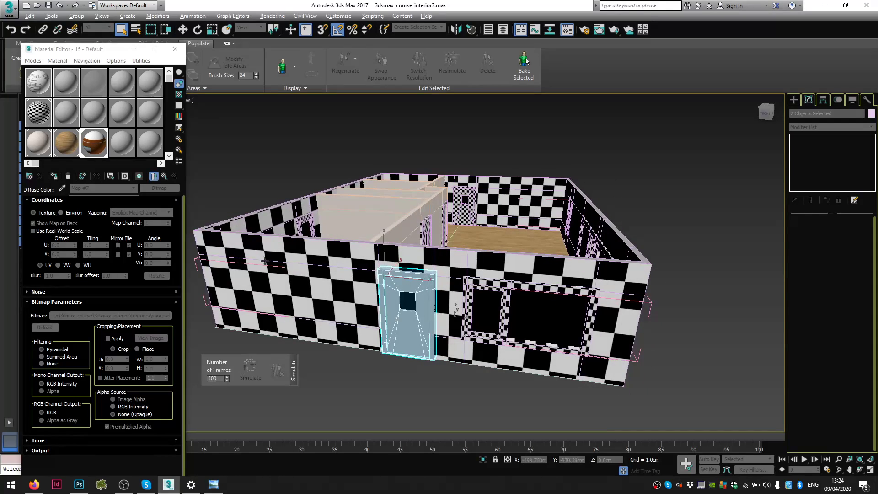
{"action": "left_click", "coordinate": [142, 178]}
- Turn off edged faces in the viewport and examine the textured door and its frame up close
{"action": "mouse_move", "coordinate": [412, 292]}
{"action": "middle_mouse_down", "text": "alt"}
{"action": "mouse_move", "coordinate": [455, 301]}
{"action": "mouse_move", "coordinate": [474, 407]}
{"action": "middle_mouse_up", "text": "alt"}
{"action": "scroll", "coordinate": [416, 321], "scroll_direction": "up", "scroll_amount": 6}
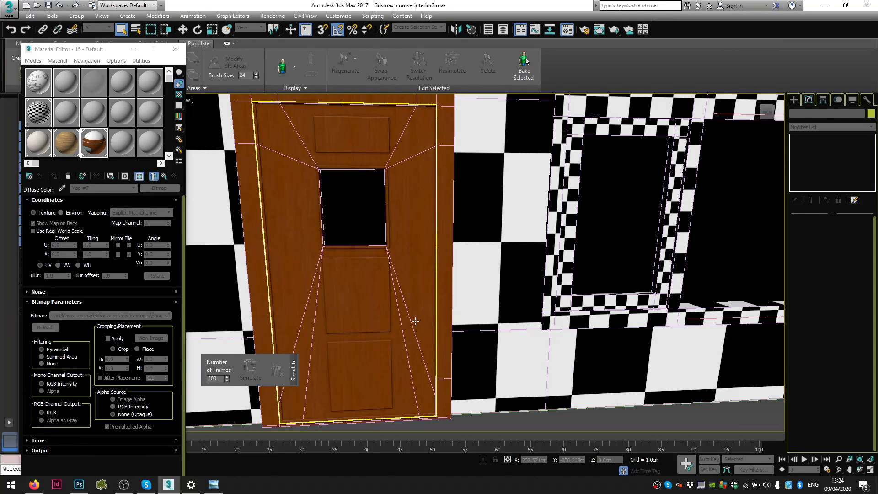
{"action": "scroll", "coordinate": [385, 276], "scroll_direction": "down", "scroll_amount": 6}
{"action": "key", "text": "F4"}
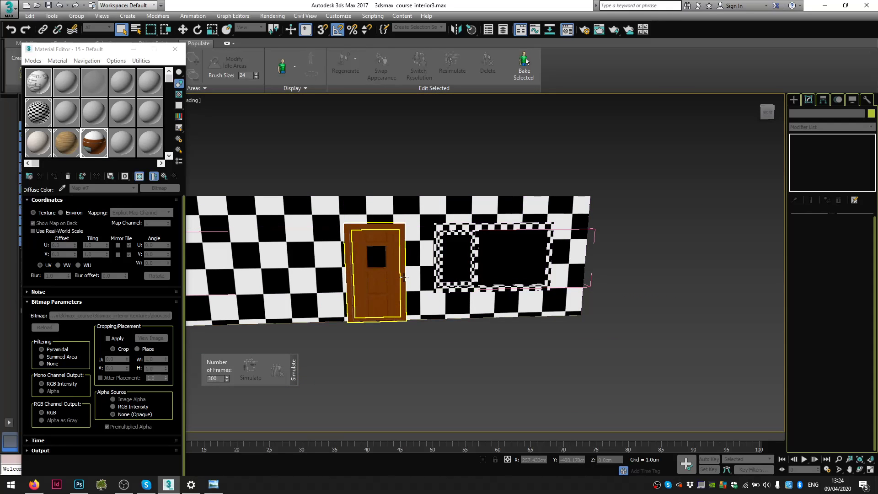
{"action": "scroll", "coordinate": [406, 276], "scroll_direction": "up", "scroll_amount": 5}
{"action": "scroll", "coordinate": [406, 277], "scroll_direction": "down", "scroll_amount": 6}
{"action": "middle_click_drag", "start_coordinate": [407, 277], "coordinate": [452, 396], "text": "alt"}
{"action": "scroll", "coordinate": [409, 366], "scroll_direction": "up", "scroll_amount": 6}
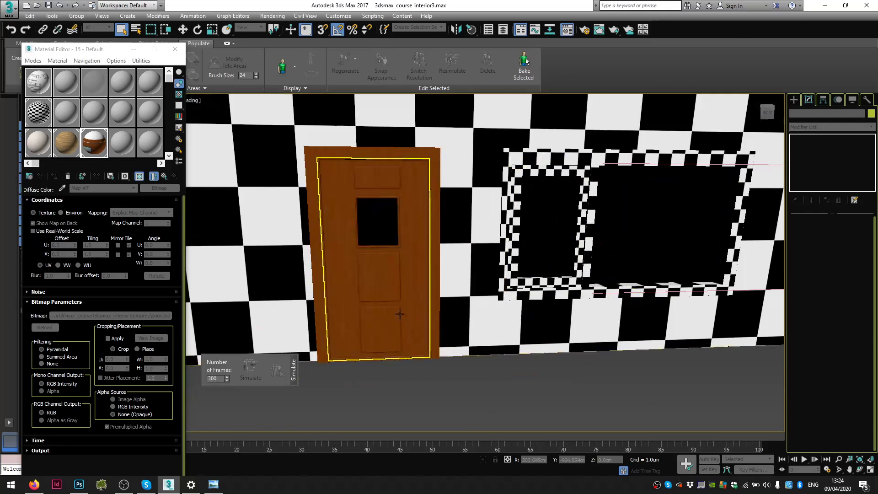
- Examine the textured door from outside and from inside the room to check how it fits the checkered walls
{"action": "scroll", "coordinate": [392, 339], "scroll_direction": "down", "scroll_amount": 4}
{"action": "middle_click_drag", "start_coordinate": [384, 321], "coordinate": [374, 290], "text": "alt"}
{"action": "scroll", "coordinate": [333, 240], "scroll_direction": "up", "scroll_amount": 4}
{"action": "scroll", "coordinate": [275, 225], "scroll_direction": "down", "scroll_amount": 6}
{"action": "middle_click_drag", "start_coordinate": [275, 225], "coordinate": [402, 306], "text": "alt"}
{"action": "scroll", "coordinate": [402, 292], "scroll_direction": "up", "scroll_amount": 6}
{"action": "middle_click_drag", "start_coordinate": [384, 224], "coordinate": [494, 348]}
{"action": "middle_click_drag", "start_coordinate": [494, 348], "coordinate": [412, 279], "text": "alt"}
{"action": "scroll", "coordinate": [414, 250], "scroll_direction": "down", "scroll_amount": 6}
{"action": "scroll", "coordinate": [411, 279], "scroll_direction": "up", "scroll_amount": 2}
{"action": "middle_click_drag", "start_coordinate": [564, 298], "coordinate": [600, 308], "text": "alt"}
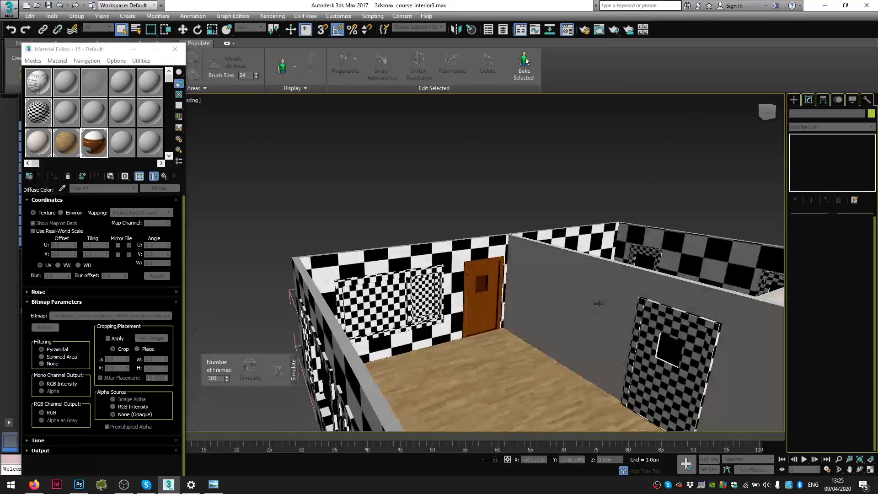
- Select the wall object and assign it the light plaster material
{"action": "left_click", "coordinate": [325, 237]}
{"action": "middle_click_drag", "start_coordinate": [325, 237], "coordinate": [419, 293], "text": "alt"}
{"action": "scroll", "coordinate": [527, 283], "scroll_direction": "down", "scroll_amount": 3}
{"action": "scroll", "coordinate": [413, 272], "scroll_direction": "up", "scroll_amount": 3}
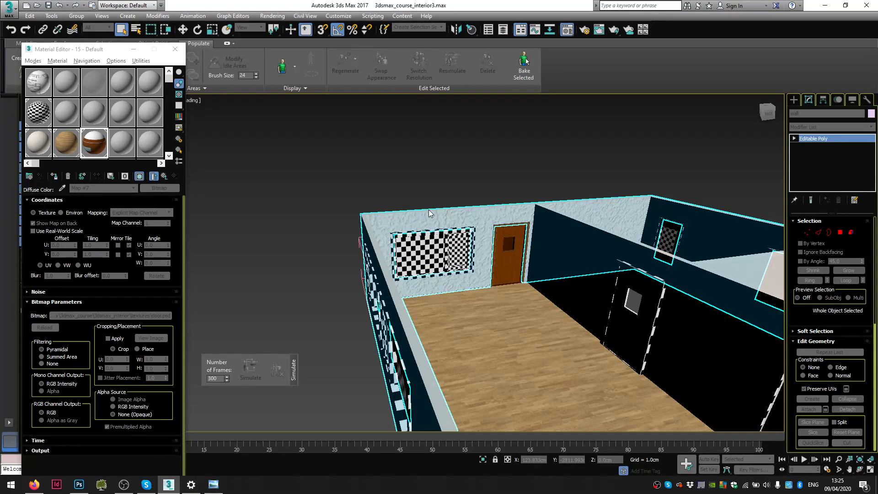
{"action": "left_click", "coordinate": [430, 205]}
{"action": "left_click", "coordinate": [499, 215]}
- Add an Unwrap UVW modifier to the wall and open its UV layout for editing
{"action": "left_click", "coordinate": [820, 127]}
{"action": "scroll", "coordinate": [819, 360], "scroll_direction": "down", "scroll_amount": 10}
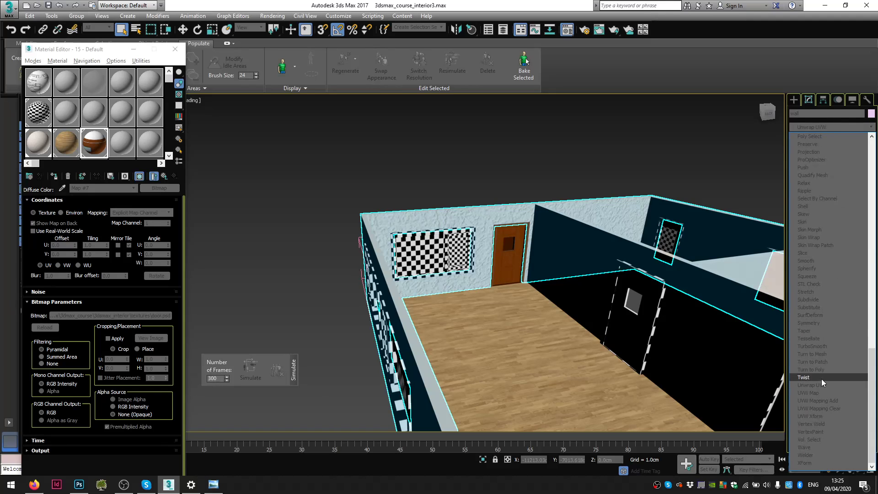
{"action": "left_click", "coordinate": [820, 384]}
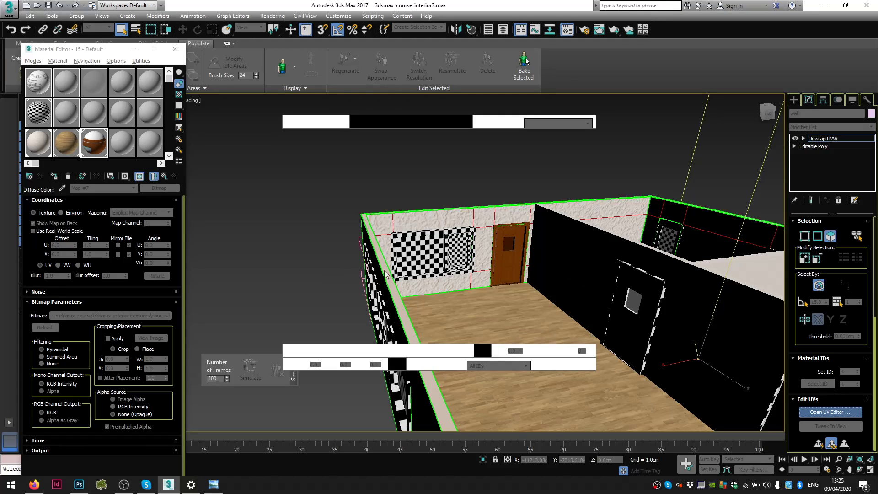
{"action": "left_click", "coordinate": [831, 412]}
{"action": "scroll", "coordinate": [101, 231], "scroll_direction": "down", "scroll_amount": 4}
{"action": "scroll", "coordinate": [135, 232], "scroll_direction": "up", "scroll_amount": 4}
{"action": "middle_click_drag", "start_coordinate": [98, 236], "coordinate": [154, 212]}
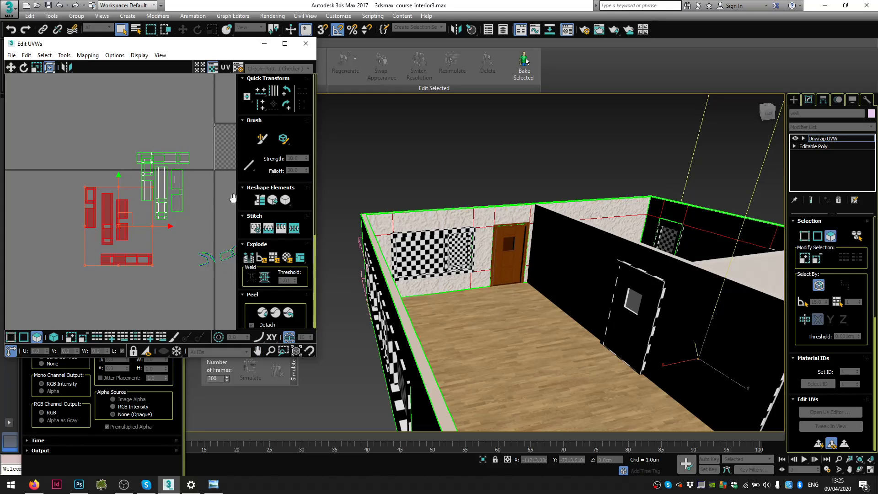
- Select all the wall's UV islands and scale them up well beyond the texture tile
{"action": "left_click_drag", "start_coordinate": [200, 306], "coordinate": [202, 305]}
{"action": "scroll", "coordinate": [164, 292], "scroll_direction": "down", "scroll_amount": 4}
{"action": "middle_click_drag", "start_coordinate": [162, 292], "coordinate": [127, 304]}
{"action": "scroll", "coordinate": [124, 244], "scroll_direction": "up", "scroll_amount": 2}
{"action": "left_click_drag", "start_coordinate": [236, 259], "coordinate": [223, 261], "text": "ctrl"}
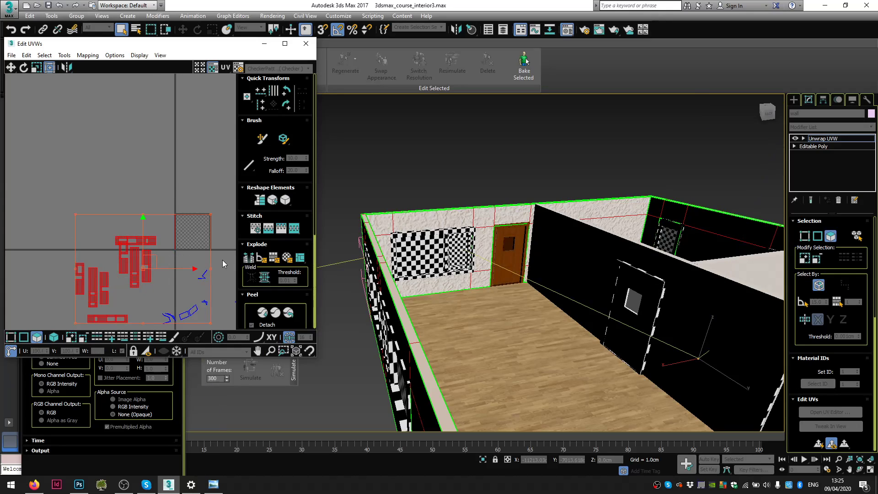
{"action": "right_click", "coordinate": [137, 261]}
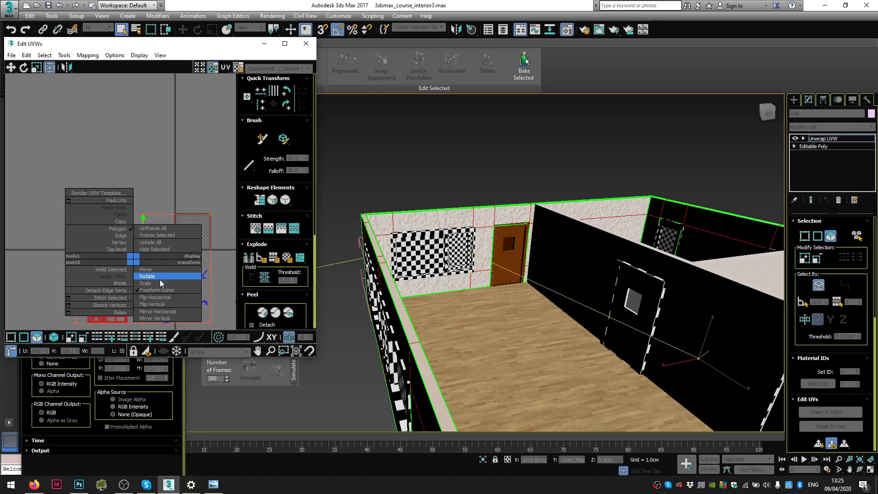
{"action": "left_click", "coordinate": [170, 285]}
{"action": "left_click_drag", "start_coordinate": [145, 268], "coordinate": [149, 190]}
{"action": "scroll", "coordinate": [669, 322], "scroll_direction": "up", "scroll_amount": 8}
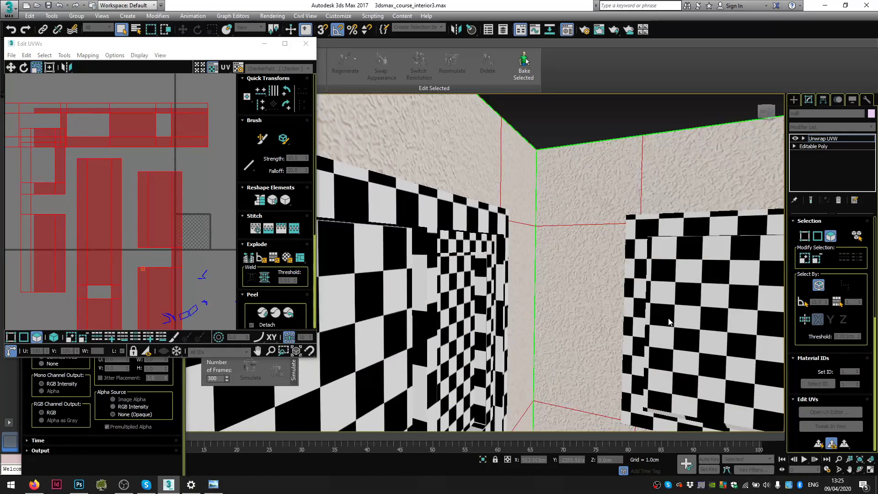
- Scale the wall's UV islands up further so the plaster pattern repeats more finely across the walls
{"action": "scroll", "coordinate": [669, 321], "scroll_direction": "down", "scroll_amount": 8}
{"action": "mouse_move", "coordinate": [669, 322]}
{"action": "middle_mouse_down", "text": "alt"}
{"action": "mouse_move", "coordinate": [639, 356]}
{"action": "mouse_move", "coordinate": [668, 331]}
{"action": "middle_mouse_up", "text": "alt"}
{"action": "scroll", "coordinate": [478, 361], "scroll_direction": "up", "scroll_amount": 5}
{"action": "middle_click_drag", "start_coordinate": [478, 361], "coordinate": [443, 276], "text": "alt"}
{"action": "scroll", "coordinate": [477, 279], "scroll_direction": "down", "scroll_amount": 6}
{"action": "scroll", "coordinate": [442, 276], "scroll_direction": "up", "scroll_amount": 8}
{"action": "scroll", "coordinate": [578, 293], "scroll_direction": "up", "scroll_amount": 5}
{"action": "middle_click_drag", "start_coordinate": [553, 279], "coordinate": [598, 288]}
{"action": "left_click_drag", "start_coordinate": [106, 217], "coordinate": [113, 134]}
{"action": "scroll", "coordinate": [428, 280], "scroll_direction": "down", "scroll_amount": 8}
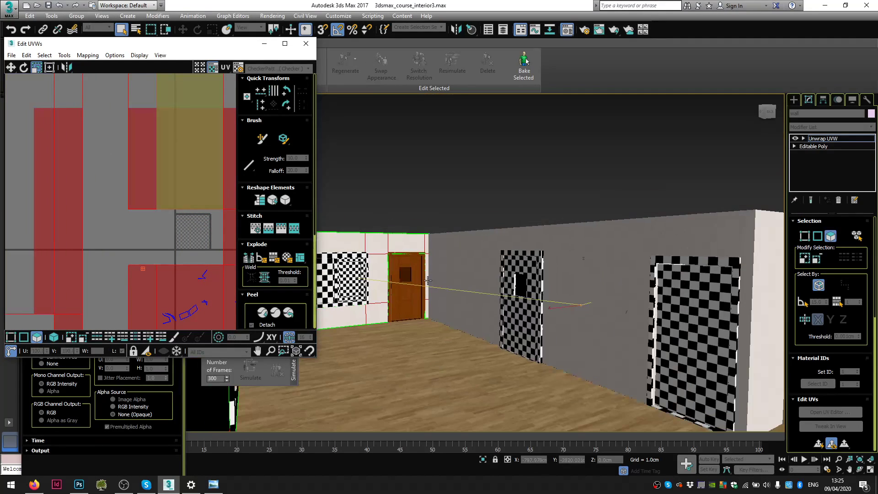
{"action": "middle_click_drag", "start_coordinate": [428, 280], "coordinate": [426, 281], "text": "alt"}
- Close the UV editor and collapse the wall's Unwrap UVW modifier into the Editable Poly
{"action": "left_click", "coordinate": [310, 45]}
{"action": "scroll", "coordinate": [506, 239], "scroll_direction": "down", "scroll_amount": 4}
{"action": "middle_click_drag", "start_coordinate": [425, 246], "coordinate": [636, 204], "text": "alt"}
{"action": "left_click", "coordinate": [665, 188]}
{"action": "right_click", "coordinate": [812, 139]}
{"action": "left_click", "coordinate": [787, 219]}
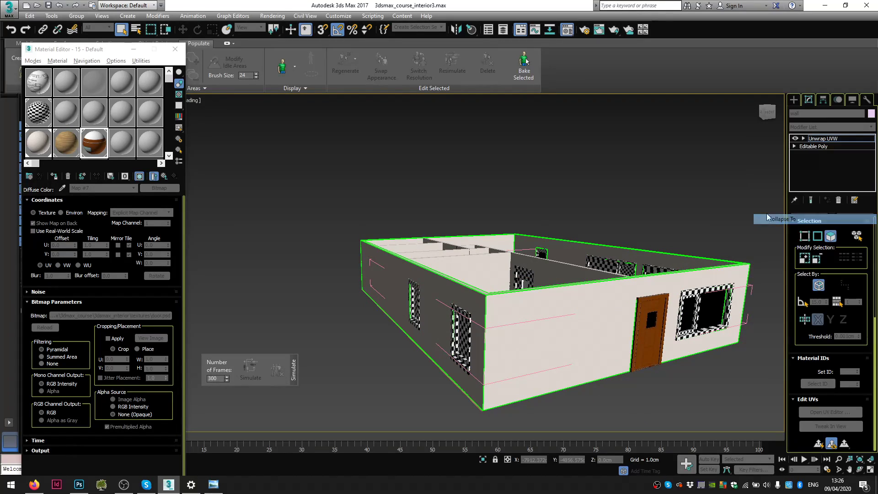
{"action": "left_click", "coordinate": [482, 280]}
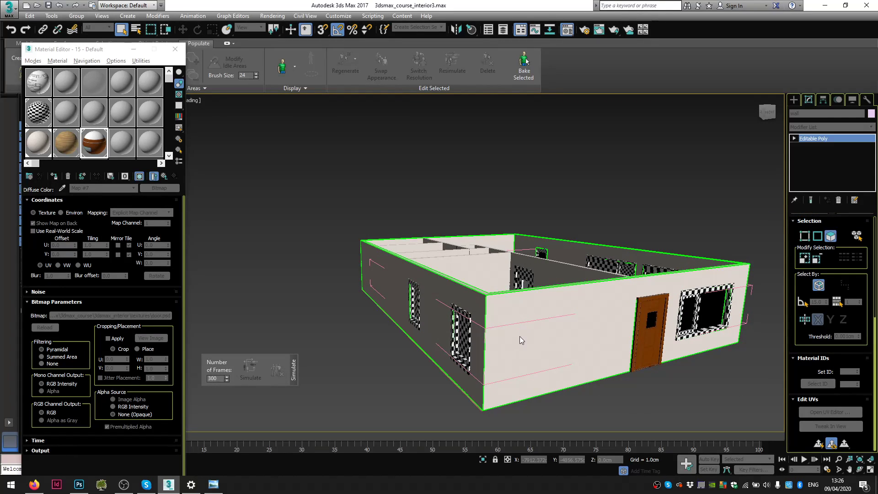
- Deselect the wall and examine the plaster exterior around the door from a distance and up close
{"action": "middle_click_drag", "start_coordinate": [476, 357], "coordinate": [322, 364], "text": "alt"}
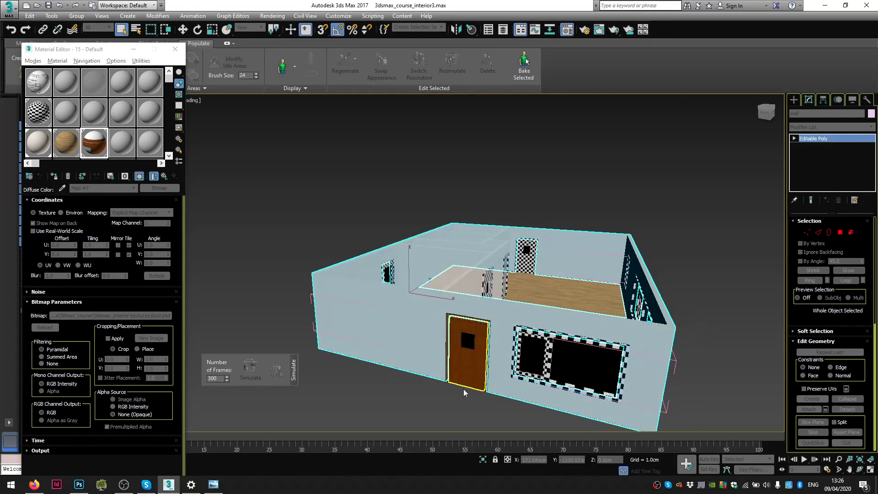
{"action": "left_click", "coordinate": [448, 404]}
{"action": "middle_click_drag", "start_coordinate": [455, 399], "coordinate": [357, 338], "text": "alt"}
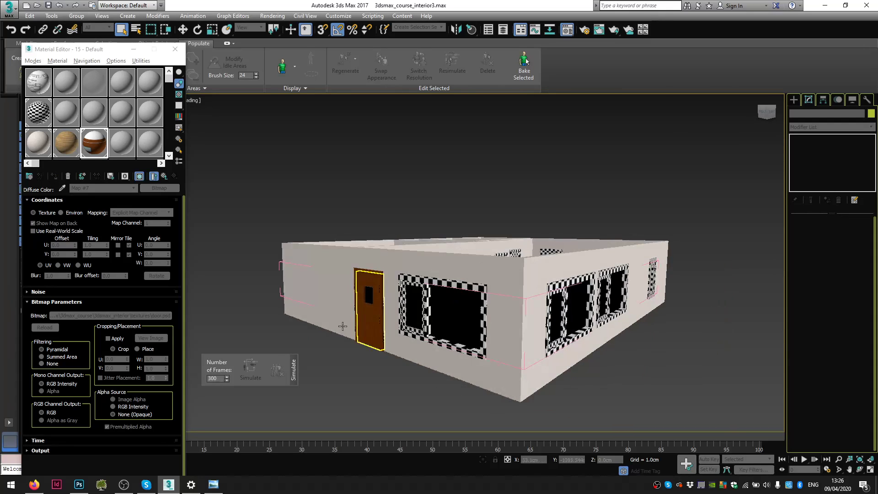
{"action": "scroll", "coordinate": [357, 337], "scroll_direction": "up", "scroll_amount": 10}
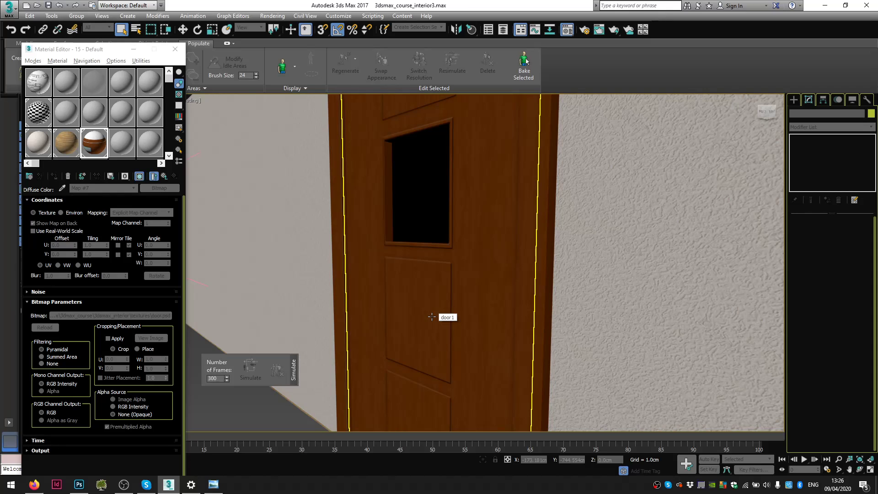
{"action": "scroll", "coordinate": [420, 287], "scroll_direction": "down", "scroll_amount": 6}
{"action": "middle_click_drag", "start_coordinate": [448, 345], "coordinate": [471, 339], "text": "alt"}
{"action": "middle_click_drag", "start_coordinate": [471, 339], "coordinate": [151, 343]}
{"action": "scroll", "coordinate": [506, 270], "scroll_direction": "up", "scroll_amount": 3}
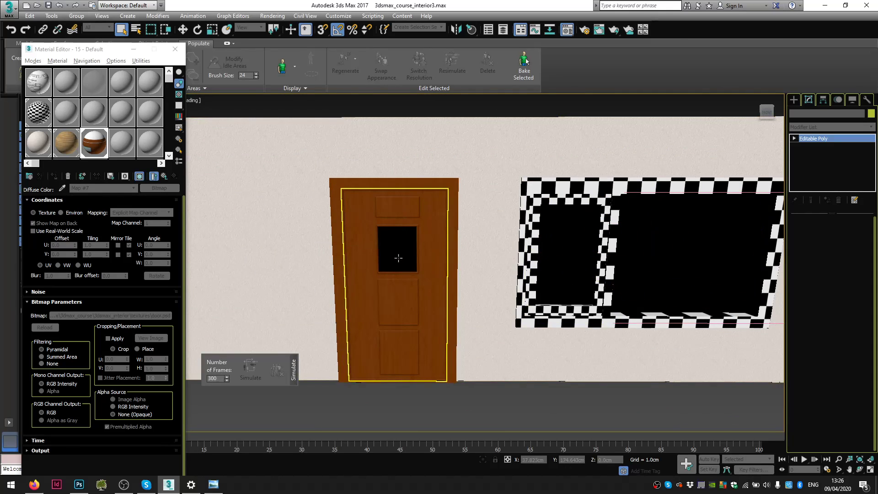
- Select the door and inspect its mesh around the window opening with edged faces displayed
{"action": "left_click", "coordinate": [398, 258]}
{"action": "scroll", "coordinate": [396, 254], "scroll_direction": "up", "scroll_amount": 6}
{"action": "middle_click_drag", "start_coordinate": [480, 239], "coordinate": [456, 238], "text": "alt"}
{"action": "key", "text": "F3"}
{"action": "key", "text": "F3"}
{"action": "key", "text": "F4"}
{"action": "key", "text": "F4"}
{"action": "middle_click_drag", "start_coordinate": [419, 285], "coordinate": [492, 280], "text": "alt"}
{"action": "scroll", "coordinate": [380, 289], "scroll_direction": "down", "scroll_amount": 6}
{"action": "key", "text": "F4"}
{"action": "middle_click_drag", "start_coordinate": [430, 289], "coordinate": [472, 269]}
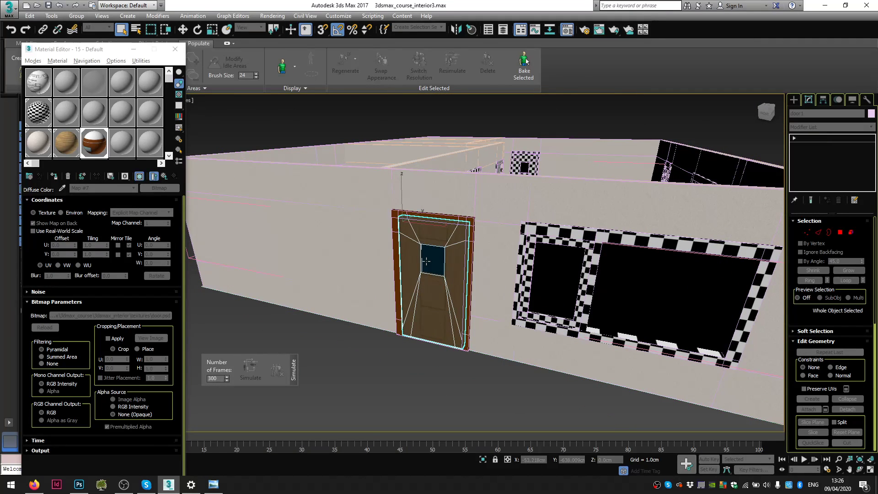
- Inspect the door's window opening at Element level from both sides and return to object level
{"action": "scroll", "coordinate": [426, 261], "scroll_direction": "up", "scroll_amount": 8}
{"action": "left_click", "coordinate": [851, 232]}
{"action": "left_click", "coordinate": [463, 273]}
{"action": "left_click", "coordinate": [440, 278]}
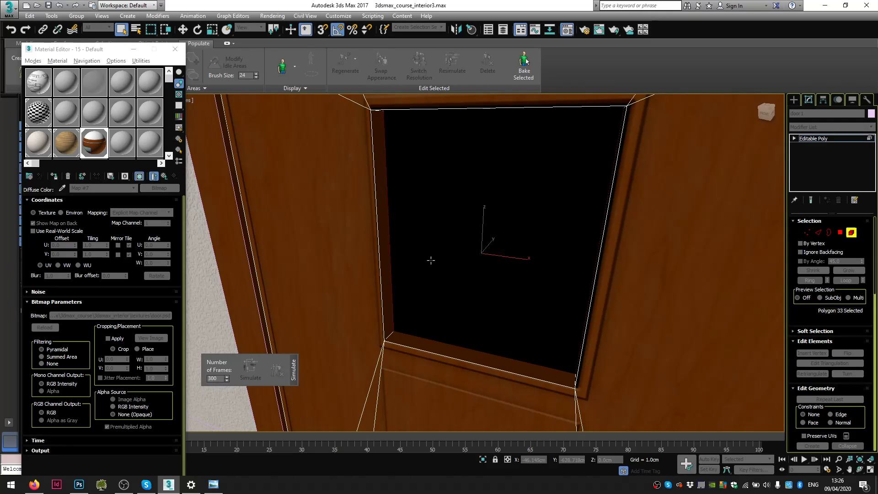
{"action": "scroll", "coordinate": [453, 253], "scroll_direction": "up", "scroll_amount": 6}
{"action": "scroll", "coordinate": [444, 247], "scroll_direction": "down", "scroll_amount": 6}
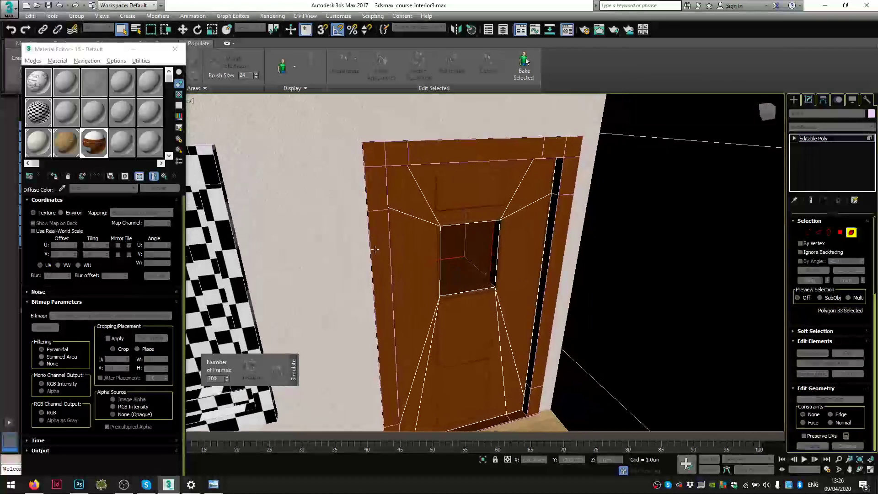
{"action": "left_click", "coordinate": [851, 233]}
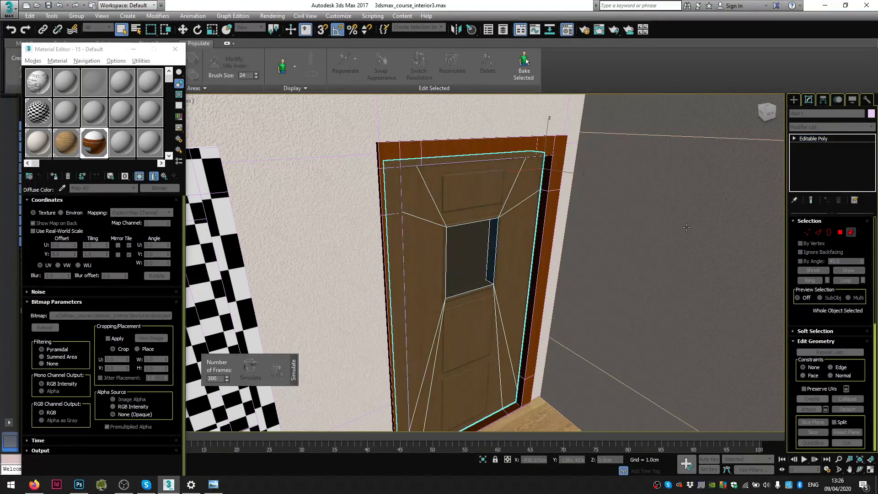
- Clear the selection, hide edged faces and examine the door from inside the room beside the window
{"action": "scroll", "coordinate": [595, 206], "scroll_direction": "down", "scroll_amount": 8}
{"action": "left_click", "coordinate": [558, 178]}
{"action": "mouse_move", "coordinate": [558, 177]}
{"action": "middle_mouse_down", "text": "alt"}
{"action": "mouse_move", "coordinate": [569, 209]}
{"action": "mouse_move", "coordinate": [562, 213]}
{"action": "middle_mouse_up", "text": "alt"}
{"action": "key", "text": "F3"}
{"action": "key", "text": "F3"}
{"action": "key", "text": "F4"}
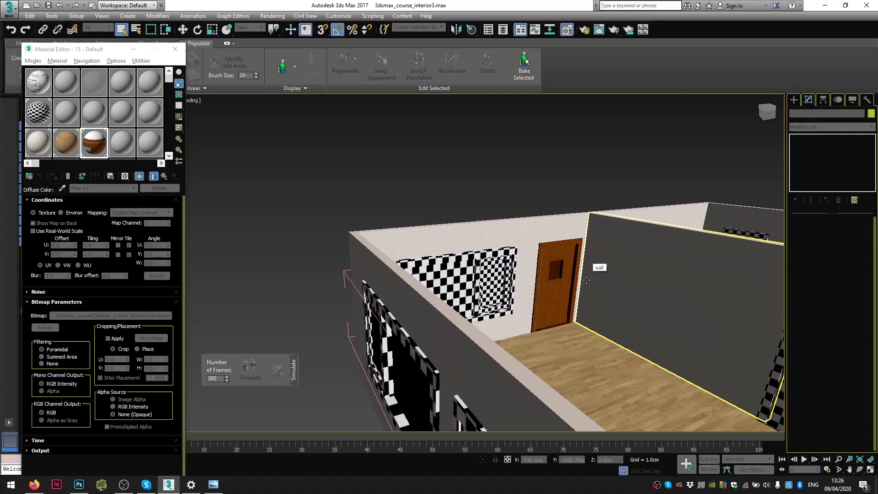
{"action": "scroll", "coordinate": [586, 267], "scroll_direction": "up", "scroll_amount": 5}
{"action": "middle_click_drag", "start_coordinate": [592, 280], "coordinate": [582, 262], "text": "alt"}
{"action": "scroll", "coordinate": [581, 262], "scroll_direction": "down", "scroll_amount": 4}
{"action": "scroll", "coordinate": [554, 259], "scroll_direction": "up", "scroll_amount": 5}
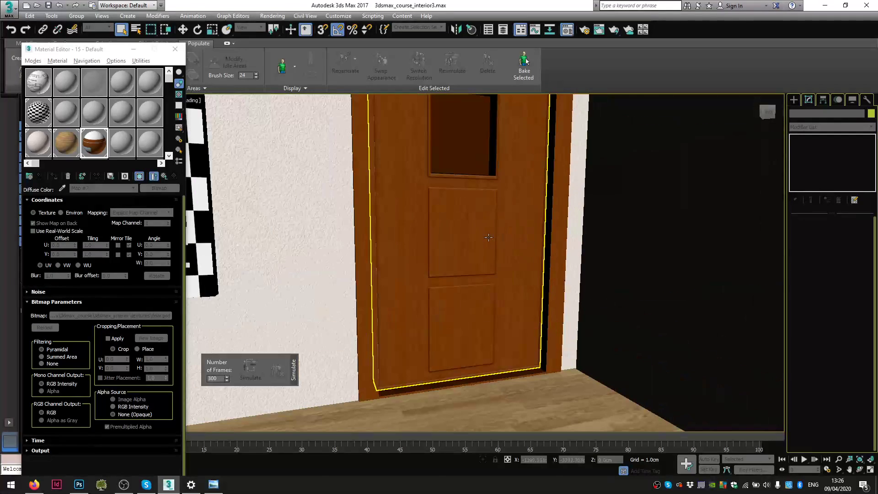
{"action": "scroll", "coordinate": [487, 238], "scroll_direction": "down", "scroll_amount": 5}
{"action": "scroll", "coordinate": [470, 238], "scroll_direction": "up", "scroll_amount": 2}
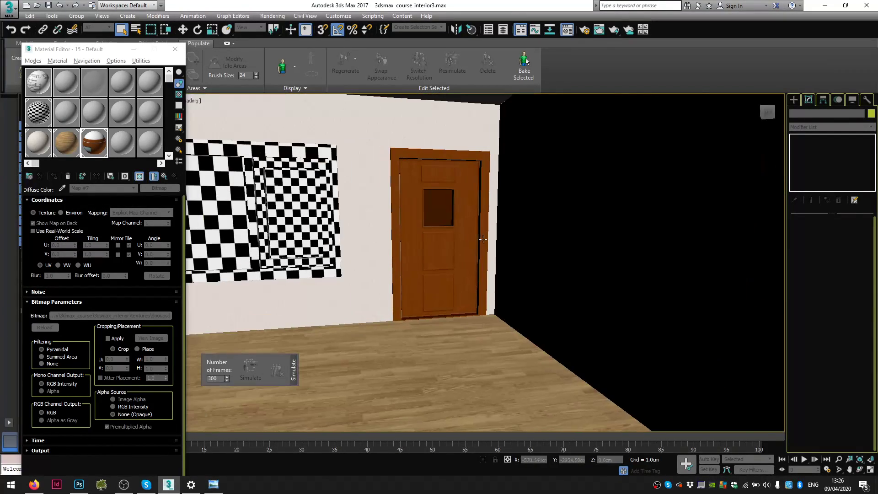
{"action": "middle_click_drag", "start_coordinate": [471, 239], "coordinate": [494, 242], "text": "alt"}
{"action": "scroll", "coordinate": [495, 242], "scroll_direction": "down", "scroll_amount": 4}
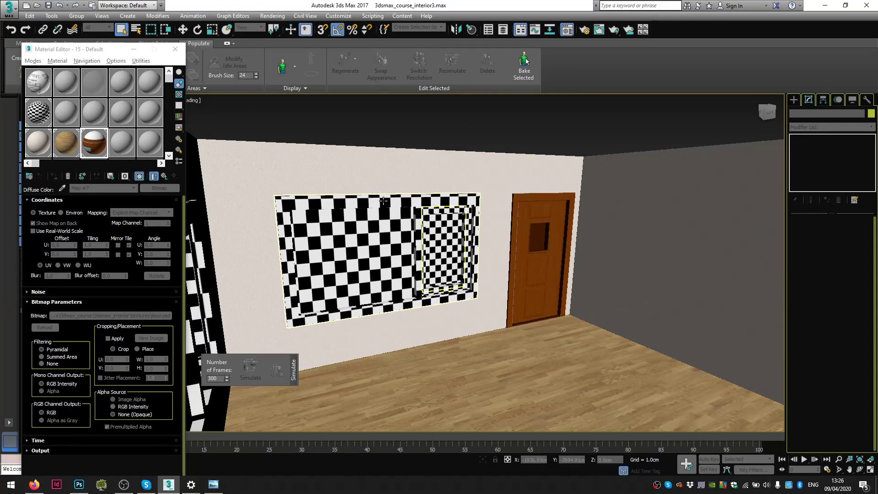
- Select the large checkered window frame, check the hidden Layer 2 of door.psd in Photoshop and return to 3ds Max
{"action": "left_click", "coordinate": [384, 201]}
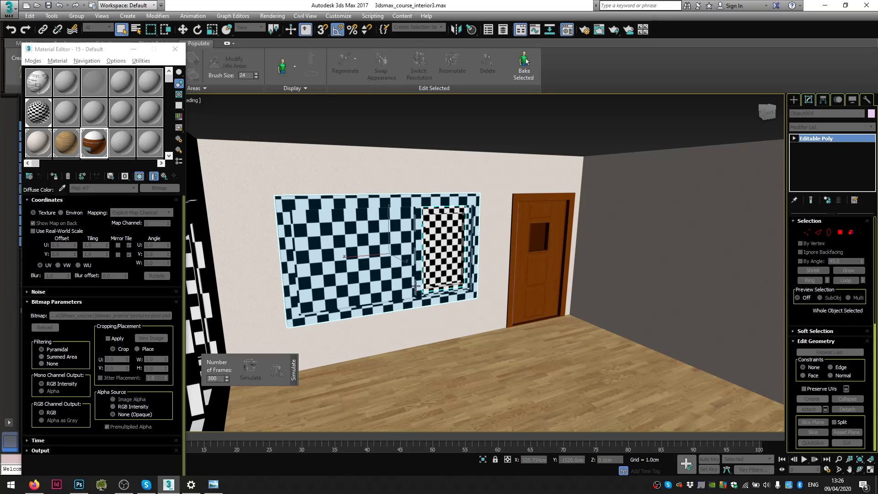
{"action": "left_click", "coordinate": [75, 489]}
{"action": "scroll", "coordinate": [490, 162], "scroll_direction": "down", "scroll_amount": 2}
{"action": "scroll", "coordinate": [474, 156], "scroll_direction": "down", "scroll_amount": 5, "text": "alt"}
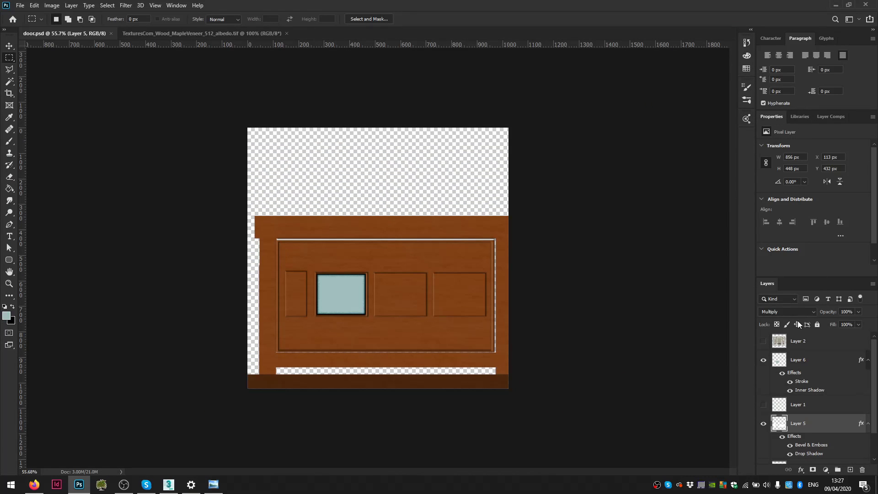
{"action": "left_click", "coordinate": [762, 340]}
{"action": "left_click", "coordinate": [762, 340]}
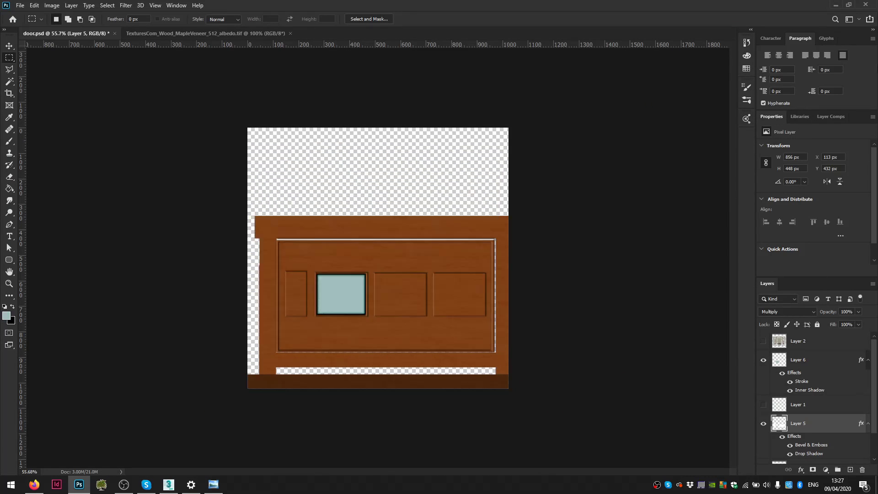
{"action": "left_click", "coordinate": [833, 4]}
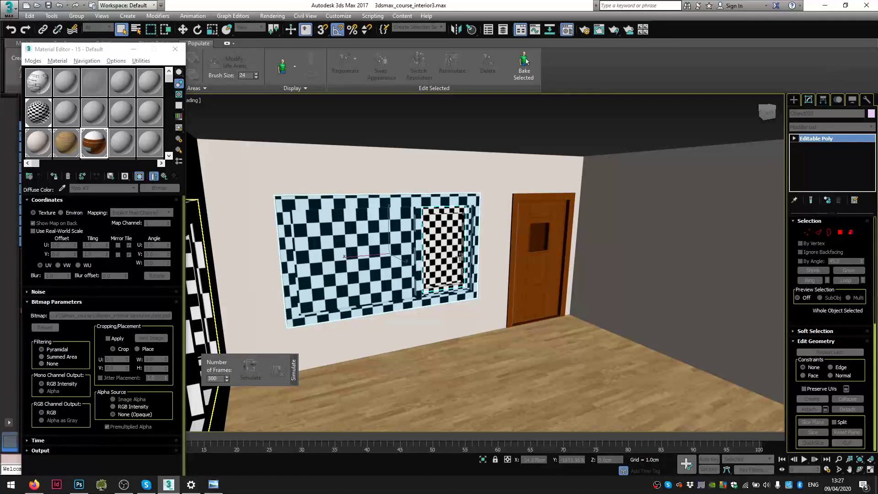
- Add the inner window sash to the frame selection and open the list of available modifiers
{"action": "left_click", "coordinate": [431, 211], "text": "ctrl"}
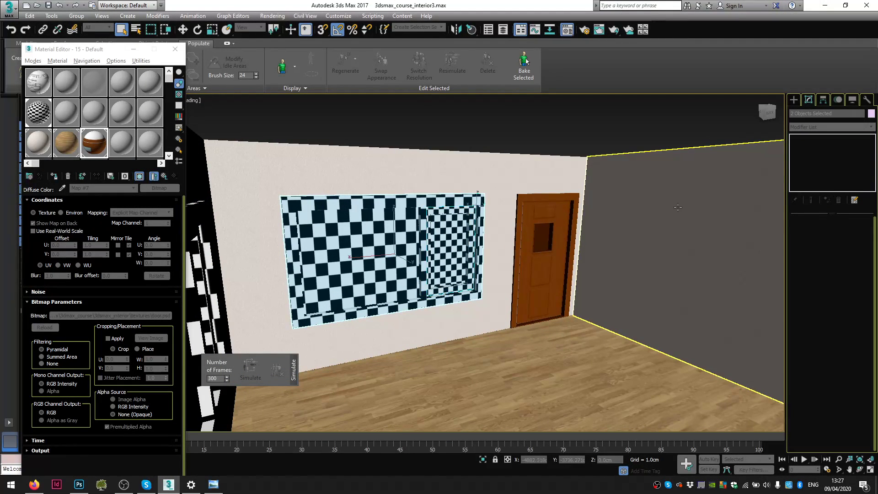
{"action": "left_click", "coordinate": [835, 124]}
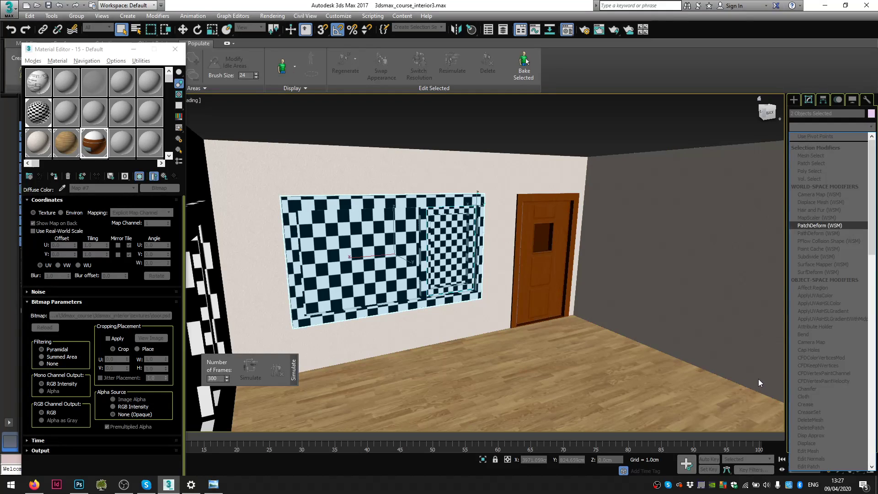
- Add an Unwrap UVW modifier to the two selected window objects, with their layout shown in the UV editor
{"action": "key", "text": "u"}
{"action": "left_click", "coordinate": [806, 384]}
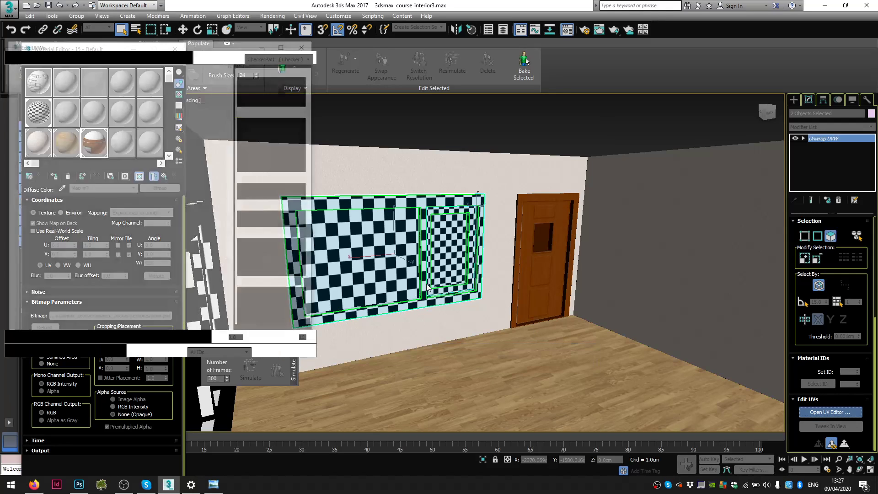
{"action": "scroll", "coordinate": [159, 228], "scroll_direction": "down", "scroll_amount": 3}
{"action": "scroll", "coordinate": [159, 229], "scroll_direction": "down", "scroll_amount": 2}
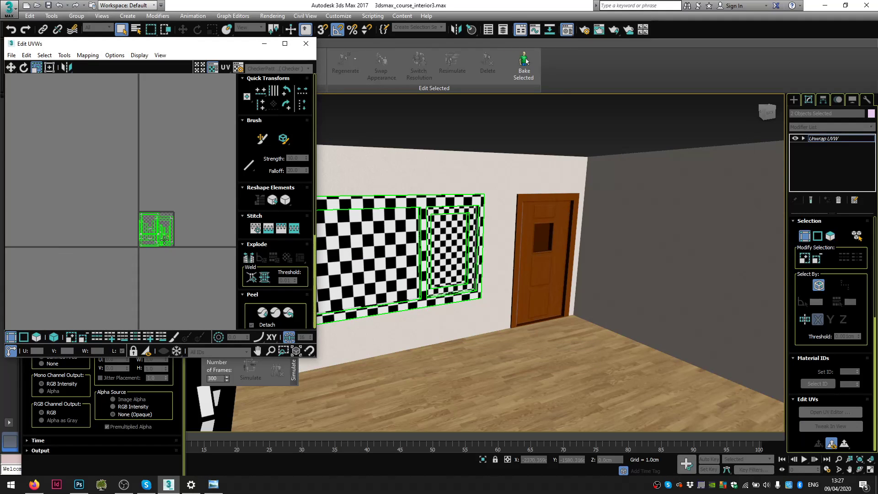
{"action": "scroll", "coordinate": [146, 240], "scroll_direction": "up", "scroll_amount": 4}
- Select the large window frame by polygon element and move its UV shells with their strips outside the tile
{"action": "middle_click_drag", "start_coordinate": [460, 237], "coordinate": [578, 229], "text": "alt"}
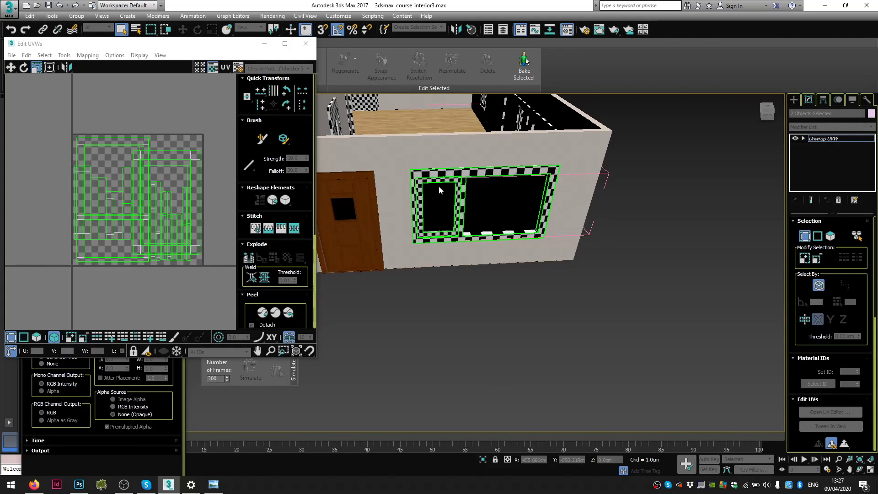
{"action": "left_click", "coordinate": [831, 236]}
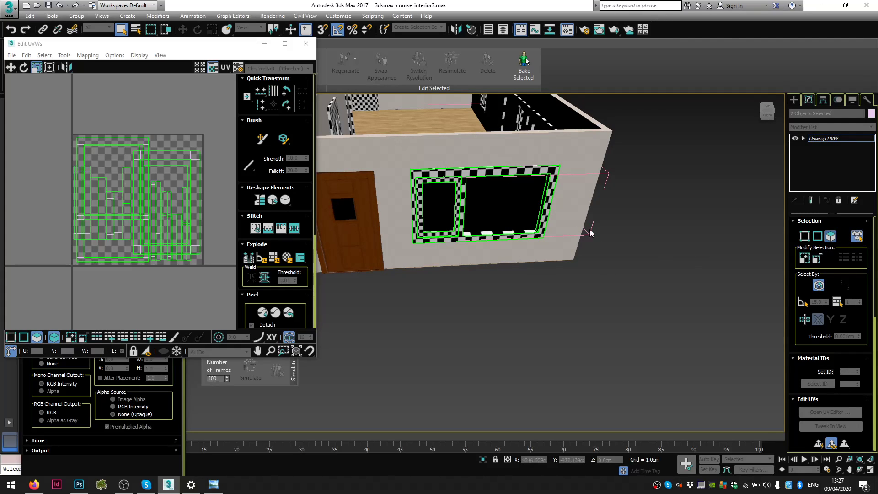
{"action": "left_click", "coordinate": [546, 170]}
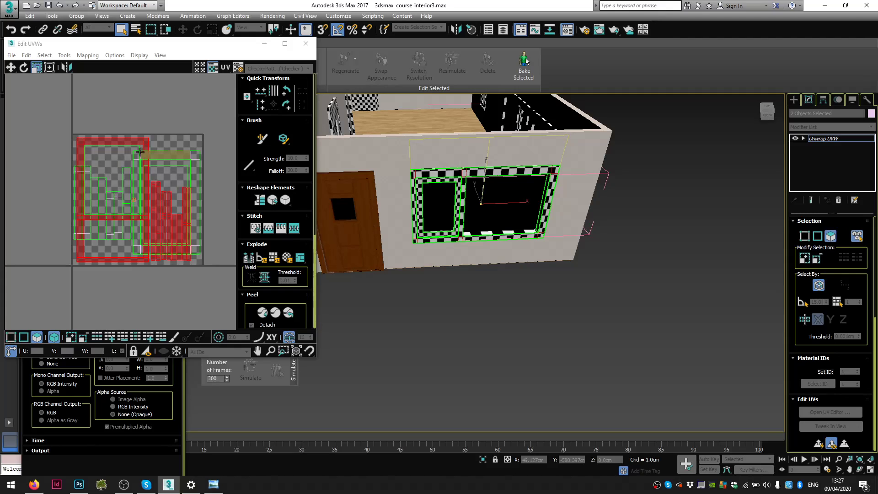
{"action": "right_click", "coordinate": [148, 143]}
{"action": "left_click", "coordinate": [152, 144]}
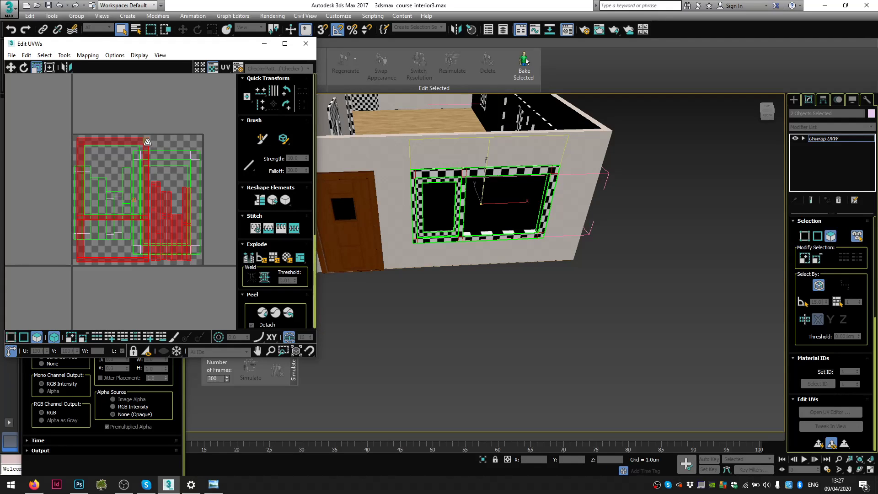
{"action": "left_click_drag", "start_coordinate": [151, 142], "coordinate": [23, 150]}
{"action": "right_click", "coordinate": [141, 148]}
{"action": "left_click", "coordinate": [156, 146]}
{"action": "scroll", "coordinate": [24, 150], "scroll_direction": "up", "scroll_amount": 4}
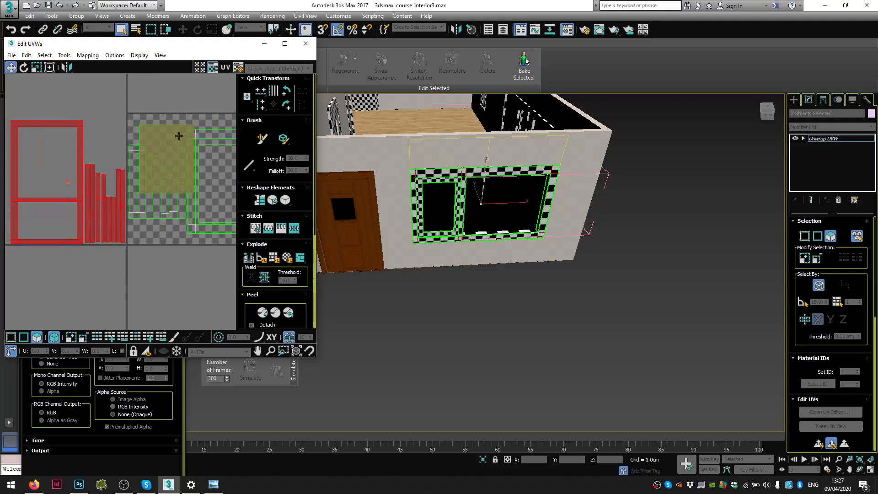
- Move the large glass pane's UV shell into the upper opening of the large window frame's shell
{"action": "left_click", "coordinate": [143, 136]}
{"action": "left_click_drag", "start_coordinate": [136, 141], "coordinate": [2, 152]}
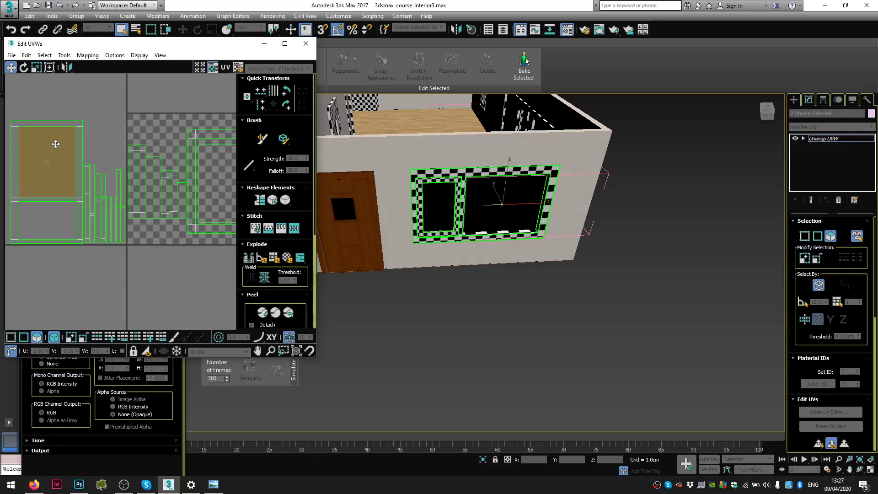
{"action": "left_click", "coordinate": [55, 144]}
{"action": "middle_click_drag", "start_coordinate": [236, 260], "coordinate": [198, 260]}
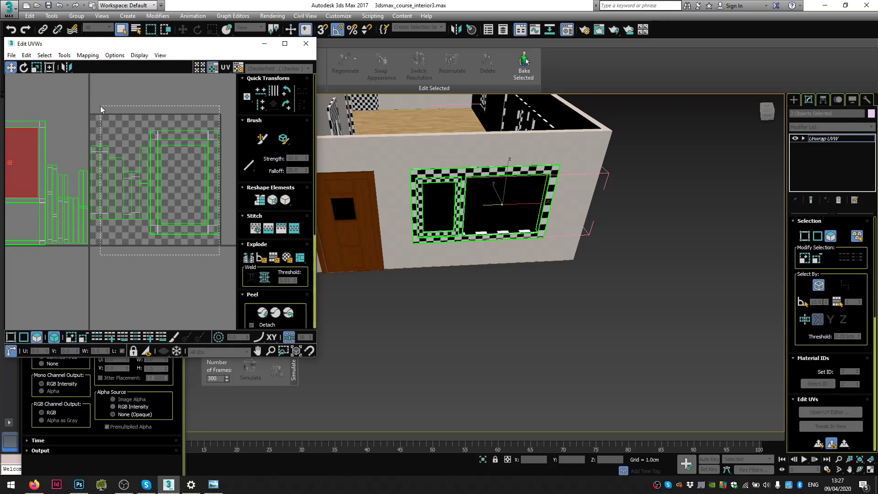
- Move the small sash's narrow UV strips out of the tile, onto the large frame's strips
{"action": "left_click_drag", "start_coordinate": [100, 106], "coordinate": [98, 104]}
{"action": "middle_click_drag", "start_coordinate": [503, 238], "coordinate": [594, 204], "text": "alt"}
{"action": "scroll", "coordinate": [158, 190], "scroll_direction": "down", "scroll_amount": 3}
{"action": "scroll", "coordinate": [167, 231], "scroll_direction": "up", "scroll_amount": 3}
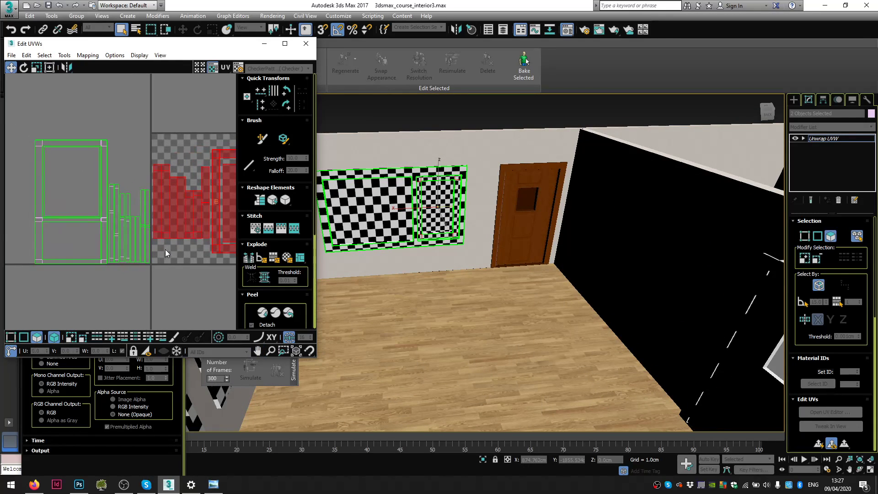
{"action": "left_click_drag", "start_coordinate": [213, 163], "coordinate": [208, 147]}
{"action": "left_click_drag", "start_coordinate": [206, 187], "coordinate": [162, 212]}
{"action": "right_click", "coordinate": [153, 247]}
{"action": "left_click", "coordinate": [162, 268]}
{"action": "mouse_move", "coordinate": [162, 248]}
{"action": "left_mouse_down"}
{"action": "mouse_move", "coordinate": [161, 274]}
{"action": "mouse_move", "coordinate": [146, 249]}
{"action": "left_mouse_up"}
{"action": "key", "text": "w"}
{"action": "right_click", "coordinate": [146, 249]}
{"action": "left_click", "coordinate": [155, 262]}
{"action": "scroll", "coordinate": [155, 256], "scroll_direction": "down", "scroll_amount": 3}
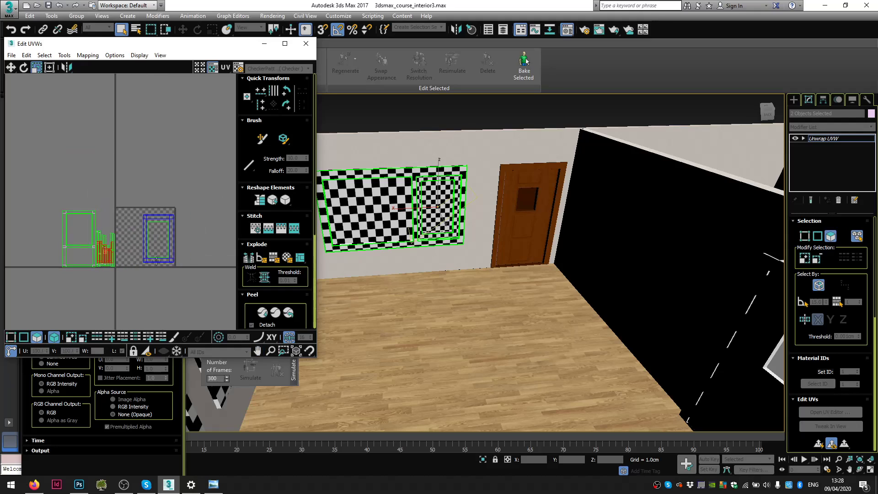
- Select the small sash's frame and glass shells and move them closer to the group of narrow strips
{"action": "left_click_drag", "start_coordinate": [149, 193], "coordinate": [149, 194]}
{"action": "left_click_drag", "start_coordinate": [32, 187], "coordinate": [95, 288]}
{"action": "scroll", "coordinate": [249, 274], "scroll_direction": "down", "scroll_amount": 5}
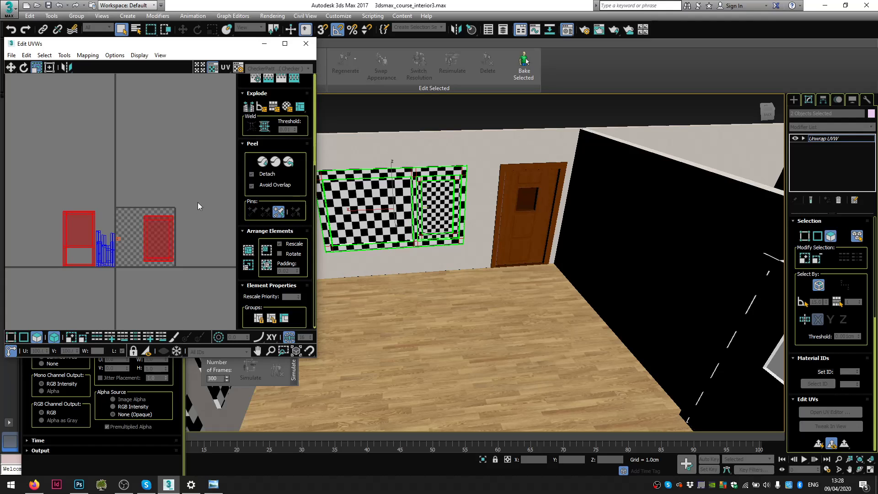
{"action": "scroll", "coordinate": [158, 255], "scroll_direction": "up", "scroll_amount": 1}
{"action": "left_click", "coordinate": [166, 285]}
{"action": "scroll", "coordinate": [155, 244], "scroll_direction": "up", "scroll_amount": 3}
{"action": "left_click", "coordinate": [155, 243]}
{"action": "left_click_drag", "start_coordinate": [167, 227], "coordinate": [175, 238]}
{"action": "scroll", "coordinate": [161, 259], "scroll_direction": "down", "scroll_amount": 4}
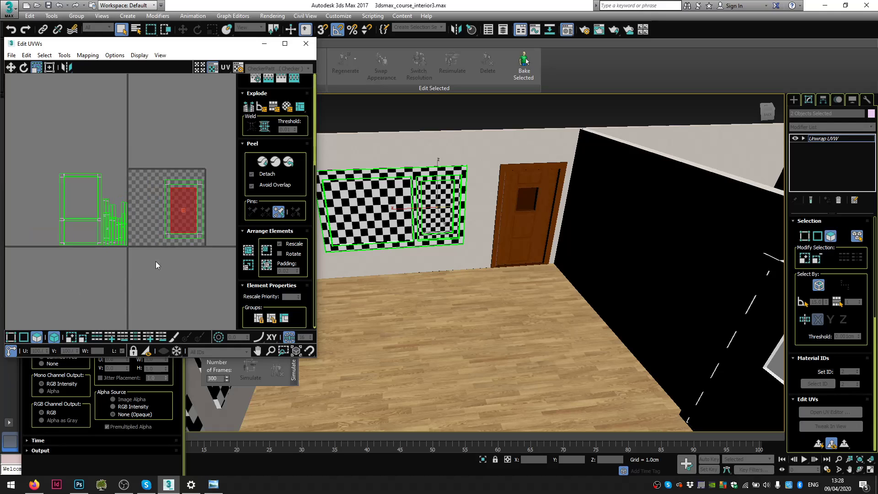
{"action": "right_click", "coordinate": [180, 198]}
{"action": "left_click", "coordinate": [188, 202]}
{"action": "left_click_drag", "start_coordinate": [184, 213], "coordinate": [150, 220]}
- Select all the window UV shells, move them into the UV tile and scale them down to fit inside it
{"action": "left_click_drag", "start_coordinate": [193, 177], "coordinate": [45, 300]}
{"action": "left_click_drag", "start_coordinate": [81, 213], "coordinate": [151, 220]}
{"action": "right_click", "coordinate": [136, 202]}
{"action": "left_click", "coordinate": [149, 224]}
{"action": "right_click", "coordinate": [151, 204]}
{"action": "left_click", "coordinate": [156, 209]}
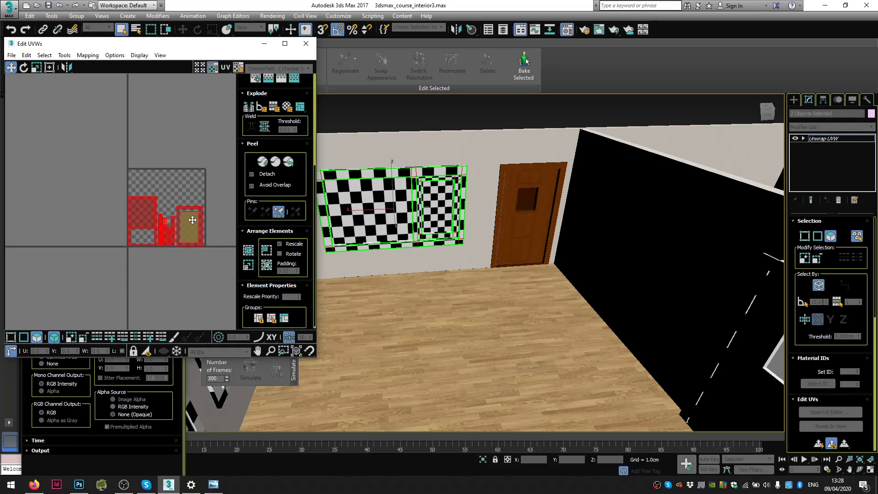
{"action": "scroll", "coordinate": [203, 251], "scroll_direction": "up", "scroll_amount": 6}
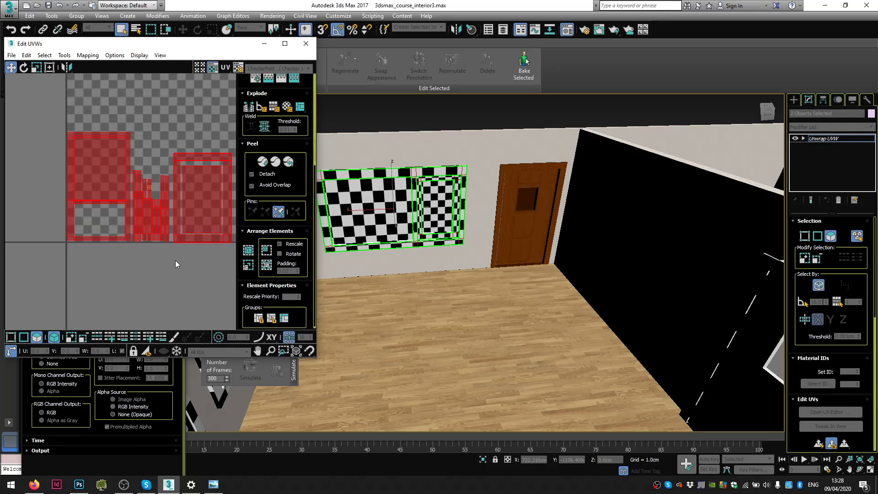
- Select the small sash's frame and glass shells and scale them down uniformly
{"action": "left_click", "coordinate": [136, 137]}
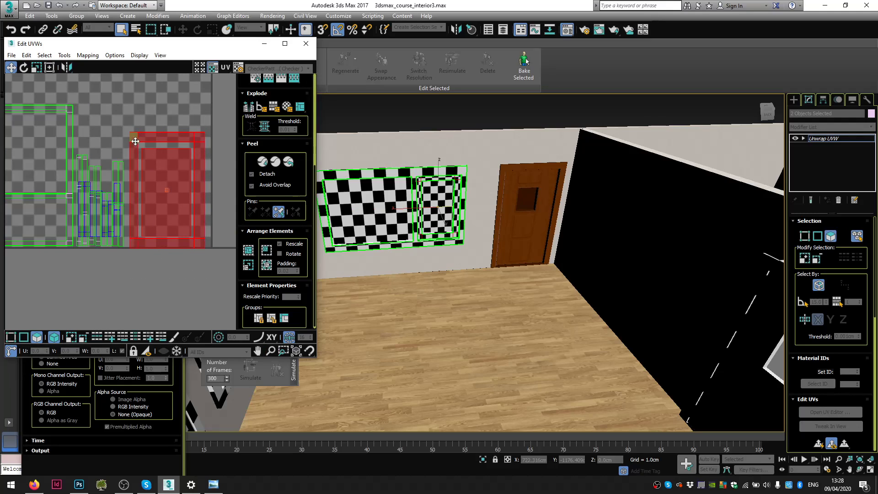
{"action": "middle_click_drag", "start_coordinate": [18, 230], "coordinate": [59, 198]}
{"action": "middle_click_drag", "start_coordinate": [109, 209], "coordinate": [69, 219]}
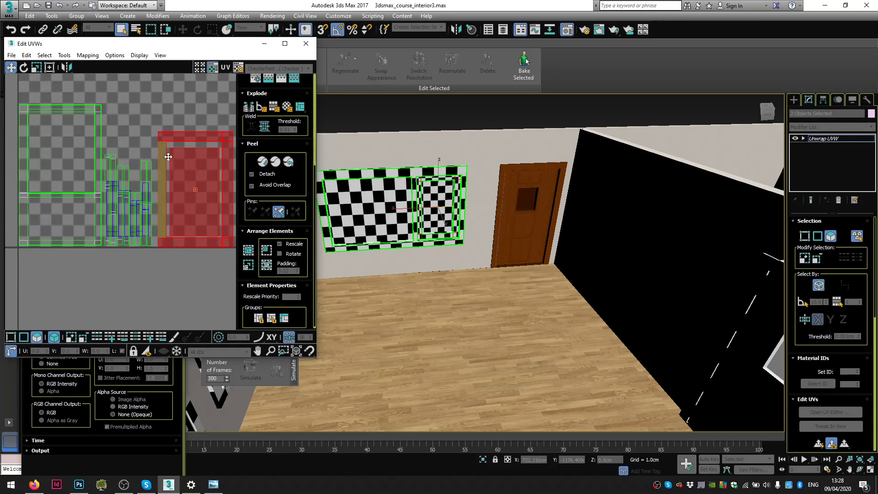
{"action": "right_click", "coordinate": [185, 139]}
{"action": "left_click", "coordinate": [197, 160]}
{"action": "left_click_drag", "start_coordinate": [202, 138], "coordinate": [187, 220]}
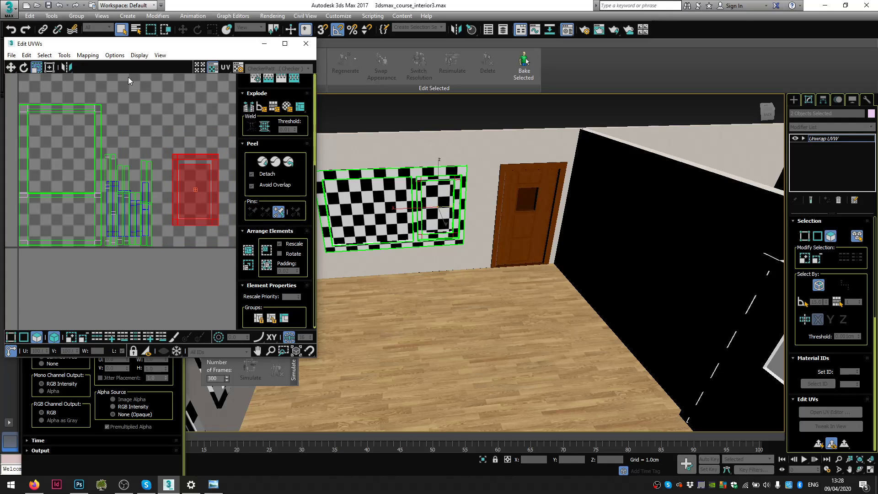
- Rotate the sash shells 90 degrees and move them into the lower opening of the large frame's shell
{"action": "scroll", "coordinate": [281, 113], "scroll_direction": "up", "scroll_amount": 5}
{"action": "left_click", "coordinate": [287, 107]}
{"action": "right_click", "coordinate": [221, 195]}
{"action": "left_click", "coordinate": [231, 203]}
{"action": "left_click_drag", "start_coordinate": [212, 196], "coordinate": [73, 229]}
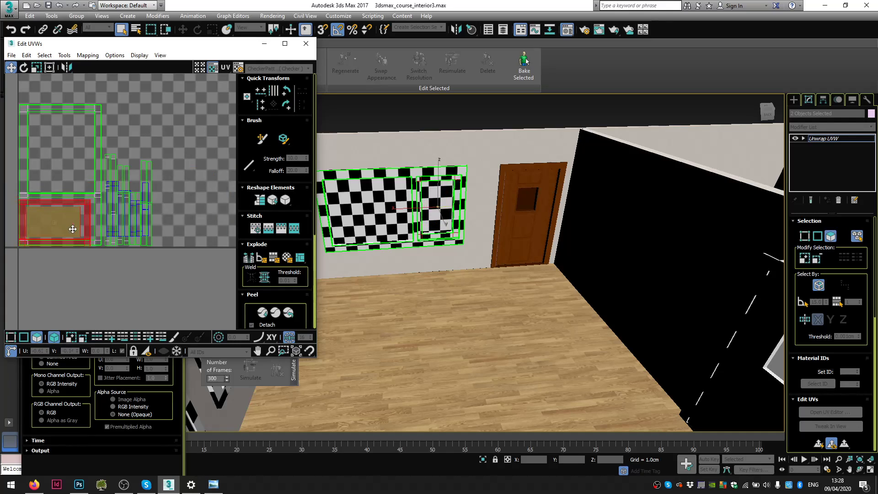
- Scale the rotated sash shells so they fit within the large frame's lower opening
{"action": "scroll", "coordinate": [73, 227], "scroll_direction": "up", "scroll_amount": 4}
{"action": "right_click", "coordinate": [126, 211]}
{"action": "left_click", "coordinate": [137, 235]}
{"action": "left_click_drag", "start_coordinate": [143, 237], "coordinate": [142, 231]}
- Select all the window UV shells, scale them up to the full tile height and position them inside the tile
{"action": "scroll", "coordinate": [156, 211], "scroll_direction": "down", "scroll_amount": 5}
{"action": "middle_click_drag", "start_coordinate": [157, 212], "coordinate": [113, 229]}
{"action": "left_click_drag", "start_coordinate": [179, 265], "coordinate": [71, 100]}
{"action": "left_click_drag", "start_coordinate": [116, 195], "coordinate": [151, 165]}
{"action": "right_click", "coordinate": [125, 186]}
{"action": "left_click", "coordinate": [133, 196]}
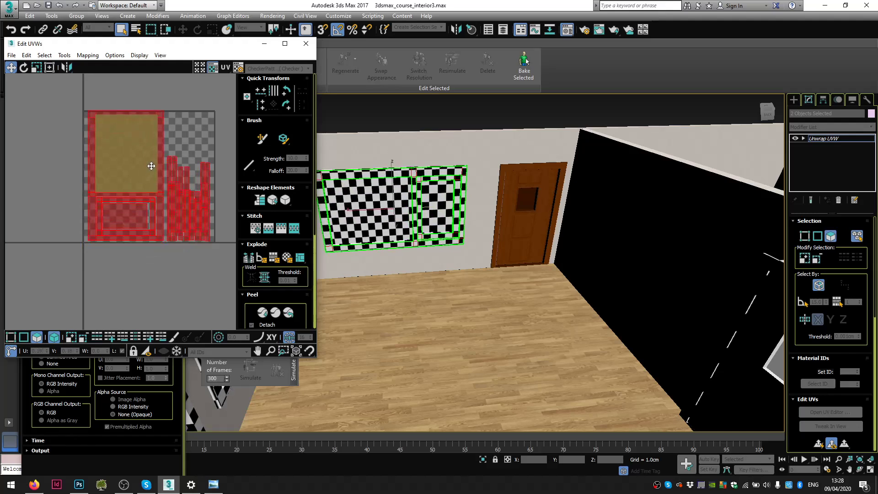
- Close the UV editor and inspect the checker mapping on the windows around the building and from outside
{"action": "scroll", "coordinate": [519, 202], "scroll_direction": "down", "scroll_amount": 10}
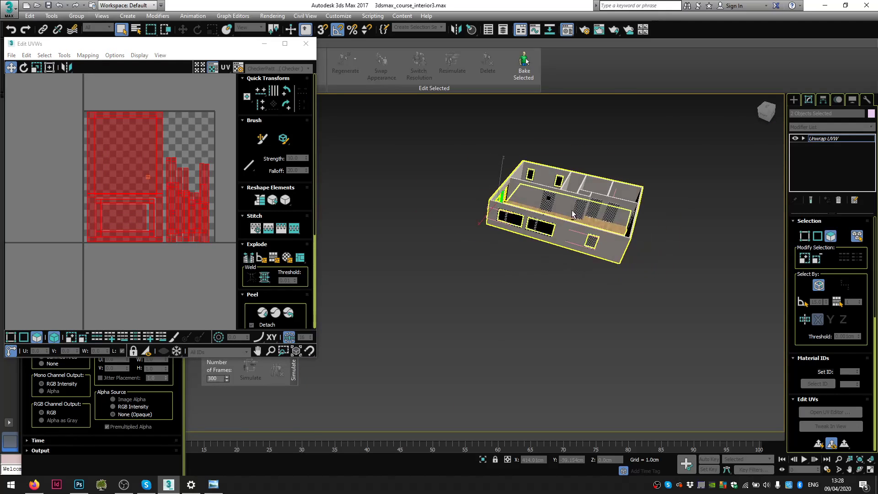
{"action": "scroll", "coordinate": [528, 224], "scroll_direction": "up", "scroll_amount": 5}
{"action": "mouse_move", "coordinate": [536, 234]}
{"action": "middle_mouse_down", "text": "alt"}
{"action": "mouse_move", "coordinate": [496, 227]}
{"action": "mouse_move", "coordinate": [546, 214]}
{"action": "mouse_move", "coordinate": [566, 225]}
{"action": "mouse_move", "coordinate": [531, 225]}
{"action": "mouse_move", "coordinate": [515, 209]}
{"action": "mouse_move", "coordinate": [569, 223]}
{"action": "mouse_move", "coordinate": [537, 222]}
{"action": "middle_mouse_up", "text": "alt"}
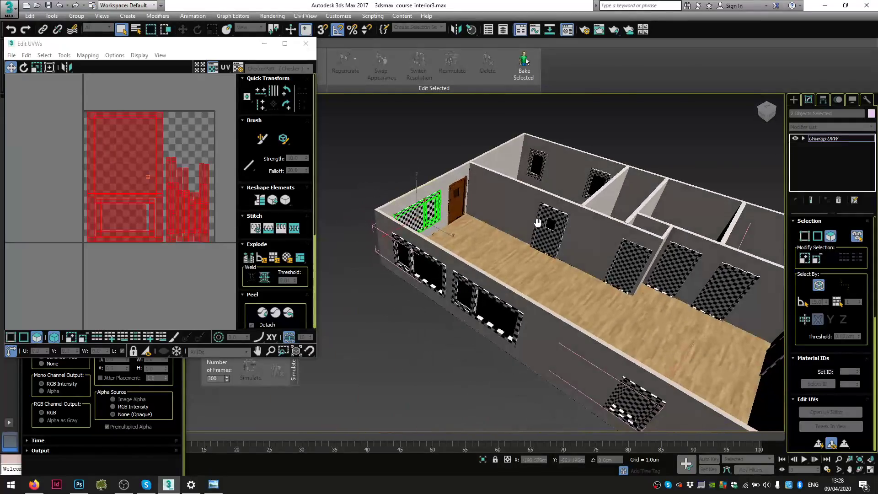
{"action": "left_click", "coordinate": [306, 44]}
{"action": "scroll", "coordinate": [452, 260], "scroll_direction": "up", "scroll_amount": 5}
{"action": "middle_click_drag", "start_coordinate": [457, 251], "coordinate": [586, 255], "text": "alt"}
{"action": "scroll", "coordinate": [358, 206], "scroll_direction": "up", "scroll_amount": 5}
{"action": "middle_click_drag", "start_coordinate": [358, 207], "coordinate": [388, 273]}
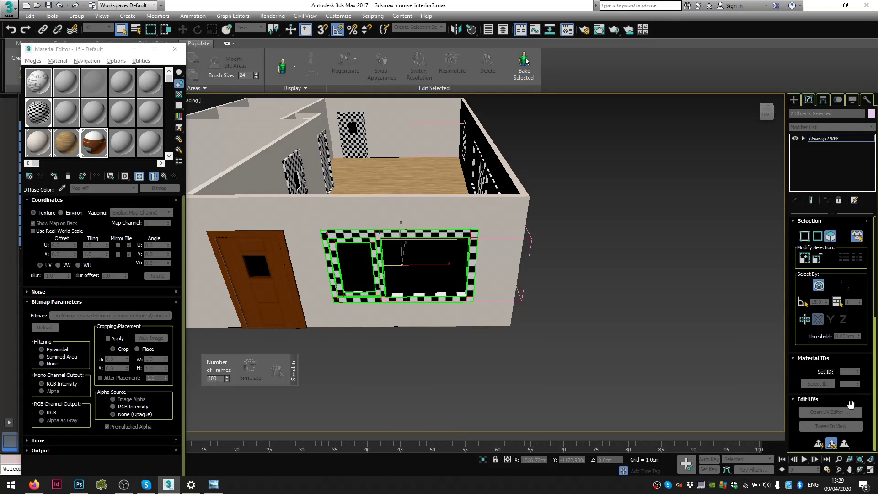
- Reopen the UV editor and render a 1024-pixel-wide UVW template of the window layout
{"action": "left_click", "coordinate": [847, 412]}
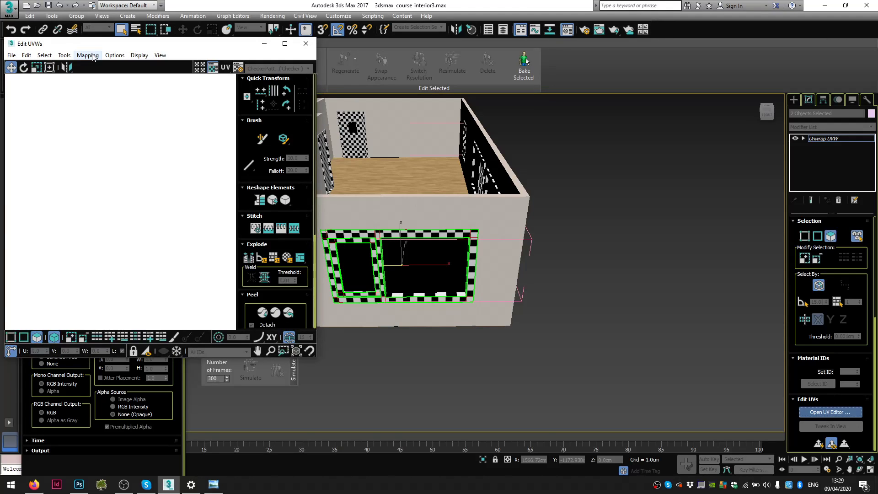
{"action": "left_click", "coordinate": [64, 55]}
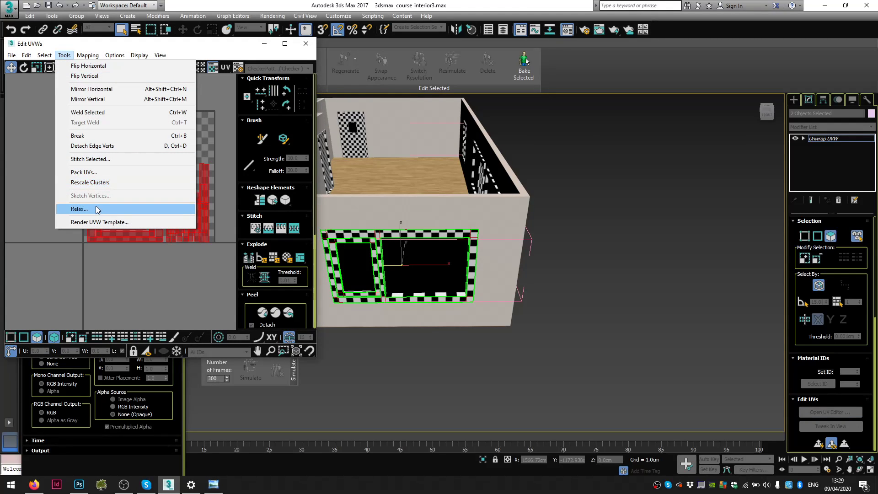
{"action": "left_click", "coordinate": [98, 222]}
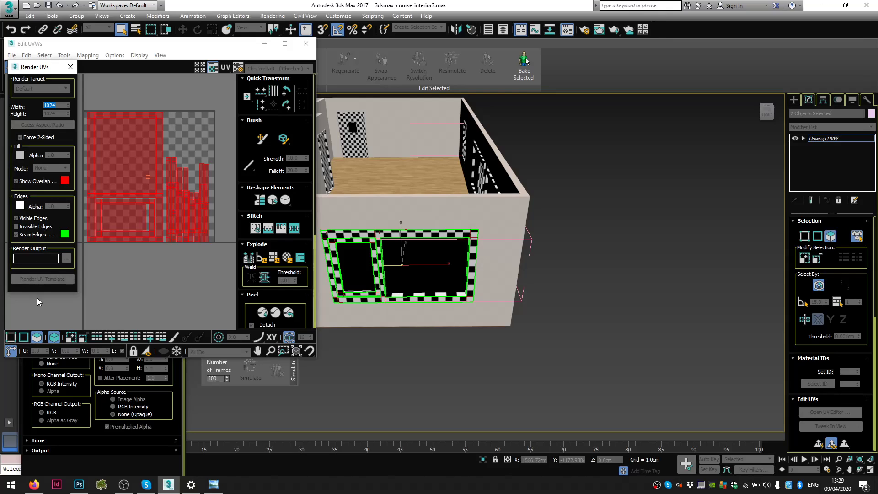
{"action": "left_click", "coordinate": [41, 279]}
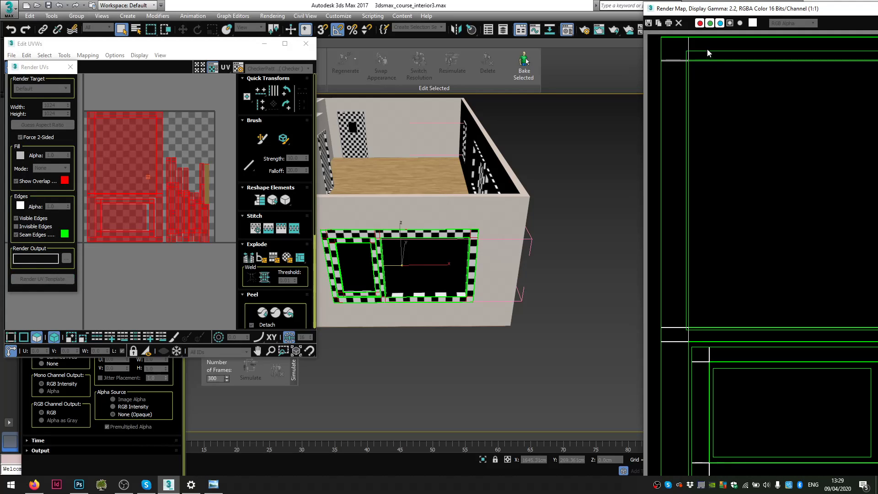
- Save the rendered UV template in the textures folder as a PNG image named window
{"action": "left_click_drag", "start_coordinate": [700, 8], "coordinate": [696, 27]}
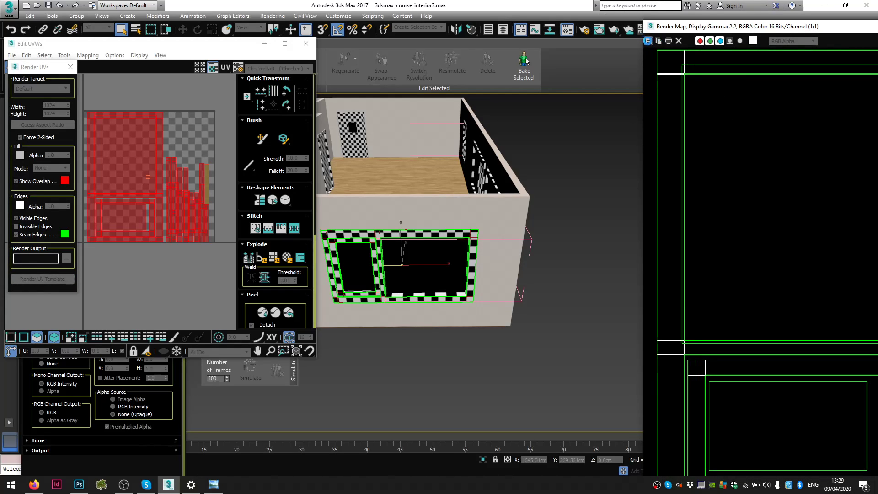
{"action": "left_click", "coordinate": [648, 41]}
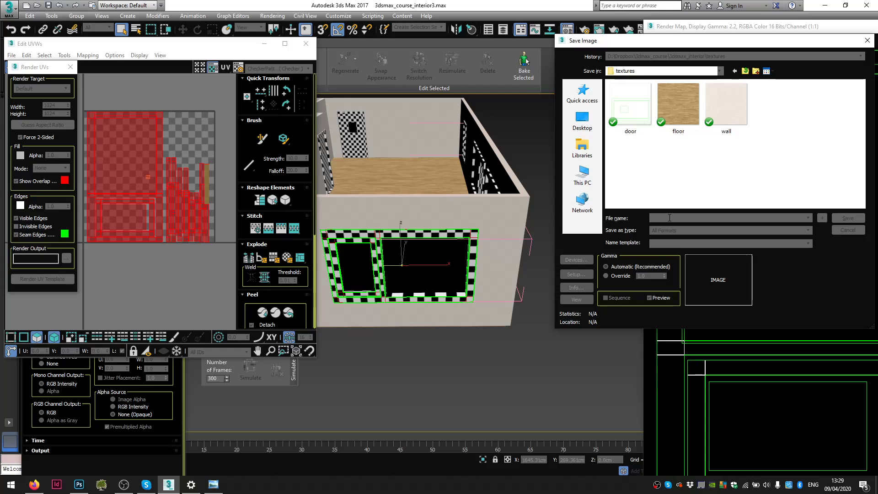
{"action": "type", "text": "window"}
{"action": "left_click", "coordinate": [663, 233]}
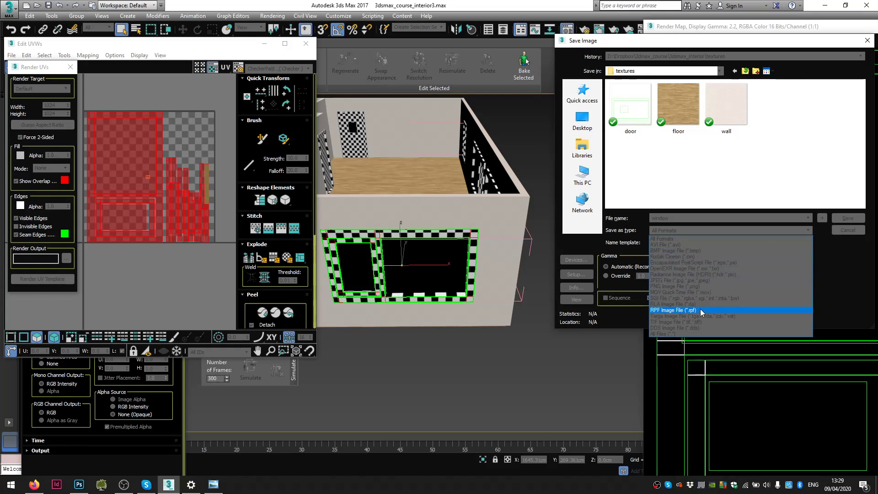
{"action": "left_click", "coordinate": [712, 286]}
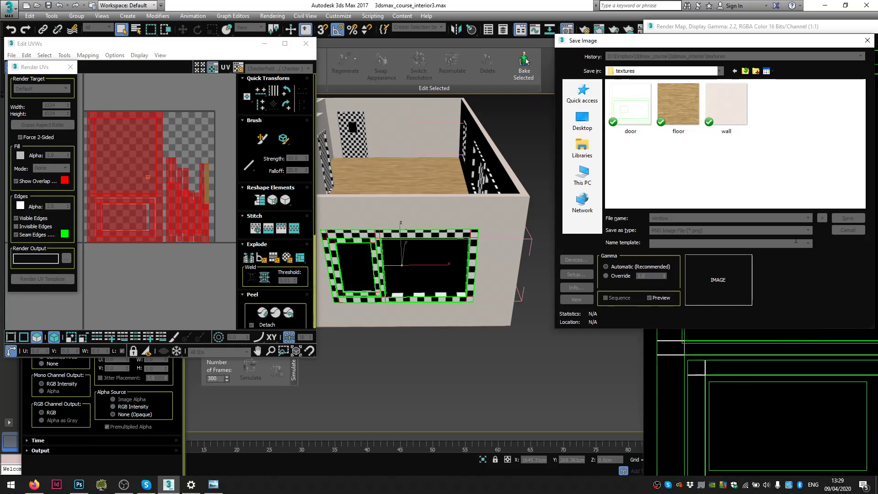
{"action": "left_click", "coordinate": [847, 219]}
{"action": "left_click", "coordinate": [615, 140]}
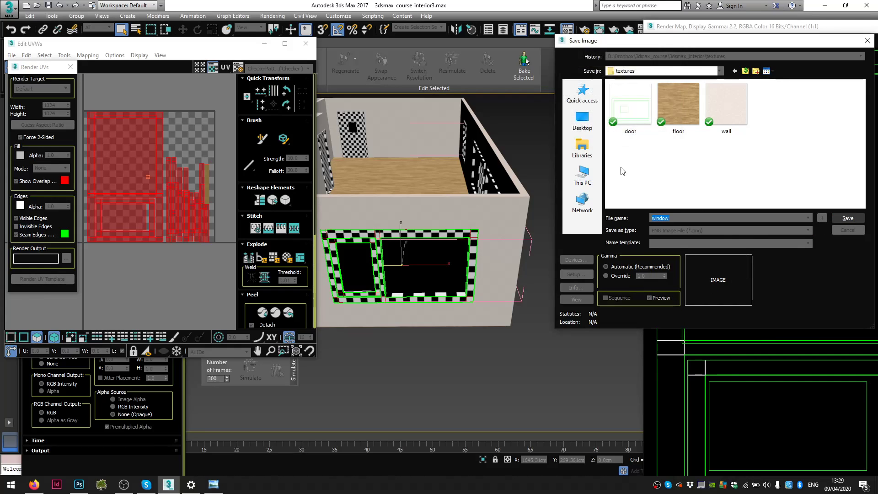
- Switch to Photoshop and open the window PNG template from the textures folder
{"action": "left_click", "coordinate": [83, 485]}
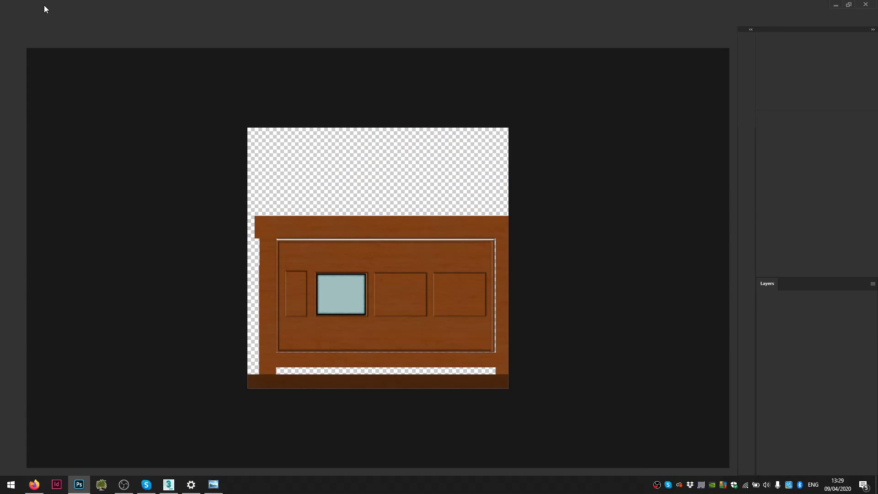
{"action": "left_click", "coordinate": [16, 6]}
{"action": "left_click", "coordinate": [27, 24]}
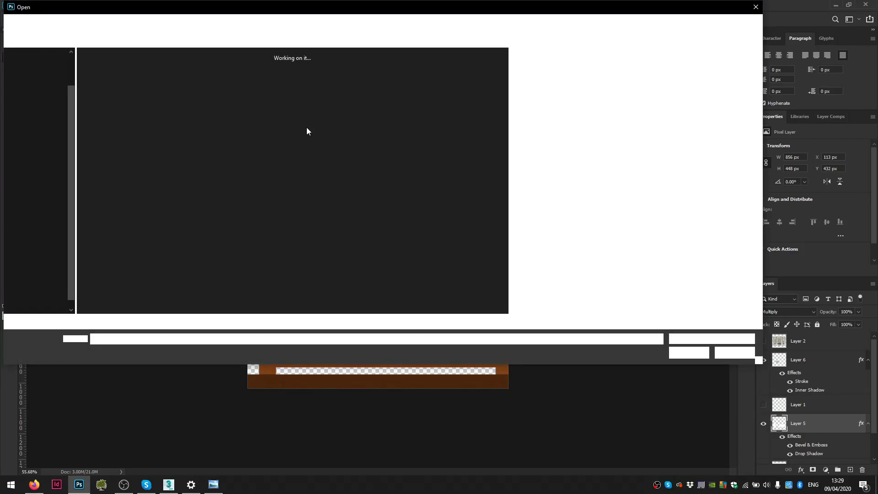
{"action": "left_click", "coordinate": [407, 80]}
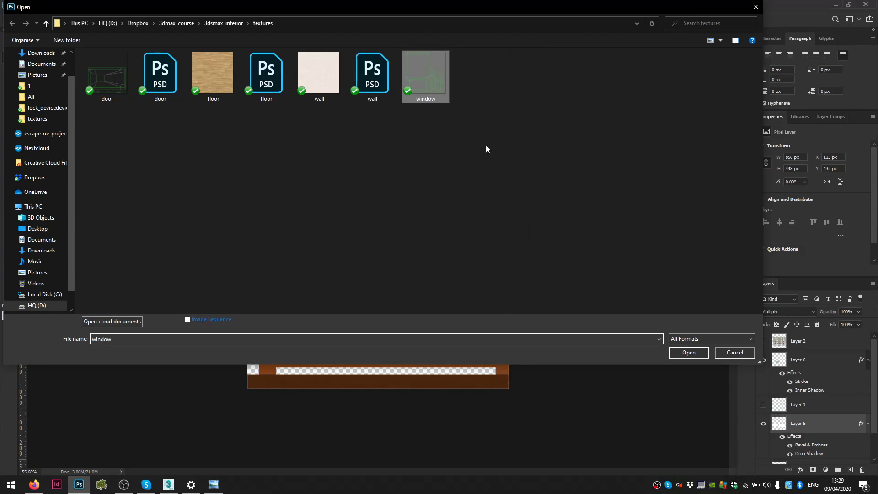
{"action": "left_click", "coordinate": [689, 352]}
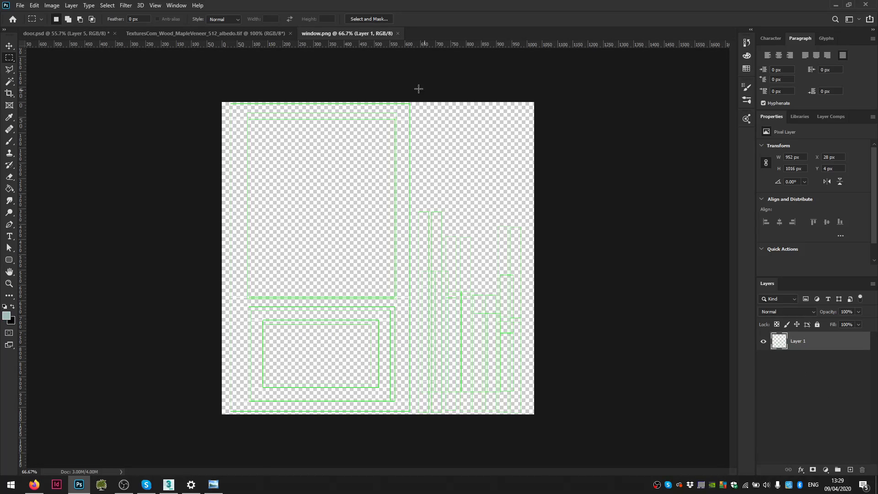
- Copy the wood layer, Layer 4, from door.psd into window.png and place it beneath the UV template layer
{"action": "left_click", "coordinate": [215, 34]}
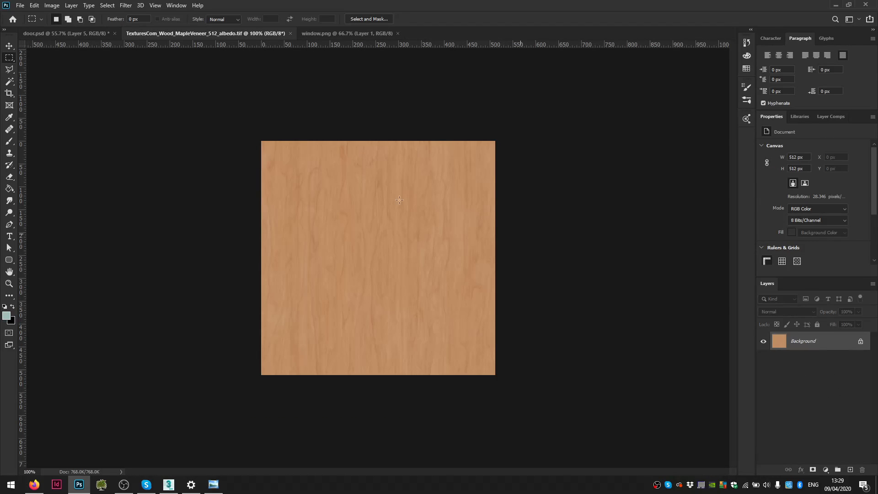
{"action": "left_click", "coordinate": [68, 34]}
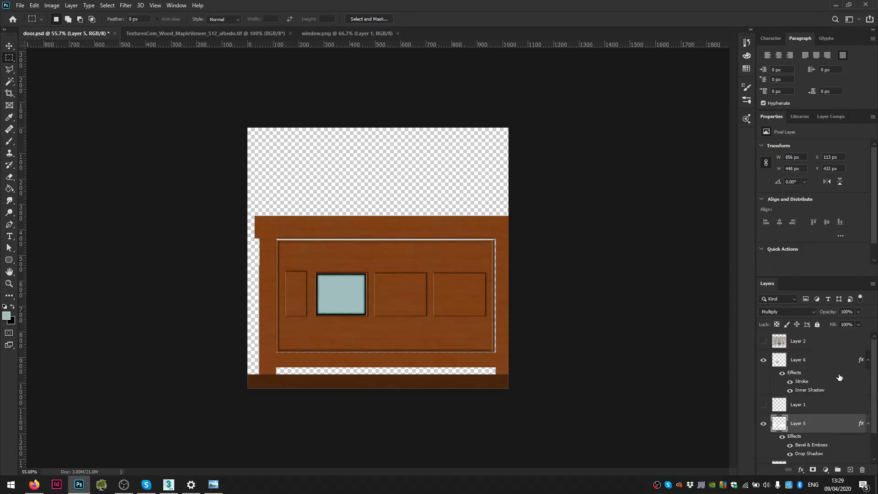
{"action": "left_click", "coordinate": [798, 439]}
{"action": "key", "text": "v"}
{"action": "left_click_drag", "start_coordinate": [331, 287], "coordinate": [435, 333]}
{"action": "left_click_drag", "start_coordinate": [806, 338], "coordinate": [787, 369]}
{"action": "left_click_drag", "start_coordinate": [397, 348], "coordinate": [400, 314]}
- Rotate the copied wood layer by -90 degrees and align it over the main window frame shells
{"action": "key", "text": "ctrl+t"}
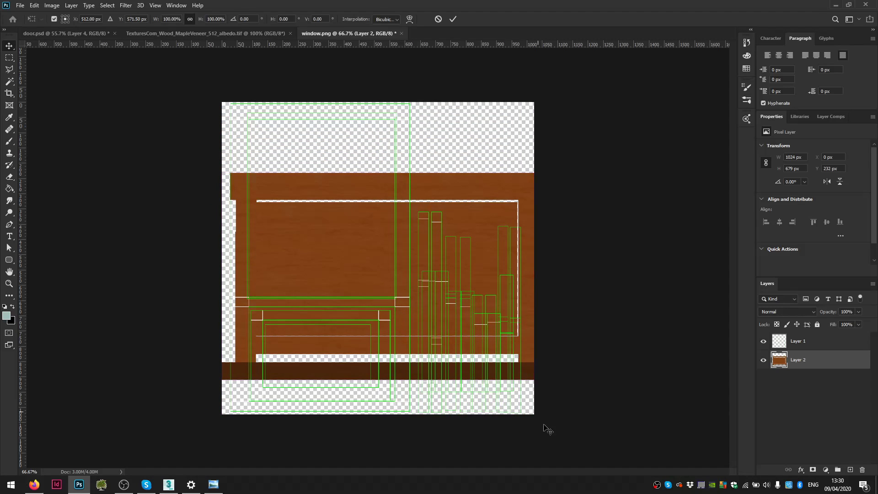
{"action": "left_click_drag", "start_coordinate": [557, 304], "coordinate": [440, 166], "text": "shift"}
{"action": "left_click_drag", "start_coordinate": [422, 204], "coordinate": [370, 182]}
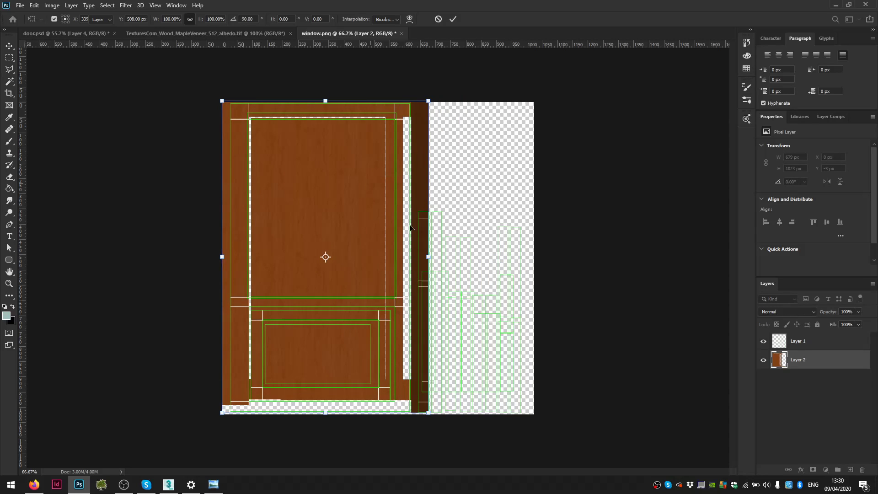
{"action": "key", "text": "Return"}
{"action": "left_click_drag", "start_coordinate": [327, 348], "coordinate": [327, 346]}
- Cover the long vertical gap along the left side of the large wood panel with a selected strip of wood
{"action": "key", "text": "ctrl+0"}
{"action": "scroll", "coordinate": [243, 192], "scroll_direction": "up", "scroll_amount": 1, "text": "alt"}
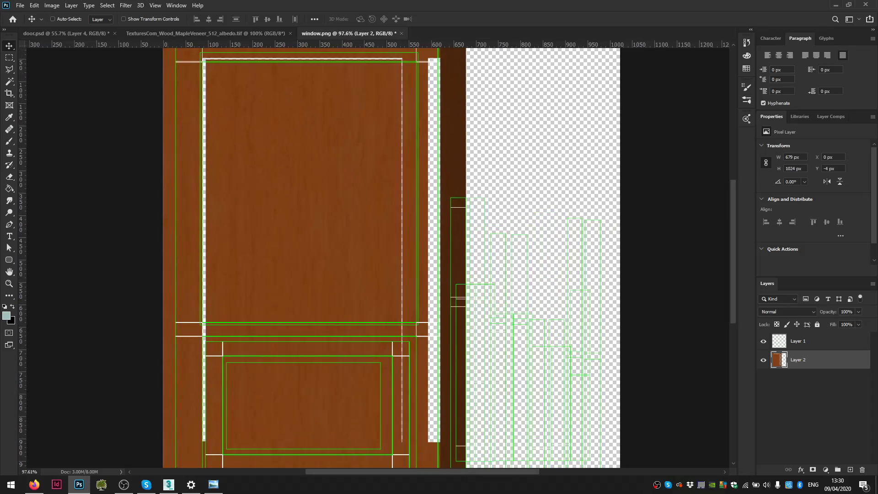
{"action": "left_click", "coordinate": [10, 58]}
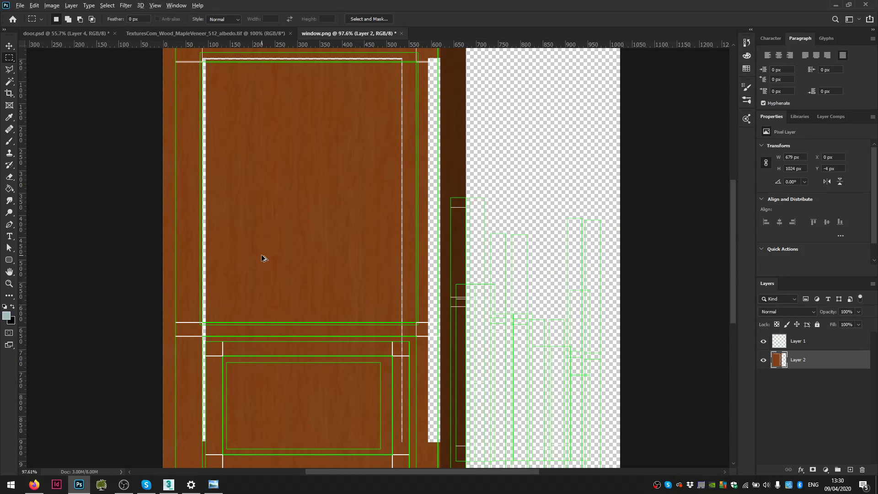
{"action": "scroll", "coordinate": [261, 255], "scroll_direction": "up", "scroll_amount": 1, "text": "alt"}
{"action": "scroll", "coordinate": [280, 206], "scroll_direction": "down", "scroll_amount": 2, "text": "alt"}
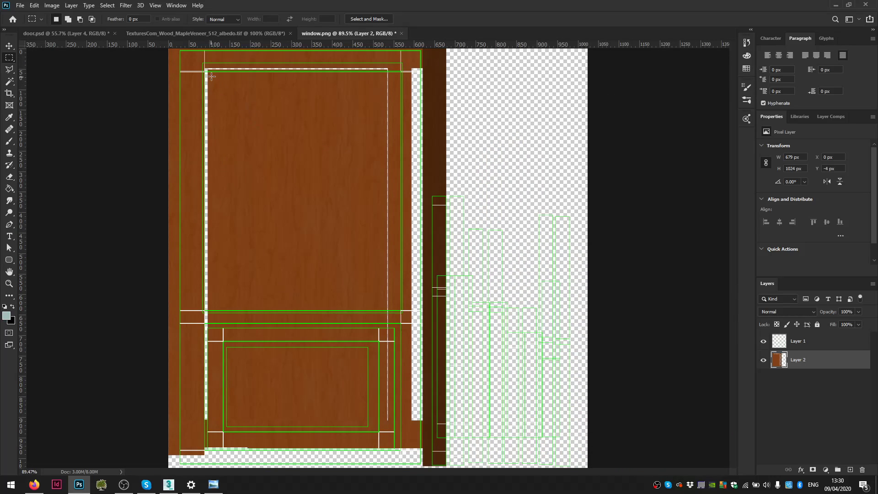
{"action": "left_click_drag", "start_coordinate": [210, 86], "coordinate": [214, 424]}
{"action": "key", "text": "v"}
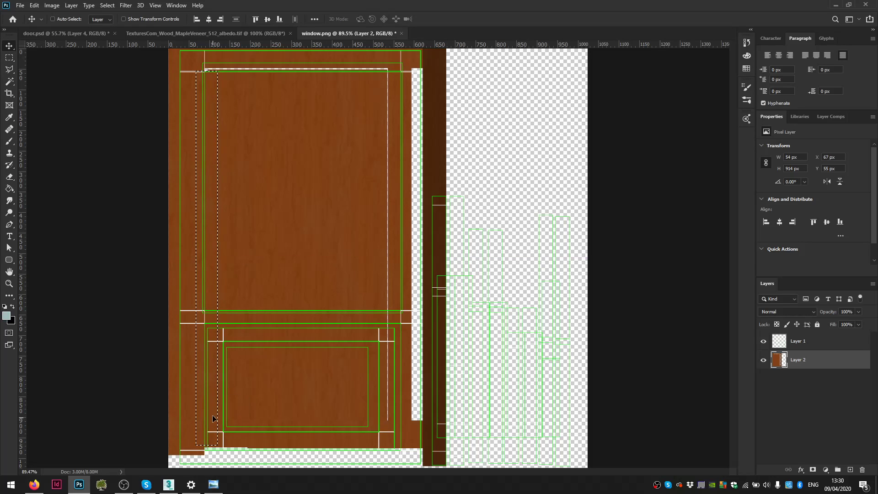
- Select a horizontal strip of wood and move it up to close the thin gap along the panel's upper edge
{"action": "key", "text": "m"}
{"action": "left_click_drag", "start_coordinate": [388, 71], "coordinate": [194, 102]}
{"action": "key", "text": "v"}
{"action": "left_click_drag", "start_coordinate": [265, 83], "coordinate": [265, 70]}
{"action": "key", "text": "m"}
{"action": "key", "text": "ctrl+d"}
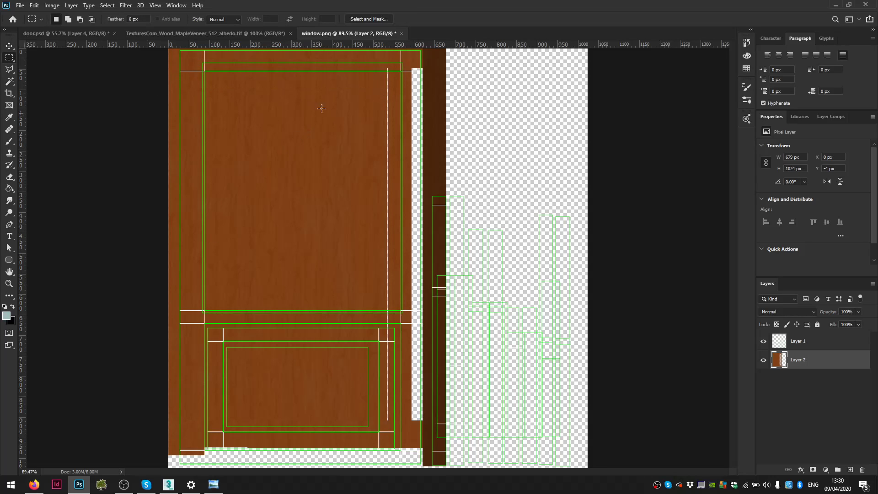
- Cover the thin vertical line near the panel's right edge with adjoining wood and clear the selection
{"action": "left_click_drag", "start_coordinate": [328, 187], "coordinate": [385, 430]}
{"action": "key", "text": "v"}
{"action": "key", "text": "ctrl+d"}
{"action": "scroll", "coordinate": [385, 330], "scroll_direction": "down", "scroll_amount": 1, "text": "alt"}
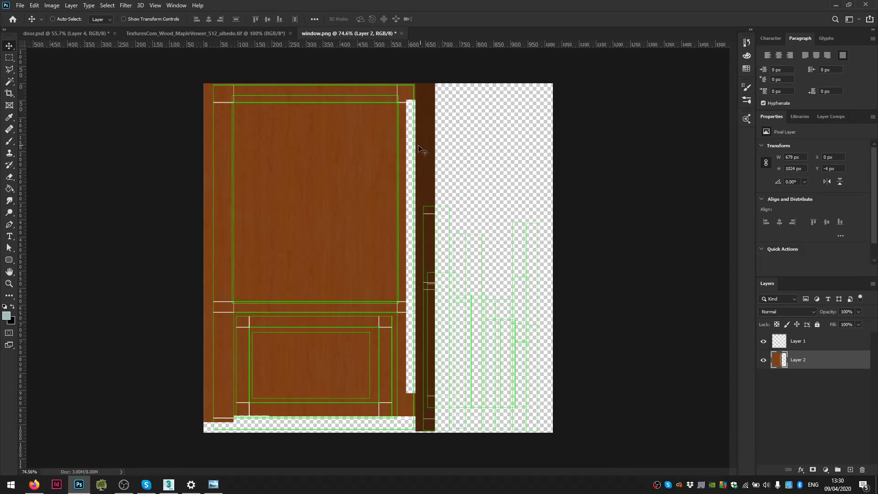
- Duplicate a block of wood over the wide vertical gap and the dark strip right of the frame shells
{"action": "key", "text": "m"}
{"action": "left_click_drag", "start_coordinate": [336, 102], "coordinate": [442, 262]}
{"action": "key", "text": "v"}
{"action": "left_click_drag", "start_coordinate": [442, 263], "coordinate": [441, 418], "text": "alt"}
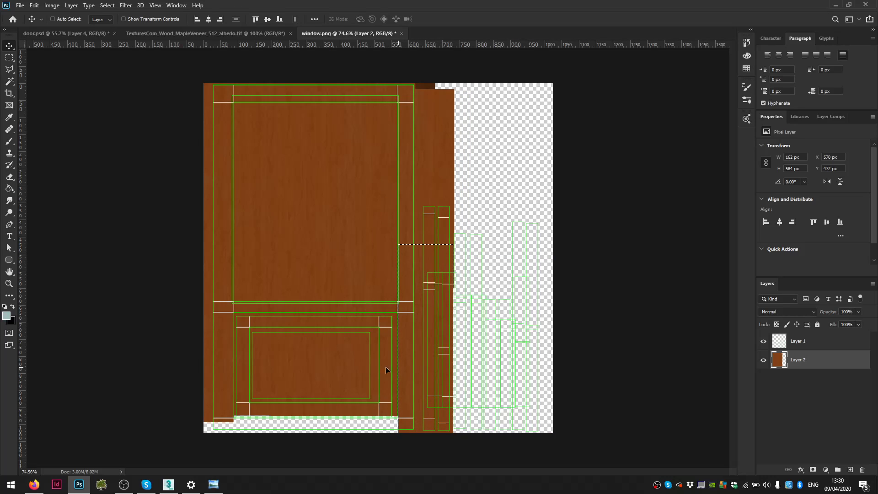
{"action": "key", "text": "ctrl+d"}
- Fill the transparent gap beneath the frame shells with a selected block of wood and clear the selection
{"action": "key", "text": "m"}
{"action": "left_click_drag", "start_coordinate": [213, 340], "coordinate": [398, 416]}
{"action": "key", "text": "v"}
{"action": "key", "text": "ctrl+d"}
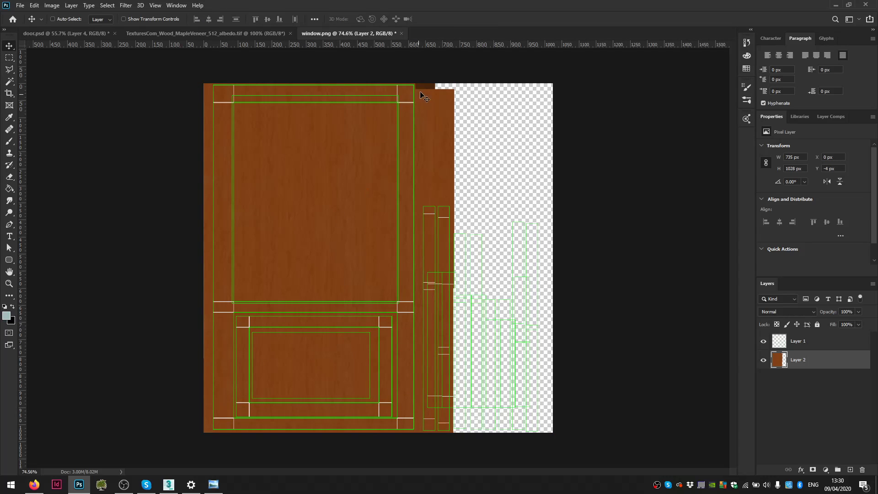
- Duplicate the full-height block of wood to the right so it covers the rest of the canvas
{"action": "key", "text": "m"}
{"action": "left_click_drag", "start_coordinate": [402, 84], "coordinate": [197, 440]}
{"action": "key", "text": "v"}
{"action": "left_click_drag", "start_coordinate": [225, 348], "coordinate": [452, 344], "text": "alt"}
{"action": "key", "text": "ctrl+d"}
- Darken the wood behind the narrow strip shells at the lower right with a Brightness of -69
{"action": "key", "text": "m"}
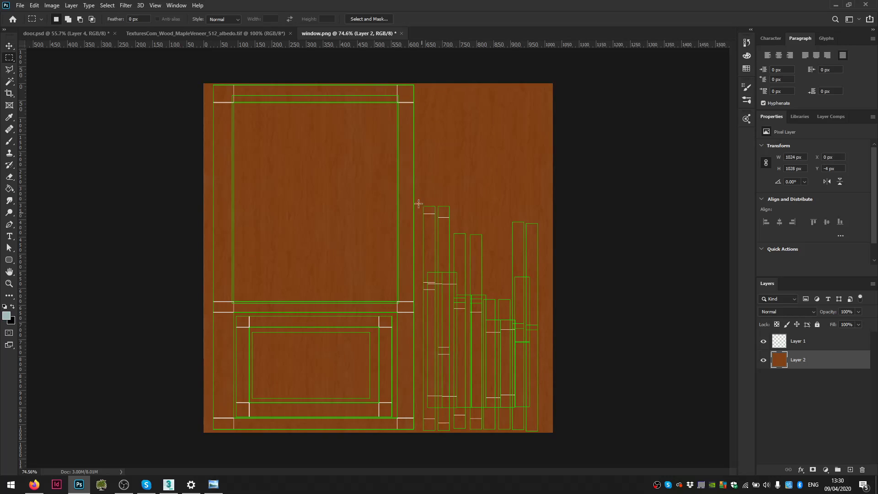
{"action": "left_click_drag", "start_coordinate": [420, 193], "coordinate": [577, 491]}
{"action": "left_click", "coordinate": [51, 5]}
{"action": "mouse_move", "coordinate": [78, 28]}
{"action": "left_click", "coordinate": [172, 28]}
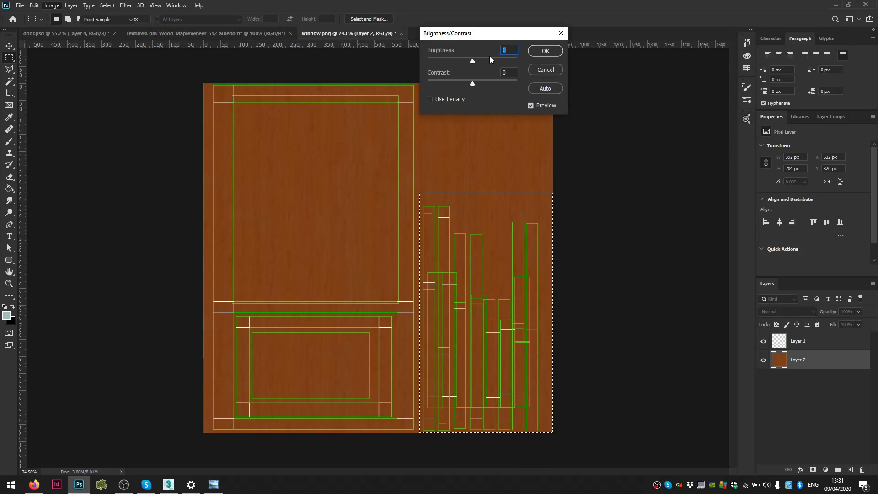
{"action": "left_click_drag", "start_coordinate": [464, 62], "coordinate": [452, 61]}
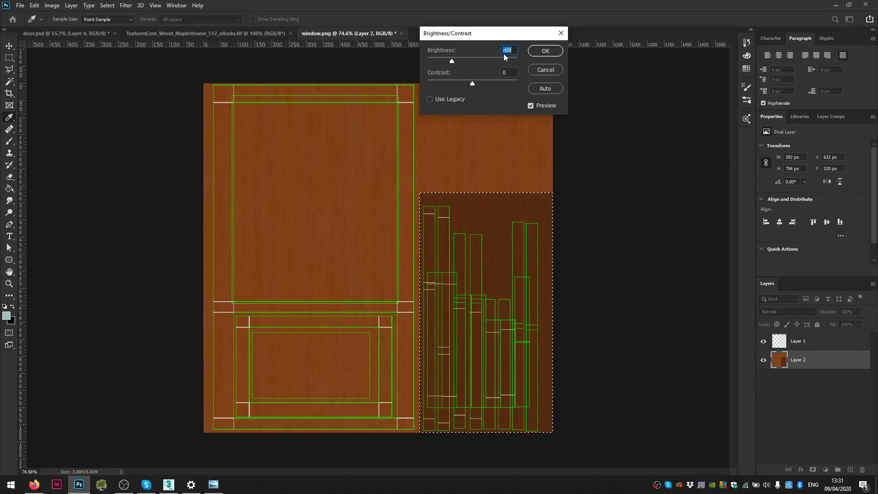
{"action": "left_click", "coordinate": [545, 52]}
{"action": "key", "text": "Return"}
{"action": "key", "text": "ctrl+d"}
- Select the large glass rectangle and add the smaller lower glass rectangle to the selection
{"action": "left_click_drag", "start_coordinate": [236, 104], "coordinate": [396, 301]}
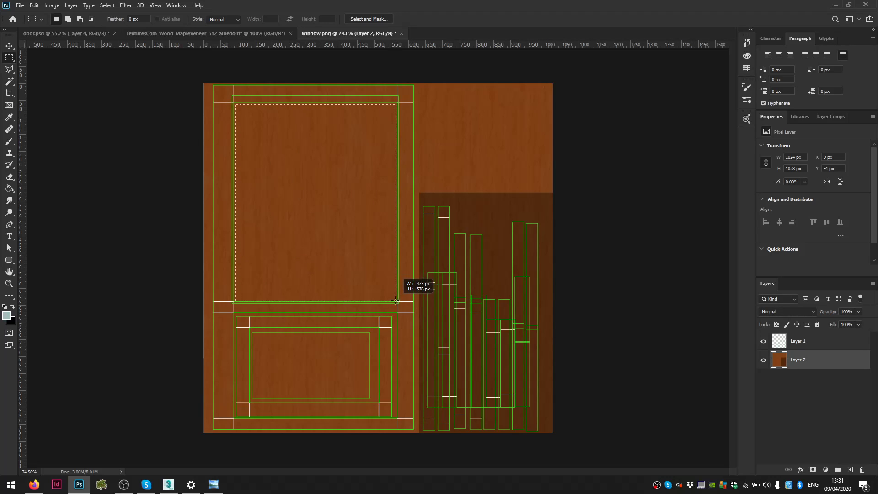
{"action": "left_click_drag", "start_coordinate": [251, 329], "coordinate": [375, 399], "text": "shift"}
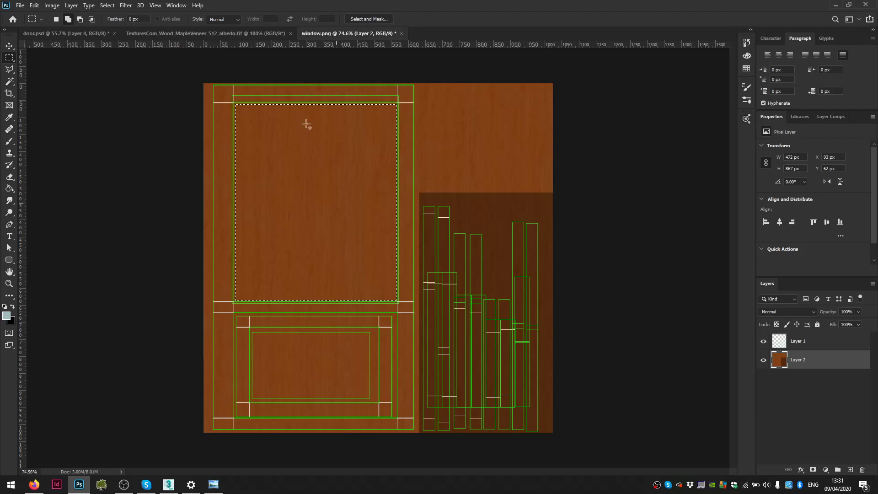
- Copy the layer style of Layer 5 in door.psd
{"action": "left_click", "coordinate": [75, 33]}
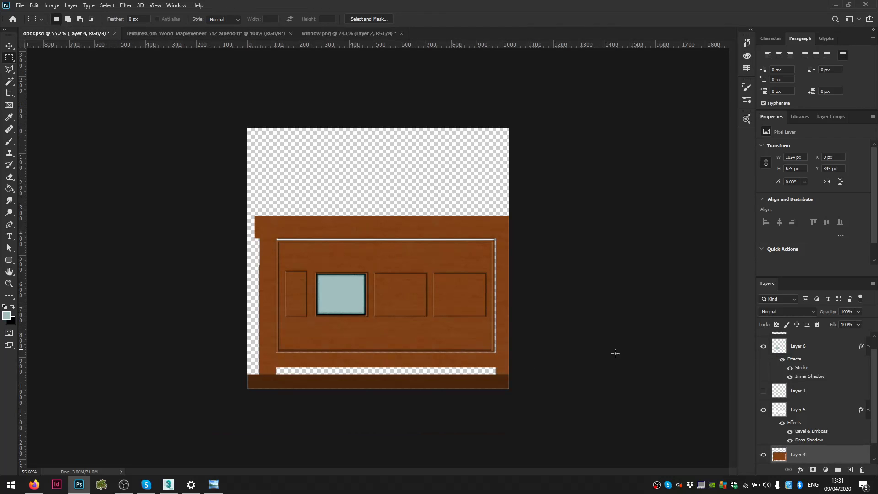
{"action": "right_click", "coordinate": [809, 418]}
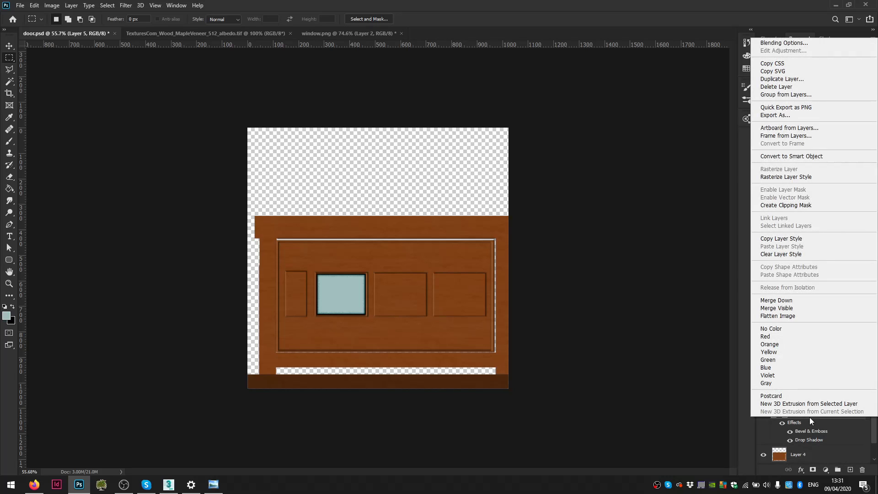
{"action": "left_click", "coordinate": [801, 238]}
- Add a new layer above the wood in window.png and fill both glass selections with the light blue foreground colour
{"action": "left_click", "coordinate": [325, 34]}
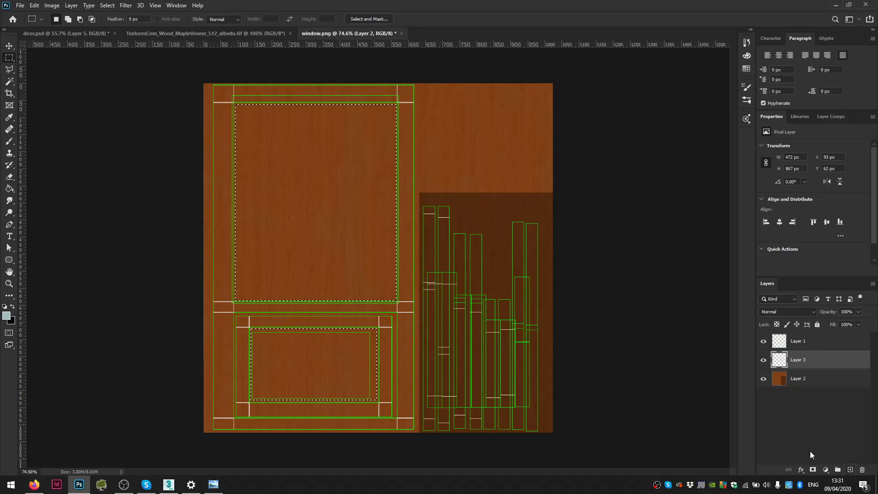
{"action": "left_click", "coordinate": [9, 188]}
{"action": "left_click", "coordinate": [378, 247]}
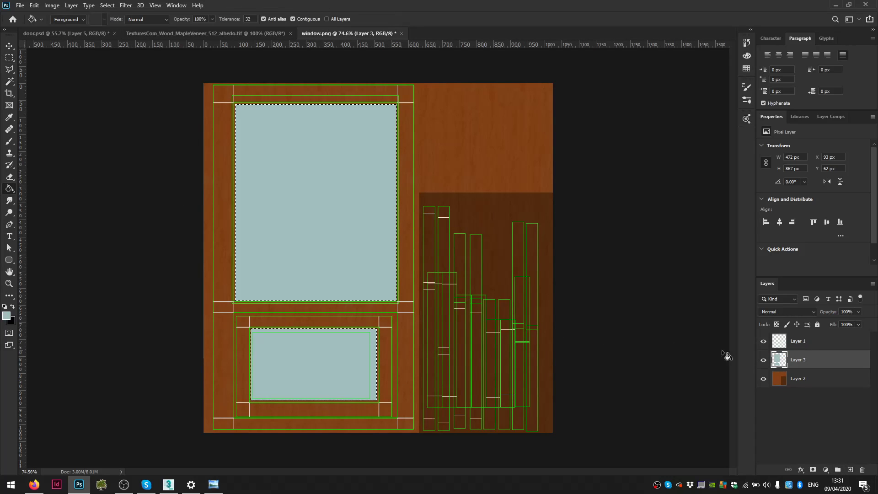
- Try the copied Bevel & Emboss and Drop Shadow style on the glass layer, then undo it
{"action": "right_click", "coordinate": [826, 360]}
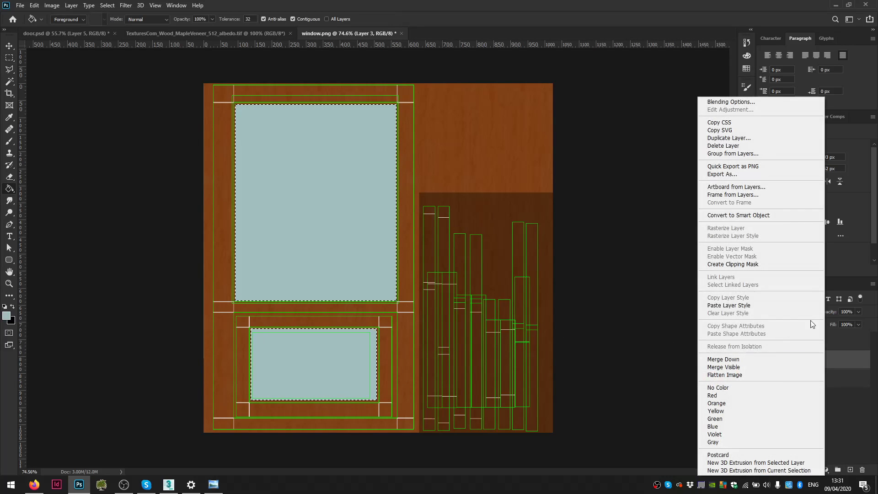
{"action": "left_click", "coordinate": [740, 305]}
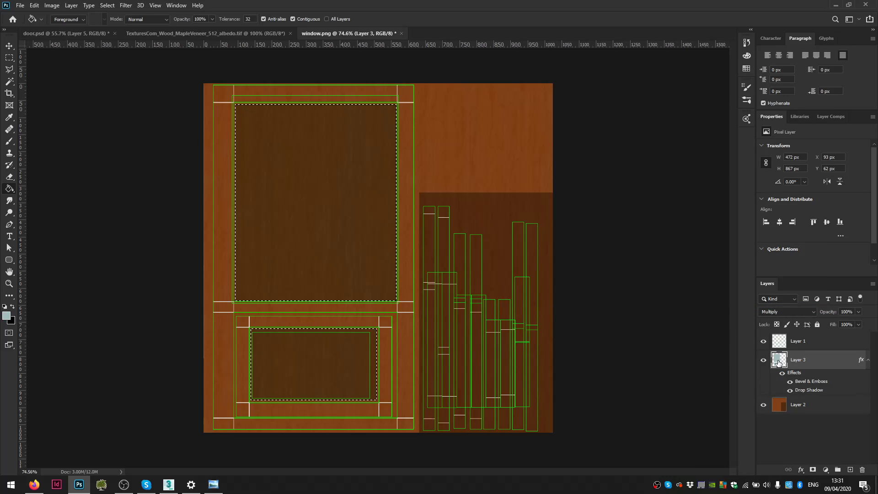
{"action": "scroll", "coordinate": [290, 317], "scroll_direction": "up", "scroll_amount": 8, "text": "alt"}
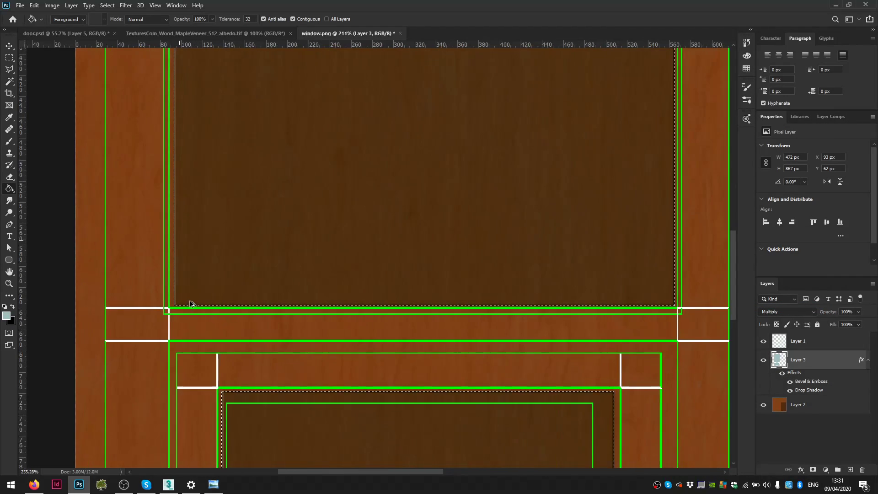
{"action": "scroll", "coordinate": [194, 301], "scroll_direction": "up", "scroll_amount": 2, "text": "alt"}
{"action": "scroll", "coordinate": [197, 300], "scroll_direction": "down", "scroll_amount": 4, "text": "alt"}
{"action": "key", "text": "ctrl+z"}
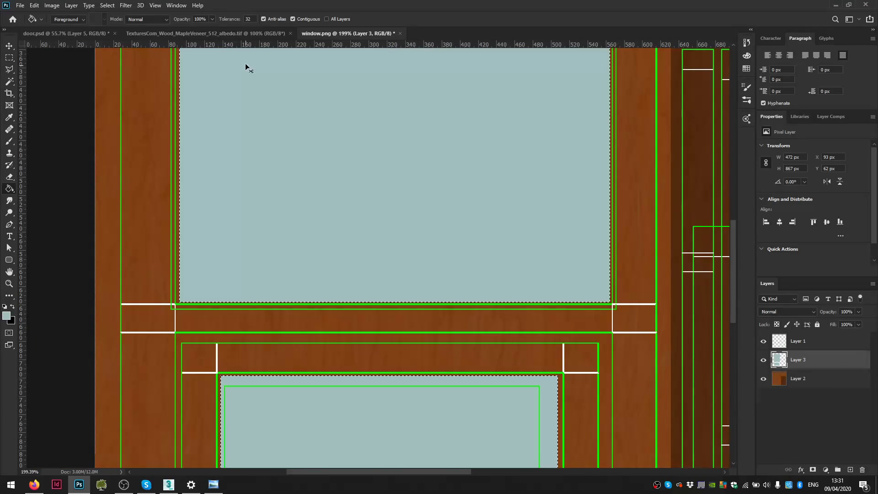
- Copy the Stroke and Inner Shadow style from Layer 6 of door.psd onto the glass layer and clear the selection
{"action": "left_click", "coordinate": [77, 32]}
{"action": "right_click", "coordinate": [824, 371]}
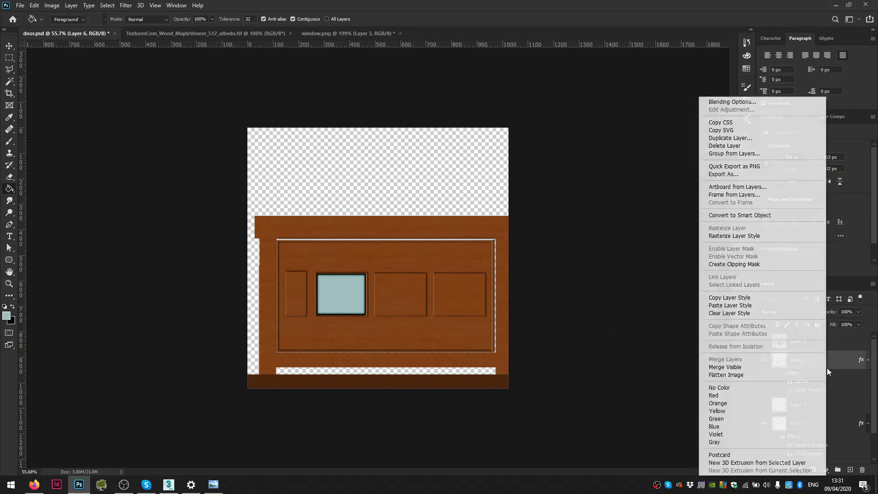
{"action": "left_click", "coordinate": [732, 298]}
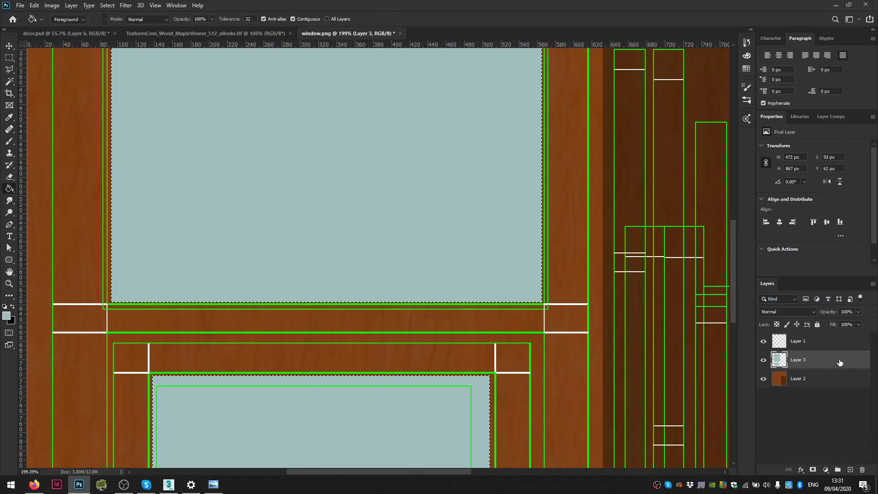
{"action": "right_click", "coordinate": [840, 362]}
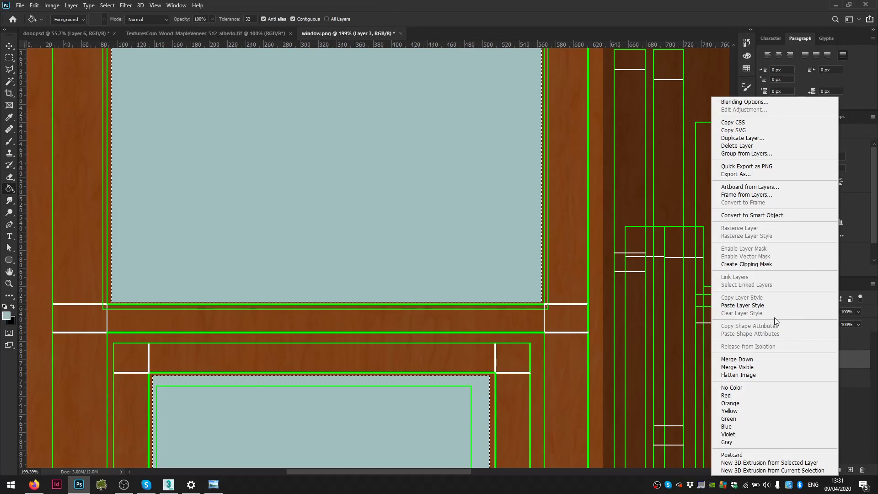
{"action": "left_click", "coordinate": [774, 306]}
{"action": "key", "text": "ctrl+d"}
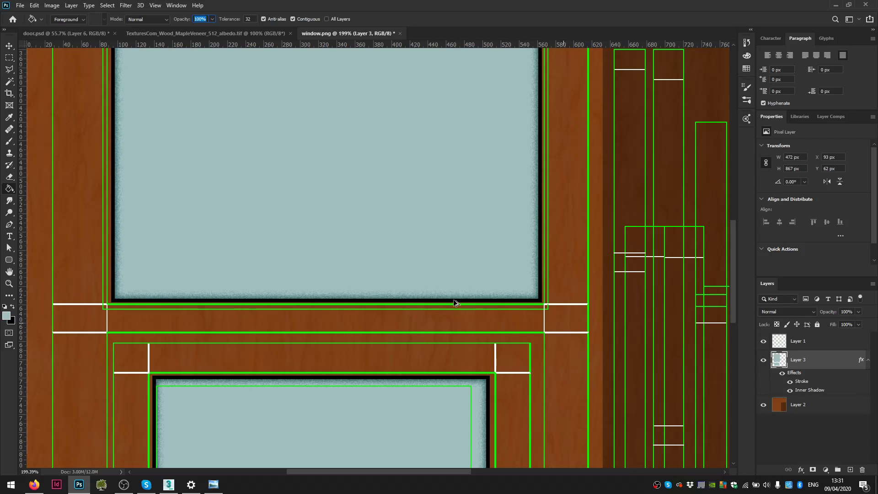
- Hide the UV template layer in window.png
{"action": "left_click", "coordinate": [14, 56]}
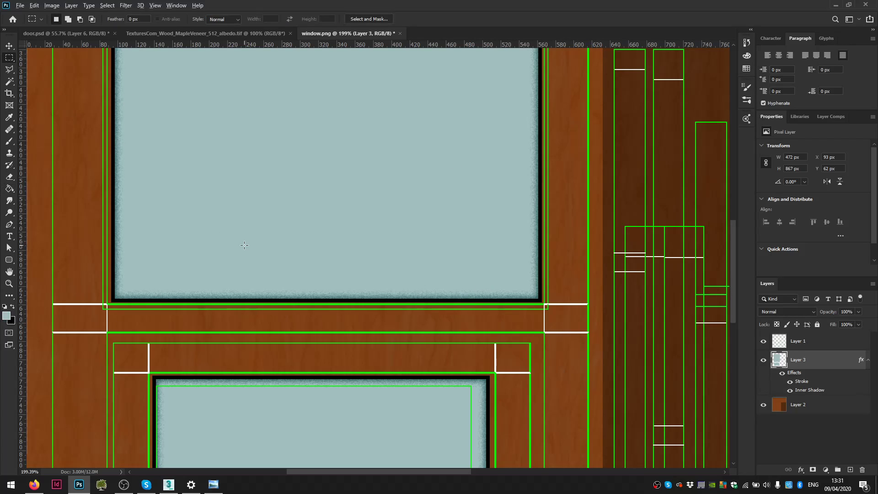
{"action": "scroll", "coordinate": [249, 254], "scroll_direction": "down", "scroll_amount": 5, "text": "alt"}
{"action": "left_click", "coordinate": [763, 342]}
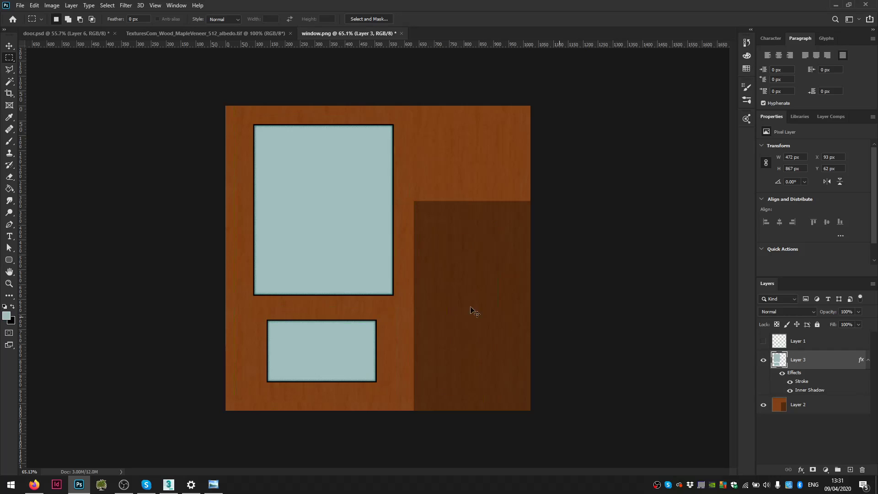
- Save the layered window texture as window.psd with Maximize Compatibility enabled
{"action": "key", "text": "ctrl+shift+s"}
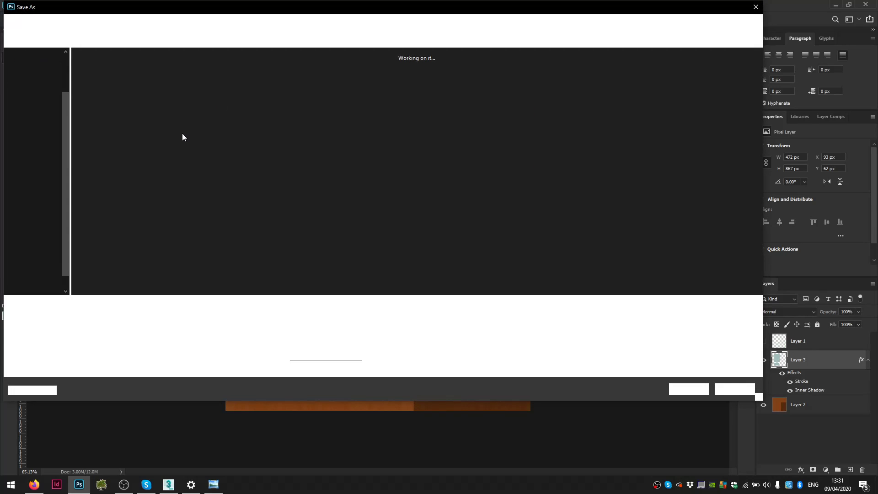
{"action": "left_click", "coordinate": [688, 390]}
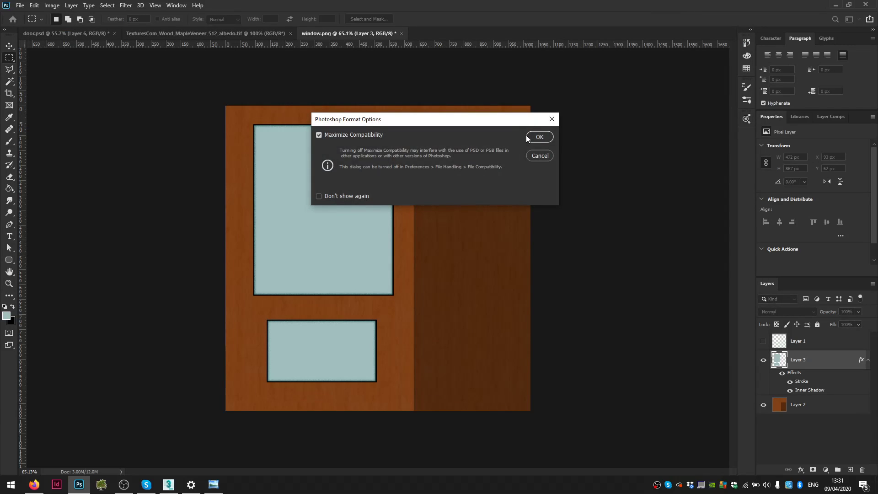
{"action": "left_click", "coordinate": [539, 137]}
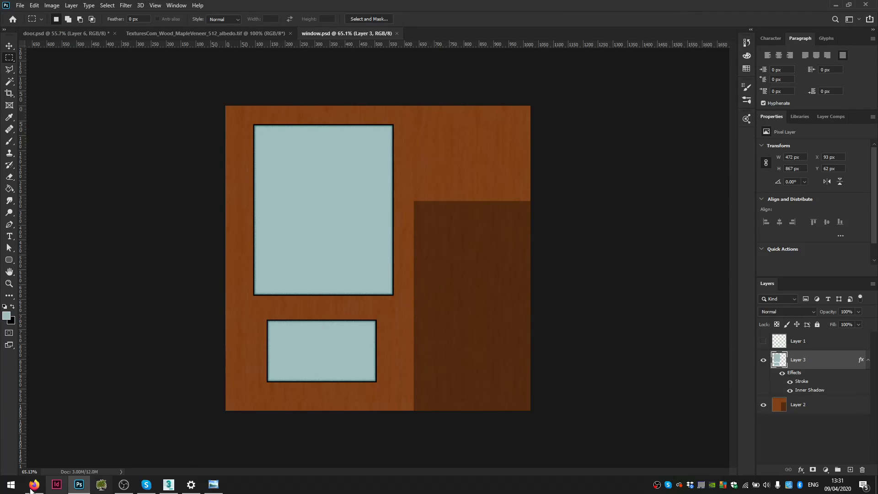
- Switch to 3ds Max and close the Edit UVWs editor and the rendered UV template
{"action": "mouse_move", "coordinate": [172, 489]}
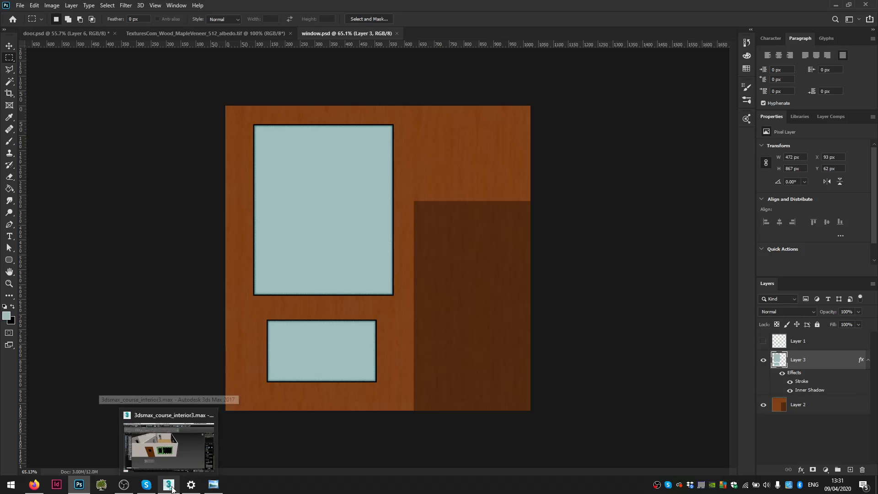
{"action": "left_click", "coordinate": [174, 452]}
{"action": "middle_click_drag", "start_coordinate": [494, 281], "coordinate": [515, 291]}
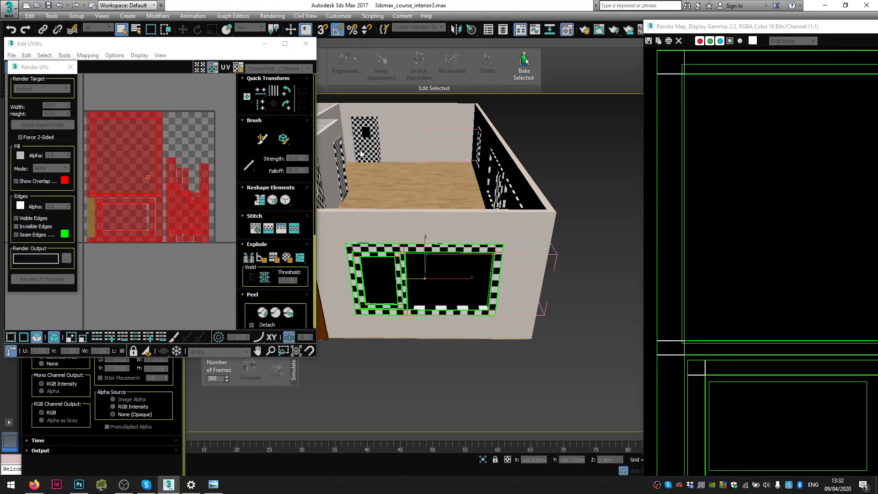
{"action": "left_click", "coordinate": [315, 44]}
{"action": "left_click_drag", "start_coordinate": [849, 27], "coordinate": [413, 63]}
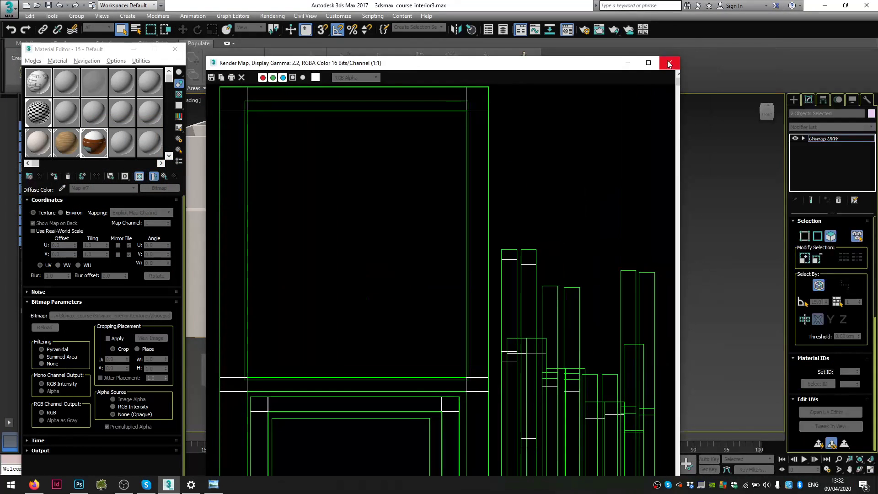
{"action": "left_click", "coordinate": [670, 63]}
- Collapse the Unwrap UVW modifier on the selected window parts into their base geometry
{"action": "right_click", "coordinate": [845, 139]}
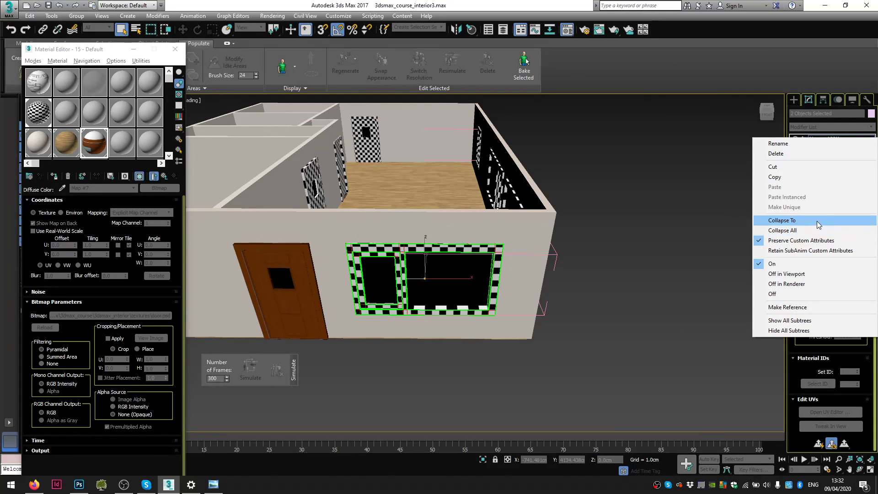
{"action": "left_click", "coordinate": [819, 223]}
{"action": "left_click", "coordinate": [484, 277]}
- Load window.psd as a collapsed-layers Bitmap in the Diffuse map of the unused 16 - Default material
{"action": "mouse_move", "coordinate": [484, 280]}
{"action": "middle_mouse_down"}
{"action": "mouse_move", "coordinate": [558, 277]}
{"action": "mouse_move", "coordinate": [481, 263]}
{"action": "middle_mouse_up"}
{"action": "middle_click_drag", "start_coordinate": [430, 183], "coordinate": [496, 222], "text": "alt"}
{"action": "scroll", "coordinate": [496, 222], "scroll_direction": "up", "scroll_amount": 3}
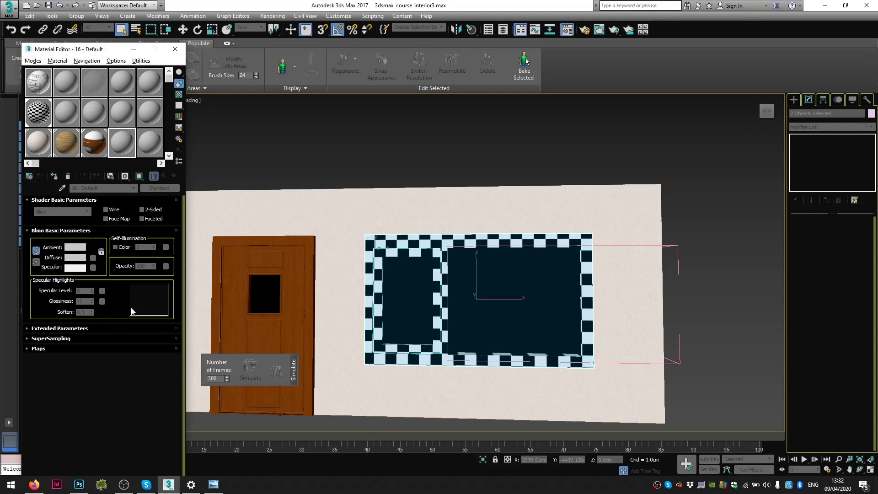
{"action": "left_click", "coordinate": [93, 258]}
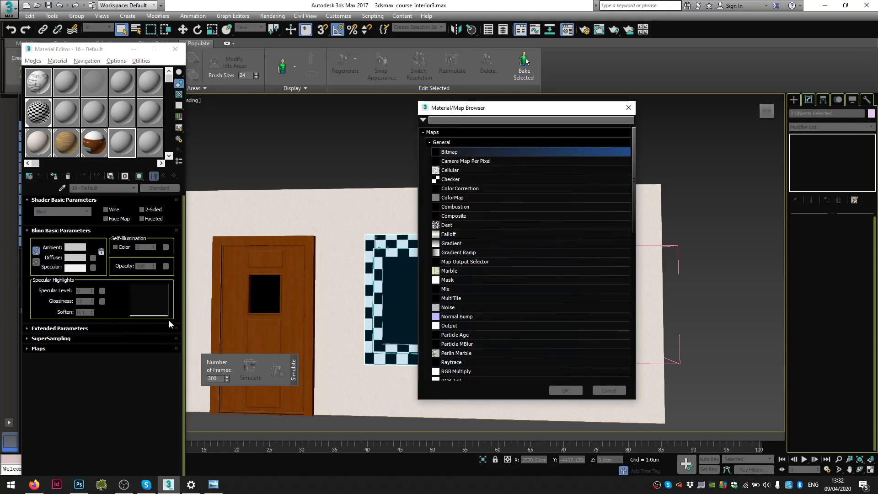
{"action": "double_click", "coordinate": [457, 150]}
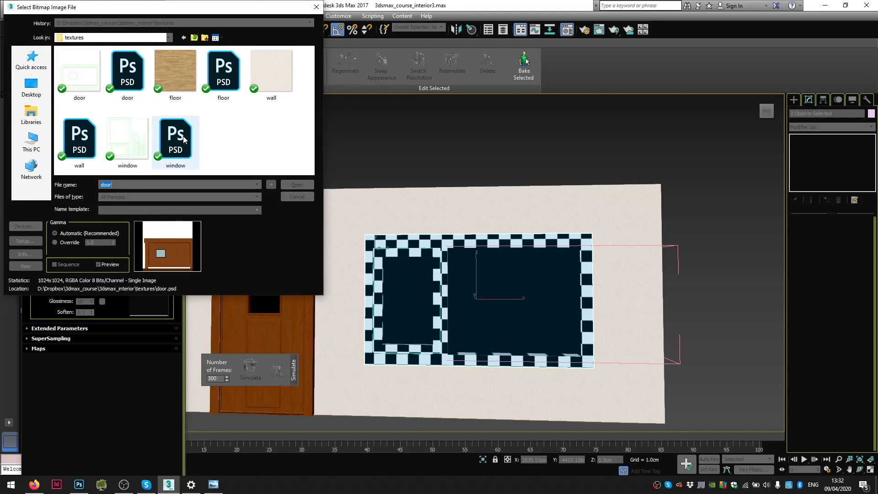
{"action": "double_click", "coordinate": [183, 138]}
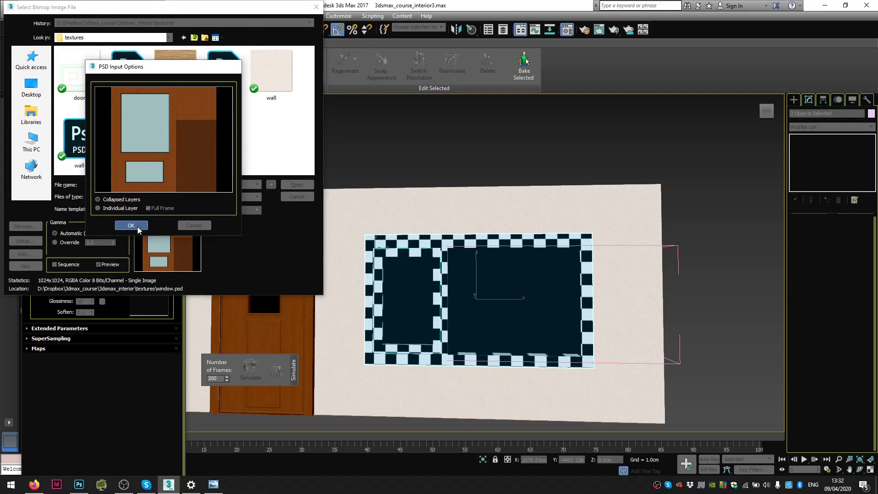
{"action": "left_click", "coordinate": [138, 228]}
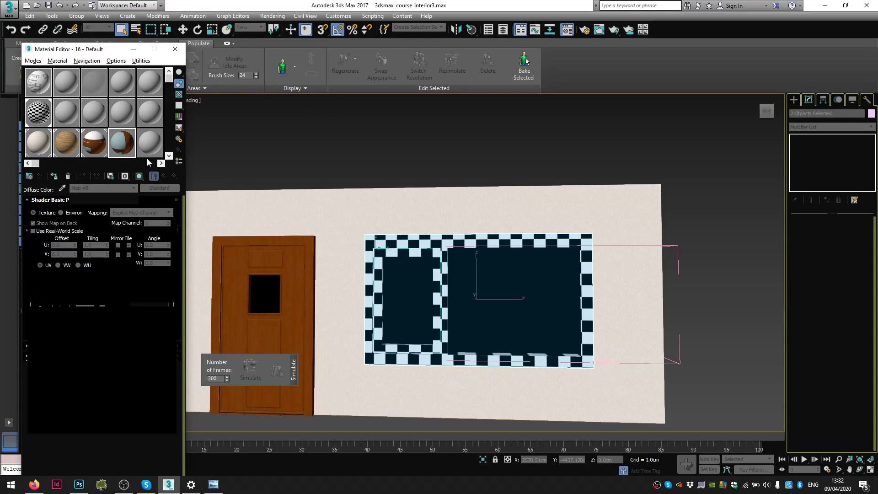
- Assign the window material to both selected window parts and display its texture in the viewport
{"action": "left_click_drag", "start_coordinate": [465, 315], "coordinate": [466, 315]}
{"action": "left_click", "coordinate": [443, 252]}
{"action": "middle_click_drag", "start_coordinate": [498, 304], "coordinate": [614, 271], "text": "alt"}
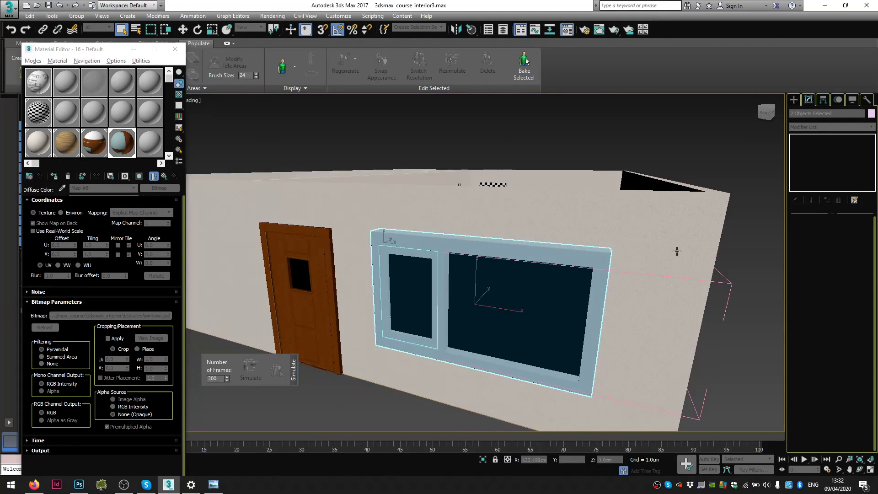
{"action": "left_click", "coordinate": [139, 175]}
{"action": "key", "text": "f"}
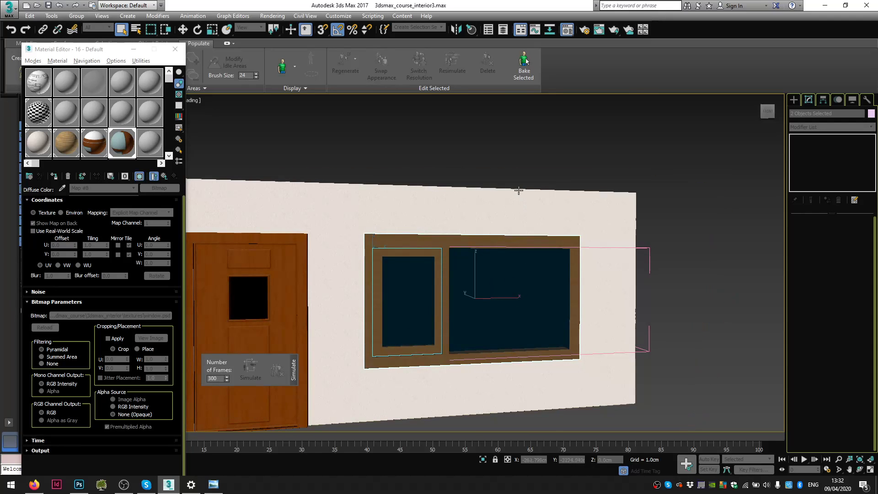
- Deselect the window and inspect its wood frame and glass texture from outside and inside the room
{"action": "left_click", "coordinate": [486, 225]}
{"action": "middle_click_drag", "start_coordinate": [487, 225], "coordinate": [277, 287], "text": "alt"}
{"action": "scroll", "coordinate": [277, 287], "scroll_direction": "up", "scroll_amount": 3}
{"action": "scroll", "coordinate": [315, 299], "scroll_direction": "up", "scroll_amount": 4}
{"action": "scroll", "coordinate": [330, 304], "scroll_direction": "down", "scroll_amount": 6}
{"action": "middle_click_drag", "start_coordinate": [329, 303], "coordinate": [420, 308], "text": "alt"}
{"action": "scroll", "coordinate": [419, 308], "scroll_direction": "up", "scroll_amount": 3}
{"action": "middle_click_drag", "start_coordinate": [402, 272], "coordinate": [359, 284], "text": "alt"}
{"action": "scroll", "coordinate": [516, 246], "scroll_direction": "down", "scroll_amount": 4}
{"action": "scroll", "coordinate": [536, 261], "scroll_direction": "down", "scroll_amount": 3}
{"action": "scroll", "coordinate": [359, 283], "scroll_direction": "up", "scroll_amount": 4}
{"action": "scroll", "coordinate": [468, 249], "scroll_direction": "up", "scroll_amount": 2}
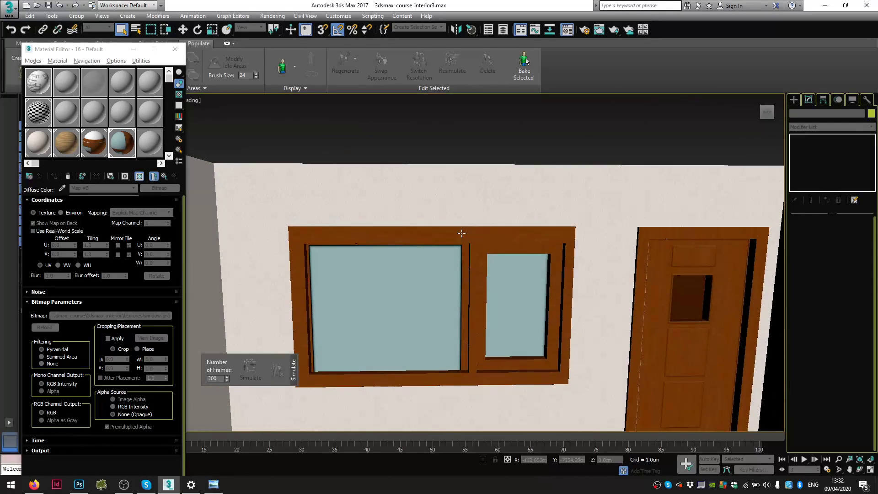
{"action": "scroll", "coordinate": [499, 292], "scroll_direction": "up", "scroll_amount": 5}
{"action": "scroll", "coordinate": [520, 293], "scroll_direction": "down", "scroll_amount": 5}
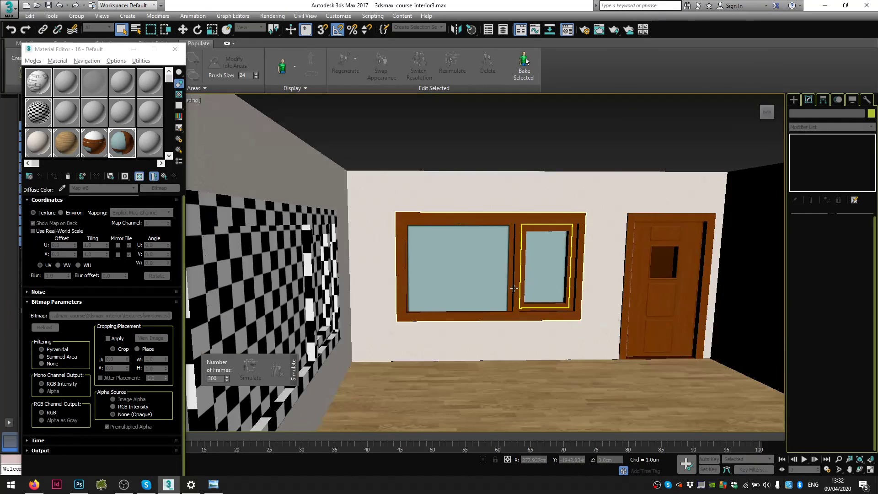
{"action": "scroll", "coordinate": [506, 278], "scroll_direction": "up", "scroll_amount": 5}
- Add an Unwrap UVW modifier to the outer window frame object and open its UV editor
{"action": "left_click", "coordinate": [531, 257]}
{"action": "middle_click_drag", "start_coordinate": [530, 257], "coordinate": [505, 255]}
{"action": "left_click", "coordinate": [840, 127]}
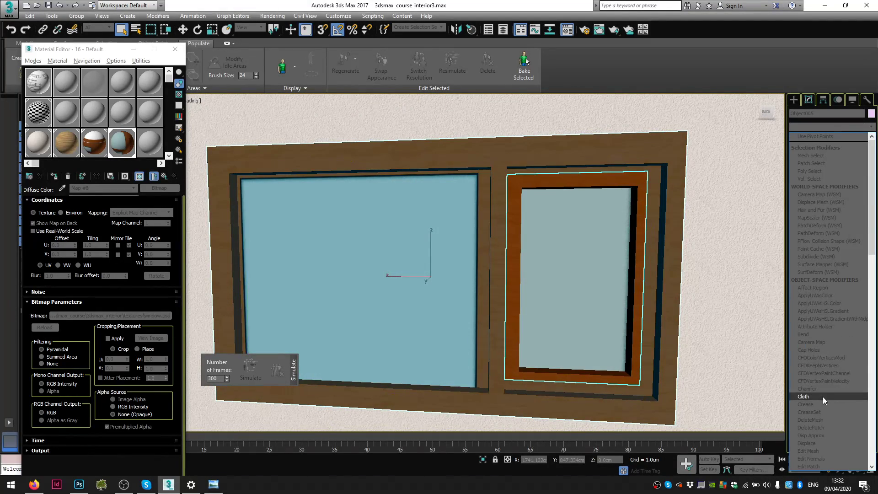
{"action": "scroll", "coordinate": [823, 397], "scroll_direction": "down", "scroll_amount": 15}
{"action": "left_click", "coordinate": [817, 388]}
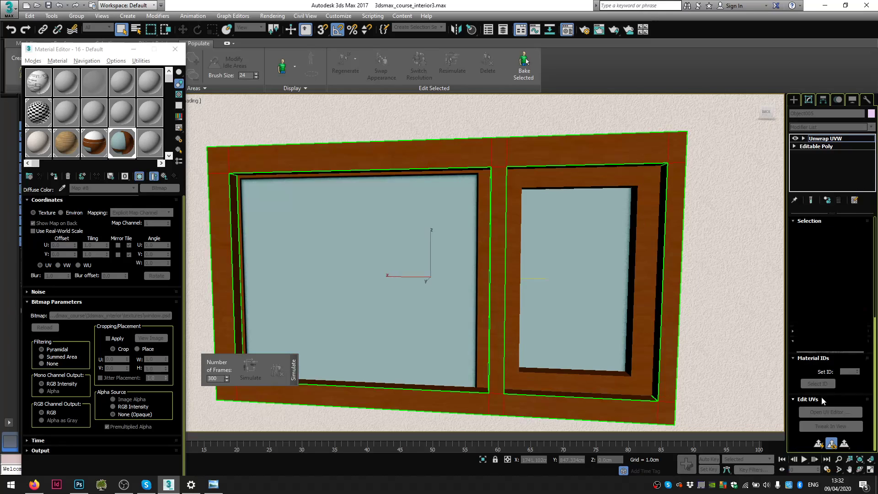
{"action": "left_click", "coordinate": [849, 413]}
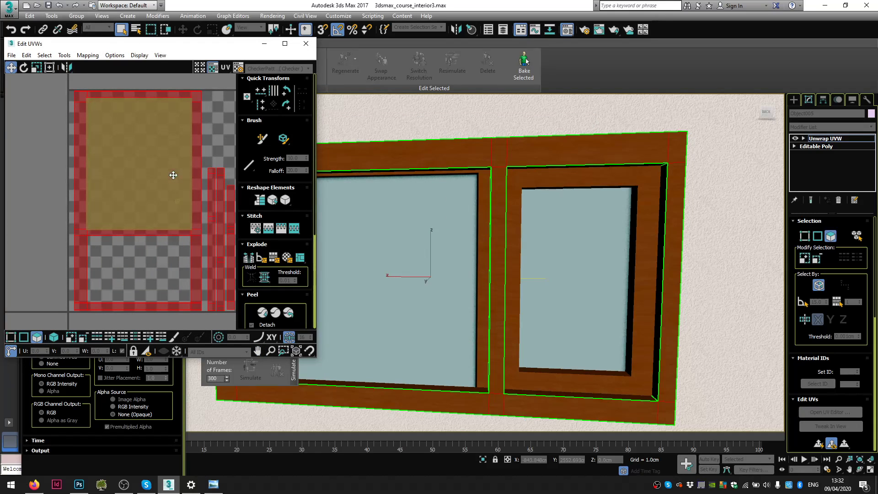
- Try scaling down the UV polygon of the large glass pane, then undo the scaling
{"action": "left_click", "coordinate": [219, 111]}
{"action": "left_click", "coordinate": [163, 137]}
{"action": "right_click", "coordinate": [163, 138]}
{"action": "left_click", "coordinate": [183, 170]}
{"action": "left_click_drag", "start_coordinate": [180, 160], "coordinate": [165, 168]}
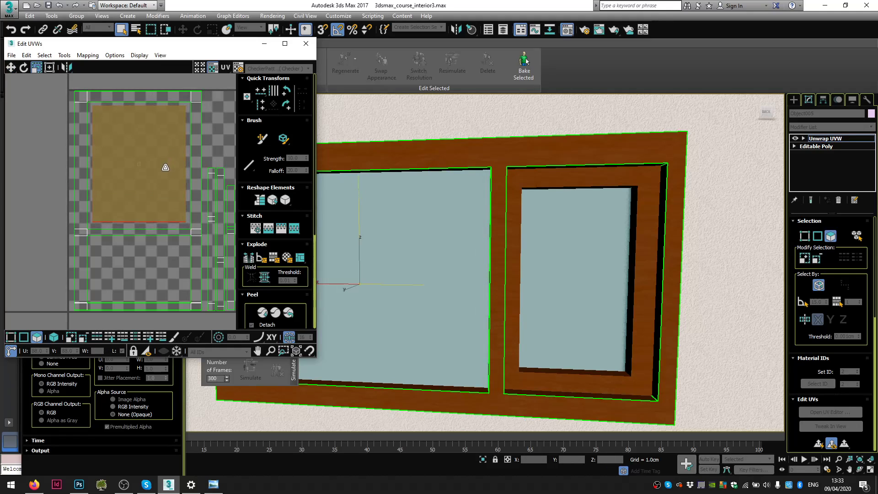
{"action": "key", "text": "ctrl+z"}
- Show the window.psd map as the UV editor background instead of the checker pattern
{"action": "left_click", "coordinate": [282, 70]}
{"action": "left_click", "coordinate": [277, 92]}
{"action": "middle_click_drag", "start_coordinate": [174, 148], "coordinate": [178, 151]}
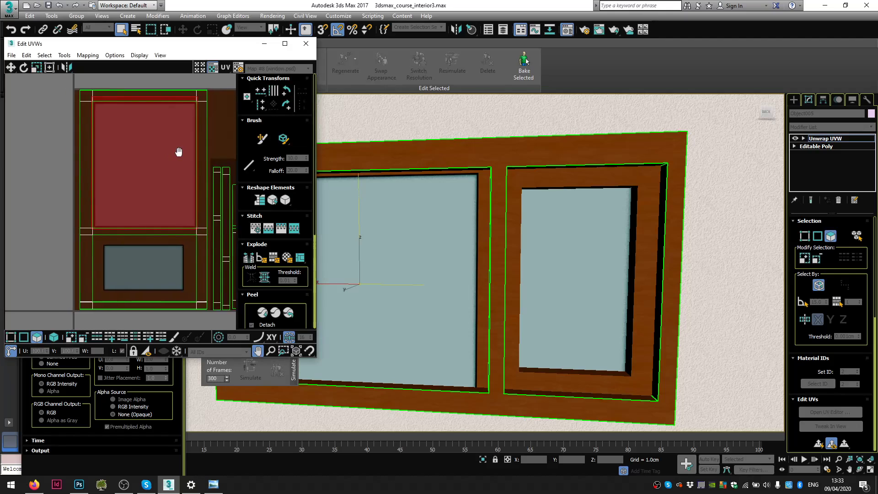
{"action": "scroll", "coordinate": [167, 144], "scroll_direction": "up", "scroll_amount": 2}
- Scale and reposition the large glass pane's UV polygon to fit the painted glass area
{"action": "left_click_drag", "start_coordinate": [166, 143], "coordinate": [164, 152]}
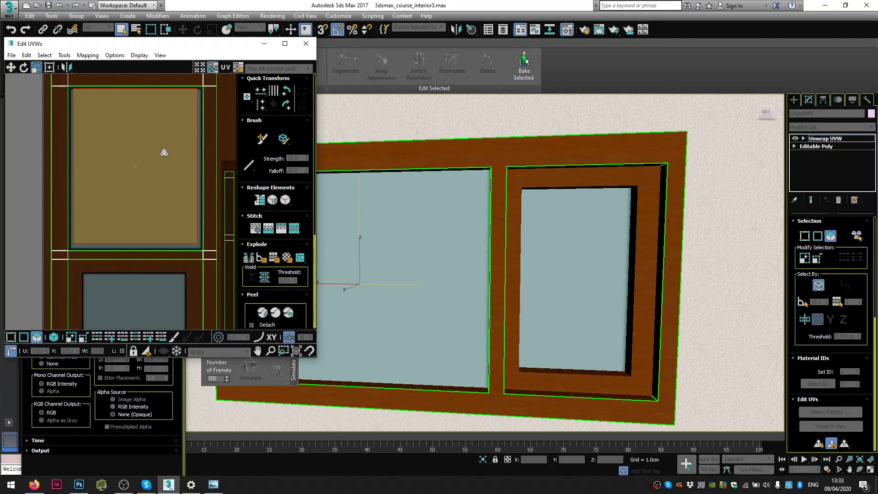
{"action": "left_click_drag", "start_coordinate": [171, 160], "coordinate": [170, 159], "text": "shift"}
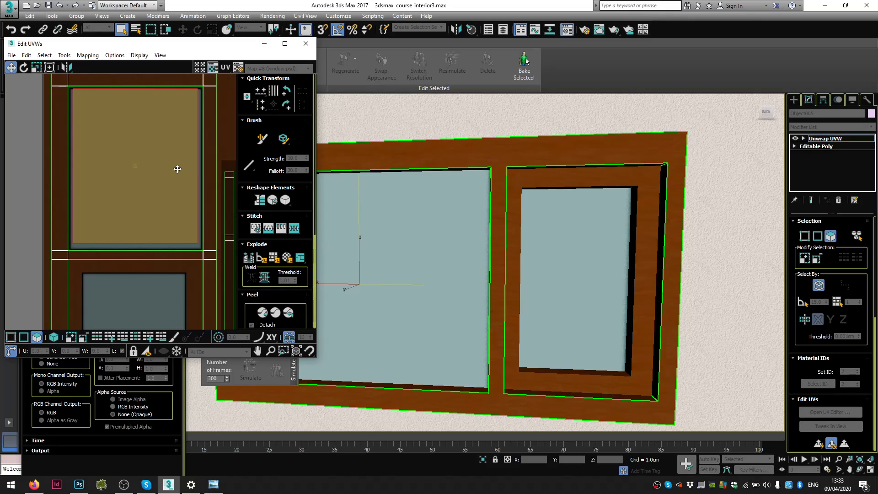
{"action": "left_click", "coordinate": [179, 173]}
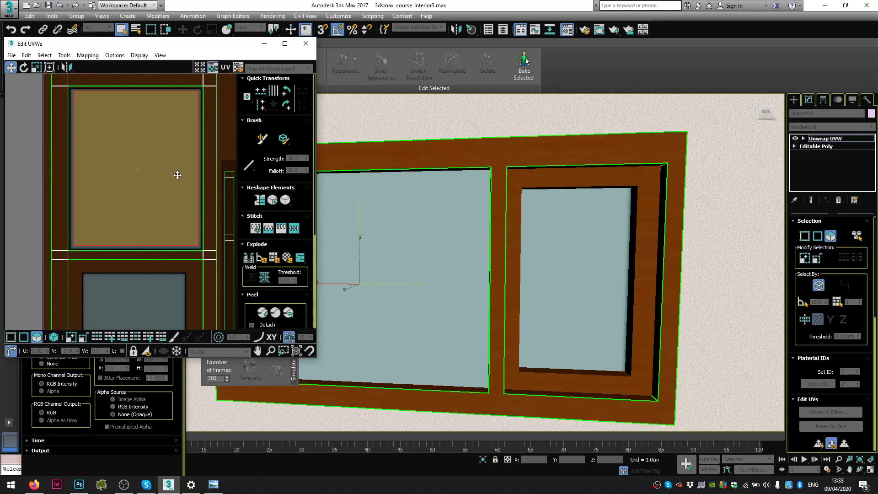
{"action": "right_click", "coordinate": [177, 176]}
{"action": "left_click", "coordinate": [194, 197]}
{"action": "left_click_drag", "start_coordinate": [187, 194], "coordinate": [185, 193]}
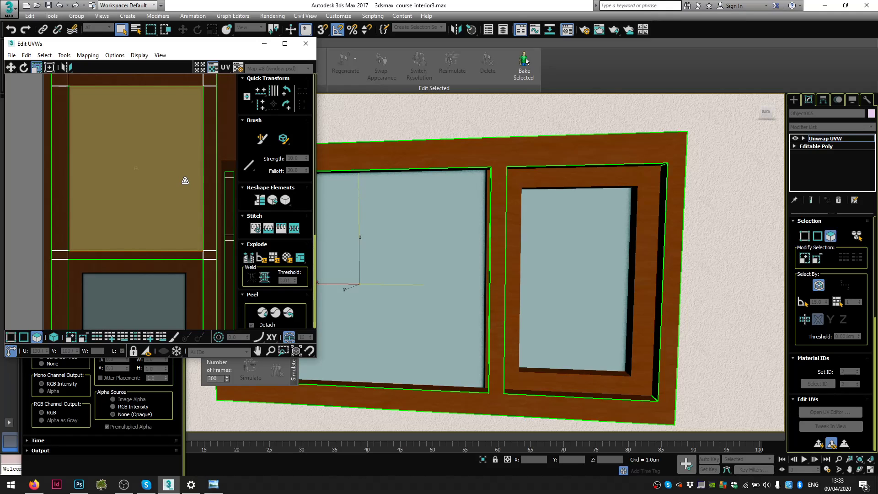
- Rescale the large glass pane's UV polygon towards the painted glass border and turn off angle snap
{"action": "middle_click_drag", "start_coordinate": [606, 206], "coordinate": [673, 197]}
{"action": "right_click", "coordinate": [123, 152]}
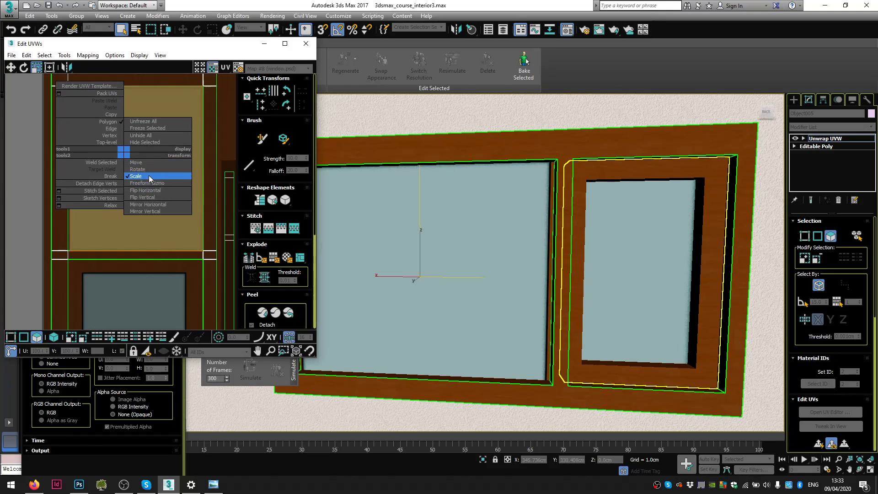
{"action": "left_click", "coordinate": [148, 177]}
{"action": "left_click_drag", "start_coordinate": [149, 187], "coordinate": [161, 194]}
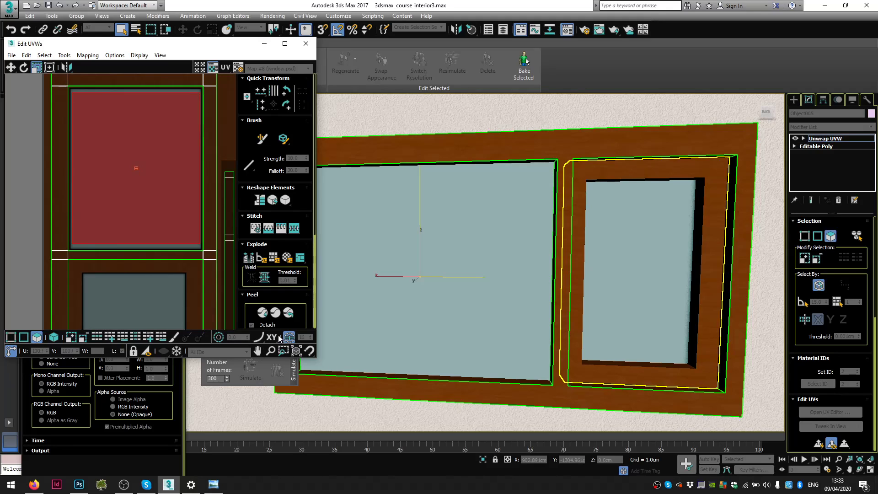
{"action": "left_click", "coordinate": [338, 30]}
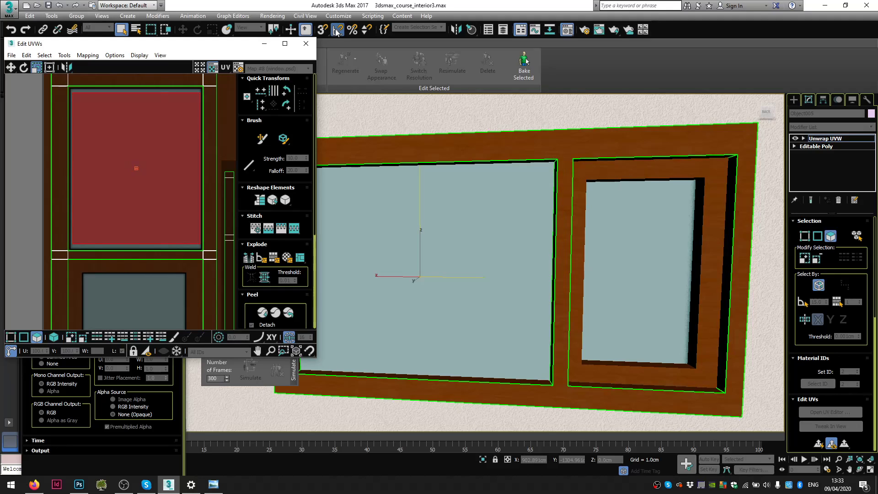
{"action": "left_click_drag", "start_coordinate": [111, 200], "coordinate": [112, 196]}
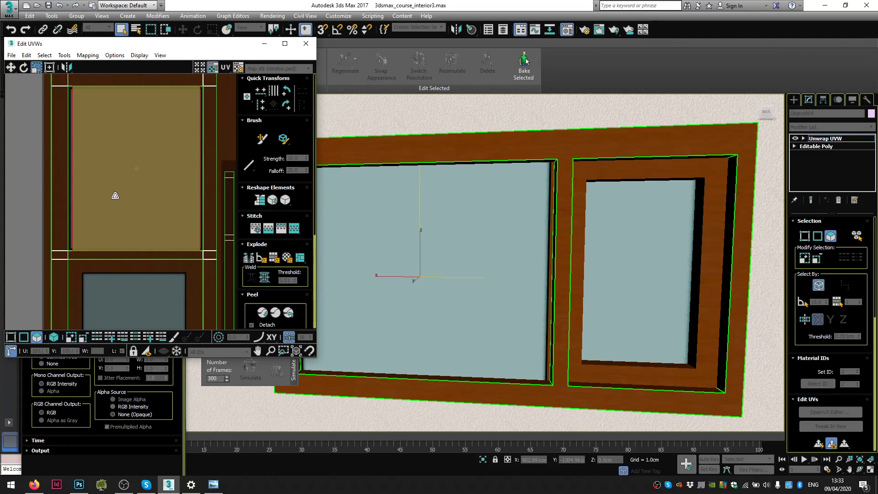
- Fine-tune the scale of the large glass polygon so the painted border stays outside it
{"action": "middle_click_drag", "start_coordinate": [583, 241], "coordinate": [644, 241]}
{"action": "scroll", "coordinate": [157, 164], "scroll_direction": "up", "scroll_amount": 2}
{"action": "left_click", "coordinate": [179, 209]}
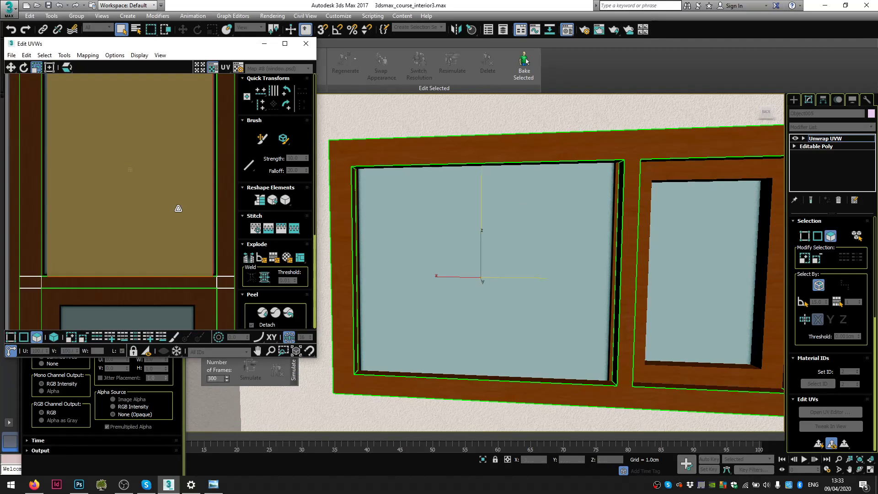
{"action": "right_click", "coordinate": [184, 204]}
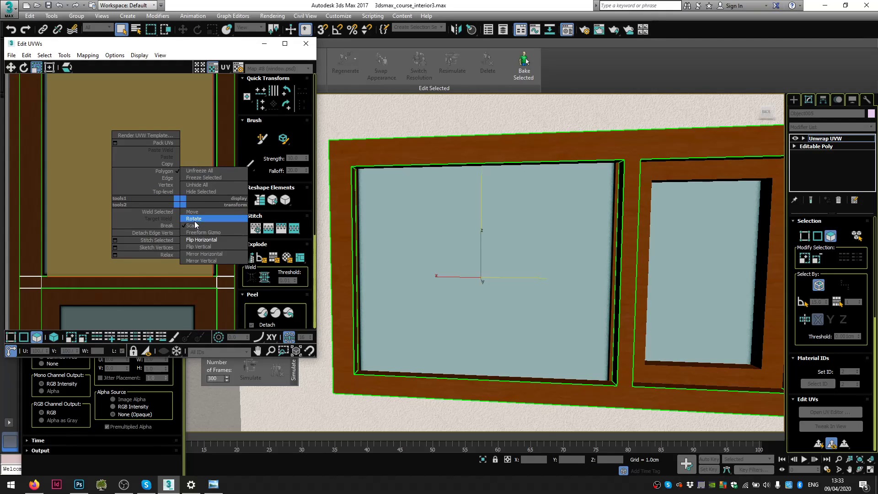
{"action": "left_click", "coordinate": [191, 218]}
{"action": "right_click", "coordinate": [204, 234]}
{"action": "left_click", "coordinate": [235, 252]}
- Switch the UV editor to vertex level and move the large glass pane's left and bottom vertices out to the painted border
{"action": "scroll", "coordinate": [160, 181], "scroll_direction": "down", "scroll_amount": 3}
{"action": "middle_click_drag", "start_coordinate": [159, 180], "coordinate": [147, 228]}
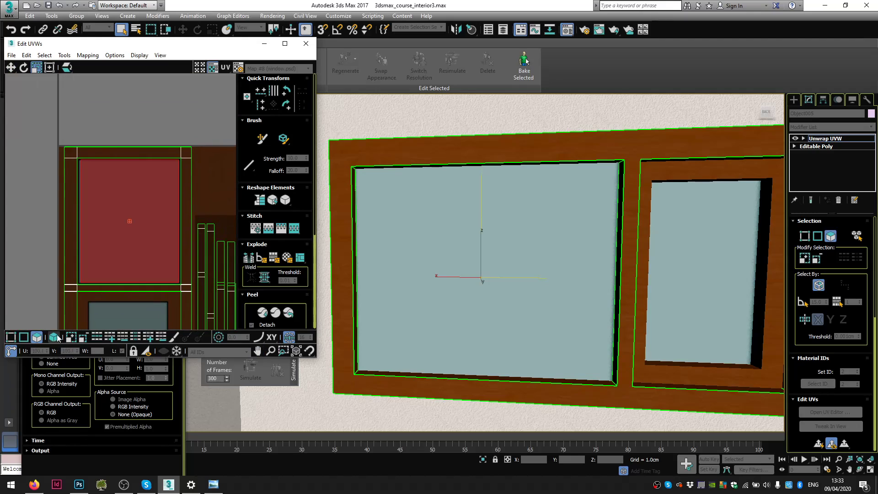
{"action": "left_click", "coordinate": [10, 337]}
{"action": "scroll", "coordinate": [80, 156], "scroll_direction": "up", "scroll_amount": 2}
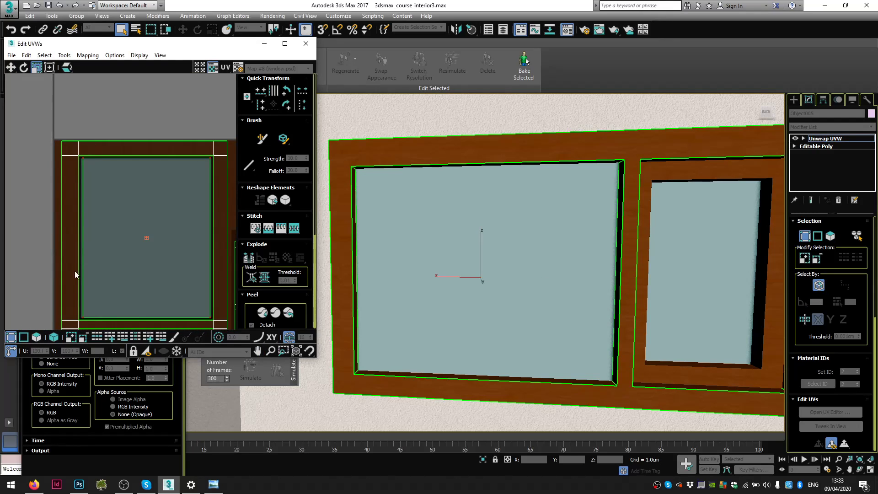
{"action": "right_click", "coordinate": [85, 318]}
{"action": "left_click", "coordinate": [85, 306]}
{"action": "scroll", "coordinate": [84, 307], "scroll_direction": "up", "scroll_amount": 5}
{"action": "scroll", "coordinate": [179, 197], "scroll_direction": "up", "scroll_amount": 2}
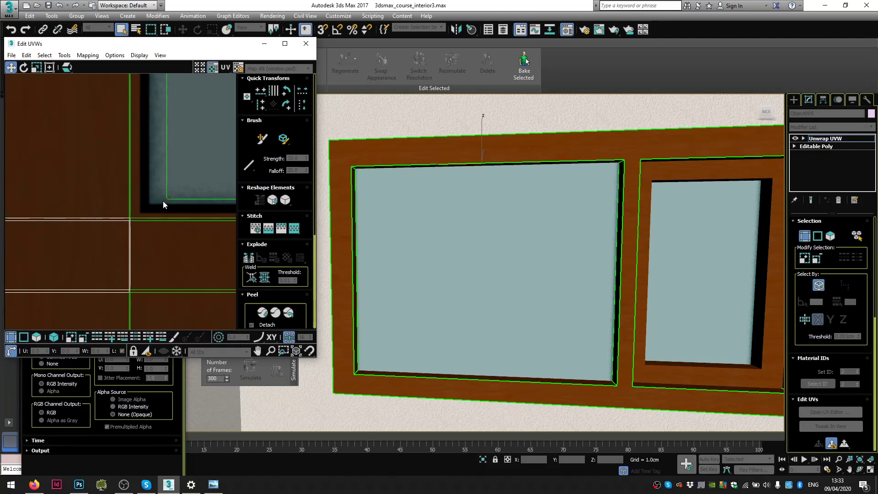
{"action": "scroll", "coordinate": [189, 209], "scroll_direction": "down", "scroll_amount": 2}
{"action": "middle_click_drag", "start_coordinate": [174, 213], "coordinate": [18, 228]}
{"action": "scroll", "coordinate": [27, 231], "scroll_direction": "down", "scroll_amount": 2}
{"action": "middle_click_drag", "start_coordinate": [215, 211], "coordinate": [9, 228]}
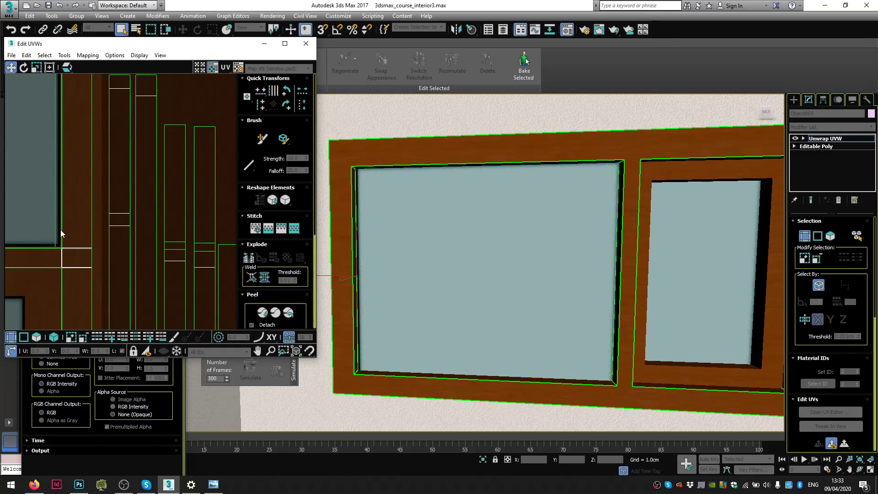
- Select the right-hand vertices of the large glass polygon and move them onto the painted border
{"action": "scroll", "coordinate": [61, 238], "scroll_direction": "down", "scroll_amount": 2}
{"action": "middle_click_drag", "start_coordinate": [61, 238], "coordinate": [46, 290]}
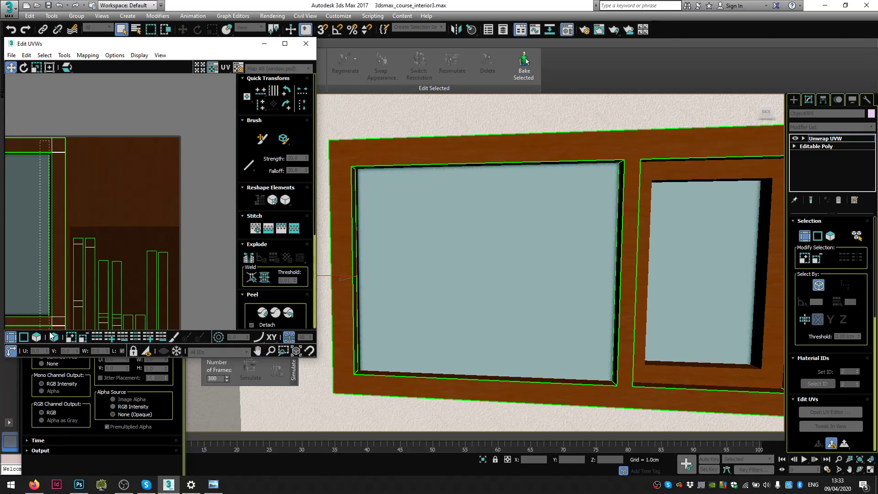
{"action": "scroll", "coordinate": [48, 326], "scroll_direction": "up", "scroll_amount": 3}
{"action": "middle_click_drag", "start_coordinate": [64, 326], "coordinate": [126, 196]}
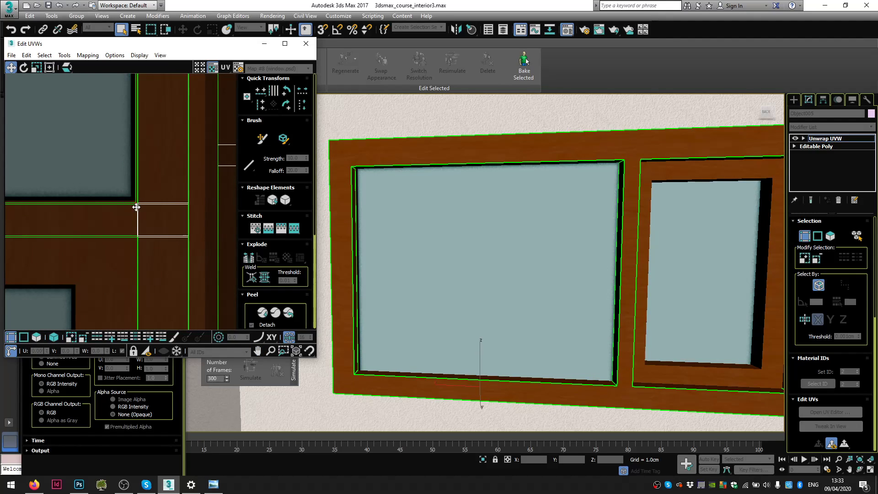
{"action": "scroll", "coordinate": [126, 187], "scroll_direction": "down", "scroll_amount": 3}
{"action": "scroll", "coordinate": [132, 195], "scroll_direction": "up", "scroll_amount": 3}
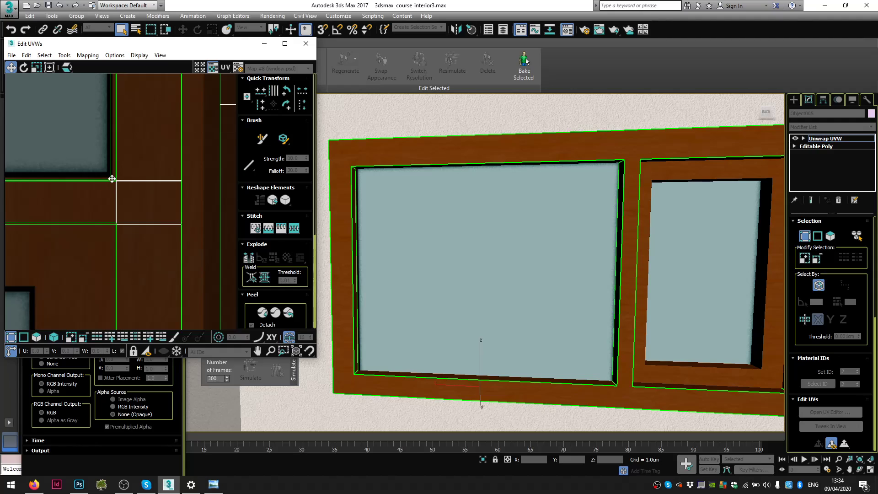
- Move the top vertices of the large glass polygon up to the painted black border
{"action": "scroll", "coordinate": [110, 160], "scroll_direction": "down", "scroll_amount": 3}
{"action": "middle_click_drag", "start_coordinate": [110, 160], "coordinate": [128, 233]}
{"action": "scroll", "coordinate": [128, 234], "scroll_direction": "up", "scroll_amount": 4}
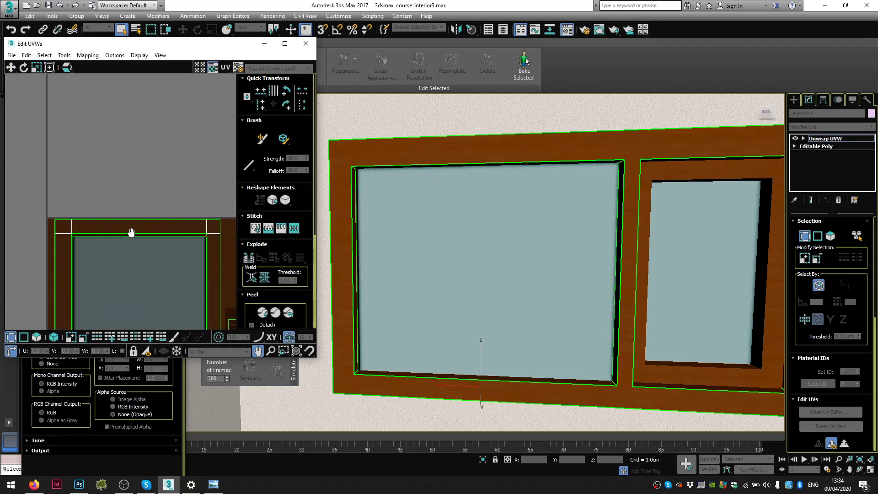
{"action": "left_click", "coordinate": [28, 231]}
{"action": "scroll", "coordinate": [54, 250], "scroll_direction": "down", "scroll_amount": 2}
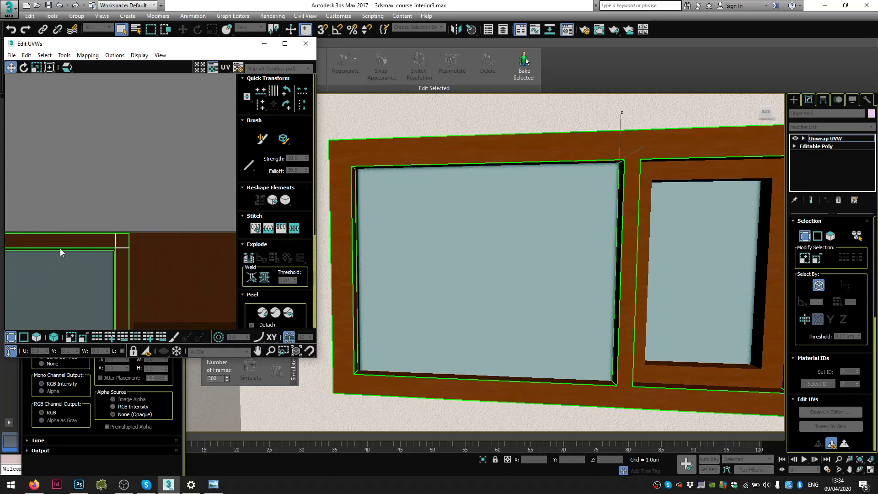
{"action": "left_click_drag", "start_coordinate": [118, 250], "coordinate": [116, 252]}
{"action": "scroll", "coordinate": [116, 251], "scroll_direction": "up", "scroll_amount": 2}
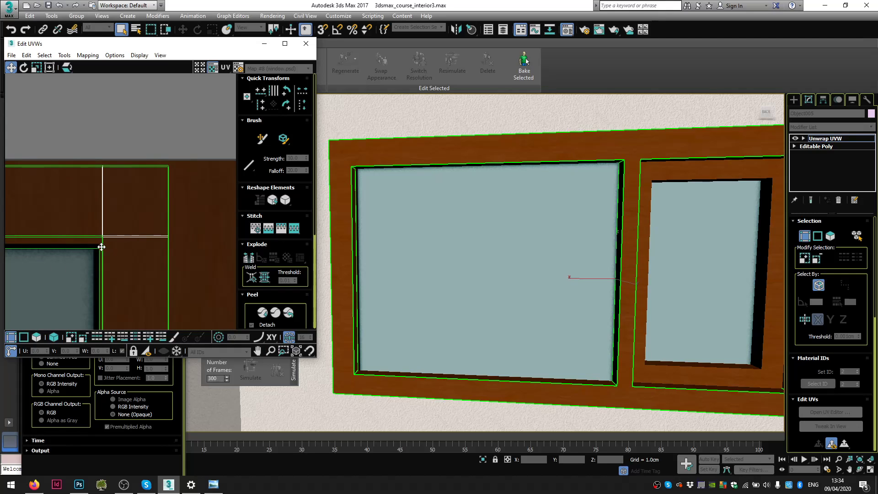
{"action": "scroll", "coordinate": [496, 251], "scroll_direction": "down", "scroll_amount": 5}
{"action": "scroll", "coordinate": [507, 253], "scroll_direction": "up", "scroll_amount": 5}
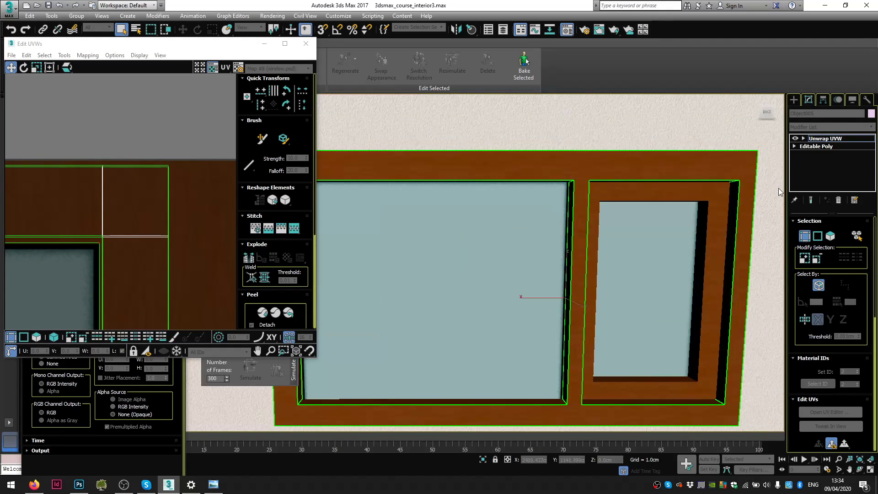
- Collapse the Unwrap UVW modifier into the window's Editable Poly
{"action": "right_click", "coordinate": [839, 145]}
{"action": "left_click", "coordinate": [826, 218]}
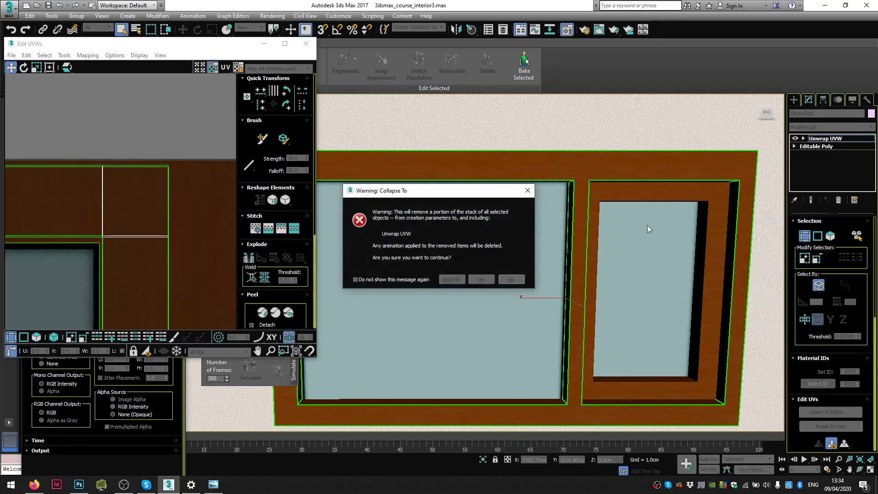
{"action": "left_click", "coordinate": [480, 279]}
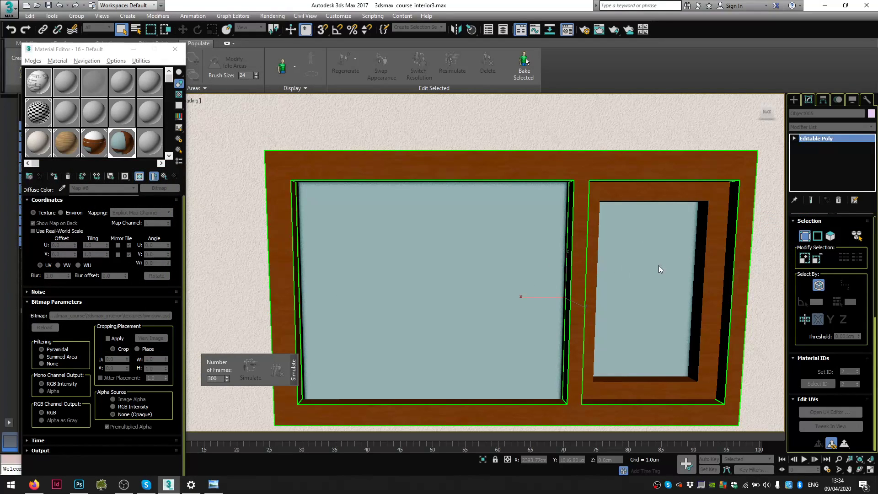
- Apply the window.psd material to the checkered frame and fixed pane of the window nearest the room corner
{"action": "scroll", "coordinate": [661, 256], "scroll_direction": "down", "scroll_amount": 5}
{"action": "middle_click_drag", "start_coordinate": [662, 254], "coordinate": [593, 234], "text": "alt"}
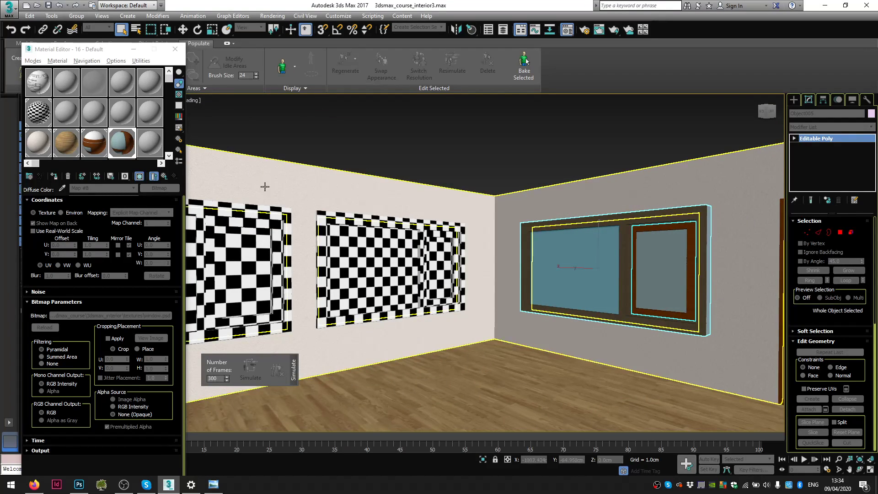
{"action": "left_click_drag", "start_coordinate": [122, 143], "coordinate": [408, 240]}
{"action": "key", "text": "z"}
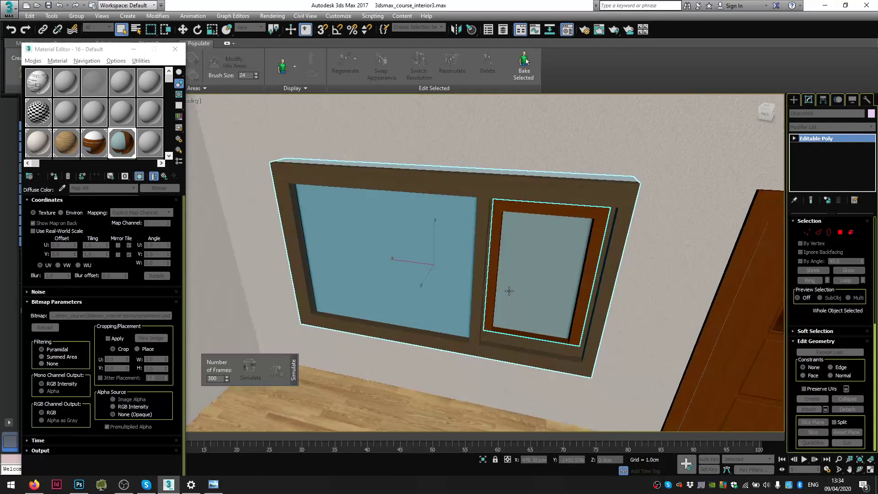
{"action": "scroll", "coordinate": [509, 291], "scroll_direction": "down", "scroll_amount": 8}
{"action": "middle_click_drag", "start_coordinate": [435, 263], "coordinate": [404, 266], "text": "alt"}
{"action": "scroll", "coordinate": [404, 266], "scroll_direction": "up", "scroll_amount": 4}
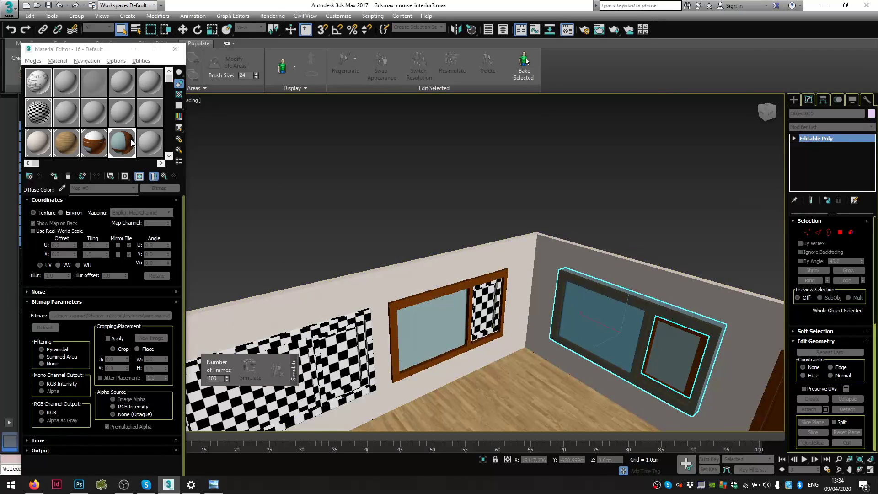
- Apply the window.psd material to the remaining checkered sashes and to the frame of the second window on that wall
{"action": "middle_click_drag", "start_coordinate": [314, 330], "coordinate": [456, 255], "text": "alt"}
{"action": "left_click_drag", "start_coordinate": [122, 140], "coordinate": [558, 257]}
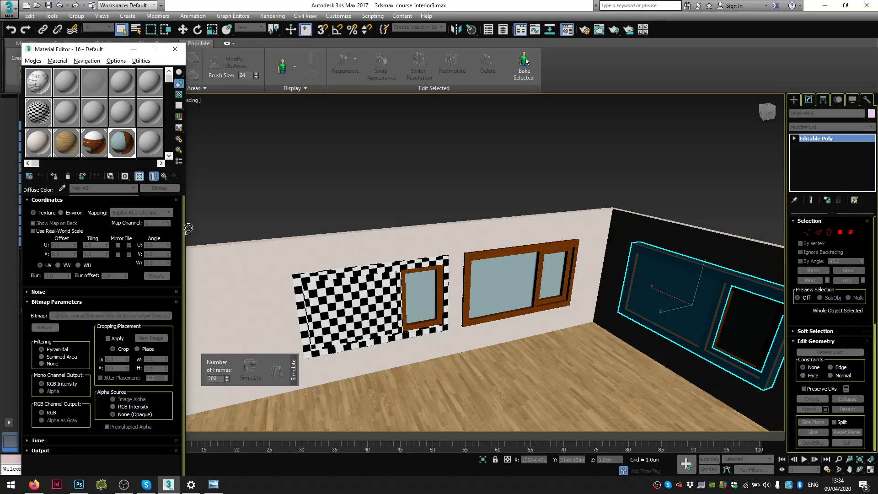
{"action": "left_click_drag", "start_coordinate": [153, 188], "coordinate": [337, 294]}
{"action": "scroll", "coordinate": [397, 339], "scroll_direction": "down", "scroll_amount": 5}
{"action": "middle_click_drag", "start_coordinate": [418, 336], "coordinate": [390, 302], "text": "alt"}
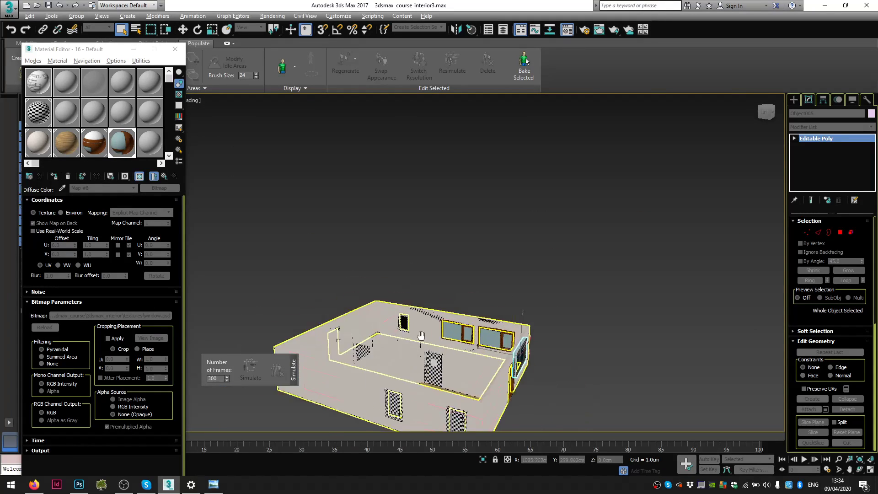
- Examine the house model from several sides for windows and doors that still show the checker pattern
{"action": "scroll", "coordinate": [390, 301], "scroll_direction": "up", "scroll_amount": 5}
{"action": "middle_click_drag", "start_coordinate": [433, 334], "coordinate": [414, 349], "text": "alt"}
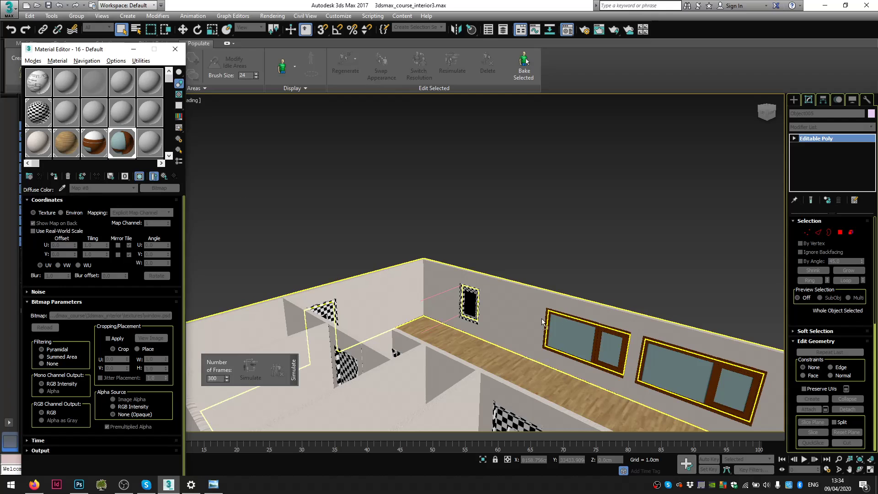
{"action": "scroll", "coordinate": [497, 311], "scroll_direction": "up", "scroll_amount": 10}
{"action": "scroll", "coordinate": [497, 311], "scroll_direction": "down", "scroll_amount": 12}
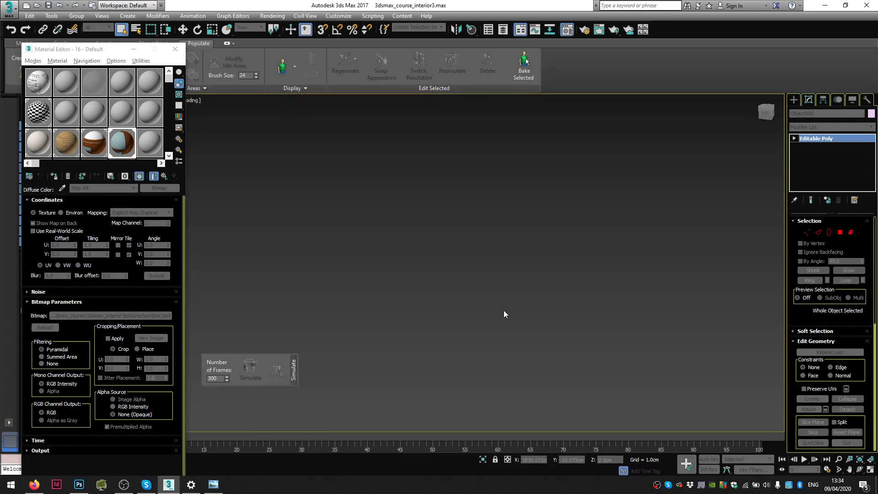
{"action": "scroll", "coordinate": [440, 272], "scroll_direction": "up", "scroll_amount": 5}
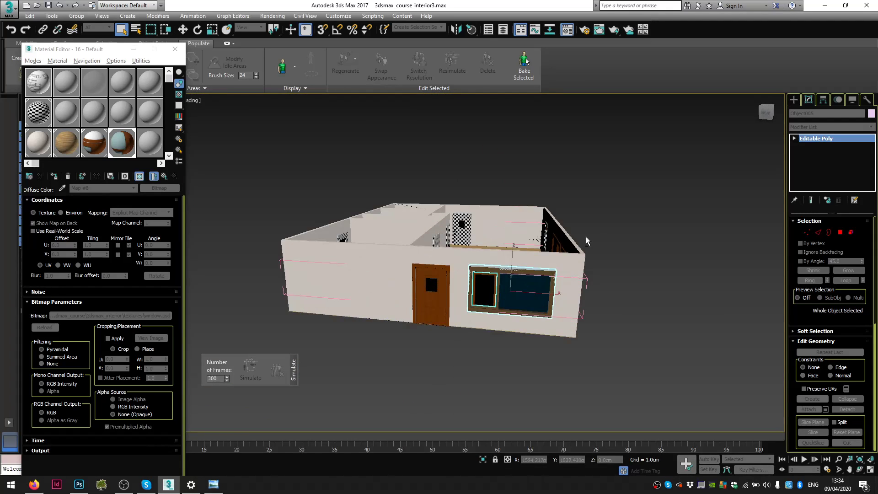
{"action": "middle_click_drag", "start_coordinate": [593, 235], "coordinate": [443, 257], "text": "alt"}
{"action": "middle_click_drag", "start_coordinate": [590, 279], "coordinate": [452, 291], "text": "alt"}
{"action": "scroll", "coordinate": [591, 247], "scroll_direction": "down", "scroll_amount": 3}
{"action": "scroll", "coordinate": [483, 364], "scroll_direction": "up", "scroll_amount": 4}
{"action": "middle_click_drag", "start_coordinate": [453, 201], "coordinate": [412, 343]}
{"action": "scroll", "coordinate": [484, 364], "scroll_direction": "down", "scroll_amount": 4}
{"action": "scroll", "coordinate": [660, 347], "scroll_direction": "down", "scroll_amount": 3}
{"action": "scroll", "coordinate": [597, 300], "scroll_direction": "down", "scroll_amount": 1}
{"action": "middle_click_drag", "start_coordinate": [598, 300], "coordinate": [577, 307], "text": "alt"}
{"action": "middle_click_drag", "start_coordinate": [577, 306], "coordinate": [522, 288]}
- Apply the wood door material to the door on the room's end wall and to its checkered frame
{"action": "scroll", "coordinate": [399, 323], "scroll_direction": "up", "scroll_amount": 4}
{"action": "left_click_drag", "start_coordinate": [90, 148], "coordinate": [479, 298]}
{"action": "key", "text": "z"}
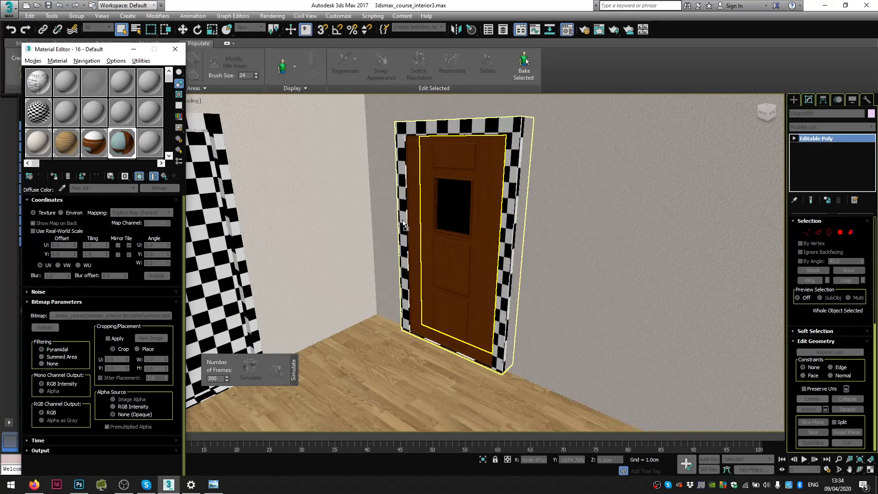
{"action": "scroll", "coordinate": [406, 227], "scroll_direction": "down", "scroll_amount": 6}
{"action": "scroll", "coordinate": [377, 251], "scroll_direction": "up", "scroll_amount": 3}
{"action": "middle_click_drag", "start_coordinate": [406, 229], "coordinate": [490, 241], "text": "alt"}
{"action": "scroll", "coordinate": [376, 251], "scroll_direction": "down", "scroll_amount": 3}
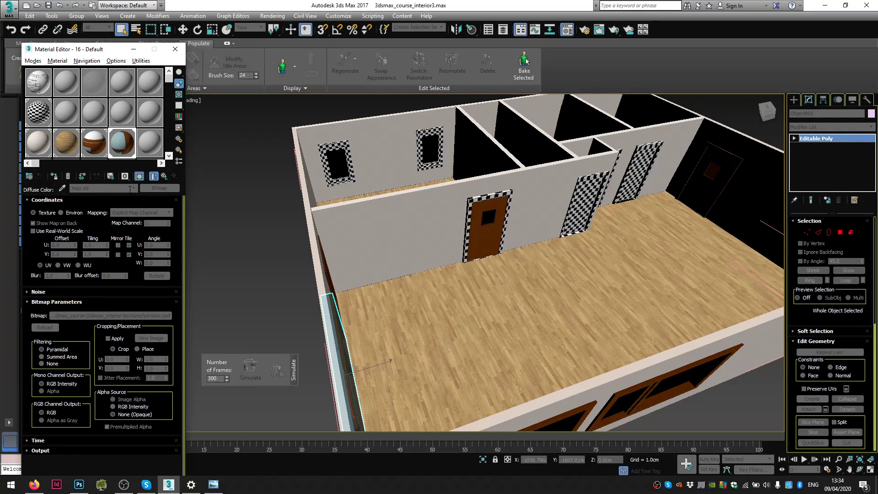
- Apply the wood door material to the checkered frame of the wooden interior door in the partition wall
{"action": "left_click_drag", "start_coordinate": [181, 186], "coordinate": [473, 219]}
{"action": "scroll", "coordinate": [469, 216], "scroll_direction": "down", "scroll_amount": 4}
{"action": "middle_click_drag", "start_coordinate": [487, 251], "coordinate": [553, 221], "text": "alt"}
{"action": "middle_click_drag", "start_coordinate": [461, 231], "coordinate": [510, 398], "text": "alt"}
{"action": "scroll", "coordinate": [425, 245], "scroll_direction": "up", "scroll_amount": 8}
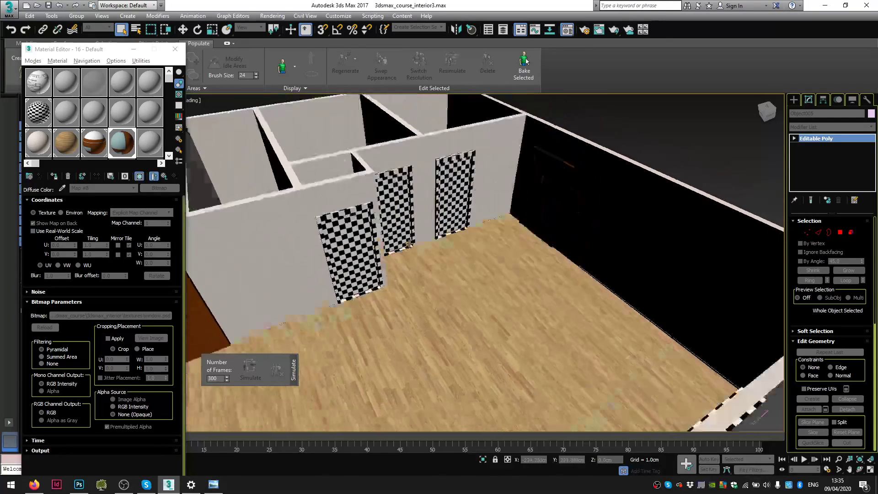
- Try the wood door material on the next checkered interior door in the partition wall and undo the assignment
{"action": "scroll", "coordinate": [406, 242], "scroll_direction": "down", "scroll_amount": 10}
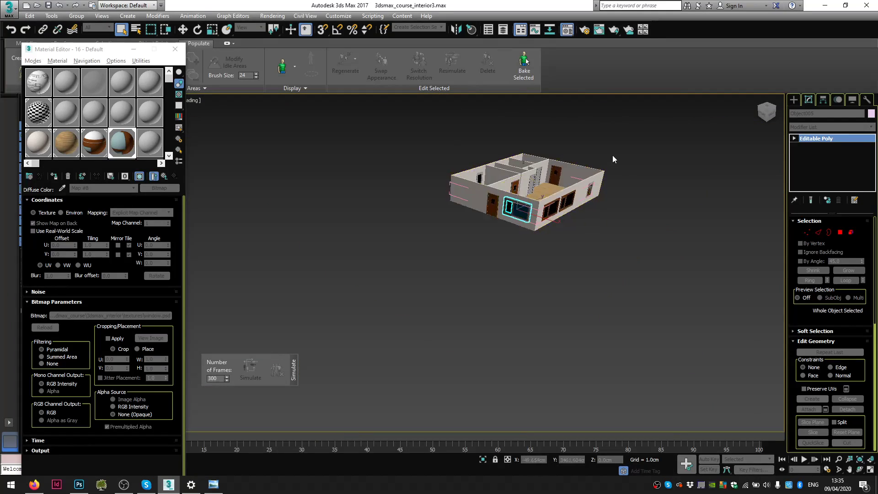
{"action": "middle_click_drag", "start_coordinate": [614, 160], "coordinate": [509, 215]}
{"action": "scroll", "coordinate": [510, 215], "scroll_direction": "up", "scroll_amount": 5}
{"action": "middle_click_drag", "start_coordinate": [517, 311], "coordinate": [603, 283], "text": "alt"}
{"action": "middle_click_drag", "start_coordinate": [384, 264], "coordinate": [396, 232]}
{"action": "middle_click_drag", "start_coordinate": [732, 320], "coordinate": [490, 327], "text": "alt"}
{"action": "scroll", "coordinate": [476, 361], "scroll_direction": "down", "scroll_amount": 3}
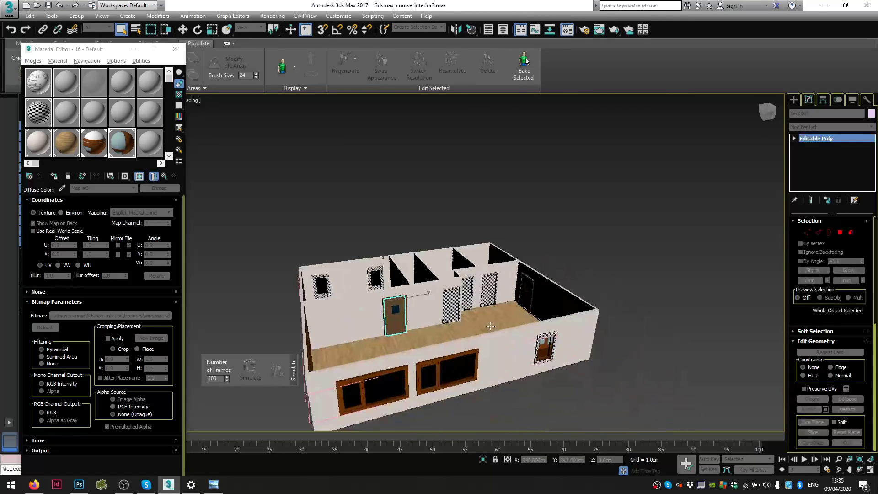
{"action": "scroll", "coordinate": [490, 327], "scroll_direction": "up", "scroll_amount": 3}
{"action": "left_click_drag", "start_coordinate": [94, 149], "coordinate": [405, 265]}
{"action": "scroll", "coordinate": [408, 263], "scroll_direction": "up", "scroll_amount": 3}
{"action": "scroll", "coordinate": [409, 263], "scroll_direction": "down", "scroll_amount": 4}
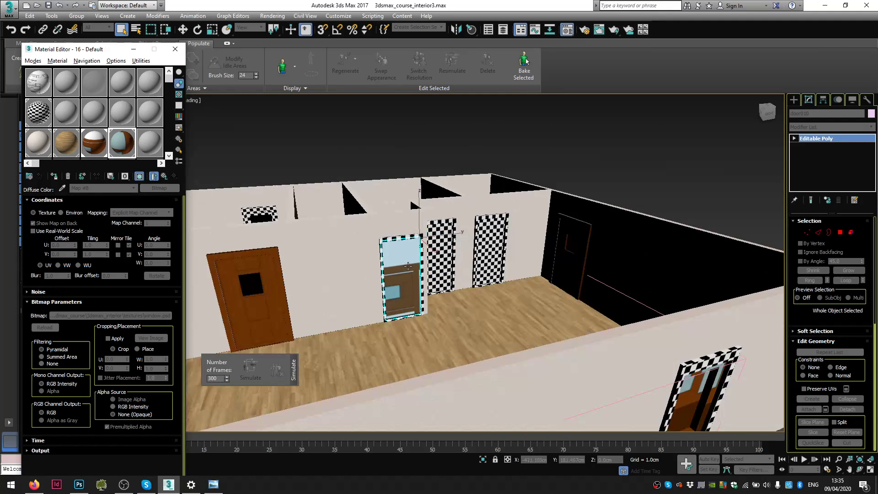
{"action": "key", "text": "ctrl+z"}
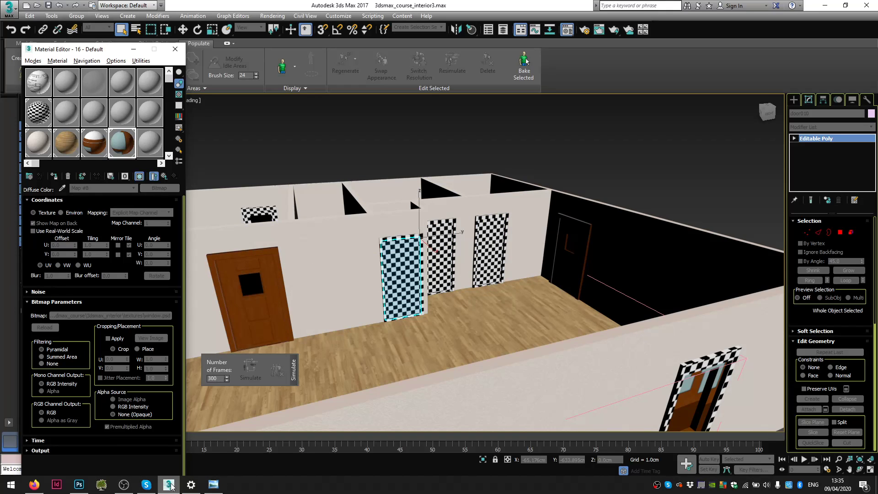
- Switch to Photoshop's door.psd document, show the UV wireframe on Layer 1 and place that layer above Layer 6
{"action": "left_click", "coordinate": [78, 484]}
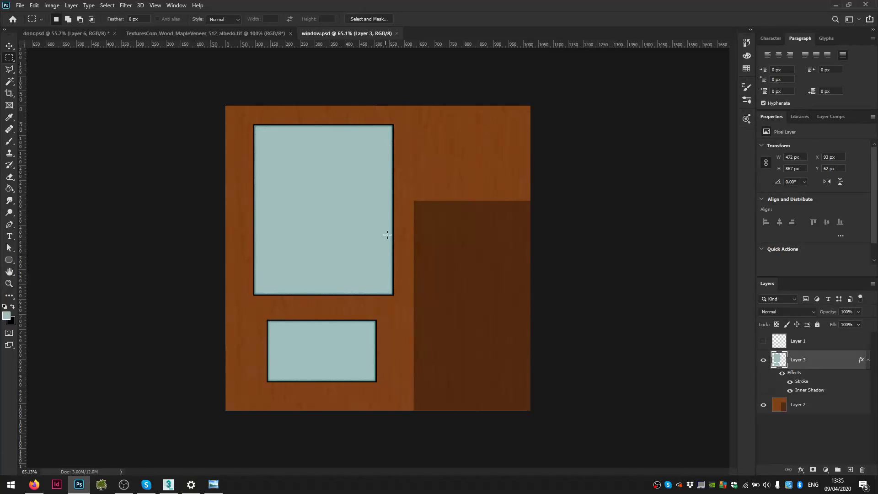
{"action": "left_click", "coordinate": [251, 34]}
{"action": "left_click", "coordinate": [60, 34]}
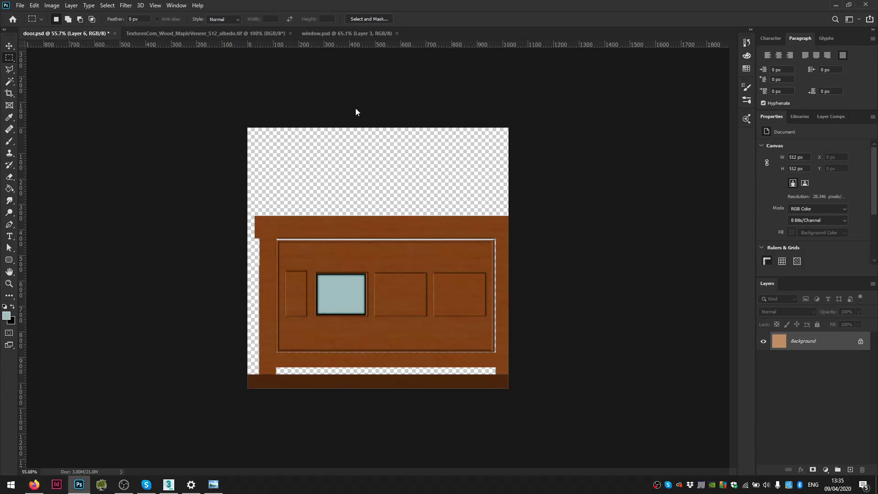
{"action": "left_click", "coordinate": [764, 341]}
{"action": "left_click", "coordinate": [764, 341]}
{"action": "left_click", "coordinate": [764, 404]}
{"action": "left_click_drag", "start_coordinate": [798, 405], "coordinate": [801, 357]}
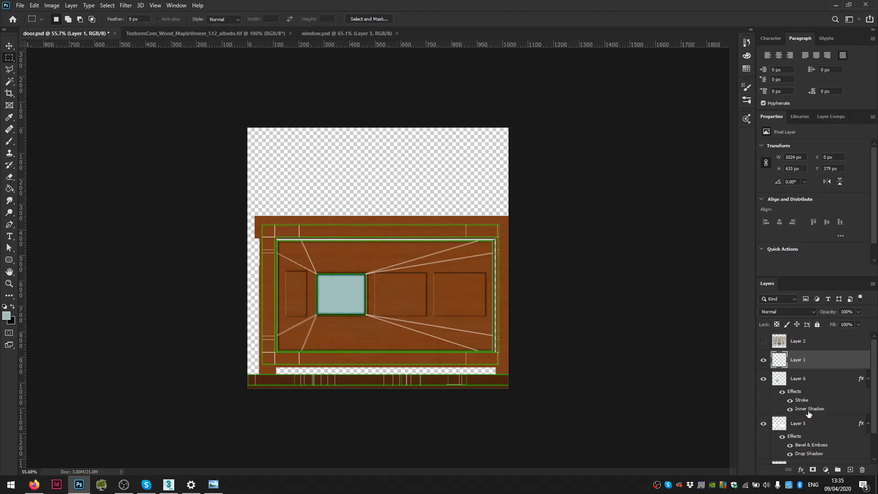
- Copy a block of the wood texture on Layer 4 upward into the empty upper area of the canvas and deselect
{"action": "scroll", "coordinate": [806, 407], "scroll_direction": "down", "scroll_amount": 2}
{"action": "left_click", "coordinate": [776, 441]}
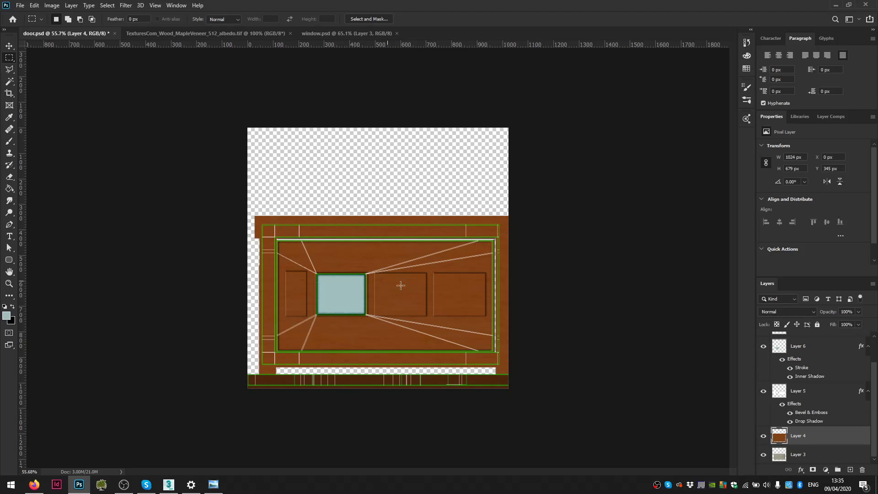
{"action": "left_click_drag", "start_coordinate": [439, 346], "coordinate": [475, 206]}
{"action": "key", "text": "v"}
{"action": "key", "text": "ctrl+d"}
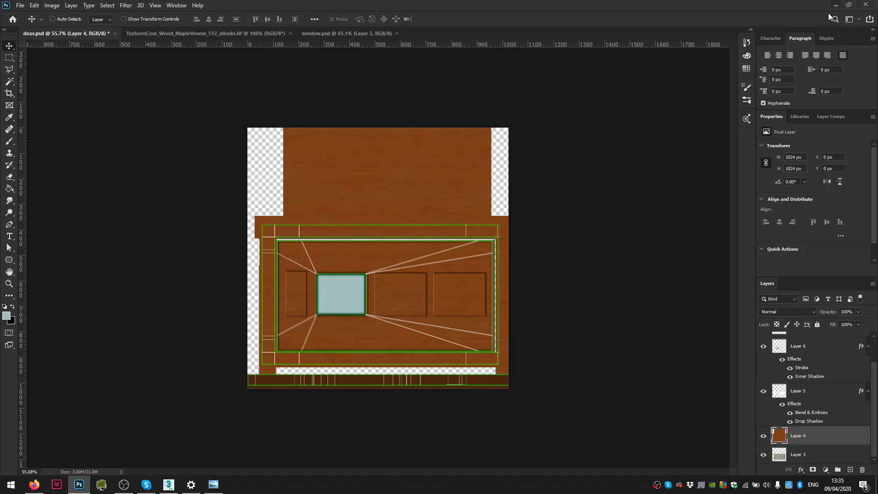
- Return to 3ds Max and apply the wood door material to the first checkered interior door and its frame
{"action": "left_click", "coordinate": [840, 6]}
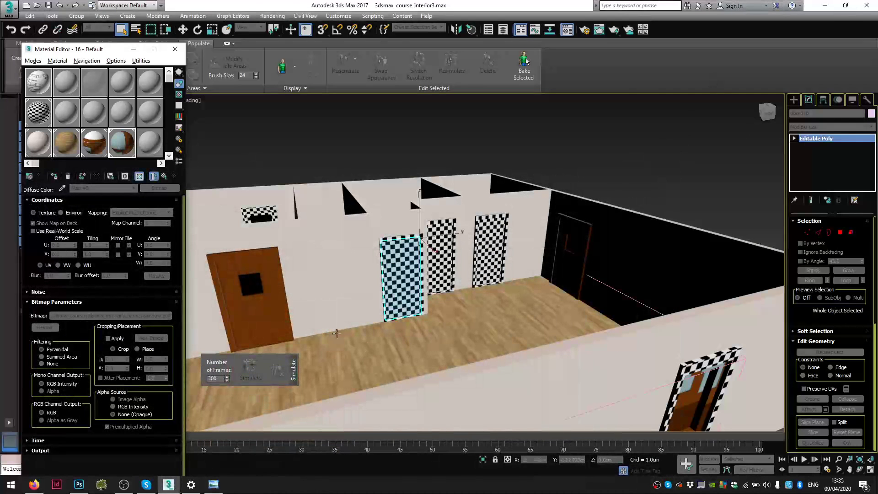
{"action": "scroll", "coordinate": [446, 301], "scroll_direction": "up", "scroll_amount": 3}
{"action": "middle_click_drag", "start_coordinate": [446, 301], "coordinate": [436, 297], "text": "alt"}
{"action": "left_click_drag", "start_coordinate": [101, 145], "coordinate": [461, 254]}
{"action": "scroll", "coordinate": [492, 253], "scroll_direction": "up", "scroll_amount": 3}
{"action": "middle_click_drag", "start_coordinate": [483, 245], "coordinate": [465, 241], "text": "alt"}
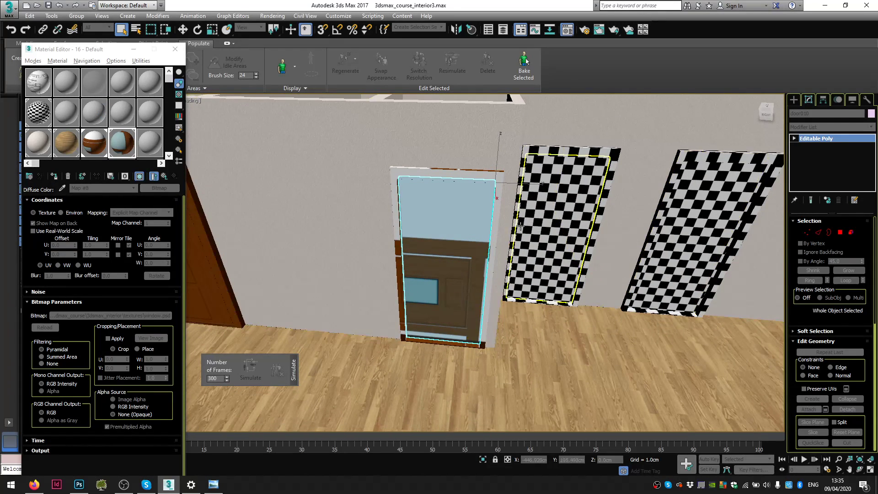
- Select the door panel together with its frame and add an Unwrap UVW modifier to both
{"action": "left_click", "coordinate": [405, 177], "text": "ctrl"}
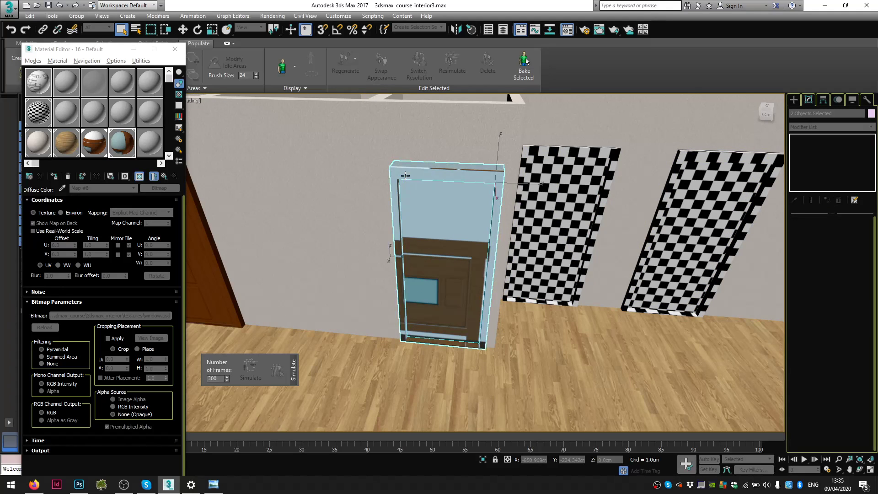
{"action": "left_click", "coordinate": [824, 128]}
{"action": "key", "text": "u"}
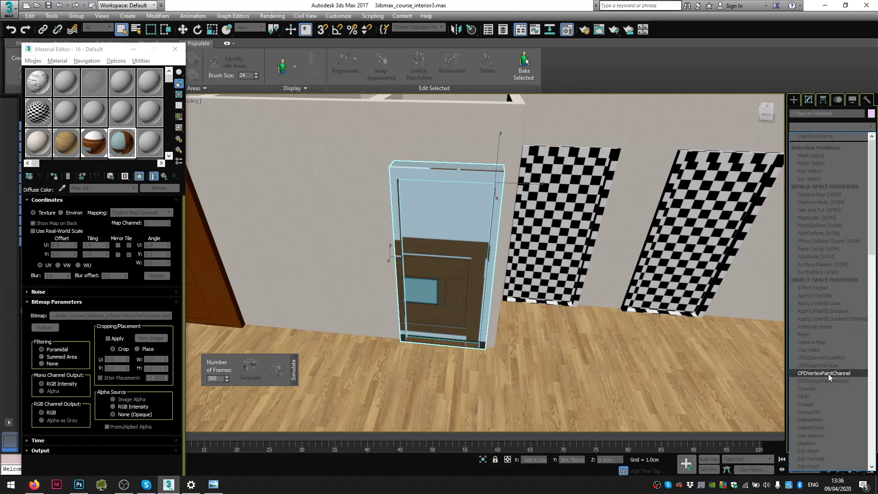
{"action": "left_click", "coordinate": [826, 386]}
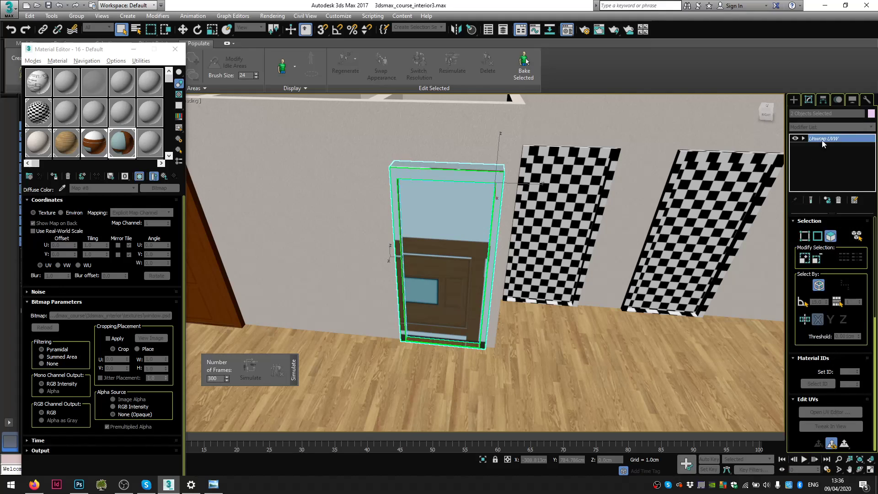
- Open the UV editor for the door and frame and show the door.psd map as its background
{"action": "left_click", "coordinate": [825, 414]}
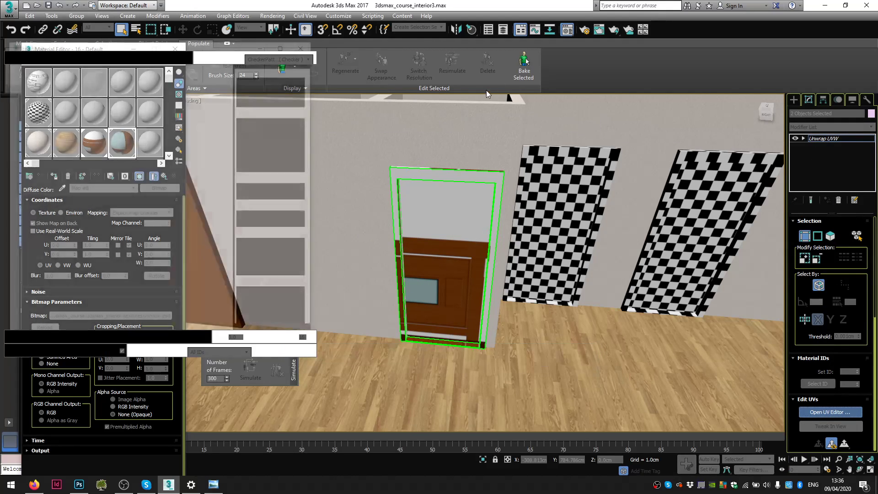
{"action": "scroll", "coordinate": [150, 174], "scroll_direction": "up", "scroll_amount": 4}
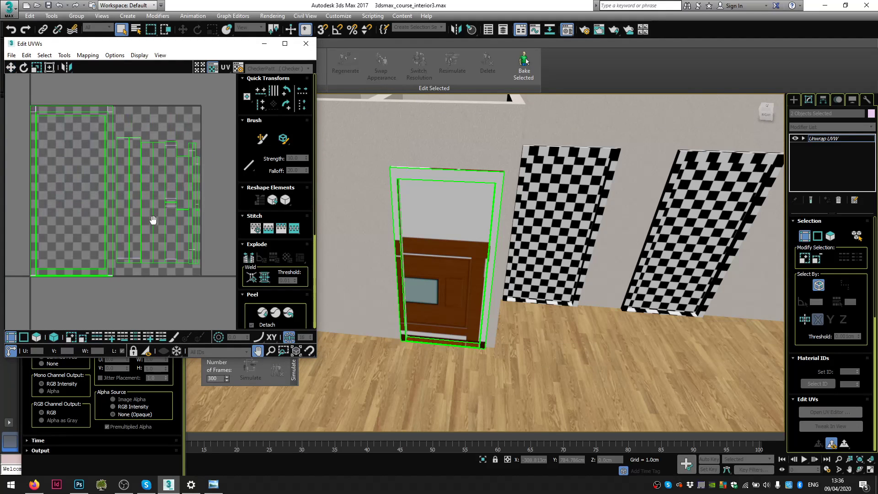
{"action": "left_click", "coordinate": [268, 69]}
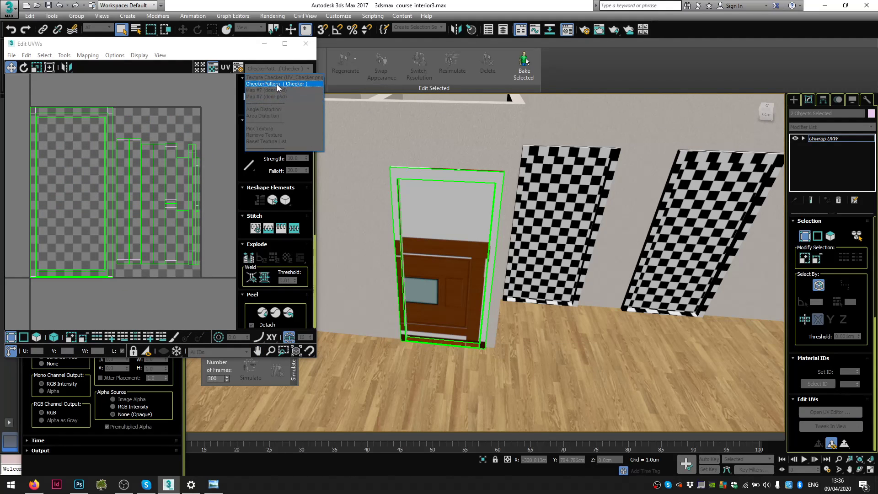
{"action": "left_click", "coordinate": [277, 91]}
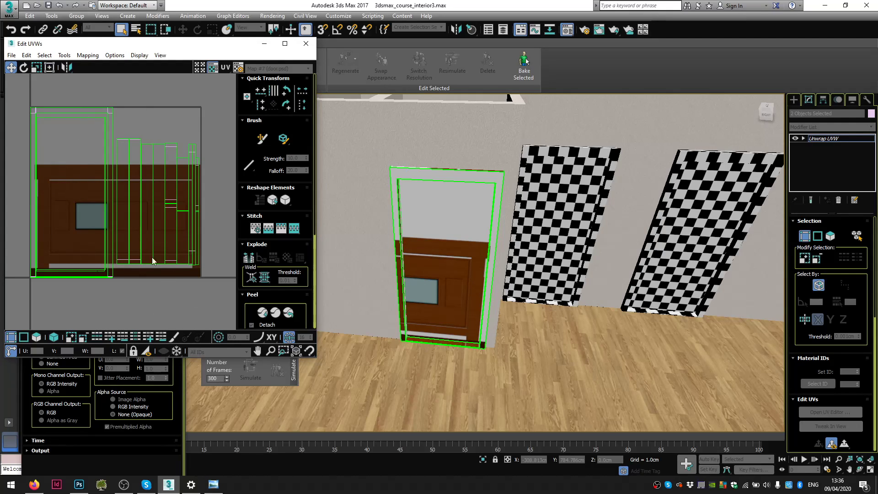
- Select all UVs of the door and frame and rotate them by about 90 degrees
{"action": "left_click_drag", "start_coordinate": [18, 97], "coordinate": [219, 303]}
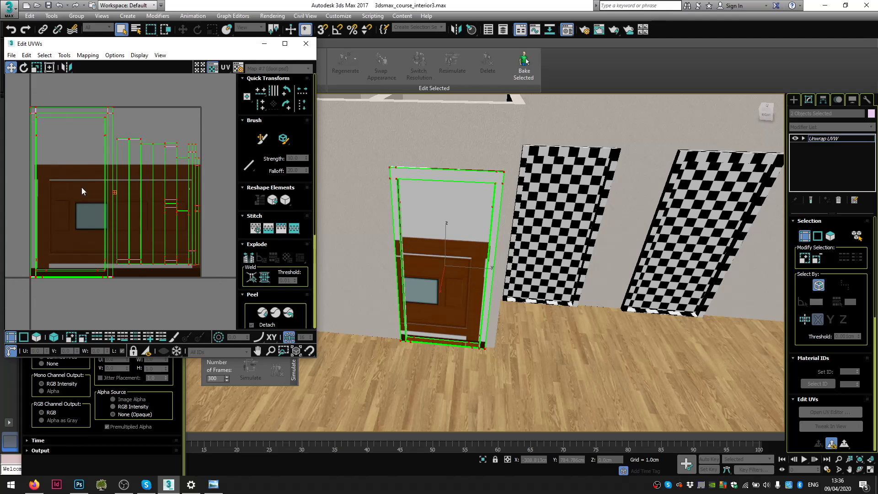
{"action": "right_click", "coordinate": [105, 265]}
{"action": "left_click", "coordinate": [116, 289]}
{"action": "right_click", "coordinate": [105, 265]}
{"action": "left_click", "coordinate": [129, 281]}
{"action": "left_click_drag", "start_coordinate": [145, 256], "coordinate": [216, 197]}
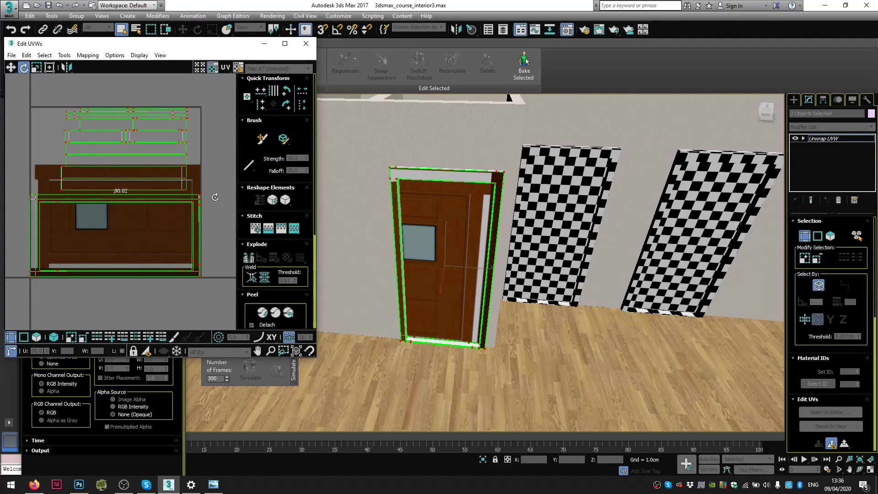
- Scale all the UVs down and move them so the door outline sits over the panelled wood area
{"action": "right_click", "coordinate": [40, 201]}
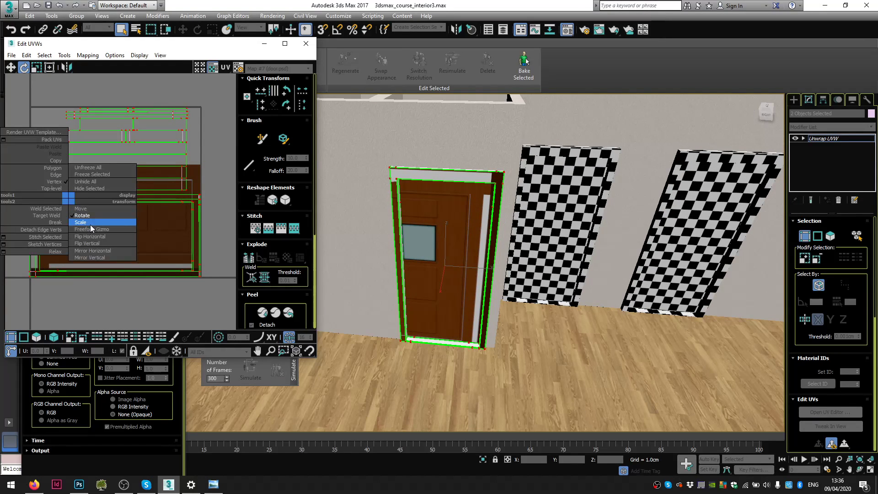
{"action": "left_click", "coordinate": [86, 223]}
{"action": "left_click_drag", "start_coordinate": [39, 201], "coordinate": [41, 211]}
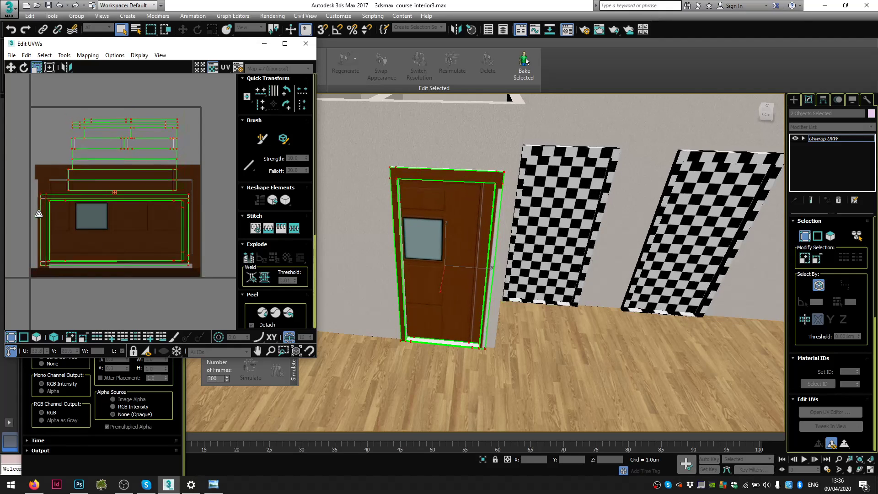
{"action": "scroll", "coordinate": [112, 246], "scroll_direction": "up", "scroll_amount": 8}
{"action": "right_click", "coordinate": [111, 246]}
{"action": "left_click", "coordinate": [118, 261]}
{"action": "left_click_drag", "start_coordinate": [112, 242], "coordinate": [111, 219]}
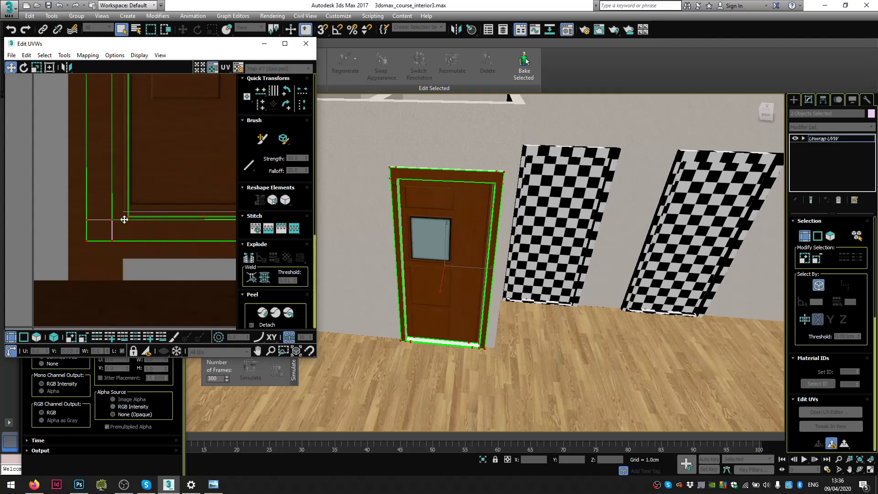
{"action": "scroll", "coordinate": [130, 218], "scroll_direction": "down", "scroll_amount": 4}
{"action": "middle_click_drag", "start_coordinate": [129, 218], "coordinate": [74, 303]}
{"action": "scroll", "coordinate": [120, 206], "scroll_direction": "down", "scroll_amount": 5}
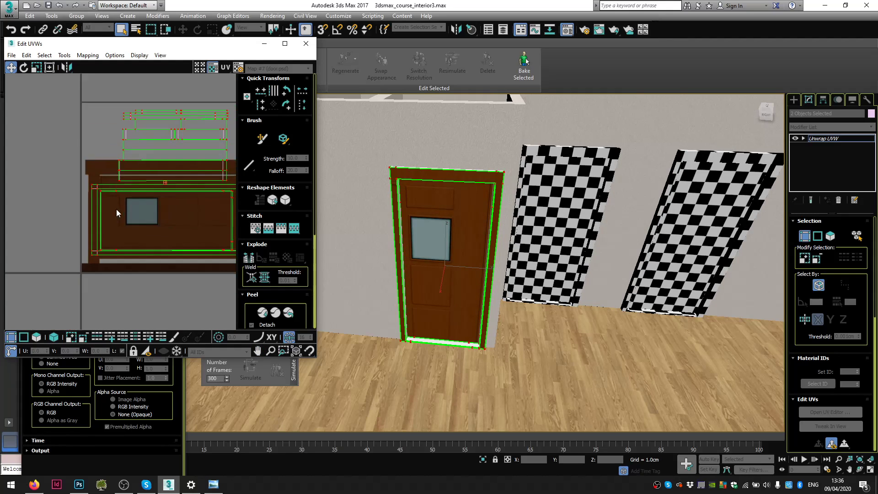
- Move the upper UV vertices up toward the upper edge of the wood door in the texture
{"action": "left_click_drag", "start_coordinate": [234, 262], "coordinate": [231, 259]}
{"action": "right_click", "coordinate": [212, 227]}
{"action": "left_click", "coordinate": [217, 237]}
{"action": "scroll", "coordinate": [210, 231], "scroll_direction": "up", "scroll_amount": 5}
{"action": "left_click_drag", "start_coordinate": [219, 228], "coordinate": [220, 200]}
{"action": "scroll", "coordinate": [199, 229], "scroll_direction": "down", "scroll_amount": 5}
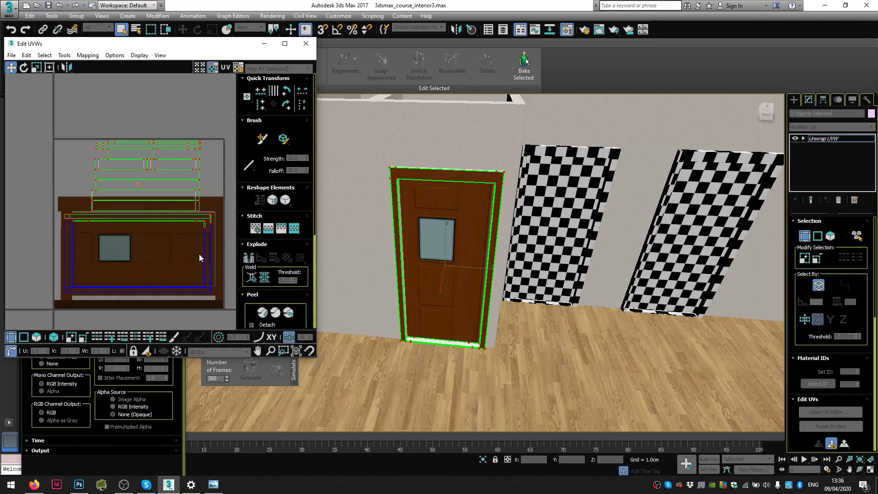
- Move the right-hand UV vertices of the door and frame out to the right edge of the wood texture
{"action": "middle_click_drag", "start_coordinate": [198, 251], "coordinate": [153, 213]}
{"action": "left_click_drag", "start_coordinate": [153, 176], "coordinate": [146, 175]}
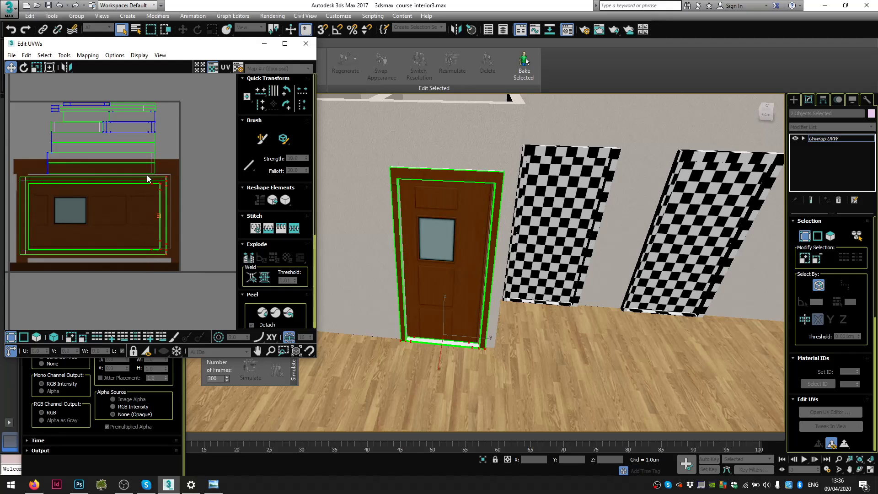
{"action": "scroll", "coordinate": [157, 237], "scroll_direction": "up", "scroll_amount": 3}
{"action": "left_click_drag", "start_coordinate": [172, 268], "coordinate": [191, 268]}
{"action": "scroll", "coordinate": [188, 157], "scroll_direction": "down", "scroll_amount": 2}
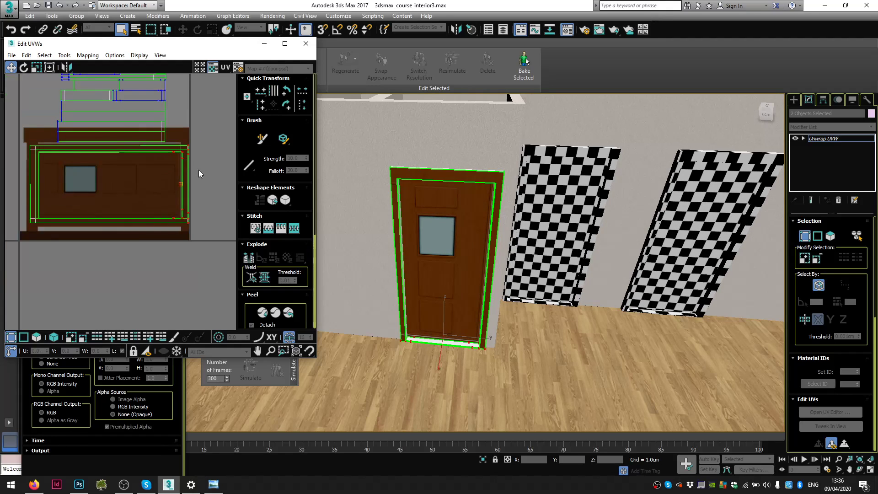
- Move the upper and left-hand UV vertices of the door outward to match the frame in the texture
{"action": "scroll", "coordinate": [104, 190], "scroll_direction": "up", "scroll_amount": 5}
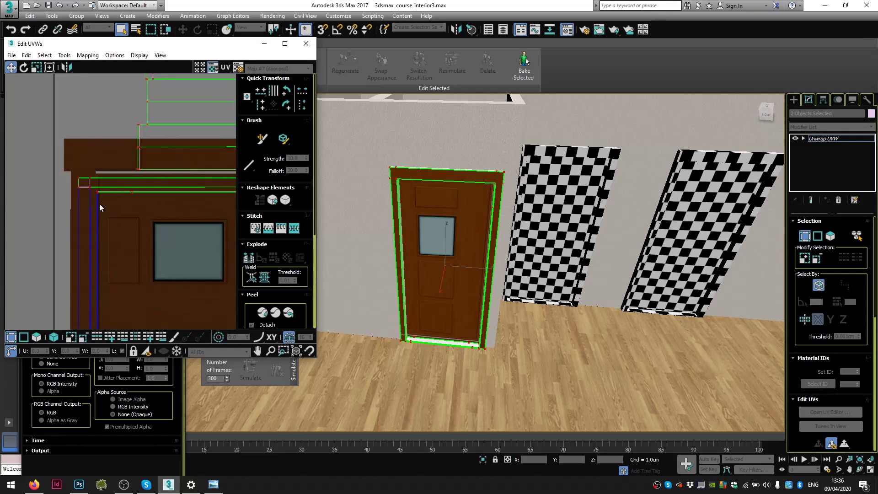
{"action": "left_click_drag", "start_coordinate": [110, 179], "coordinate": [120, 261]}
{"action": "scroll", "coordinate": [98, 176], "scroll_direction": "down", "scroll_amount": 3}
{"action": "scroll", "coordinate": [84, 258], "scroll_direction": "up", "scroll_amount": 4}
{"action": "scroll", "coordinate": [120, 261], "scroll_direction": "down", "scroll_amount": 5}
{"action": "middle_click_drag", "start_coordinate": [120, 260], "coordinate": [84, 271]}
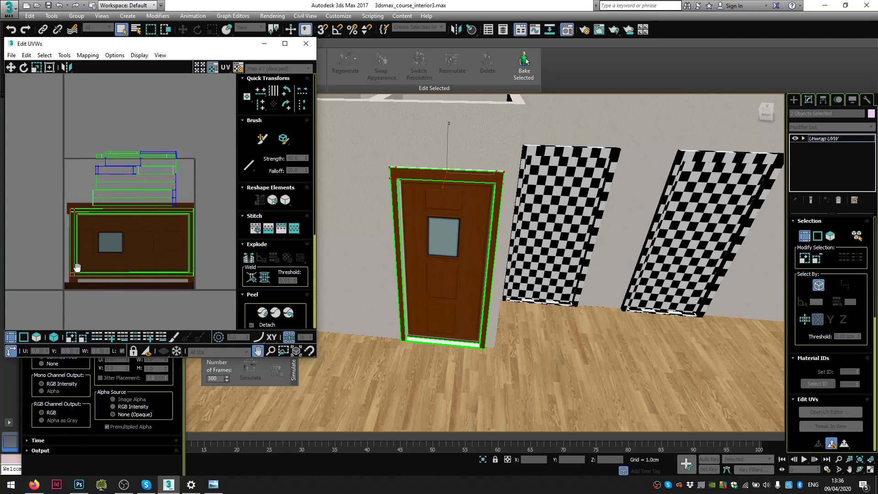
- Examine the UV outline against the texture edges and inspect the door and its frame from several angles
{"action": "scroll", "coordinate": [190, 220], "scroll_direction": "up", "scroll_amount": 6}
{"action": "scroll", "coordinate": [199, 196], "scroll_direction": "down", "scroll_amount": 5}
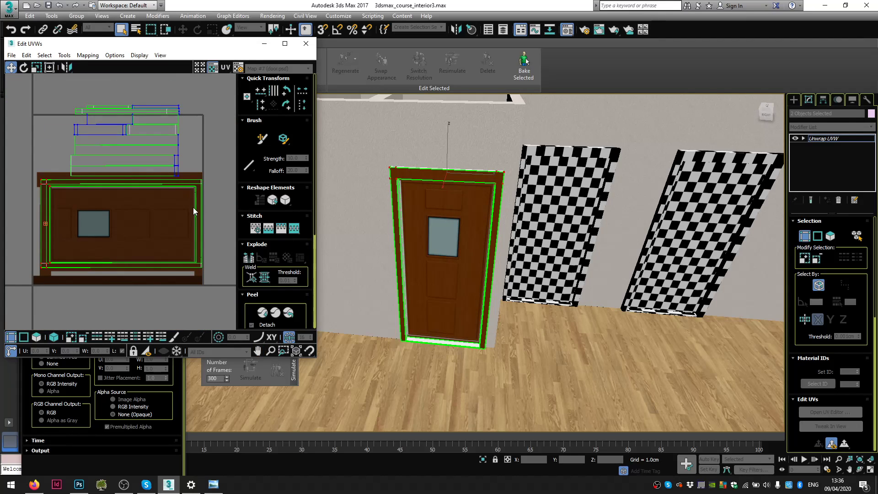
{"action": "scroll", "coordinate": [197, 196], "scroll_direction": "up", "scroll_amount": 4}
{"action": "scroll", "coordinate": [198, 189], "scroll_direction": "down", "scroll_amount": 6}
{"action": "middle_click_drag", "start_coordinate": [160, 180], "coordinate": [138, 221]}
{"action": "scroll", "coordinate": [138, 220], "scroll_direction": "up", "scroll_amount": 2}
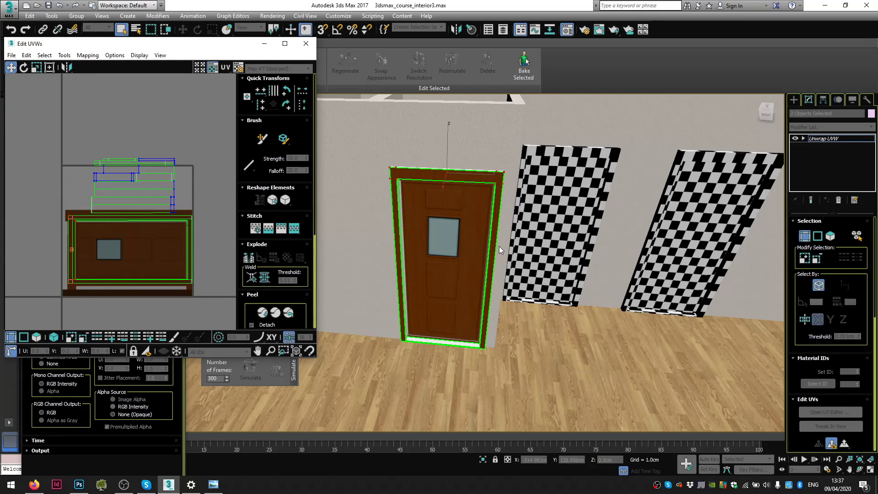
{"action": "middle_click_drag", "start_coordinate": [459, 274], "coordinate": [485, 232], "text": "alt"}
{"action": "scroll", "coordinate": [465, 219], "scroll_direction": "up", "scroll_amount": 3}
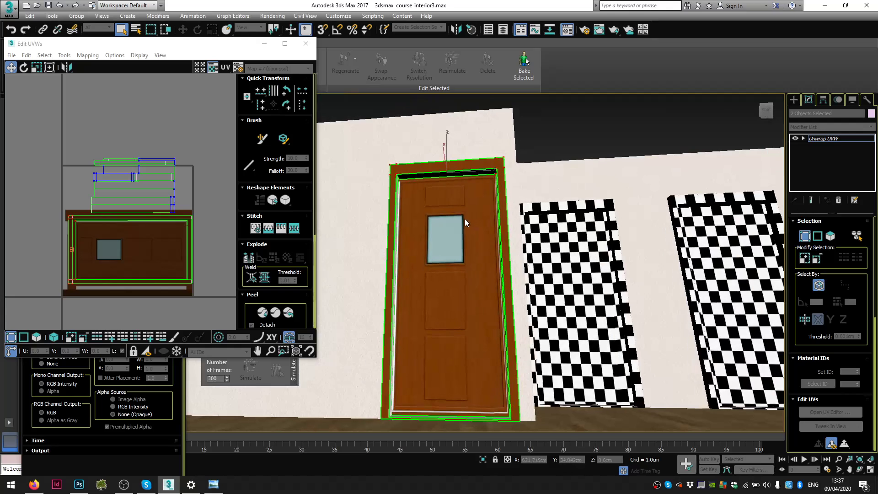
{"action": "middle_click_drag", "start_coordinate": [446, 277], "coordinate": [402, 261], "text": "alt"}
{"action": "scroll", "coordinate": [415, 297], "scroll_direction": "up", "scroll_amount": 4}
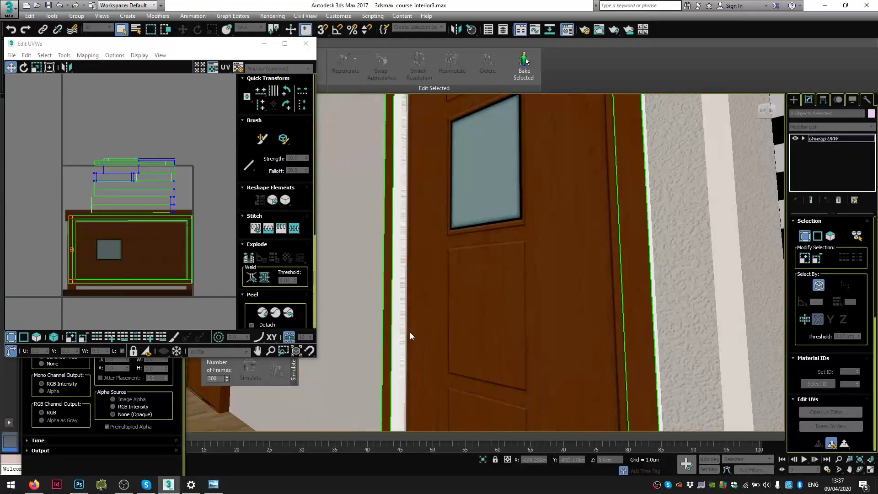
{"action": "scroll", "coordinate": [410, 334], "scroll_direction": "down", "scroll_amount": 4}
{"action": "scroll", "coordinate": [114, 171], "scroll_direction": "up", "scroll_amount": 2}
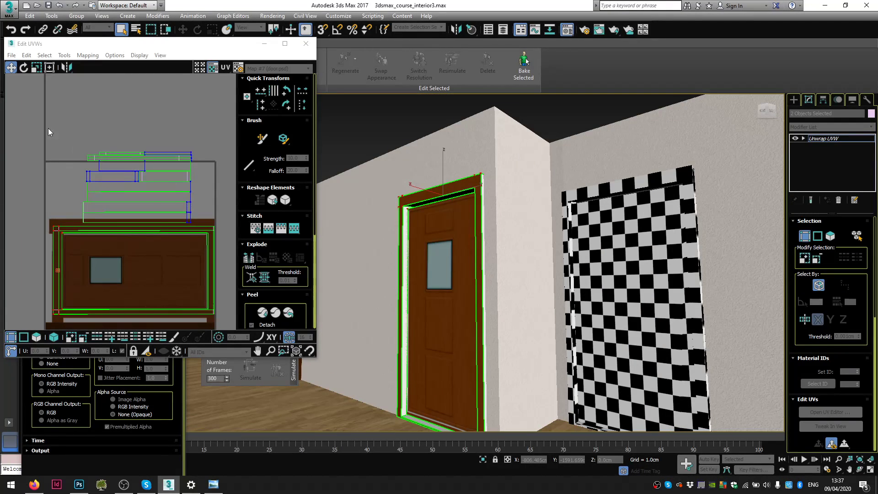
- Try to move the uppermost strip UVs down over the strips below using vertex selection
{"action": "left_click", "coordinate": [202, 259]}
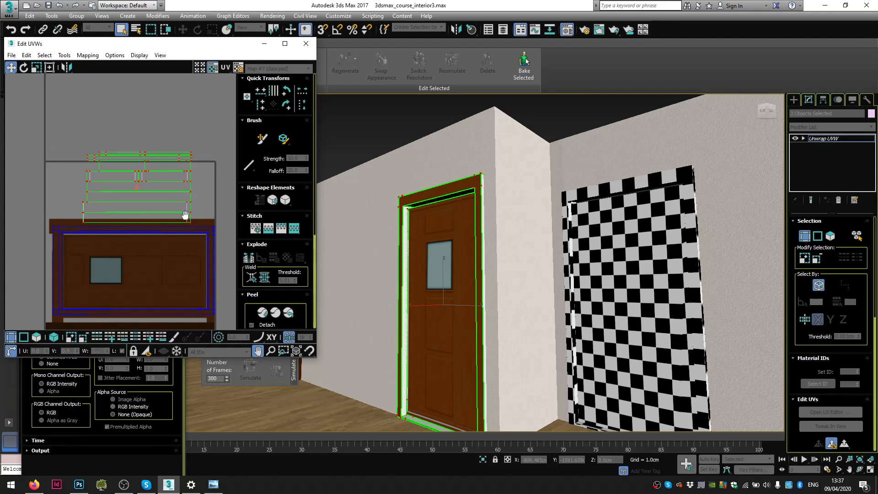
{"action": "middle_click_drag", "start_coordinate": [185, 220], "coordinate": [182, 196]}
{"action": "right_click", "coordinate": [190, 184]}
{"action": "left_click", "coordinate": [197, 207]}
{"action": "right_click", "coordinate": [193, 186]}
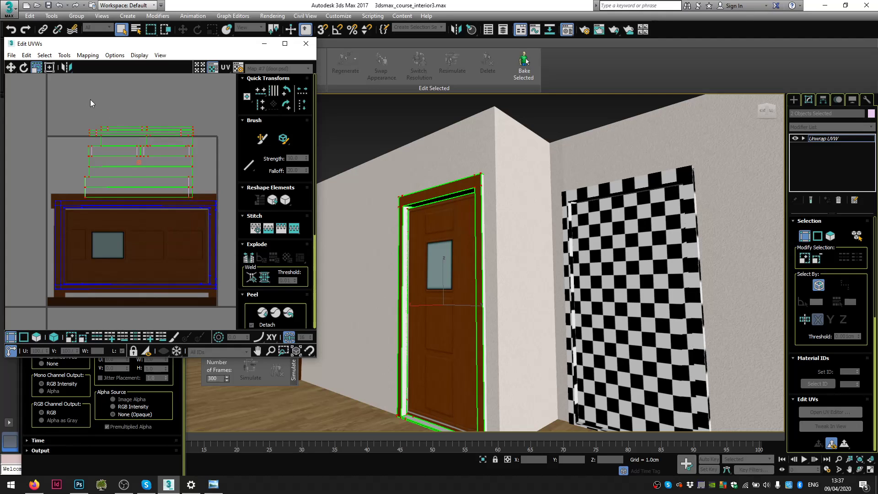
{"action": "left_click_drag", "start_coordinate": [226, 159], "coordinate": [189, 150]}
{"action": "right_click", "coordinate": [192, 133]}
{"action": "left_click", "coordinate": [215, 137]}
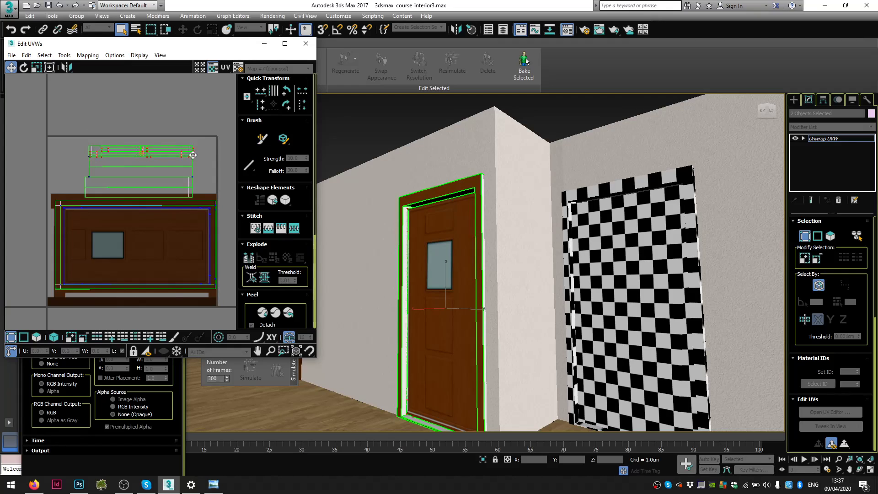
{"action": "scroll", "coordinate": [193, 155], "scroll_direction": "up", "scroll_amount": 3}
- Switch to polygon selection by element, stack the uppermost strip UVs onto the strips below, and undo the last move
{"action": "left_click", "coordinate": [52, 336]}
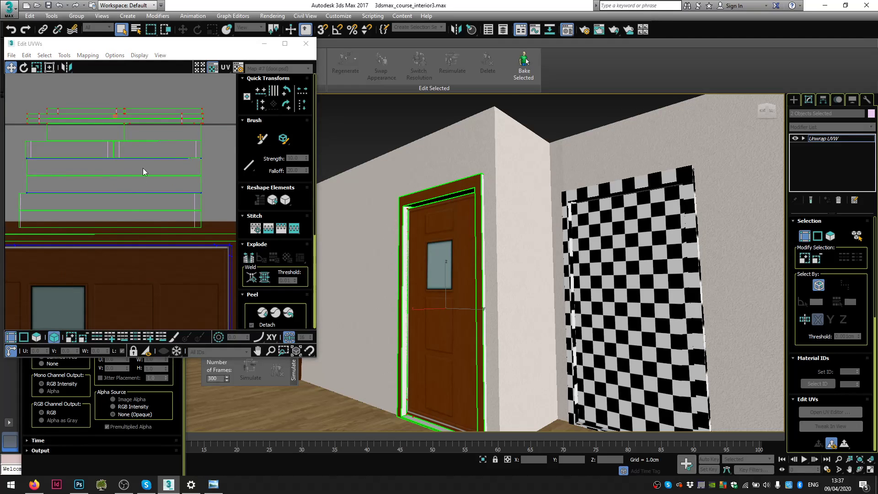
{"action": "left_click_drag", "start_coordinate": [183, 121], "coordinate": [183, 121]}
{"action": "left_click", "coordinate": [36, 337]}
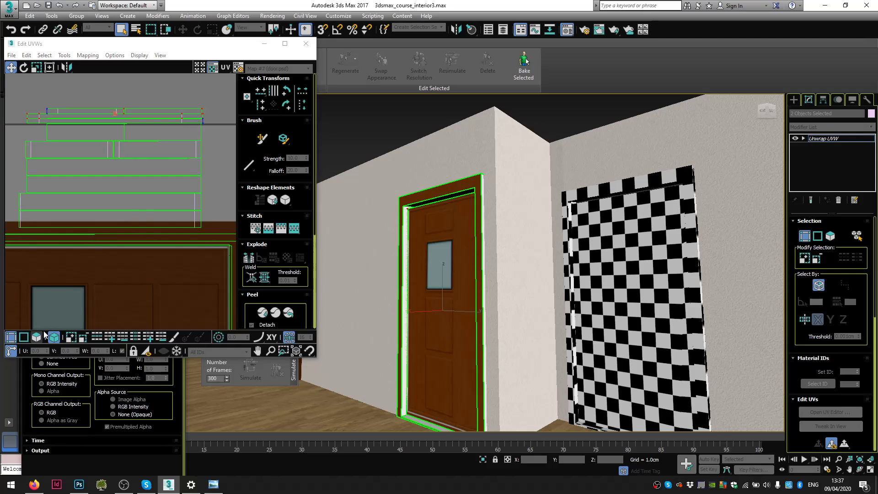
{"action": "left_click", "coordinate": [183, 115]}
{"action": "left_click_drag", "start_coordinate": [86, 120], "coordinate": [201, 101]}
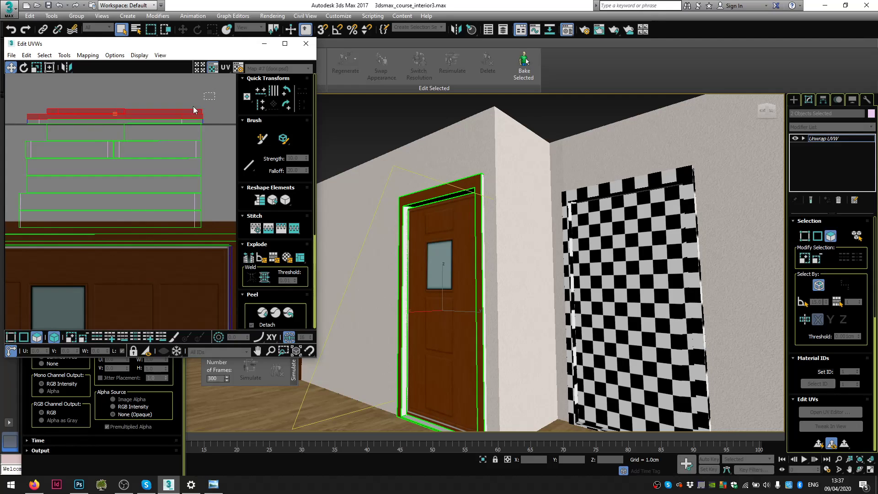
{"action": "left_click_drag", "start_coordinate": [52, 117], "coordinate": [13, 139]}
{"action": "left_click_drag", "start_coordinate": [83, 136], "coordinate": [16, 171]}
{"action": "left_click_drag", "start_coordinate": [94, 165], "coordinate": [88, 182]}
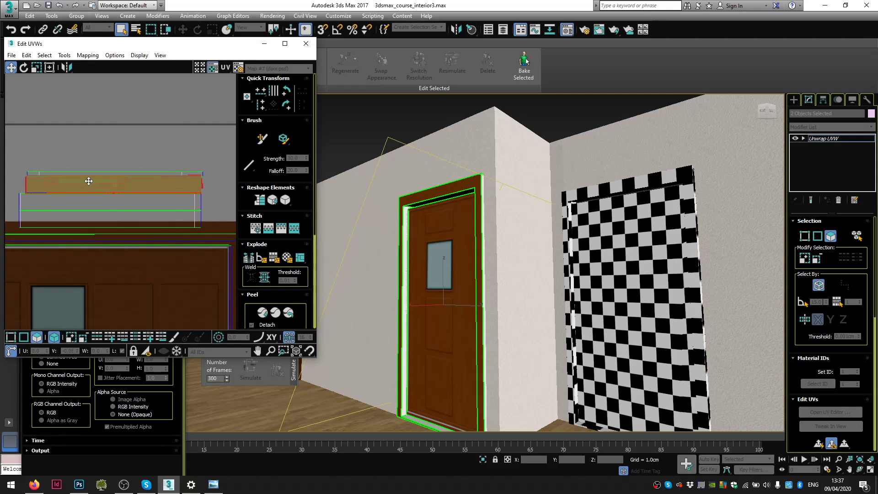
{"action": "key", "text": "ctrl+z"}
- Stack all the remaining strip UVs onto the lowest strip just above the door outline
{"action": "left_click_drag", "start_coordinate": [229, 140], "coordinate": [13, 175]}
{"action": "left_click_drag", "start_coordinate": [78, 172], "coordinate": [75, 192]}
{"action": "left_click_drag", "start_coordinate": [218, 157], "coordinate": [17, 190]}
{"action": "left_click_drag", "start_coordinate": [80, 182], "coordinate": [81, 198], "text": "shift"}
{"action": "left_click_drag", "start_coordinate": [12, 210], "coordinate": [12, 211]}
{"action": "left_click_drag", "start_coordinate": [62, 198], "coordinate": [91, 217], "text": "shift"}
{"action": "scroll", "coordinate": [104, 229], "scroll_direction": "down", "scroll_amount": 3}
{"action": "scroll", "coordinate": [116, 270], "scroll_direction": "up", "scroll_amount": 3}
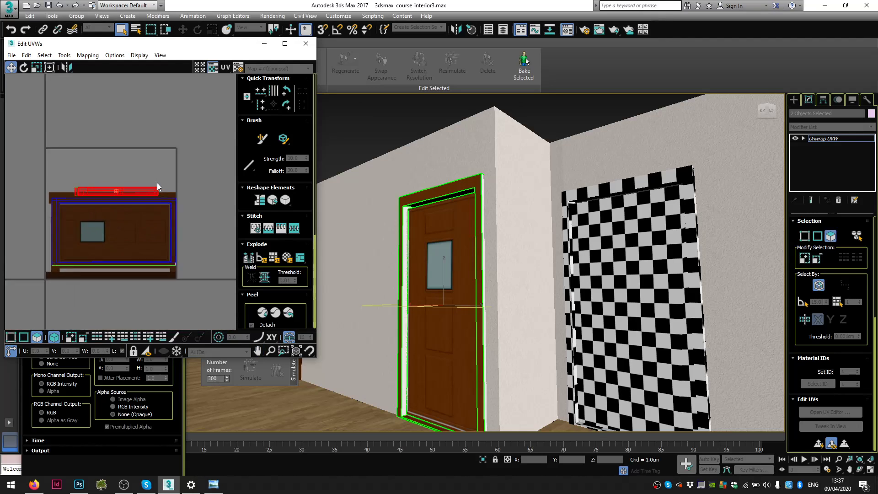
- Move the stacked strip UVs down onto the plain wood band along the texture's bottom edge
{"action": "left_click_drag", "start_coordinate": [191, 167], "coordinate": [141, 182]}
{"action": "left_click_drag", "start_coordinate": [37, 201], "coordinate": [37, 201]}
{"action": "left_click_drag", "start_coordinate": [81, 196], "coordinate": [68, 306], "text": "shift"}
{"action": "scroll", "coordinate": [68, 307], "scroll_direction": "up", "scroll_amount": 3}
{"action": "middle_click_drag", "start_coordinate": [68, 307], "coordinate": [98, 229]}
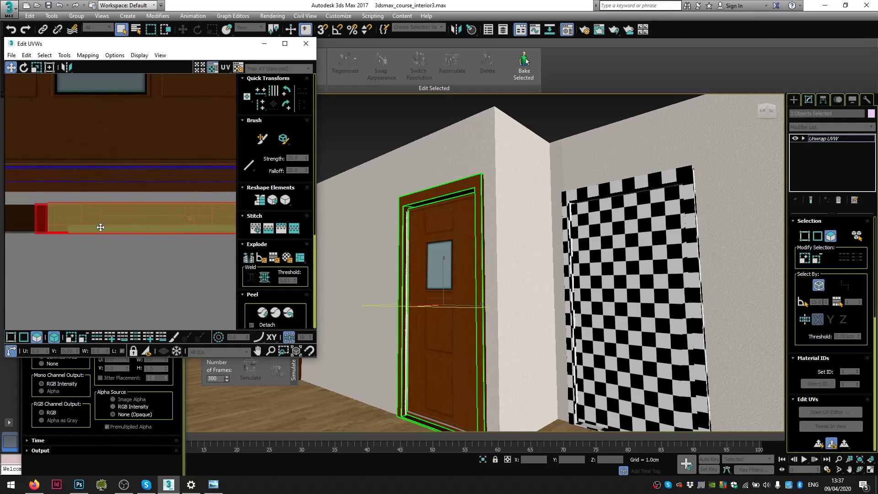
- Scale the stacked strip UVs down to fit inside the bottom wood band and deselect them
{"action": "right_click", "coordinate": [105, 227]}
{"action": "left_click", "coordinate": [125, 247]}
{"action": "left_click_drag", "start_coordinate": [131, 226], "coordinate": [133, 259]}
{"action": "scroll", "coordinate": [136, 239], "scroll_direction": "down", "scroll_amount": 4}
{"action": "left_click", "coordinate": [161, 251]}
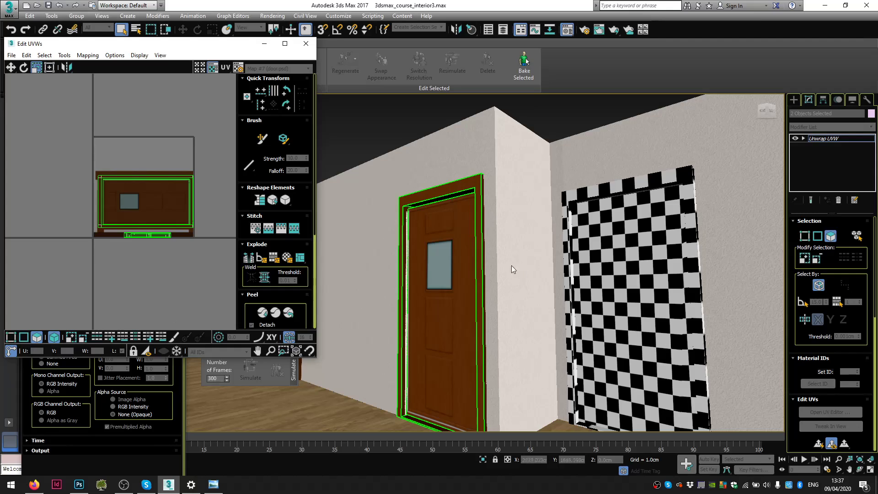
- Inspect the inner edges between the door panel and its frame up close from both sides
{"action": "scroll", "coordinate": [408, 225], "scroll_direction": "up", "scroll_amount": 8}
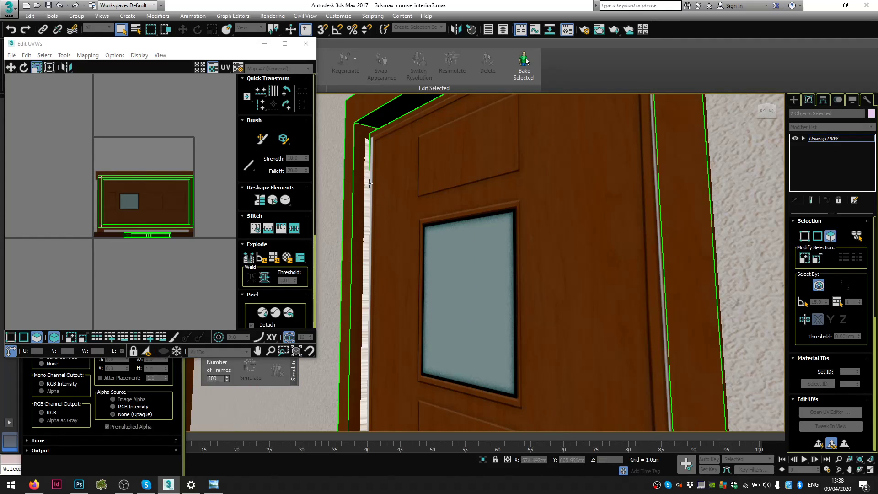
{"action": "scroll", "coordinate": [369, 185], "scroll_direction": "down", "scroll_amount": 6}
{"action": "middle_click_drag", "start_coordinate": [391, 235], "coordinate": [437, 270], "text": "alt"}
{"action": "scroll", "coordinate": [384, 233], "scroll_direction": "up", "scroll_amount": 4}
{"action": "scroll", "coordinate": [424, 264], "scroll_direction": "up", "scroll_amount": 7}
{"action": "scroll", "coordinate": [423, 264], "scroll_direction": "up", "scroll_amount": 3}
{"action": "scroll", "coordinate": [435, 274], "scroll_direction": "down", "scroll_amount": 3}
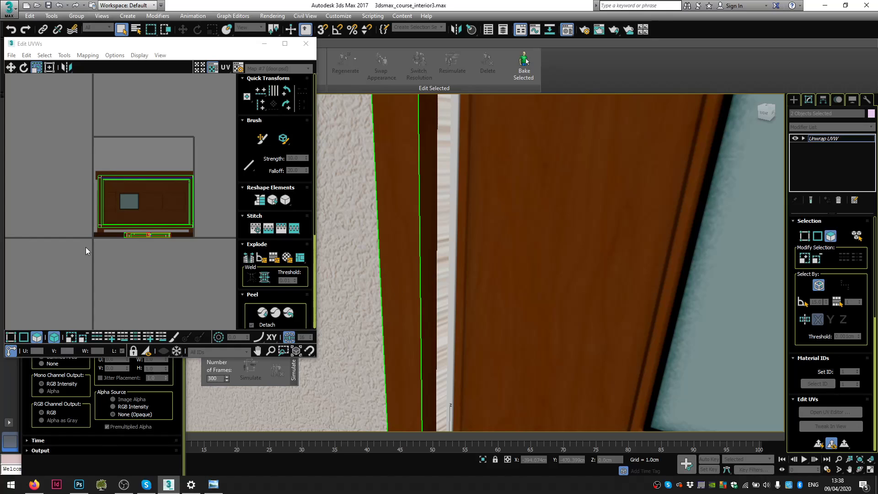
- Examine the strip UVs inside the bottom wood band and check the whole textured door from the room
{"action": "scroll", "coordinate": [133, 242], "scroll_direction": "up", "scroll_amount": 8}
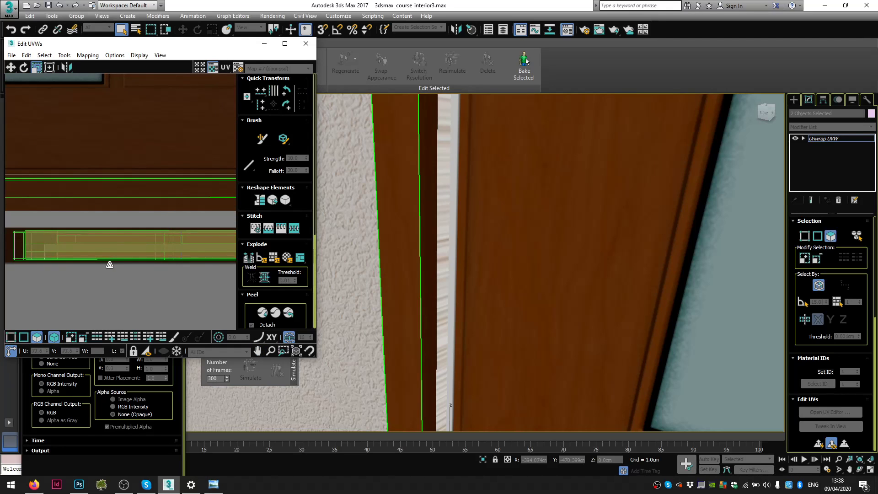
{"action": "left_click_drag", "start_coordinate": [109, 265], "coordinate": [110, 265]}
{"action": "scroll", "coordinate": [453, 247], "scroll_direction": "up", "scroll_amount": 2}
{"action": "scroll", "coordinate": [448, 251], "scroll_direction": "down", "scroll_amount": 5}
{"action": "middle_click_drag", "start_coordinate": [449, 251], "coordinate": [419, 247], "text": "alt"}
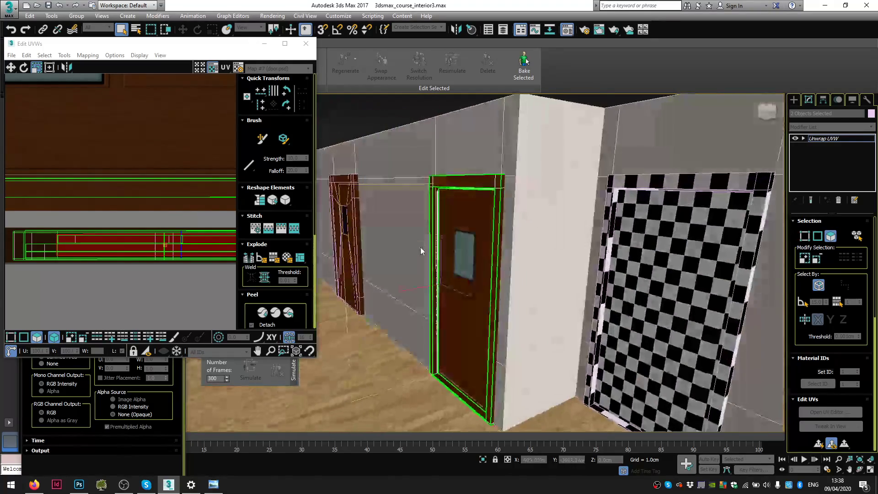
{"action": "scroll", "coordinate": [419, 247], "scroll_direction": "up", "scroll_amount": 5}
{"action": "middle_click_drag", "start_coordinate": [506, 258], "coordinate": [485, 201]}
{"action": "scroll", "coordinate": [504, 266], "scroll_direction": "down", "scroll_amount": 4}
{"action": "scroll", "coordinate": [485, 201], "scroll_direction": "down", "scroll_amount": 2}
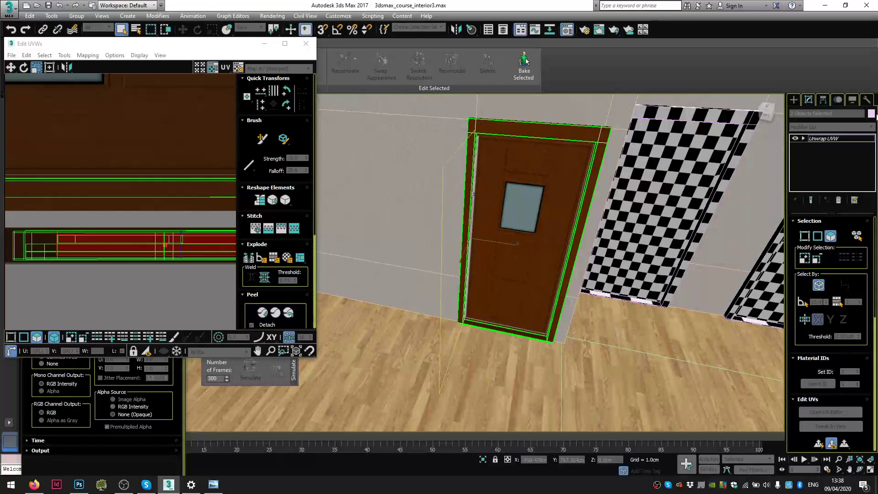
{"action": "middle_click_drag", "start_coordinate": [574, 200], "coordinate": [561, 198], "text": "alt"}
{"action": "scroll", "coordinate": [139, 223], "scroll_direction": "down", "scroll_amount": 4}
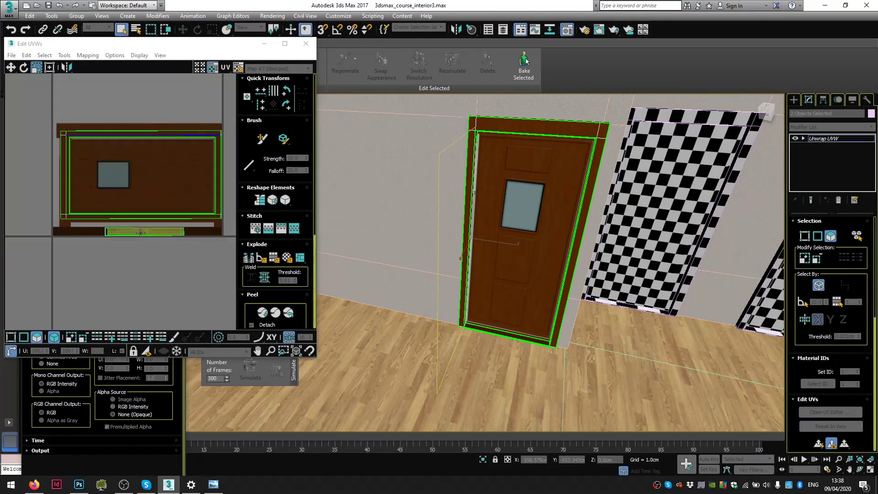
- Move the door panel's UV face up from the paneled area to the upper part of the texture
{"action": "middle_click_drag", "start_coordinate": [193, 127], "coordinate": [144, 224]}
{"action": "middle_click_drag", "start_coordinate": [124, 267], "coordinate": [173, 202]}
{"action": "left_click", "coordinate": [172, 203]}
{"action": "scroll", "coordinate": [183, 210], "scroll_direction": "up", "scroll_amount": 5}
{"action": "scroll", "coordinate": [122, 210], "scroll_direction": "down", "scroll_amount": 5}
{"action": "scroll", "coordinate": [62, 212], "scroll_direction": "up", "scroll_amount": 5}
{"action": "scroll", "coordinate": [91, 255], "scroll_direction": "up", "scroll_amount": 2}
{"action": "scroll", "coordinate": [128, 262], "scroll_direction": "down", "scroll_amount": 3}
{"action": "right_click", "coordinate": [170, 263]}
{"action": "left_click", "coordinate": [193, 277]}
{"action": "scroll", "coordinate": [193, 276], "scroll_direction": "down", "scroll_amount": 4}
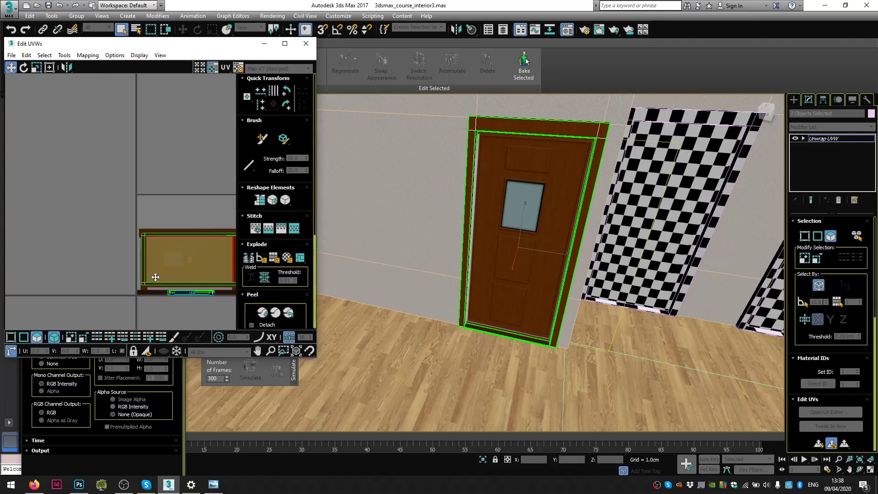
{"action": "middle_click_drag", "start_coordinate": [191, 270], "coordinate": [62, 282]}
{"action": "left_click_drag", "start_coordinate": [68, 274], "coordinate": [67, 232]}
- Switch to Photoshop, save door.psd with the plain wood area above the door, and return to 3ds Max to view the door
{"action": "left_click", "coordinate": [78, 485]}
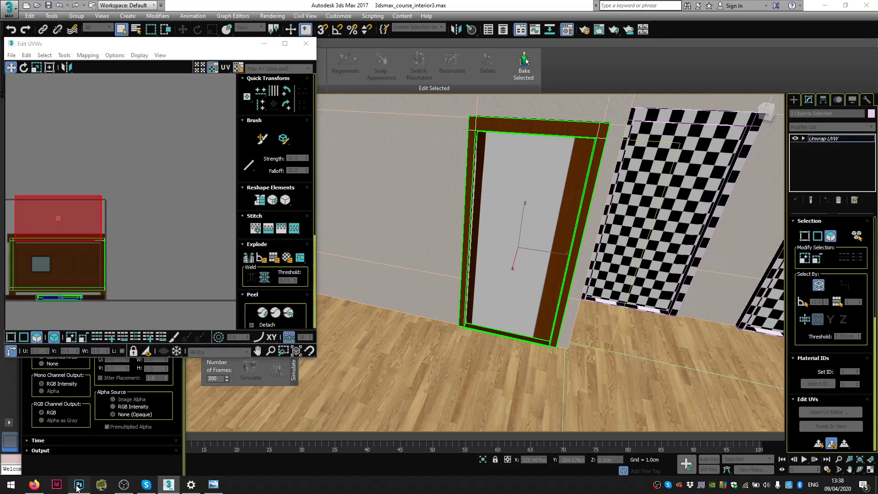
{"action": "key", "text": "ctrl+s"}
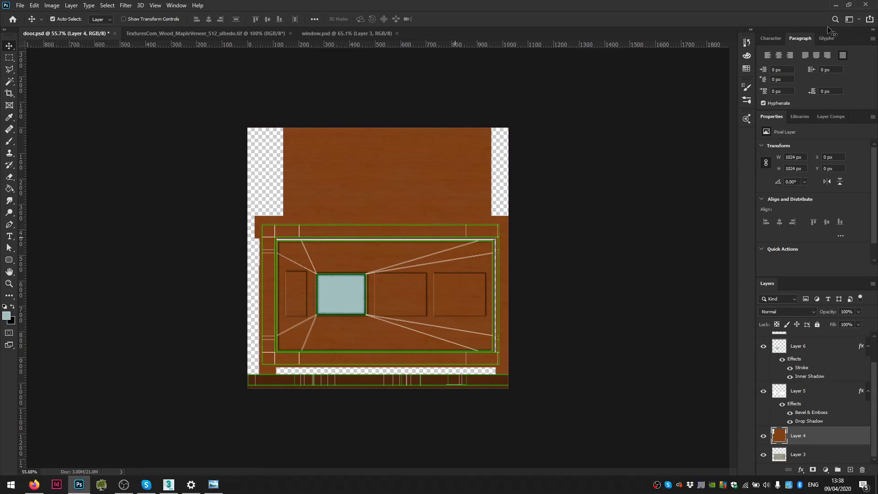
{"action": "left_click", "coordinate": [834, 6]}
{"action": "scroll", "coordinate": [591, 254], "scroll_direction": "down", "scroll_amount": 5}
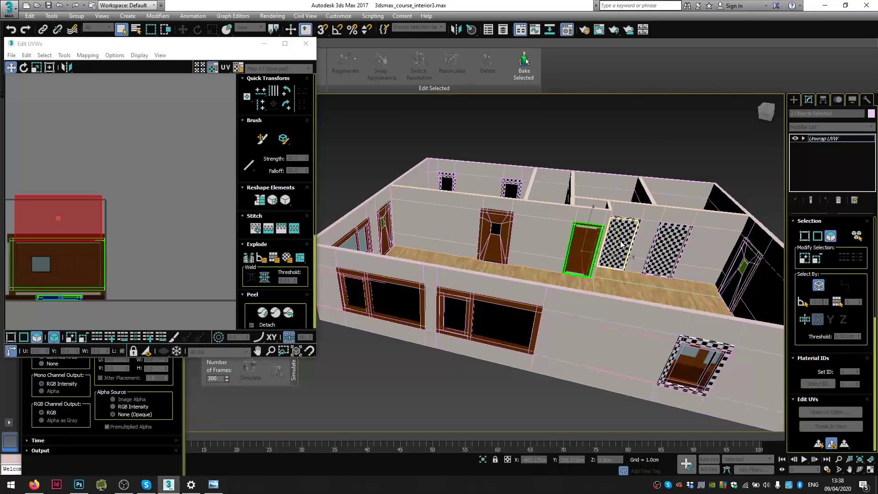
{"action": "scroll", "coordinate": [613, 251], "scroll_direction": "up", "scroll_amount": 5}
{"action": "scroll", "coordinate": [138, 238], "scroll_direction": "up", "scroll_amount": 3}
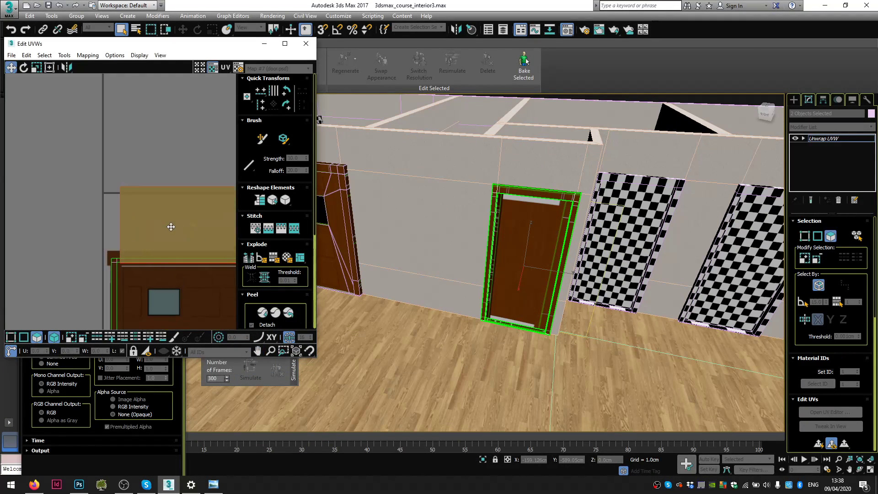
- Scale the door panel's UV face down to fit inside the plain wood area and check the panel up close
{"action": "middle_click_drag", "start_coordinate": [110, 244], "coordinate": [5, 247]}
{"action": "right_click", "coordinate": [118, 221]}
{"action": "left_click", "coordinate": [128, 245]}
{"action": "middle_click_drag", "start_coordinate": [102, 234], "coordinate": [198, 218]}
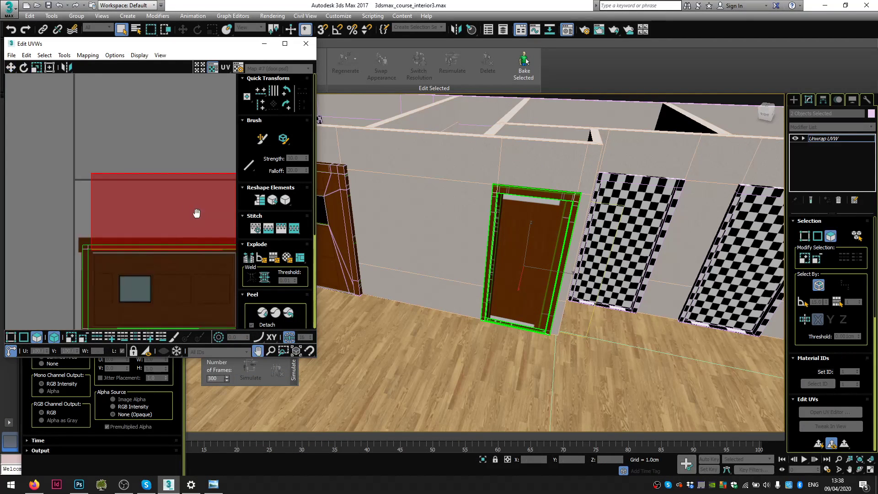
{"action": "left_click_drag", "start_coordinate": [165, 215], "coordinate": [163, 226]}
{"action": "middle_click_drag", "start_coordinate": [603, 185], "coordinate": [588, 154], "text": "alt"}
{"action": "scroll", "coordinate": [547, 210], "scroll_direction": "up", "scroll_amount": 4}
{"action": "scroll", "coordinate": [588, 154], "scroll_direction": "up", "scroll_amount": 4}
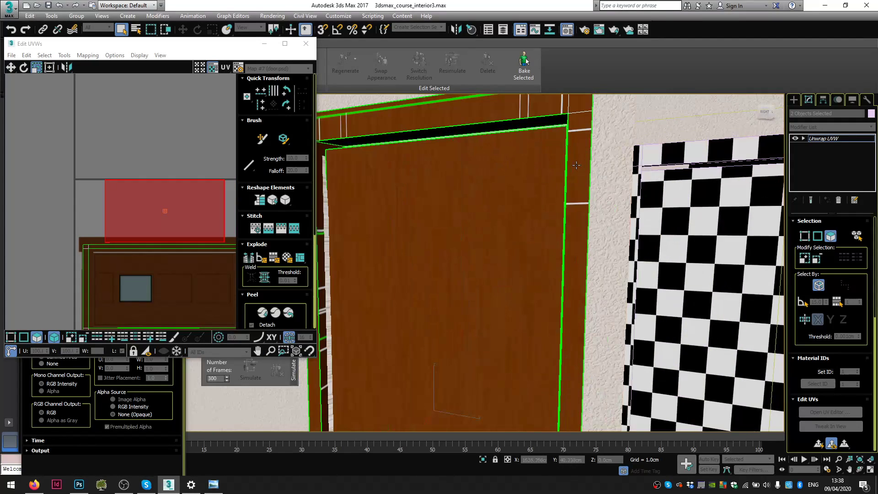
{"action": "scroll", "coordinate": [197, 206], "scroll_direction": "down", "scroll_amount": 3}
{"action": "middle_click_drag", "start_coordinate": [191, 231], "coordinate": [175, 209]}
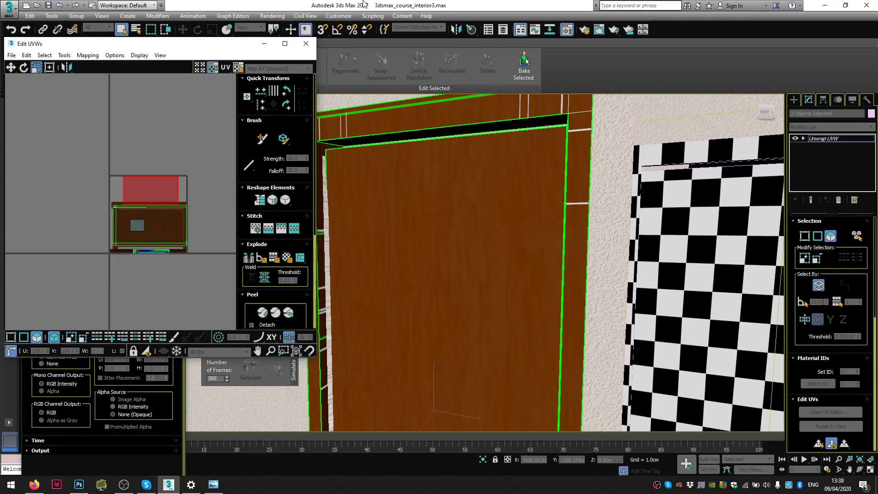
- Close the UV editor and collapse the Unwrap UVW modifier on the selected door objects
{"action": "left_click", "coordinate": [305, 44]}
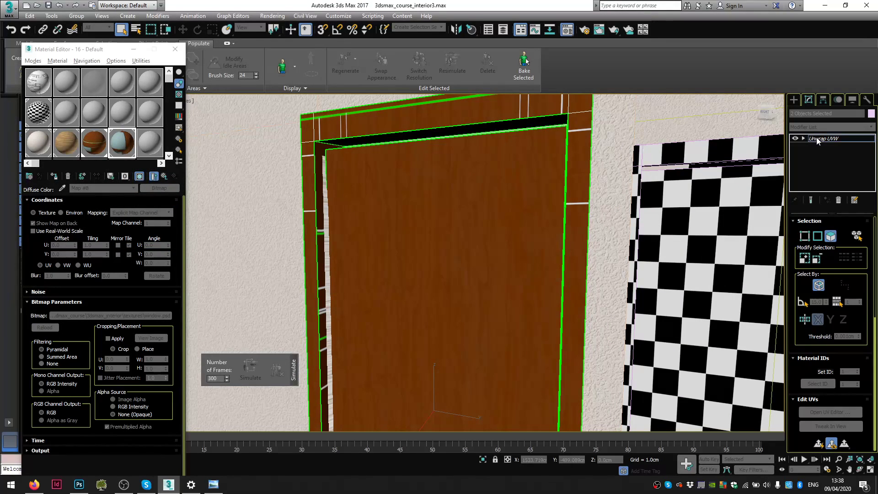
{"action": "right_click", "coordinate": [817, 141]}
{"action": "left_click", "coordinate": [826, 220]}
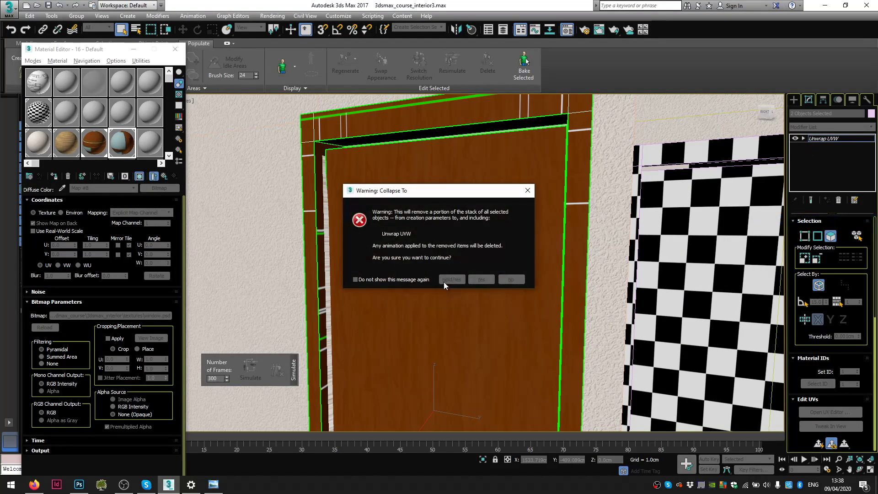
{"action": "left_click", "coordinate": [481, 280]}
- Move the door frame's vertices on the gap side along Y toward the panel to close the gap, and leave vertex editing
{"action": "scroll", "coordinate": [481, 280], "scroll_direction": "down", "scroll_amount": 2}
{"action": "middle_click_drag", "start_coordinate": [501, 263], "coordinate": [402, 248]}
{"action": "scroll", "coordinate": [500, 169], "scroll_direction": "down", "scroll_amount": 2}
{"action": "left_click", "coordinate": [410, 213]}
{"action": "left_click", "coordinate": [807, 232]}
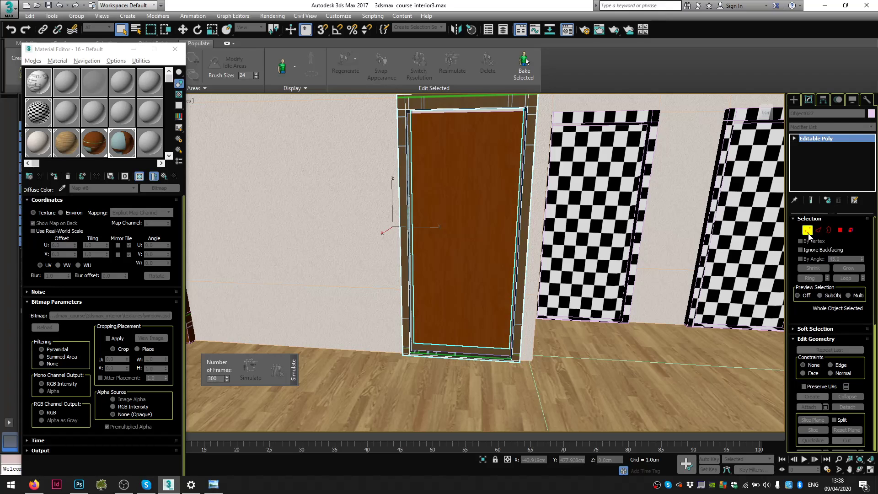
{"action": "middle_click_drag", "start_coordinate": [403, 124], "coordinate": [408, 143]}
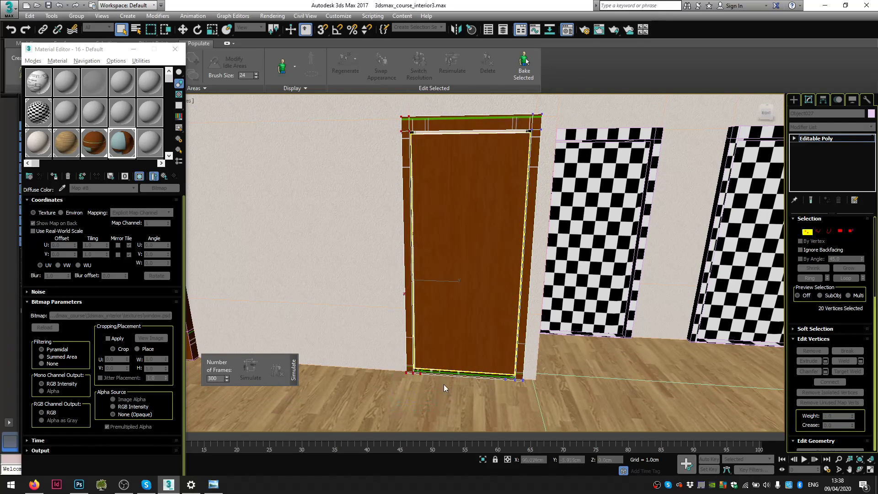
{"action": "scroll", "coordinate": [431, 303], "scroll_direction": "up", "scroll_amount": 4}
{"action": "left_click", "coordinate": [182, 30]}
{"action": "middle_click_drag", "start_coordinate": [328, 197], "coordinate": [312, 195]}
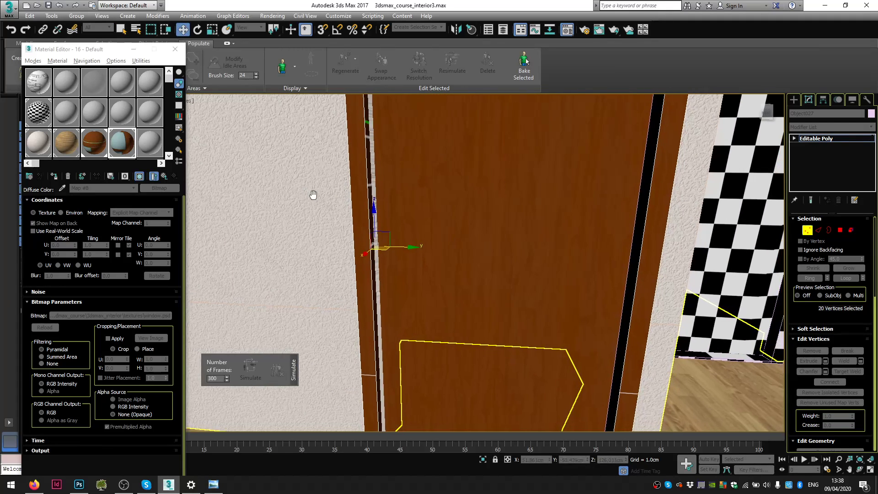
{"action": "left_click_drag", "start_coordinate": [397, 249], "coordinate": [404, 249]}
{"action": "scroll", "coordinate": [404, 249], "scroll_direction": "down", "scroll_amount": 5}
{"action": "middle_click_drag", "start_coordinate": [404, 250], "coordinate": [398, 251], "text": "alt"}
{"action": "scroll", "coordinate": [405, 252], "scroll_direction": "up", "scroll_amount": 2}
{"action": "left_click", "coordinate": [810, 231]}
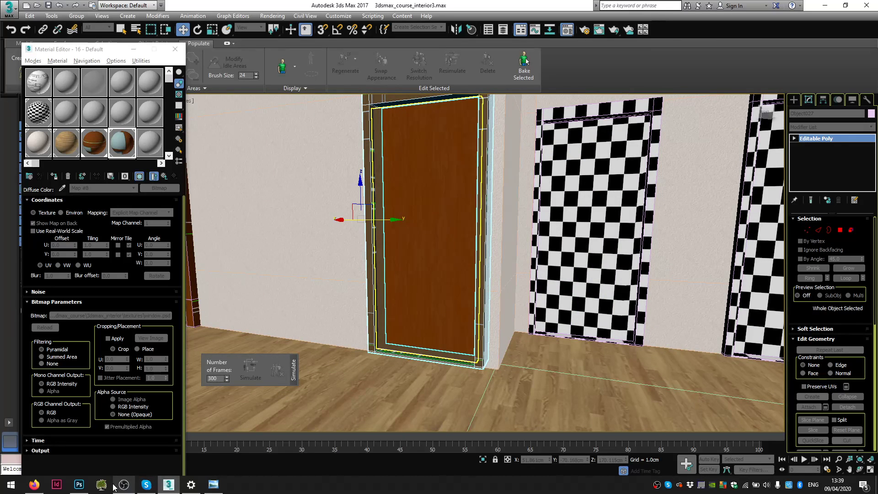
- Switch to Photoshop, hide Layer 1 with the UV outlines in door.psd, save the file, and return to 3ds Max
{"action": "left_click", "coordinate": [80, 486]}
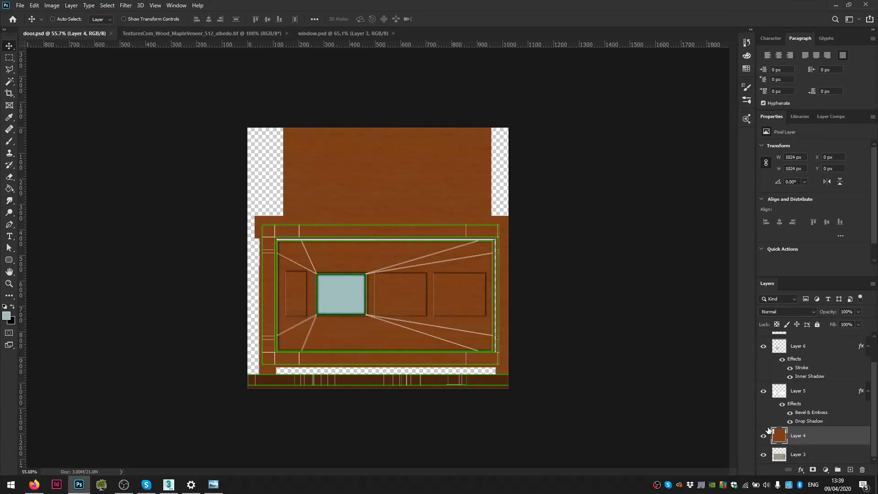
{"action": "scroll", "coordinate": [773, 353], "scroll_direction": "up", "scroll_amount": 2}
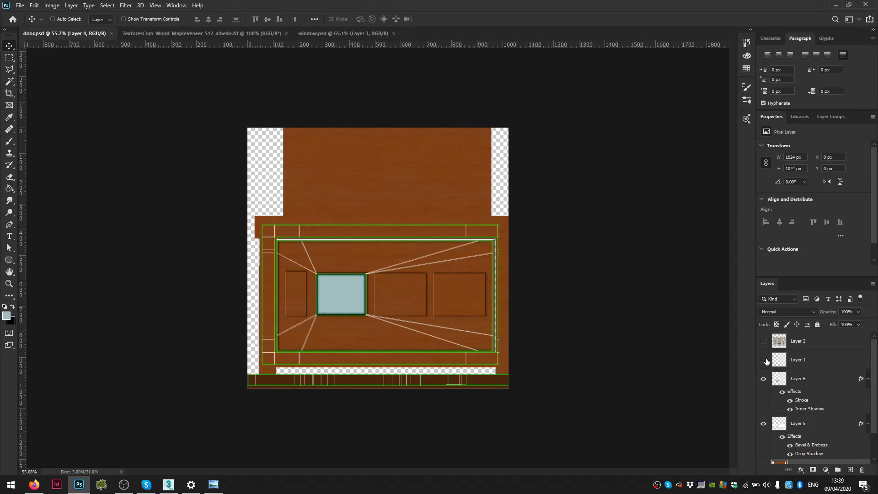
{"action": "left_click", "coordinate": [765, 360]}
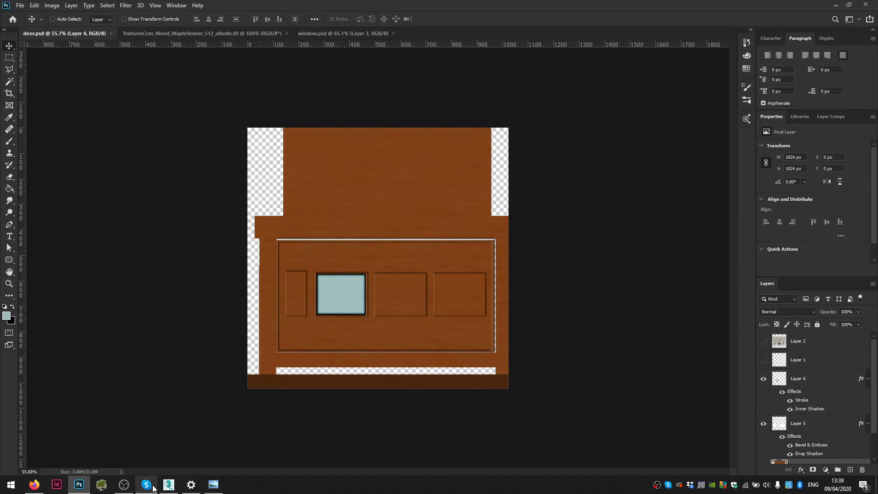
{"action": "left_click", "coordinate": [168, 485]}
{"action": "middle_click_drag", "start_coordinate": [430, 309], "coordinate": [463, 324]}
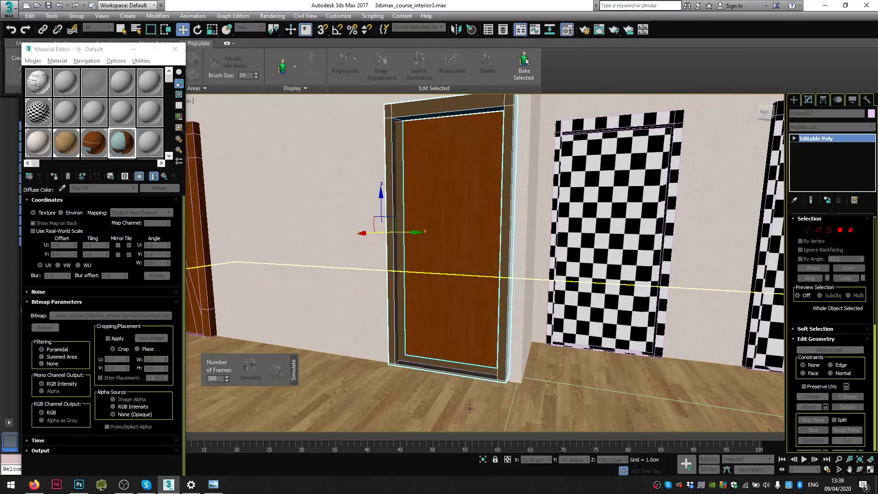
- Deselect the door frame and turn off the edged-faces display in the shaded viewport
{"action": "left_click", "coordinate": [477, 347]}
{"action": "scroll", "coordinate": [507, 370], "scroll_direction": "down", "scroll_amount": 3}
{"action": "middle_click_drag", "start_coordinate": [507, 369], "coordinate": [556, 368], "text": "alt"}
{"action": "scroll", "coordinate": [556, 369], "scroll_direction": "down", "scroll_amount": 2}
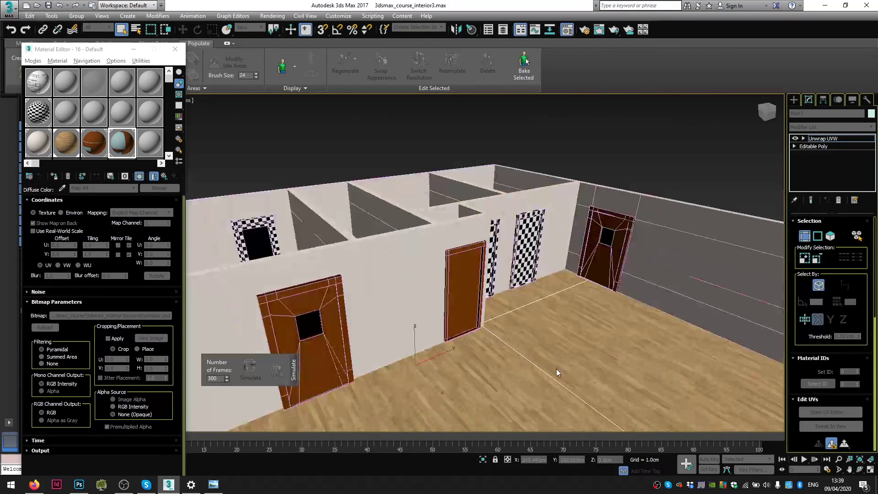
{"action": "key", "text": "F3"}
{"action": "key", "text": "F3"}
{"action": "key", "text": "F4"}
- Assign the wood door material to the panels and frames of the two neighbouring checkered doors, undoing a misplaced assignment
{"action": "scroll", "coordinate": [528, 299], "scroll_direction": "down", "scroll_amount": 5}
{"action": "scroll", "coordinate": [540, 327], "scroll_direction": "up", "scroll_amount": 5}
{"action": "middle_click_drag", "start_coordinate": [527, 287], "coordinate": [408, 371], "text": "alt"}
{"action": "scroll", "coordinate": [424, 294], "scroll_direction": "up", "scroll_amount": 3}
{"action": "middle_click_drag", "start_coordinate": [602, 325], "coordinate": [445, 301]}
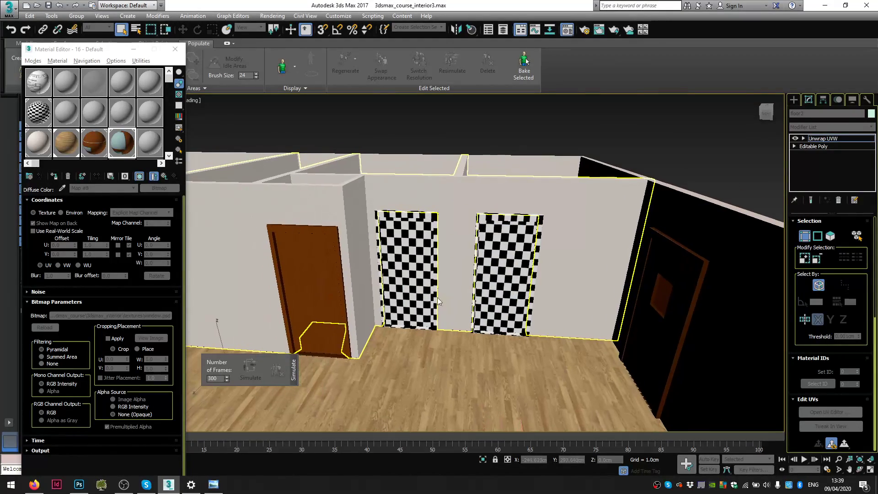
{"action": "left_click_drag", "start_coordinate": [95, 143], "coordinate": [388, 225]}
{"action": "left_click_drag", "start_coordinate": [530, 281], "coordinate": [529, 282]}
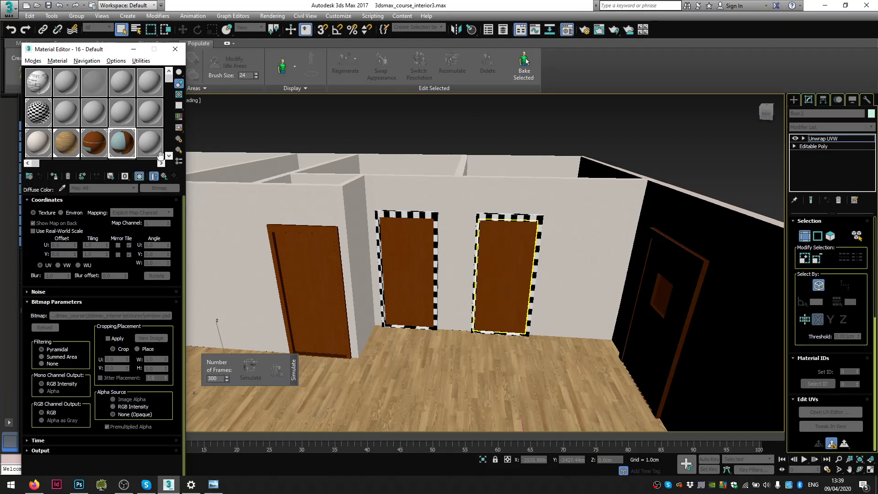
{"action": "left_click_drag", "start_coordinate": [94, 143], "coordinate": [396, 211]}
{"action": "key", "text": "ctrl+z"}
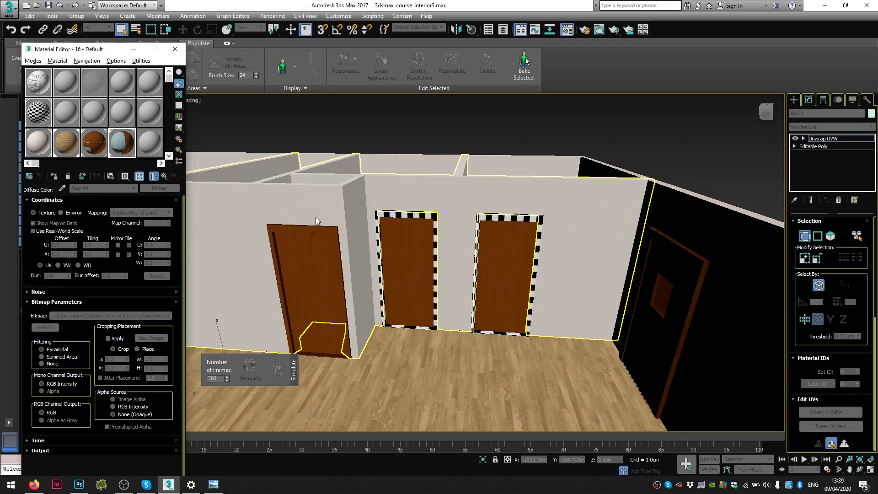
{"action": "left_click_drag", "start_coordinate": [91, 147], "coordinate": [486, 218]}
- Assign the window material to the small window's checkered frame on the long outer wall
{"action": "scroll", "coordinate": [476, 278], "scroll_direction": "down", "scroll_amount": 5}
{"action": "mouse_move", "coordinate": [476, 278]}
{"action": "middle_mouse_down", "text": "alt"}
{"action": "mouse_move", "coordinate": [566, 302]}
{"action": "mouse_move", "coordinate": [599, 289]}
{"action": "mouse_move", "coordinate": [513, 271]}
{"action": "mouse_move", "coordinate": [479, 284]}
{"action": "middle_mouse_up", "text": "alt"}
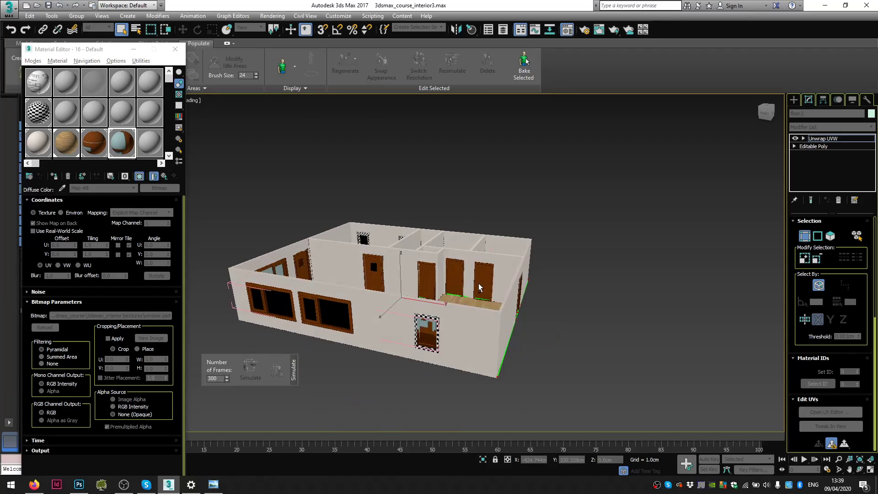
{"action": "scroll", "coordinate": [294, 263], "scroll_direction": "up", "scroll_amount": 5}
{"action": "middle_click_drag", "start_coordinate": [293, 263], "coordinate": [625, 343], "text": "alt"}
{"action": "scroll", "coordinate": [624, 343], "scroll_direction": "up", "scroll_amount": 4}
{"action": "scroll", "coordinate": [659, 296], "scroll_direction": "down", "scroll_amount": 4}
{"action": "middle_click_drag", "start_coordinate": [659, 297], "coordinate": [379, 246]}
{"action": "scroll", "coordinate": [411, 226], "scroll_direction": "up", "scroll_amount": 5}
{"action": "middle_click_drag", "start_coordinate": [517, 213], "coordinate": [485, 215], "text": "alt"}
{"action": "scroll", "coordinate": [485, 215], "scroll_direction": "up", "scroll_amount": 3}
{"action": "middle_click_drag", "start_coordinate": [485, 215], "coordinate": [554, 202]}
{"action": "scroll", "coordinate": [560, 203], "scroll_direction": "down", "scroll_amount": 3}
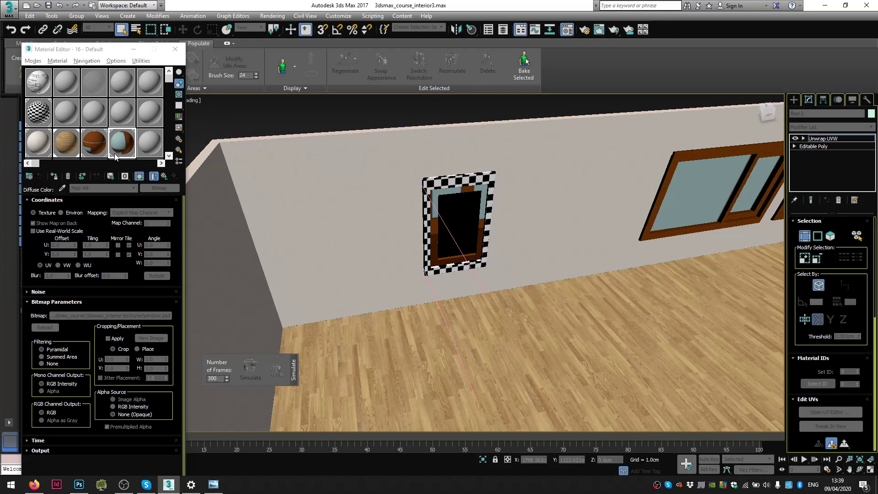
{"action": "scroll", "coordinate": [433, 191], "scroll_direction": "down", "scroll_amount": 10}
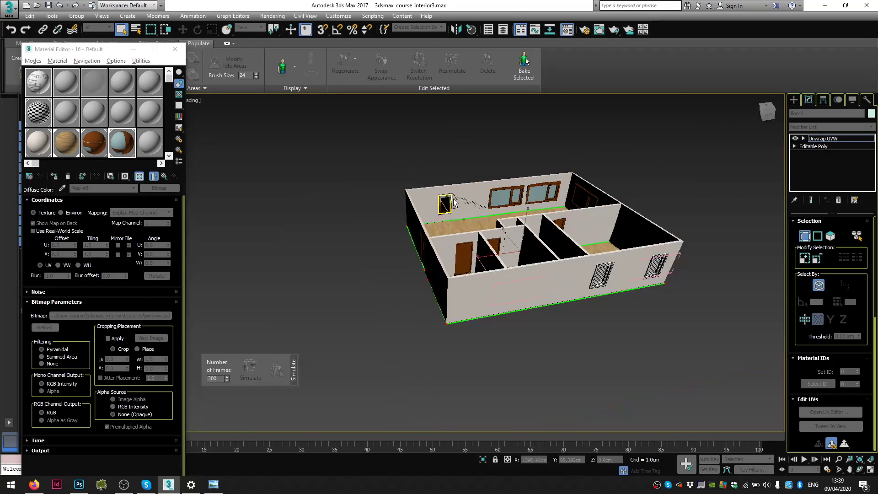
- Select the small window's outer and inner frames on the long outer wall and add an Unwrap UVW modifier to both
{"action": "scroll", "coordinate": [480, 203], "scroll_direction": "up", "scroll_amount": 8}
{"action": "middle_click_drag", "start_coordinate": [479, 200], "coordinate": [248, 147], "text": "alt"}
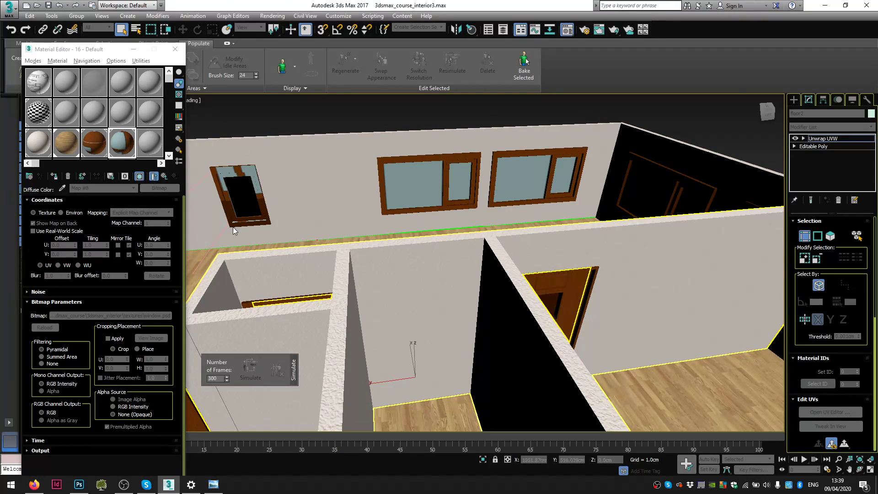
{"action": "middle_click_drag", "start_coordinate": [382, 208], "coordinate": [412, 243]}
{"action": "middle_click_drag", "start_coordinate": [670, 132], "coordinate": [538, 214]}
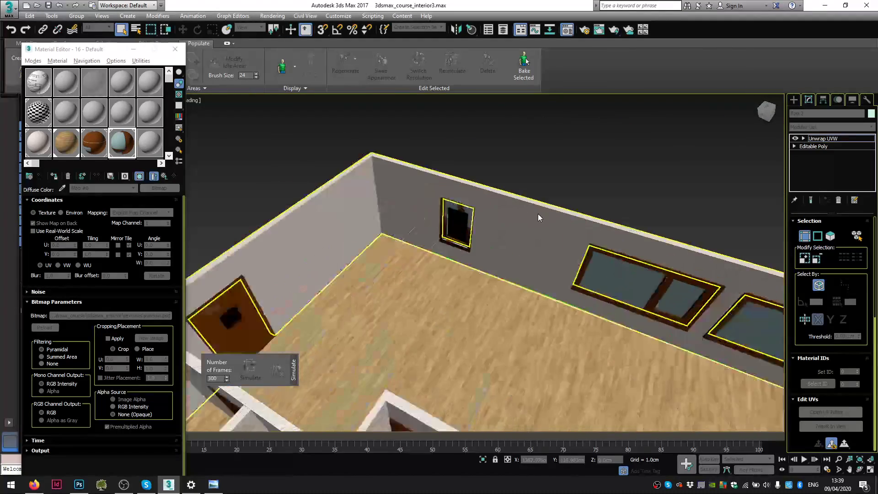
{"action": "scroll", "coordinate": [390, 234], "scroll_direction": "up", "scroll_amount": 5}
{"action": "middle_click_drag", "start_coordinate": [390, 234], "coordinate": [503, 133], "text": "alt"}
{"action": "scroll", "coordinate": [456, 207], "scroll_direction": "down", "scroll_amount": 3}
{"action": "scroll", "coordinate": [421, 196], "scroll_direction": "up", "scroll_amount": 3}
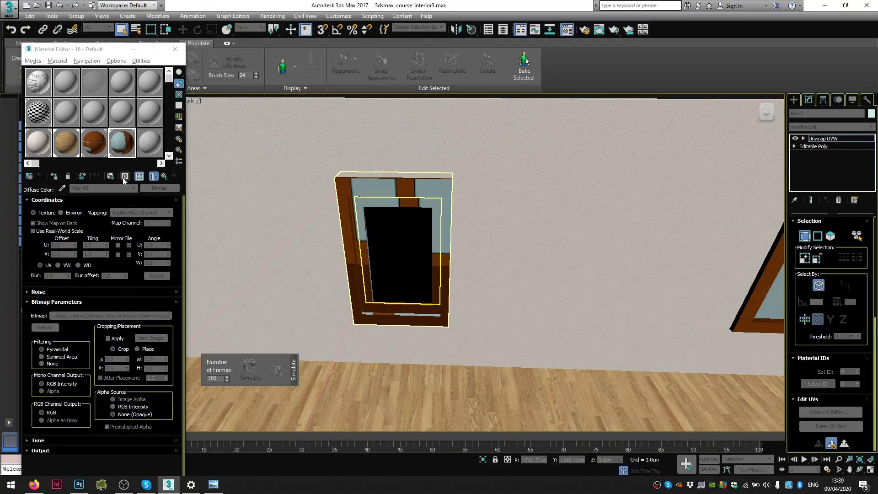
{"action": "left_click", "coordinate": [823, 139]}
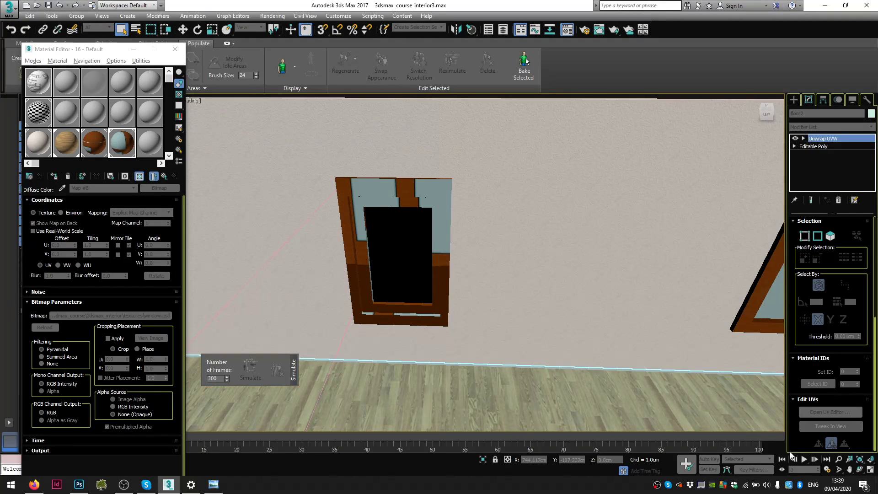
{"action": "left_click", "coordinate": [414, 197]}
{"action": "left_click", "coordinate": [429, 212]}
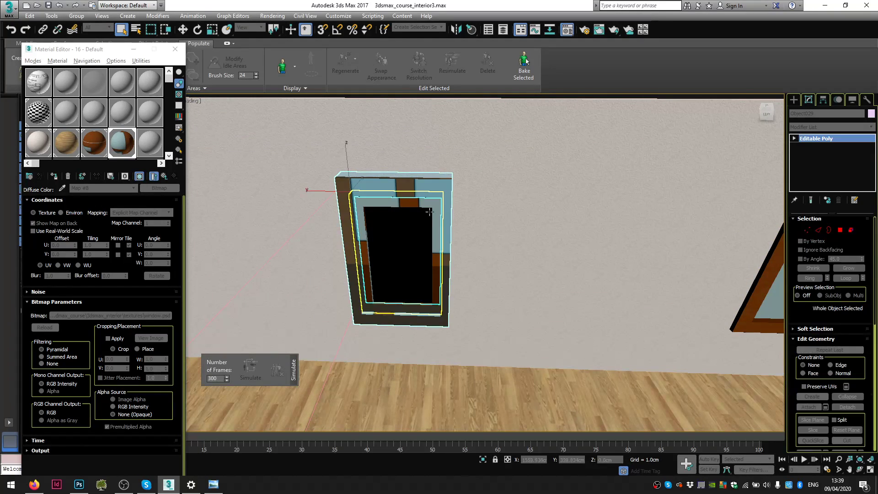
{"action": "left_click", "coordinate": [430, 212], "text": "ctrl"}
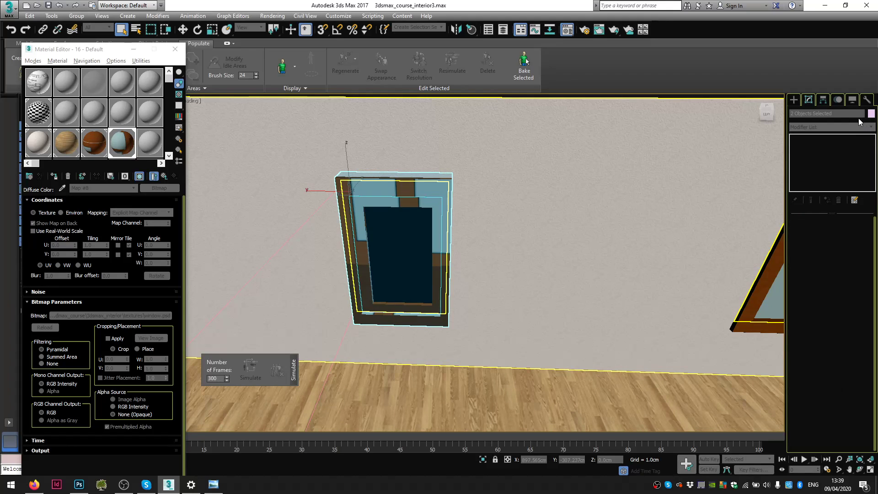
{"action": "left_click", "coordinate": [846, 127]}
{"action": "scroll", "coordinate": [822, 384], "scroll_direction": "down", "scroll_amount": 5}
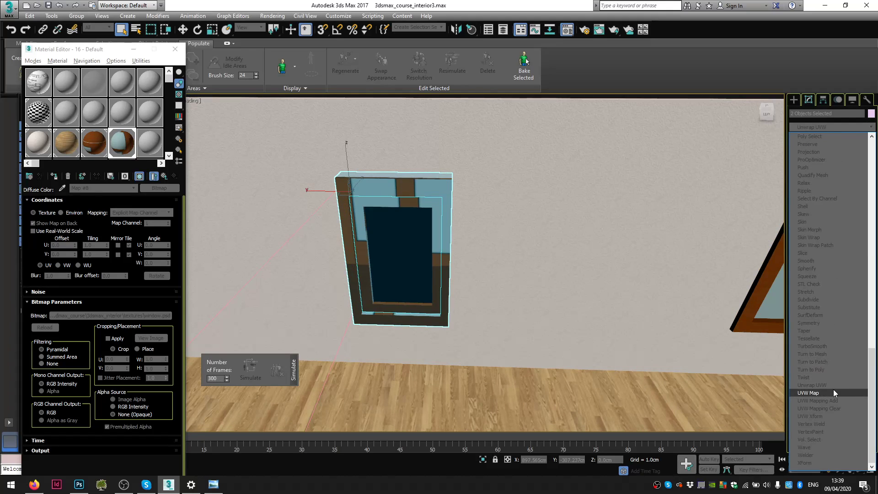
{"action": "left_click", "coordinate": [830, 386]}
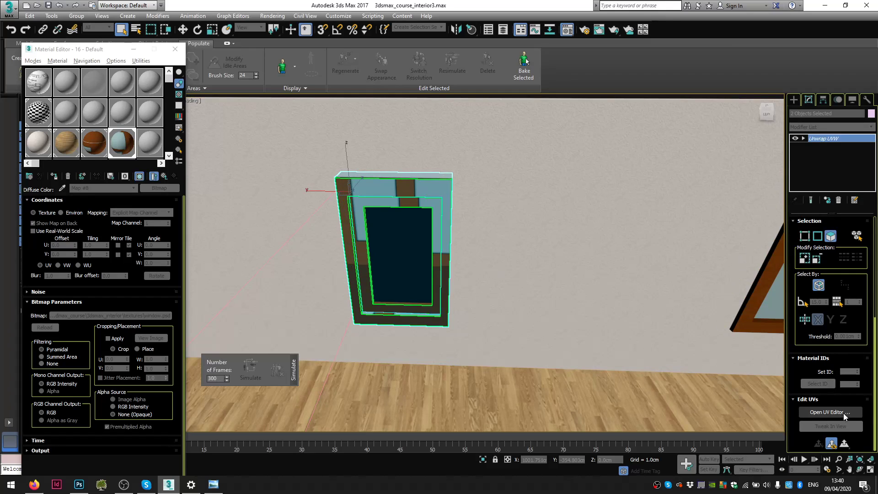
- Open the UV editor for the small window and display the window.psd map as its background
{"action": "left_click", "coordinate": [843, 413]}
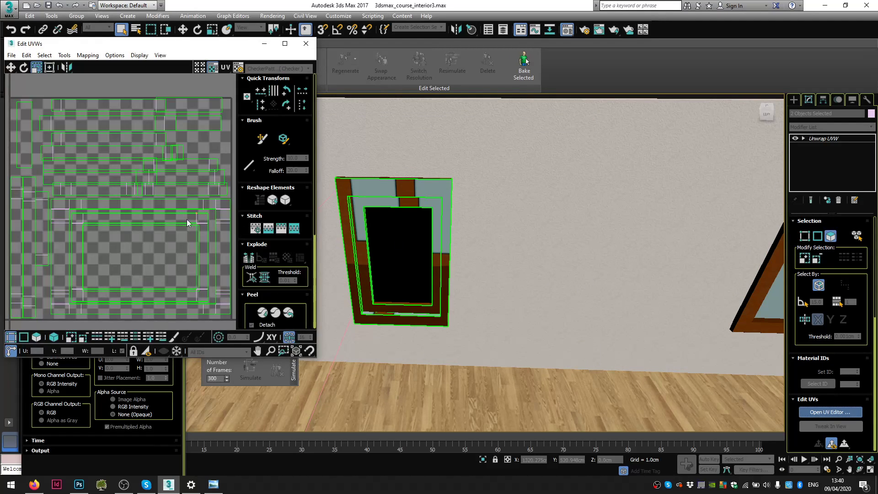
{"action": "scroll", "coordinate": [167, 212], "scroll_direction": "up", "scroll_amount": 4}
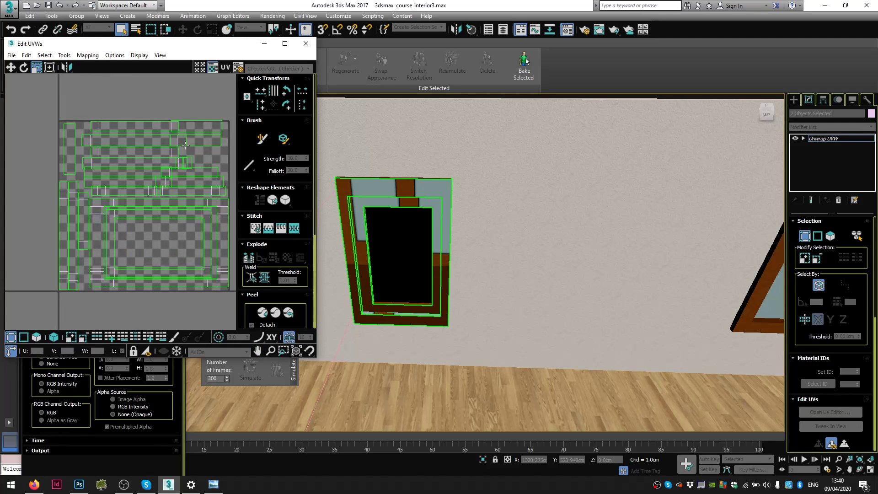
{"action": "left_click", "coordinate": [272, 69]}
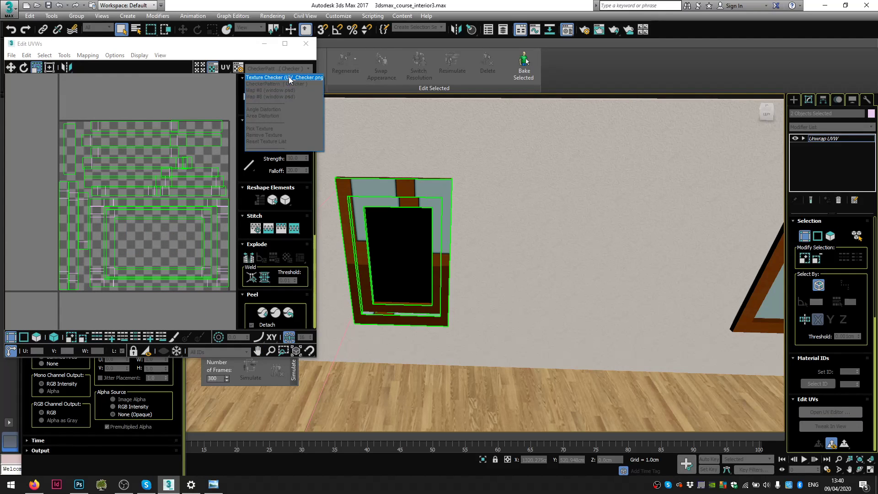
{"action": "left_click", "coordinate": [287, 90]}
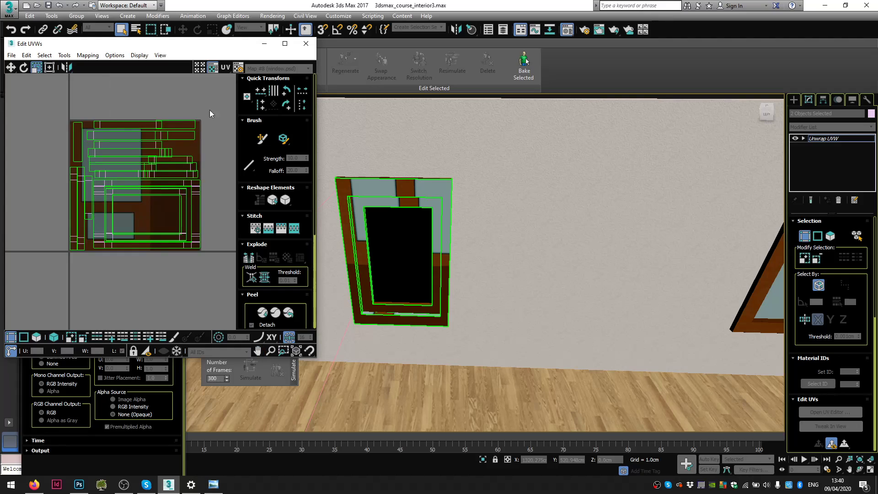
- Undo the accidental UV change and move all the small window's UV shells off the texture into the empty space beside it
{"action": "left_click_drag", "start_coordinate": [112, 234], "coordinate": [112, 255]}
{"action": "key", "text": "ctrl+z"}
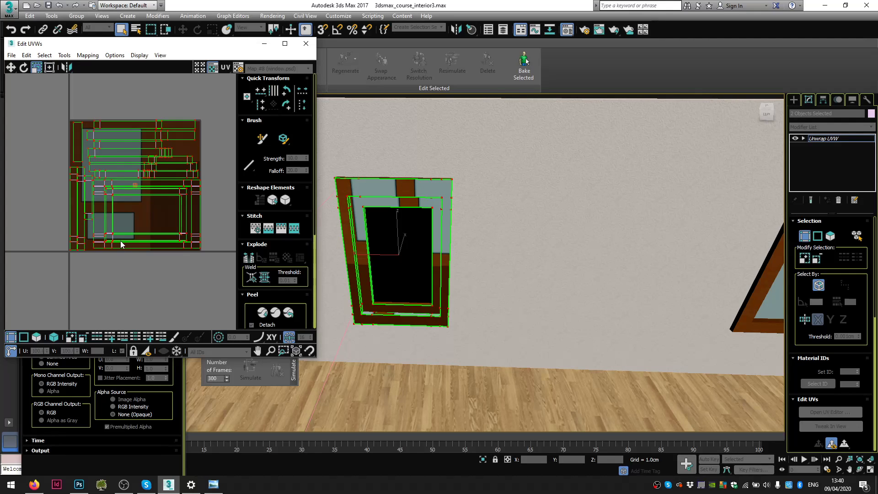
{"action": "right_click", "coordinate": [110, 232]}
{"action": "left_click", "coordinate": [120, 245]}
{"action": "left_click_drag", "start_coordinate": [101, 210], "coordinate": [24, 139]}
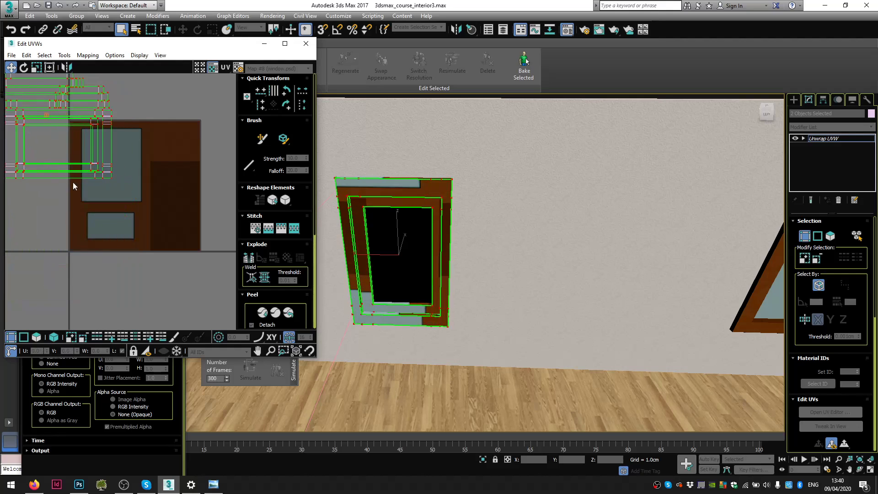
{"action": "middle_click_drag", "start_coordinate": [68, 180], "coordinate": [172, 172]}
{"action": "left_click_drag", "start_coordinate": [126, 165], "coordinate": [63, 208]}
{"action": "middle_click_drag", "start_coordinate": [59, 242], "coordinate": [81, 240]}
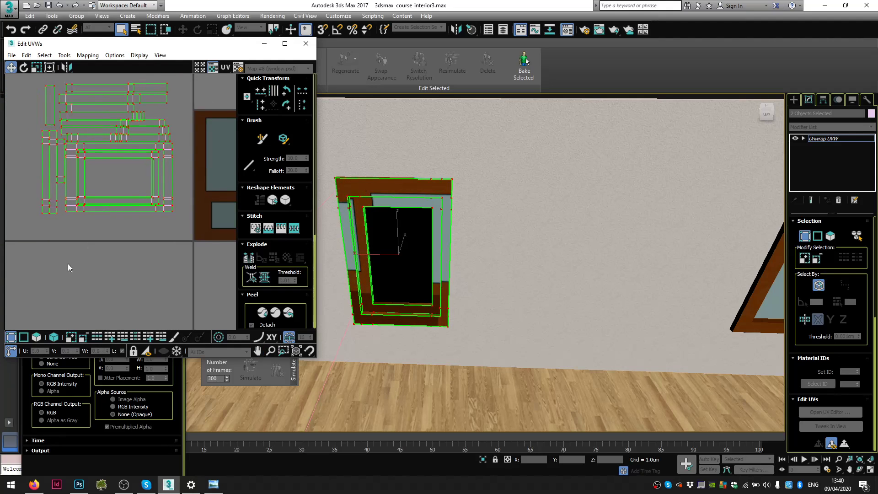
- Select the window's large rectangular frame shells as polygons, move them over the texture's smaller glass pane and scale them roughly to it
{"action": "left_click", "coordinate": [37, 337]}
{"action": "left_click_drag", "start_coordinate": [194, 232], "coordinate": [70, 144]}
{"action": "scroll", "coordinate": [98, 169], "scroll_direction": "down", "scroll_amount": 2}
{"action": "middle_click_drag", "start_coordinate": [98, 169], "coordinate": [54, 188]}
{"action": "left_click_drag", "start_coordinate": [56, 195], "coordinate": [150, 223]}
{"action": "scroll", "coordinate": [160, 228], "scroll_direction": "up", "scroll_amount": 4}
{"action": "right_click", "coordinate": [159, 228]}
{"action": "left_click", "coordinate": [179, 252]}
{"action": "left_click_drag", "start_coordinate": [179, 255], "coordinate": [183, 223]}
{"action": "right_click", "coordinate": [175, 202]}
{"action": "left_click", "coordinate": [187, 210]}
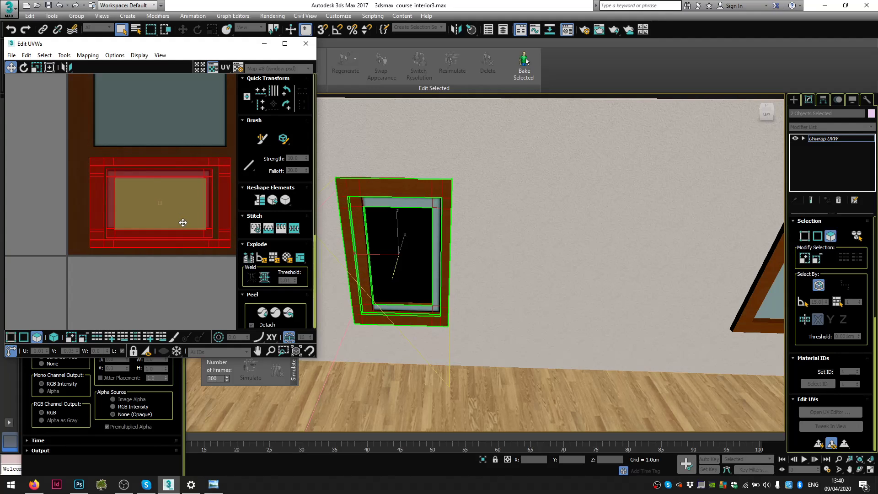
- Enlarge the UV editor window and scale the selected frame shells more closely to the texture's smaller glass pane
{"action": "scroll", "coordinate": [182, 223], "scroll_direction": "up", "scroll_amount": 3}
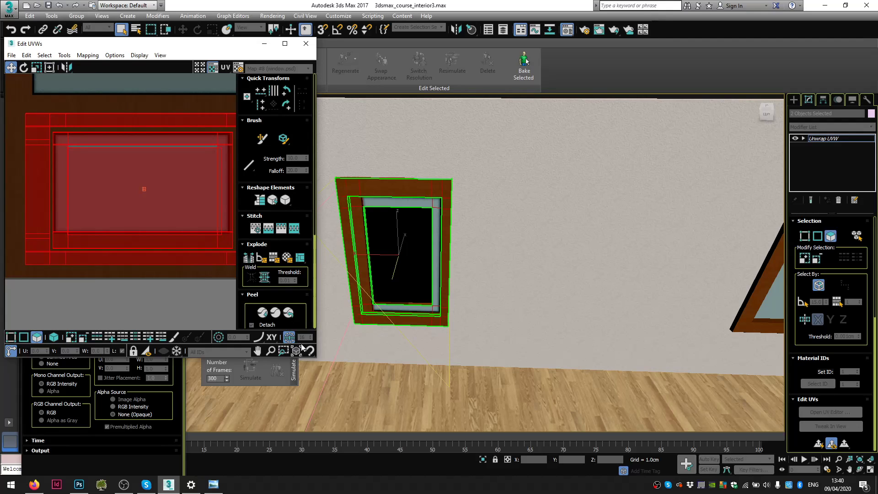
{"action": "left_click_drag", "start_coordinate": [315, 359], "coordinate": [452, 430]}
{"action": "scroll", "coordinate": [242, 247], "scroll_direction": "up", "scroll_amount": 3}
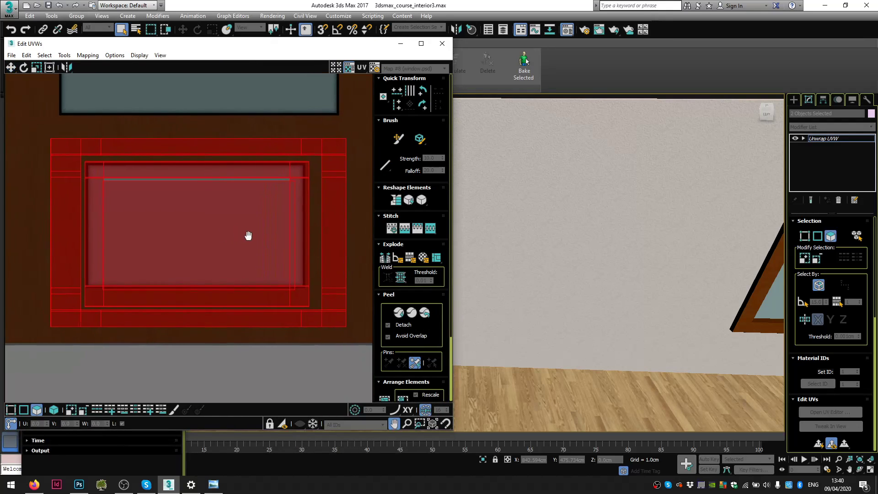
{"action": "right_click", "coordinate": [251, 235]}
{"action": "left_click", "coordinate": [272, 259]}
{"action": "left_click_drag", "start_coordinate": [269, 254], "coordinate": [267, 251]}
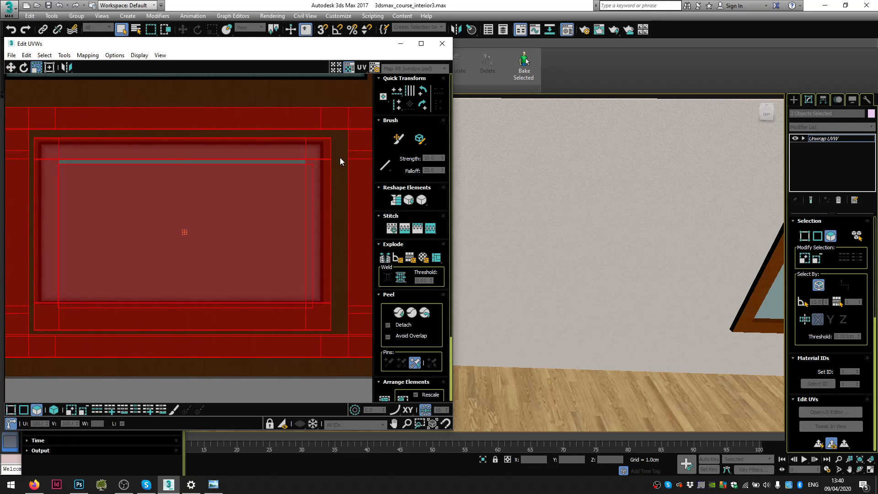
- Adjust the proportions of the inner frame shells around the smaller glass pane, check the window in the viewport and deselect the shells
{"action": "left_click", "coordinate": [56, 322]}
{"action": "left_click_drag", "start_coordinate": [56, 322], "coordinate": [53, 306]}
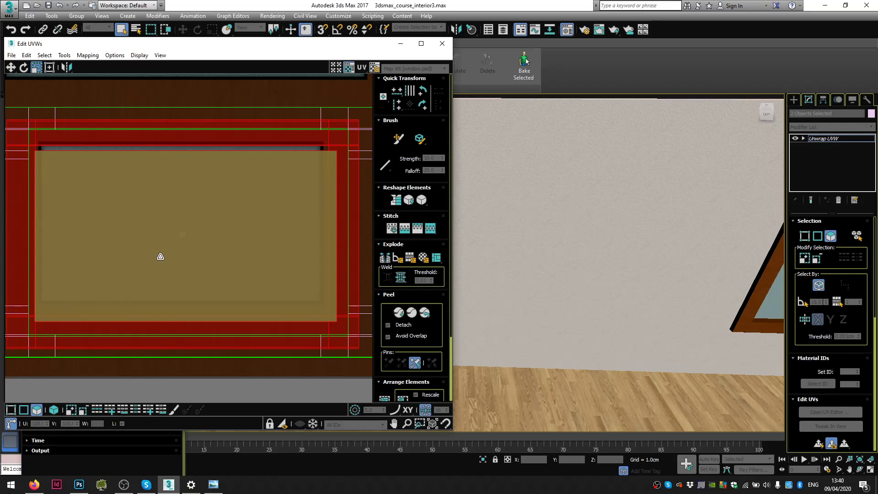
{"action": "left_click_drag", "start_coordinate": [161, 255], "coordinate": [160, 253]}
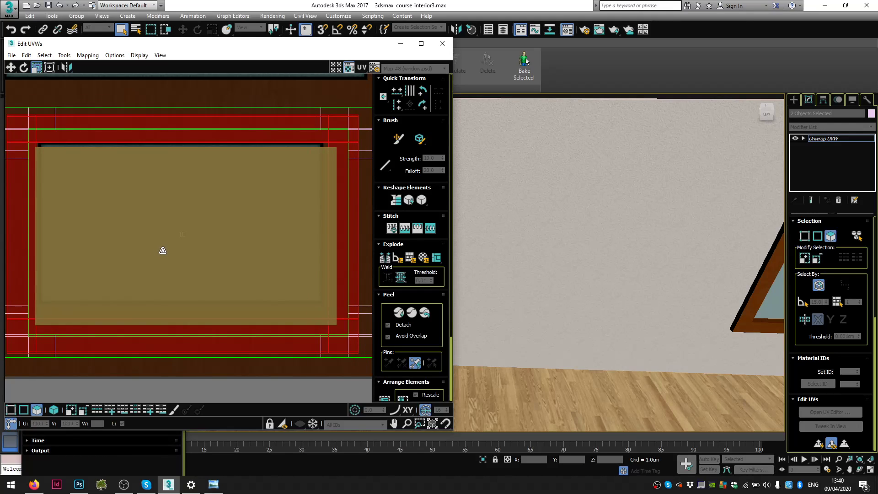
{"action": "right_click", "coordinate": [162, 250]}
{"action": "left_click", "coordinate": [177, 259]}
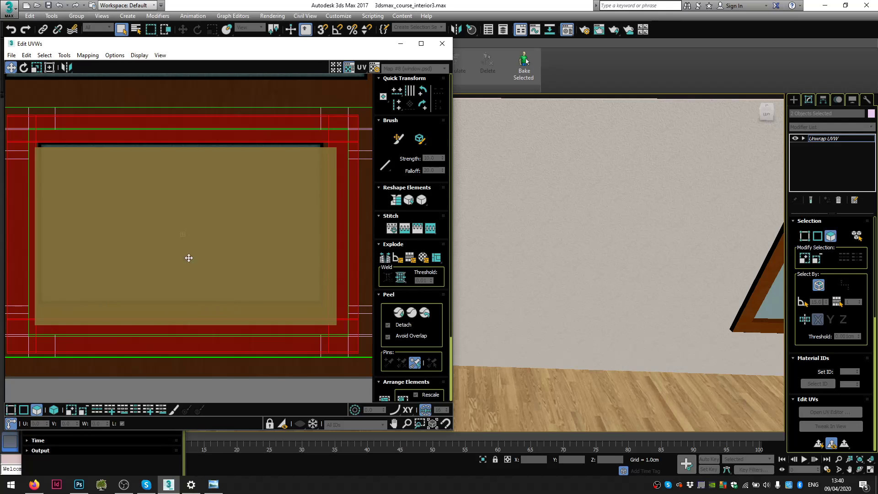
{"action": "scroll", "coordinate": [501, 254], "scroll_direction": "down", "scroll_amount": 5}
{"action": "middle_click_drag", "start_coordinate": [500, 254], "coordinate": [575, 254]}
{"action": "scroll", "coordinate": [565, 248], "scroll_direction": "up", "scroll_amount": 7}
{"action": "left_click", "coordinate": [577, 257]}
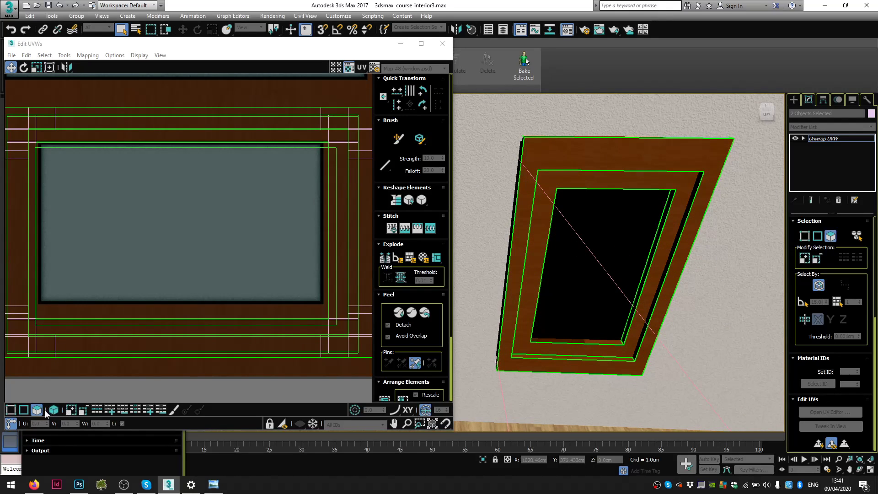
- Rotate the vertical side-strip shells by 90 degrees and move them onto the horizontal strips outside the texture
{"action": "middle_click_drag", "start_coordinate": [584, 254], "coordinate": [595, 337], "text": "alt"}
{"action": "left_click", "coordinate": [592, 347]}
{"action": "scroll", "coordinate": [167, 239], "scroll_direction": "down", "scroll_amount": 10}
{"action": "middle_click_drag", "start_coordinate": [102, 145], "coordinate": [161, 180]}
{"action": "scroll", "coordinate": [65, 252], "scroll_direction": "up", "scroll_amount": 3}
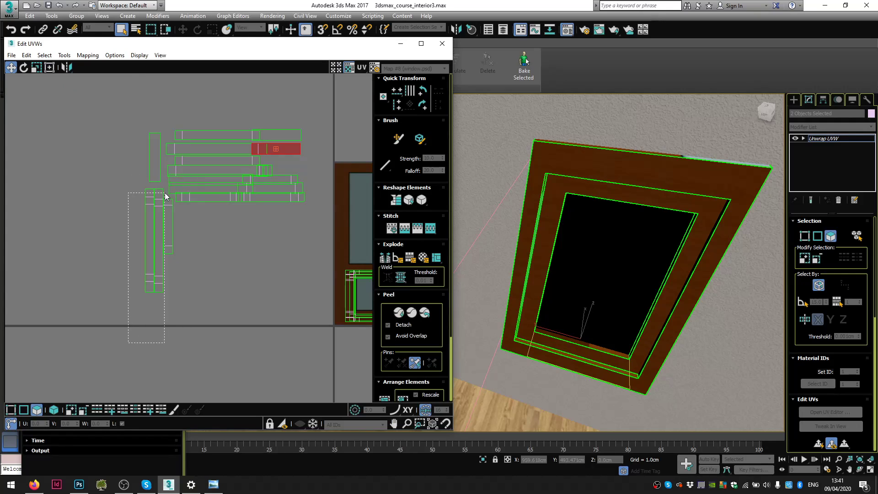
{"action": "left_click_drag", "start_coordinate": [165, 193], "coordinate": [165, 193]}
{"action": "left_click", "coordinate": [423, 100]}
{"action": "left_click_drag", "start_coordinate": [189, 234], "coordinate": [257, 179]}
{"action": "left_click", "coordinate": [157, 118]}
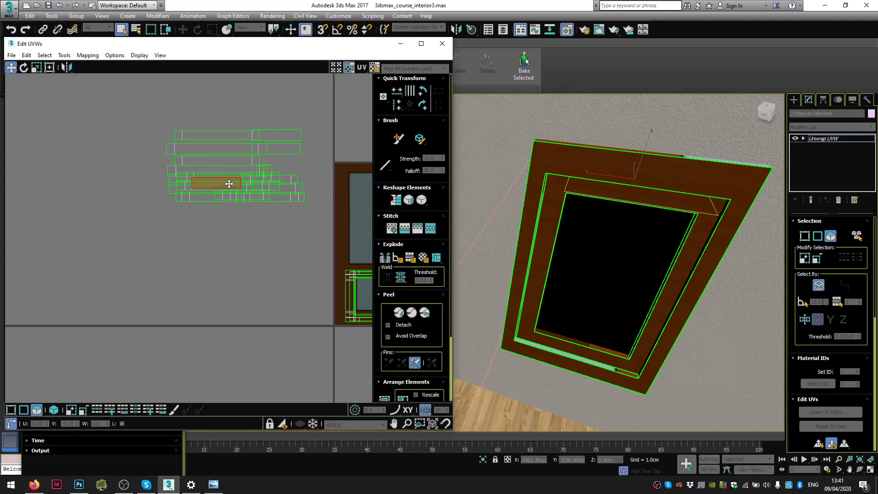
- Stack the remaining horizontal strip shells on top of one another in one compact band
{"action": "left_click_drag", "start_coordinate": [175, 158], "coordinate": [147, 171]}
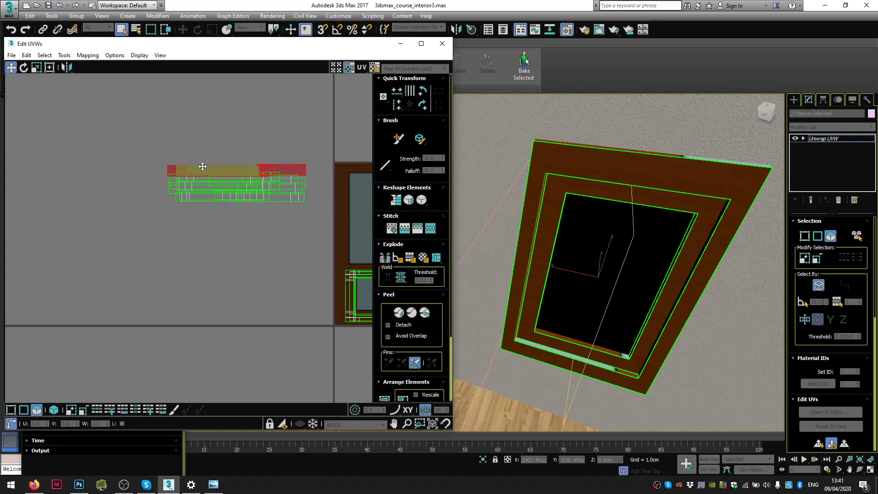
{"action": "left_click_drag", "start_coordinate": [201, 167], "coordinate": [202, 181]}
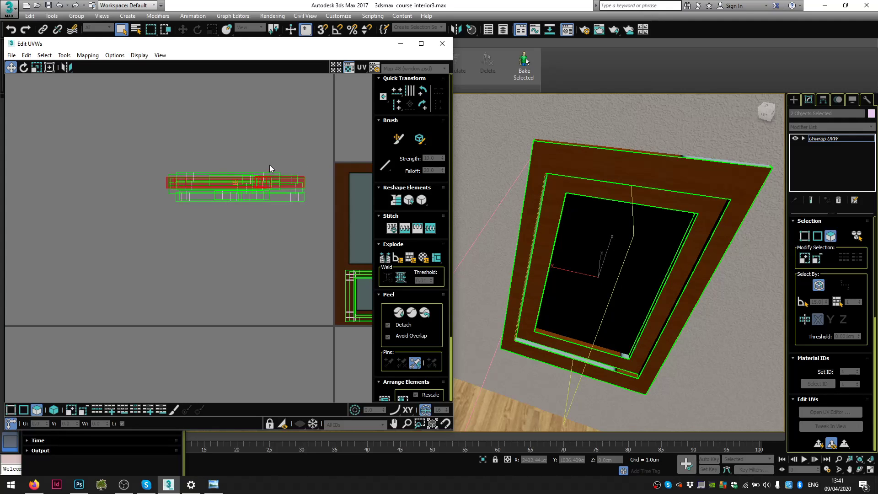
{"action": "left_click_drag", "start_coordinate": [125, 191], "coordinate": [125, 190]}
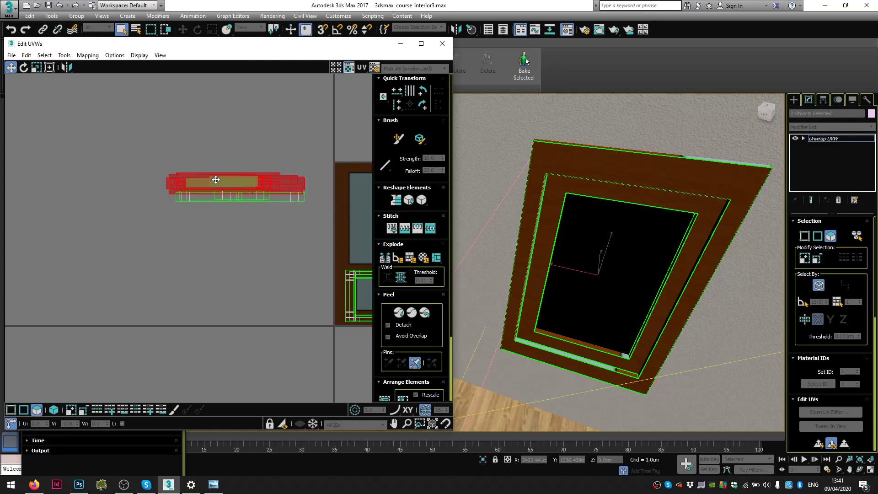
{"action": "left_click_drag", "start_coordinate": [215, 178], "coordinate": [215, 187]}
- Rotate the stacked strip shells upright, move them onto the texture's dark wood area and scale them to fit inside it
{"action": "scroll", "coordinate": [319, 180], "scroll_direction": "down", "scroll_amount": 4}
{"action": "middle_click_drag", "start_coordinate": [291, 190], "coordinate": [217, 197]}
{"action": "scroll", "coordinate": [217, 197], "scroll_direction": "up", "scroll_amount": 1}
{"action": "left_click_drag", "start_coordinate": [253, 180], "coordinate": [89, 234]}
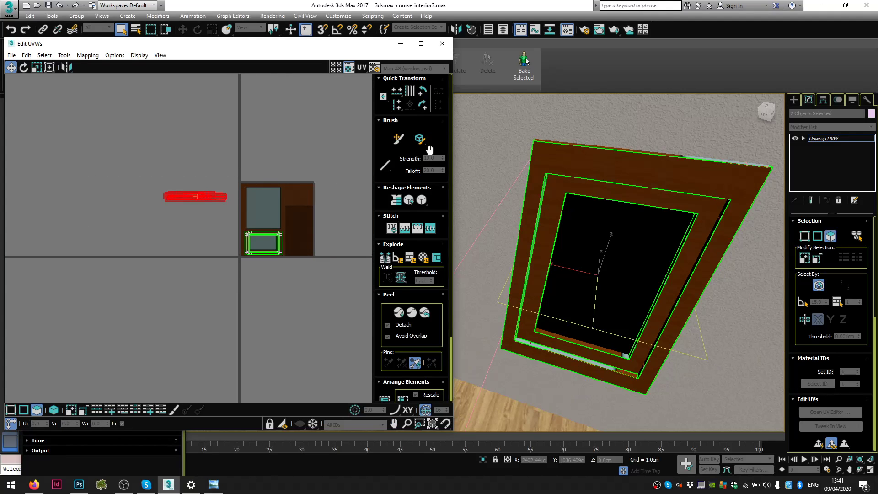
{"action": "left_click_drag", "start_coordinate": [190, 195], "coordinate": [294, 227]}
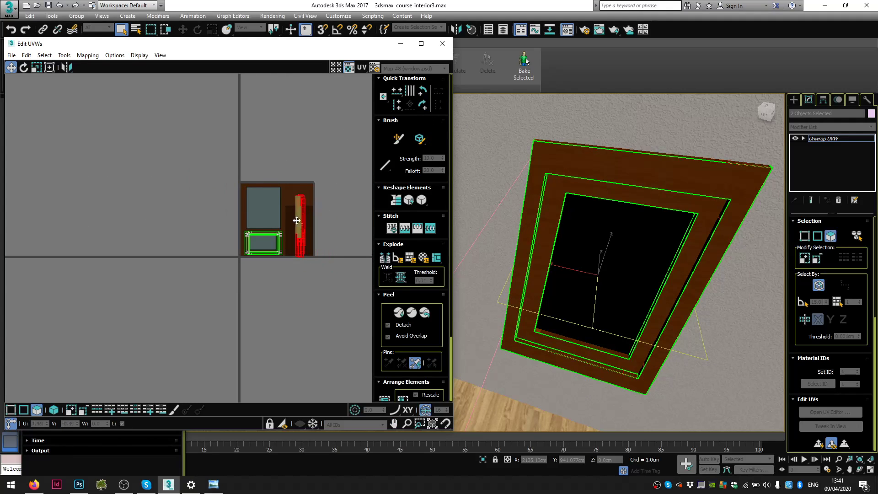
{"action": "scroll", "coordinate": [294, 226], "scroll_direction": "up", "scroll_amount": 4}
{"action": "right_click", "coordinate": [293, 228]}
{"action": "left_click", "coordinate": [305, 252]}
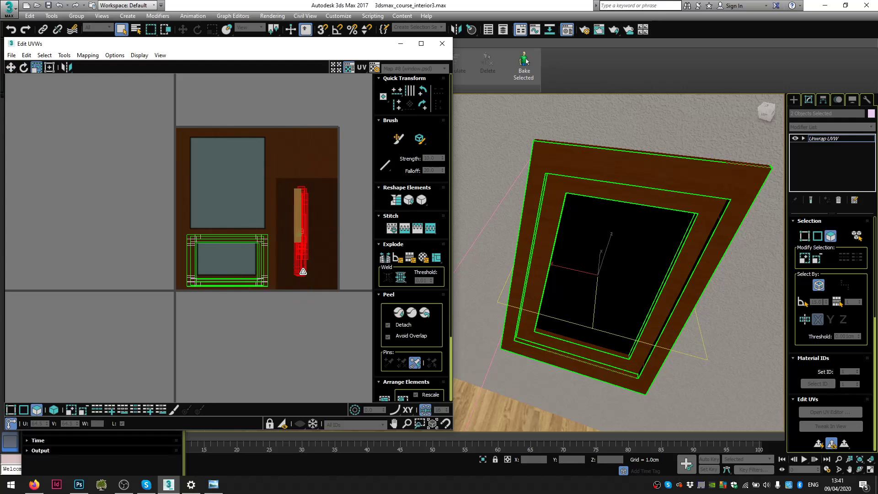
- Collapse the Unwrap UVW modifier on the small window's two frame objects and accept the warning
{"action": "middle_click_drag", "start_coordinate": [555, 241], "coordinate": [514, 210], "text": "alt"}
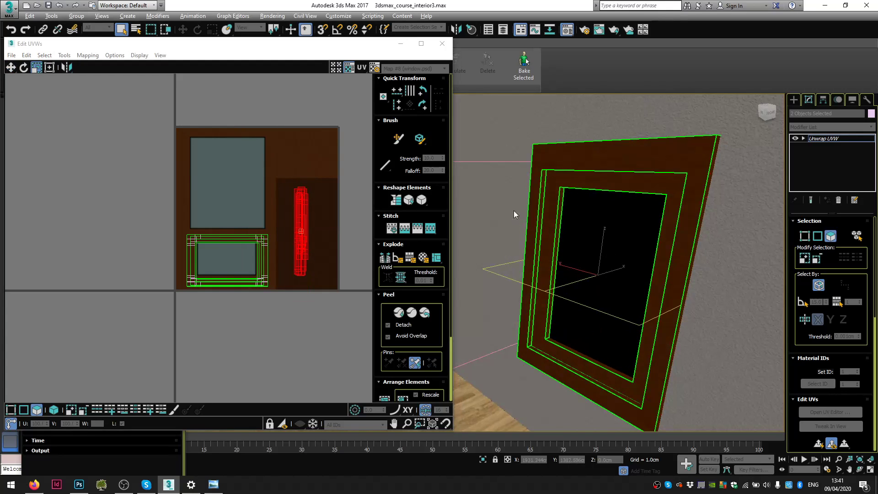
{"action": "right_click", "coordinate": [807, 143]}
{"action": "left_click", "coordinate": [777, 223]}
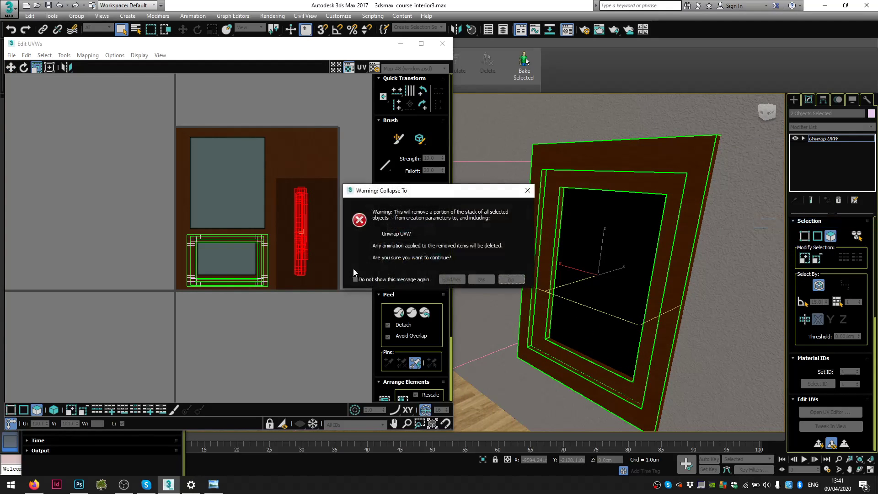
{"action": "left_click", "coordinate": [472, 277]}
- Assign the window.psd material to both frame parts of the two small checkered windows in the back wall
{"action": "scroll", "coordinate": [564, 286], "scroll_direction": "down", "scroll_amount": 10}
{"action": "scroll", "coordinate": [542, 295], "scroll_direction": "up", "scroll_amount": 6}
{"action": "middle_click_drag", "start_coordinate": [617, 259], "coordinate": [566, 264], "text": "alt"}
{"action": "scroll", "coordinate": [567, 264], "scroll_direction": "up", "scroll_amount": 4}
{"action": "middle_click_drag", "start_coordinate": [478, 288], "coordinate": [587, 298], "text": "alt"}
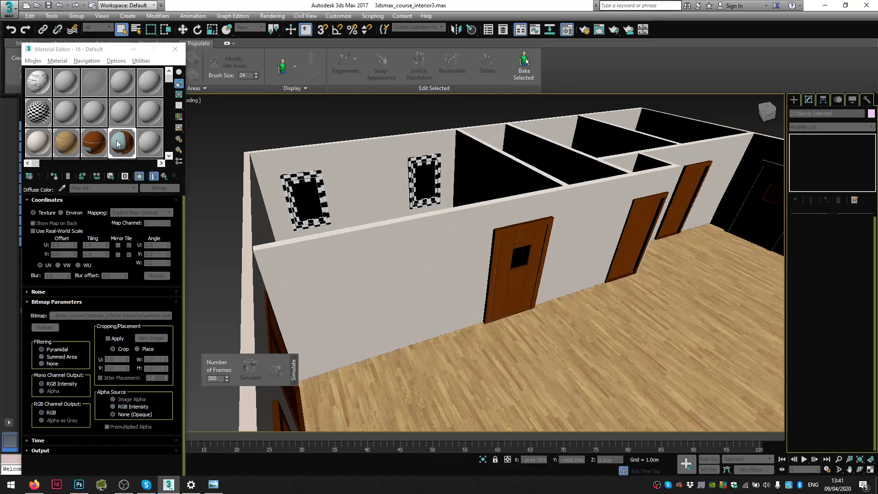
{"action": "left_click_drag", "start_coordinate": [310, 204], "coordinate": [309, 204]}
{"action": "left_click_drag", "start_coordinate": [177, 156], "coordinate": [300, 176]}
{"action": "left_click_drag", "start_coordinate": [131, 148], "coordinate": [409, 176]}
{"action": "scroll", "coordinate": [411, 174], "scroll_direction": "up", "scroll_amount": 5}
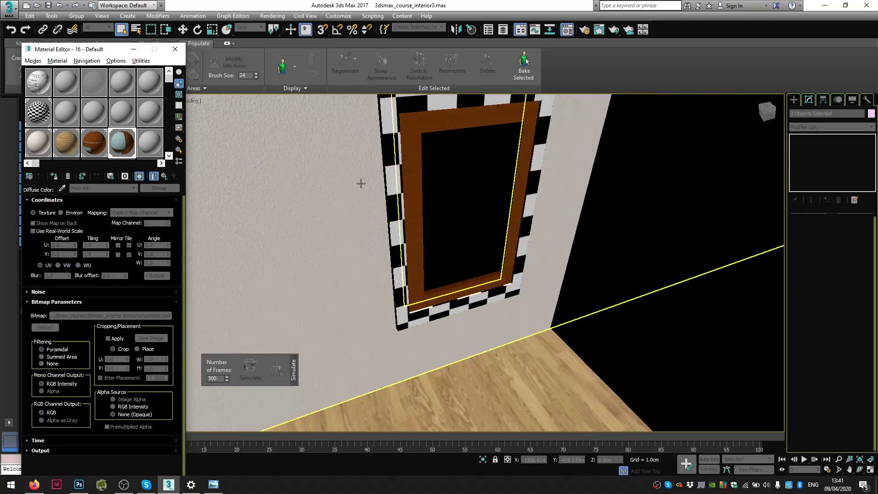
{"action": "left_click_drag", "start_coordinate": [123, 161], "coordinate": [192, 175]}
{"action": "left_click_drag", "start_coordinate": [133, 150], "coordinate": [395, 170]}
- Examine the textured doors, windows, walls and floor all around the house, from outside and from above
{"action": "scroll", "coordinate": [394, 174], "scroll_direction": "down", "scroll_amount": 5}
{"action": "middle_click_drag", "start_coordinate": [512, 190], "coordinate": [545, 216]}
{"action": "scroll", "coordinate": [410, 236], "scroll_direction": "down", "scroll_amount": 5}
{"action": "scroll", "coordinate": [486, 311], "scroll_direction": "up", "scroll_amount": 8}
{"action": "scroll", "coordinate": [484, 314], "scroll_direction": "down", "scroll_amount": 6}
{"action": "middle_click_drag", "start_coordinate": [484, 314], "coordinate": [517, 193], "text": "alt"}
{"action": "scroll", "coordinate": [517, 193], "scroll_direction": "down", "scroll_amount": 7}
{"action": "middle_click_drag", "start_coordinate": [620, 239], "coordinate": [514, 219], "text": "alt"}
{"action": "scroll", "coordinate": [515, 220], "scroll_direction": "up", "scroll_amount": 7}
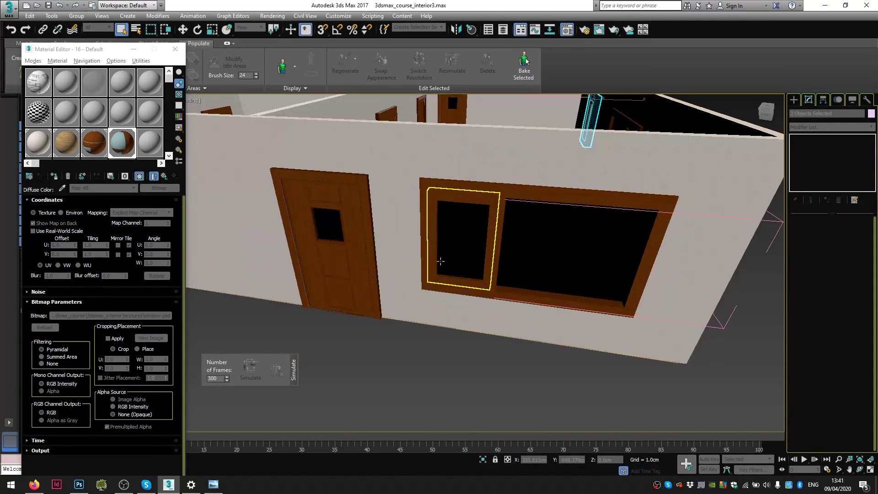
{"action": "scroll", "coordinate": [475, 256], "scroll_direction": "down", "scroll_amount": 5}
{"action": "middle_click_drag", "start_coordinate": [490, 266], "coordinate": [476, 320], "text": "alt"}
{"action": "scroll", "coordinate": [475, 320], "scroll_direction": "down", "scroll_amount": 2}
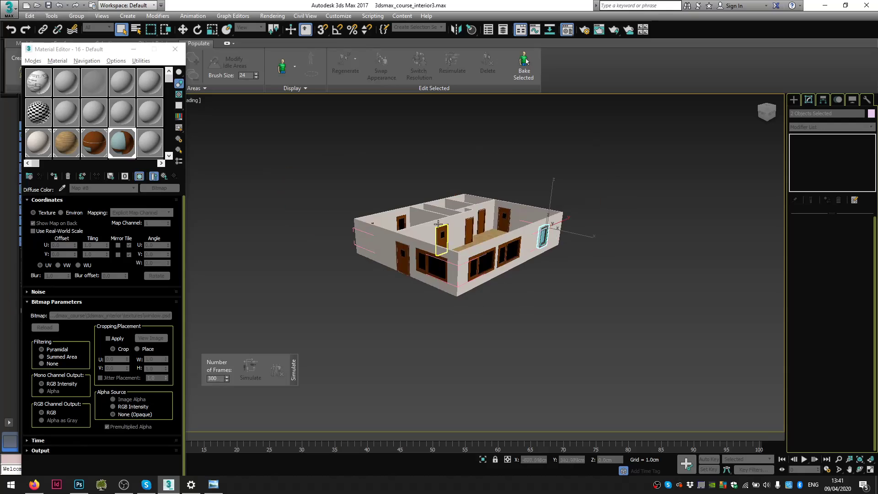
{"action": "scroll", "coordinate": [428, 251], "scroll_direction": "up", "scroll_amount": 4}
{"action": "middle_click_drag", "start_coordinate": [526, 254], "coordinate": [451, 256], "text": "alt"}
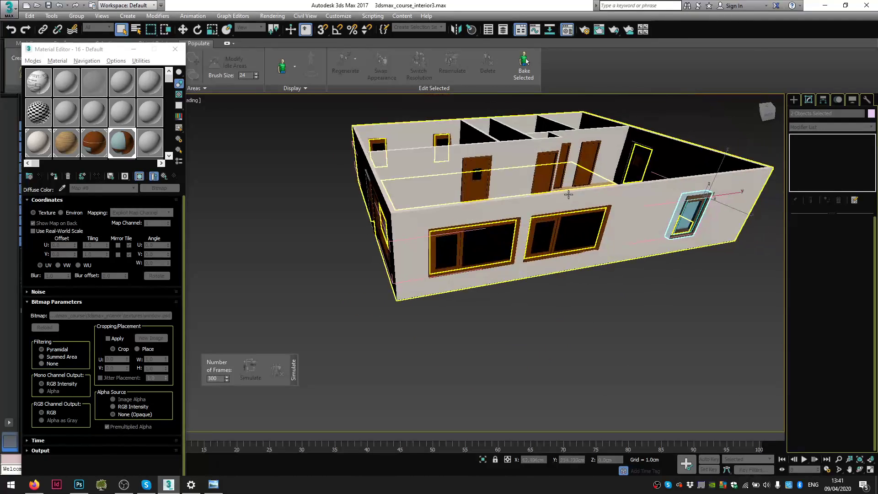
{"action": "scroll", "coordinate": [562, 196], "scroll_direction": "down", "scroll_amount": 4}
{"action": "middle_click_drag", "start_coordinate": [579, 239], "coordinate": [608, 183], "text": "alt"}
{"action": "scroll", "coordinate": [597, 183], "scroll_direction": "down", "scroll_amount": 4}
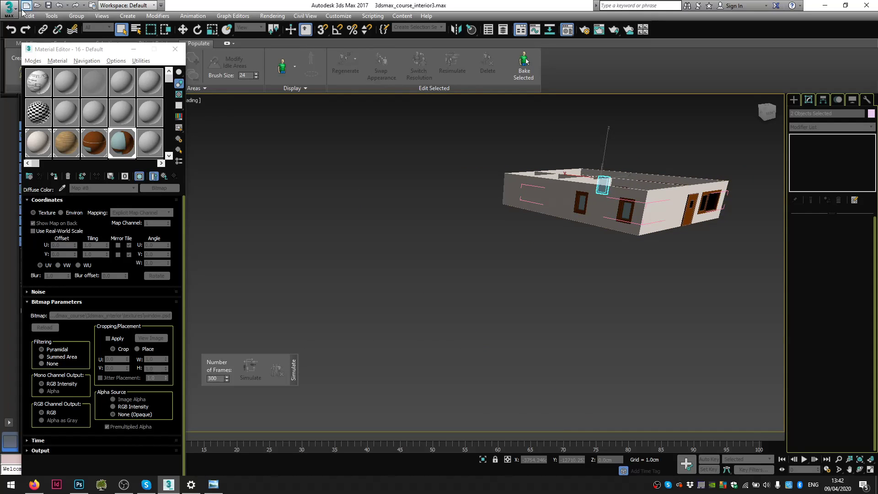
{"action": "middle_click_drag", "start_coordinate": [466, 166], "coordinate": [477, 221], "text": "alt"}
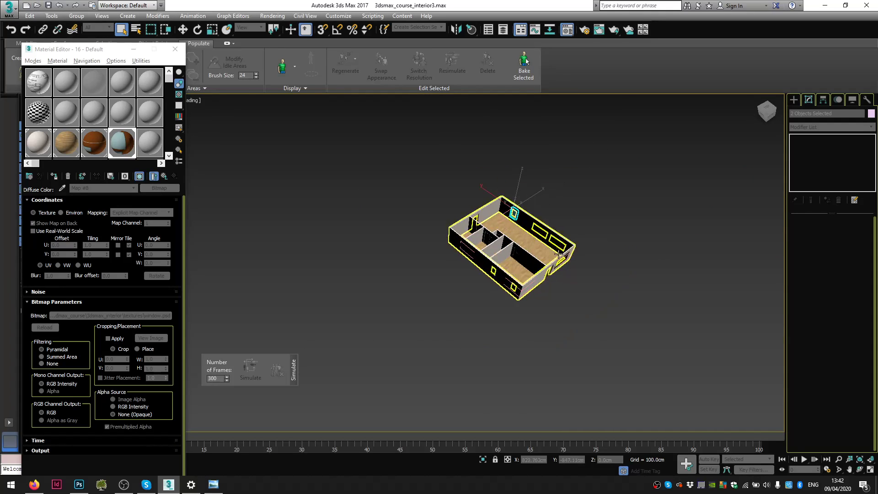
{"action": "scroll", "coordinate": [530, 228], "scroll_direction": "up", "scroll_amount": 5}
{"action": "middle_click_drag", "start_coordinate": [530, 229], "coordinate": [496, 233], "text": "alt"}
{"action": "scroll", "coordinate": [413, 245], "scroll_direction": "up", "scroll_amount": 4}
{"action": "middle_click_drag", "start_coordinate": [414, 245], "coordinate": [496, 249], "text": "alt"}
{"action": "scroll", "coordinate": [458, 234], "scroll_direction": "down", "scroll_amount": 5}
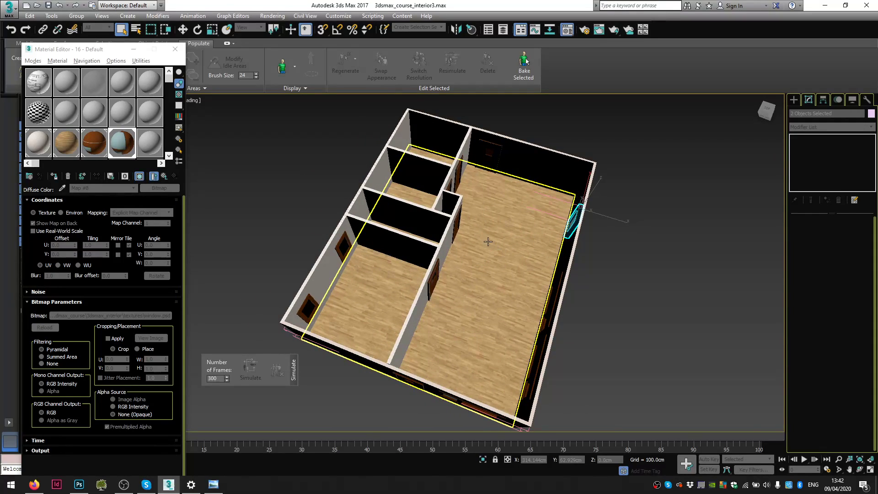
- Clone the floor upward onto the tops of the walls as a roof slab and give it the white plaster wall material
{"action": "left_click", "coordinate": [414, 253]}
{"action": "middle_click_drag", "start_coordinate": [414, 252], "coordinate": [470, 238], "text": "alt"}
{"action": "left_click_drag", "start_coordinate": [451, 221], "coordinate": [452, 188]}
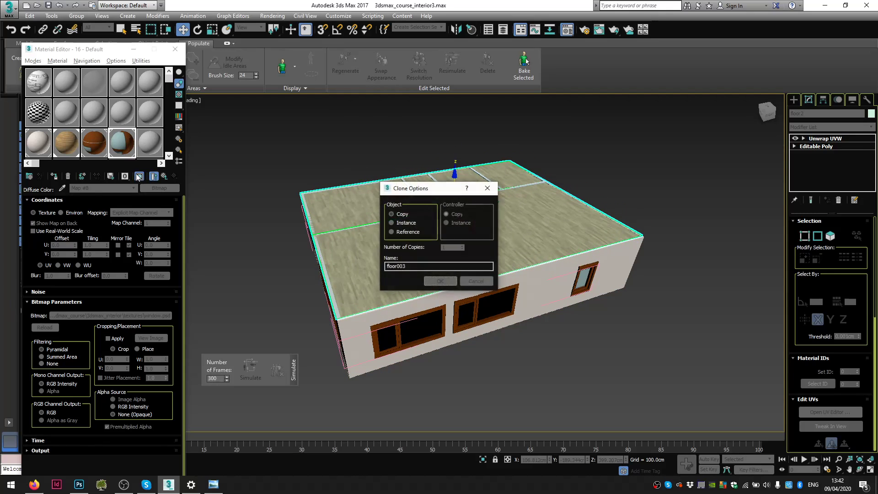
{"action": "left_click", "coordinate": [430, 281]}
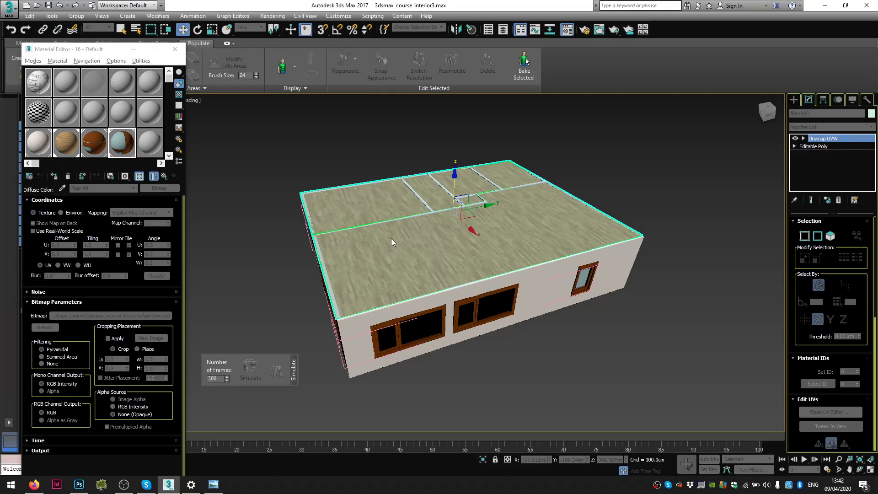
{"action": "middle_click_drag", "start_coordinate": [355, 296], "coordinate": [539, 242], "text": "alt"}
- Examine the exterior wall and its wooden door up close
{"action": "scroll", "coordinate": [464, 279], "scroll_direction": "up", "scroll_amount": 4}
{"action": "scroll", "coordinate": [496, 276], "scroll_direction": "down", "scroll_amount": 3}
{"action": "scroll", "coordinate": [539, 242], "scroll_direction": "up", "scroll_amount": 5}
{"action": "scroll", "coordinate": [540, 241], "scroll_direction": "up", "scroll_amount": 2}
{"action": "scroll", "coordinate": [669, 354], "scroll_direction": "down", "scroll_amount": 5}
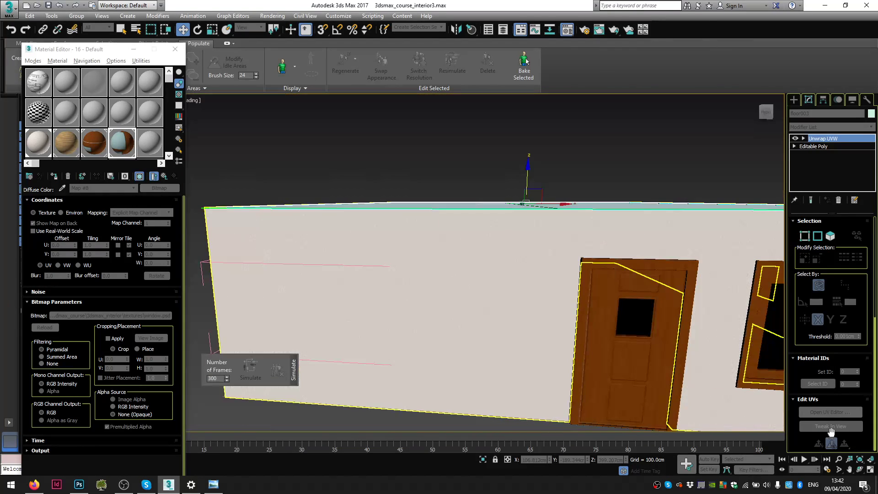
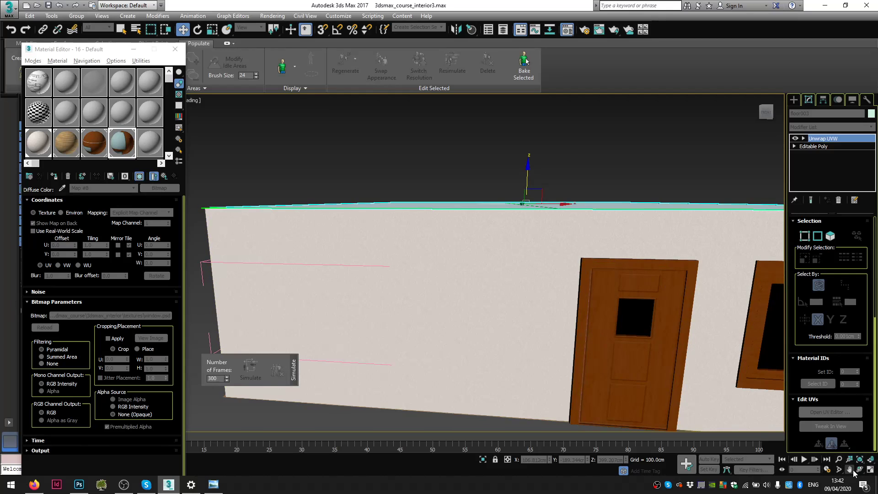
{"action": "middle_click_drag", "start_coordinate": [506, 298], "coordinate": [410, 272]}
{"action": "scroll", "coordinate": [502, 294], "scroll_direction": "down", "scroll_amount": 5}
{"action": "scroll", "coordinate": [459, 270], "scroll_direction": "up", "scroll_amount": 10}
{"action": "scroll", "coordinate": [459, 269], "scroll_direction": "up", "scroll_amount": 4}
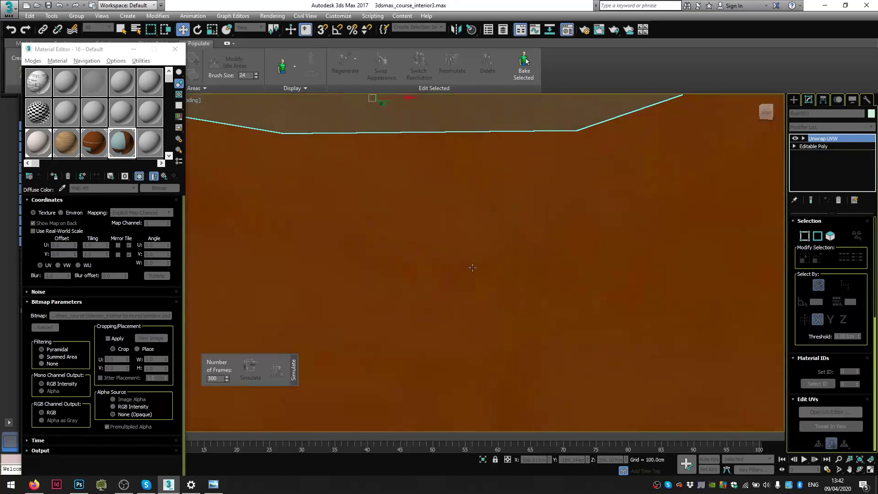
{"action": "scroll", "coordinate": [471, 272], "scroll_direction": "down", "scroll_amount": 2}
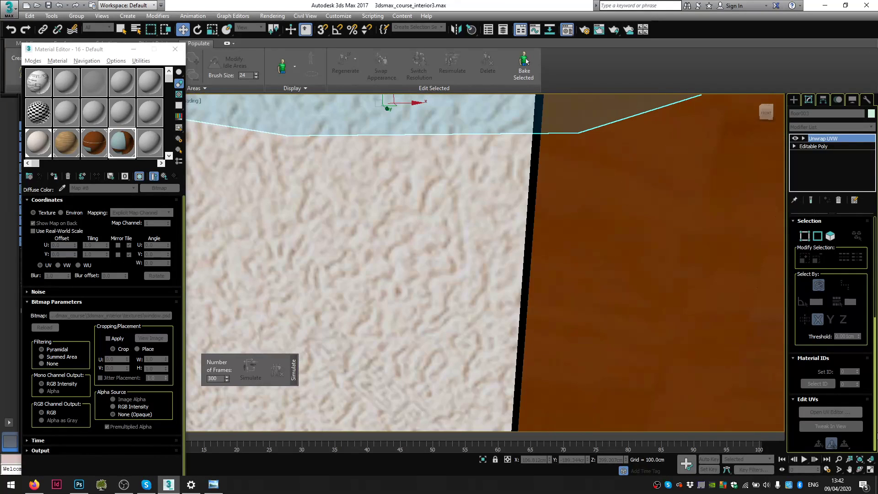
- Look around the house with Walk Through navigation, then return to an outside view of the roof slab and door
{"action": "left_click", "coordinate": [851, 468]}
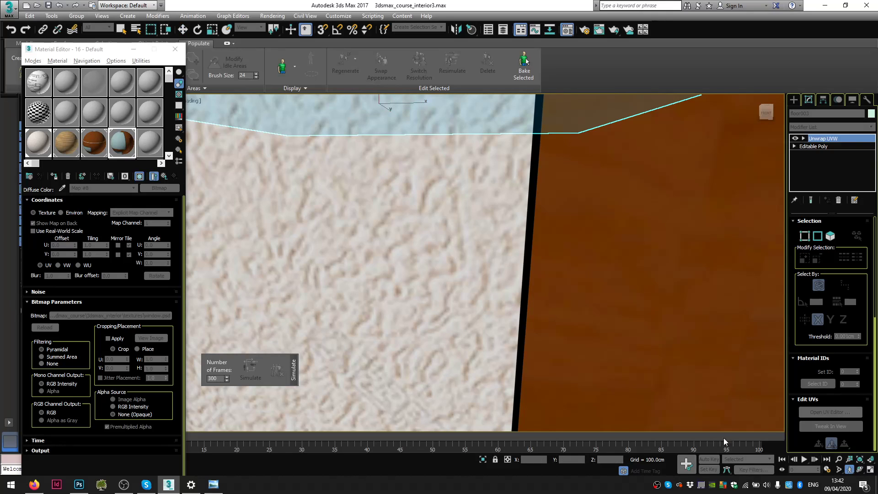
{"action": "key", "text": "Escape"}
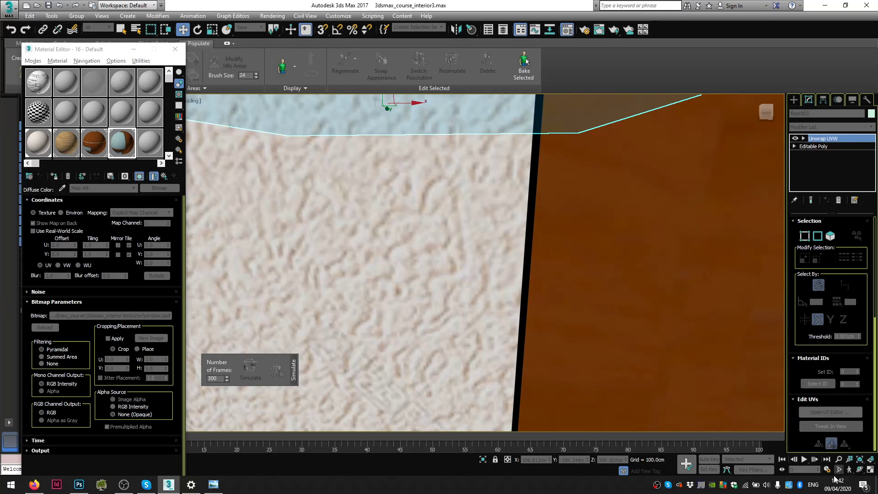
{"action": "left_click", "coordinate": [849, 470]}
{"action": "left_click_drag", "start_coordinate": [637, 331], "coordinate": [605, 301]}
{"action": "key", "text": "Up"}
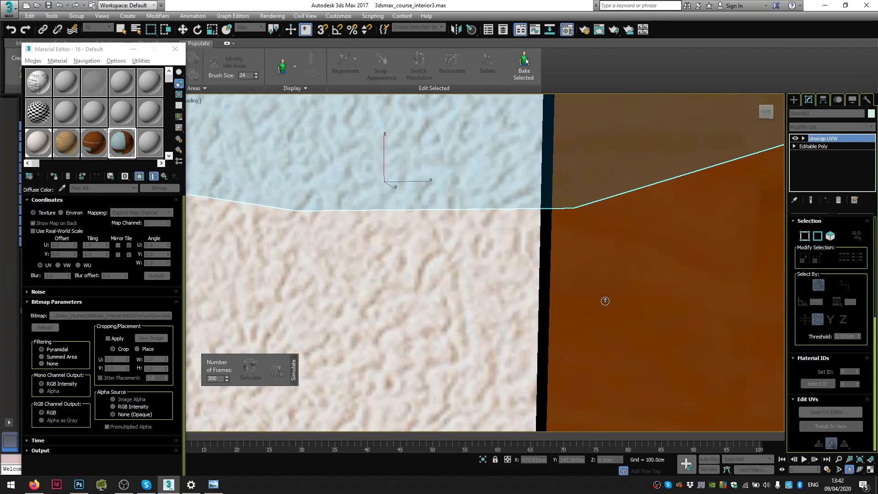
{"action": "scroll", "coordinate": [590, 303], "scroll_direction": "up", "scroll_amount": 6}
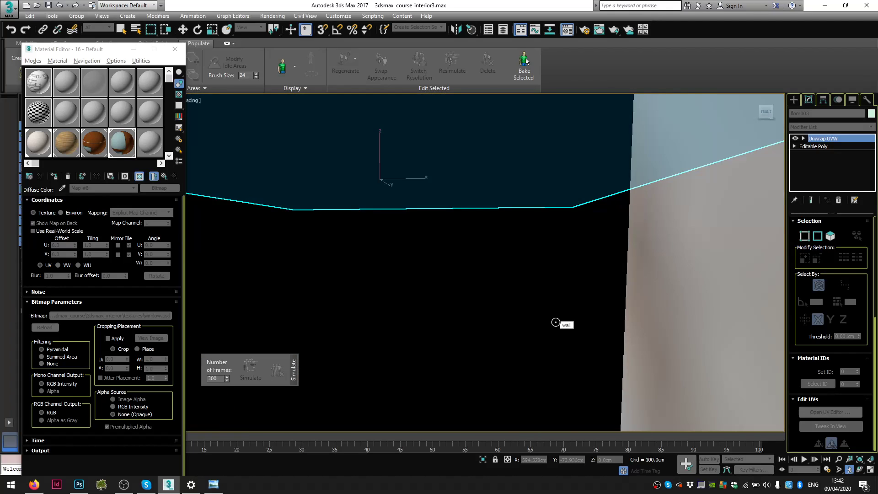
{"action": "left_click_drag", "start_coordinate": [556, 322], "coordinate": [547, 262]}
{"action": "left_click_drag", "start_coordinate": [534, 330], "coordinate": [513, 308]}
{"action": "scroll", "coordinate": [514, 308], "scroll_direction": "down", "scroll_amount": 3}
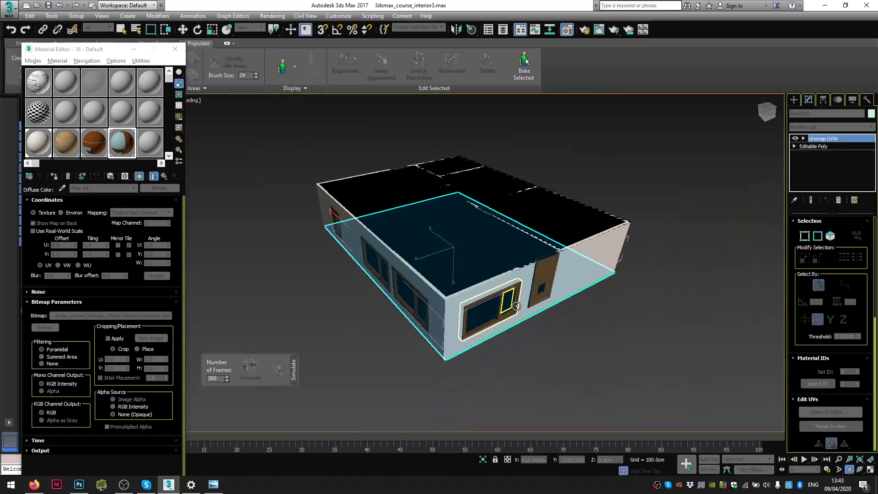
{"action": "scroll", "coordinate": [519, 306], "scroll_direction": "up", "scroll_amount": 3}
{"action": "left_click_drag", "start_coordinate": [643, 292], "coordinate": [582, 282]}
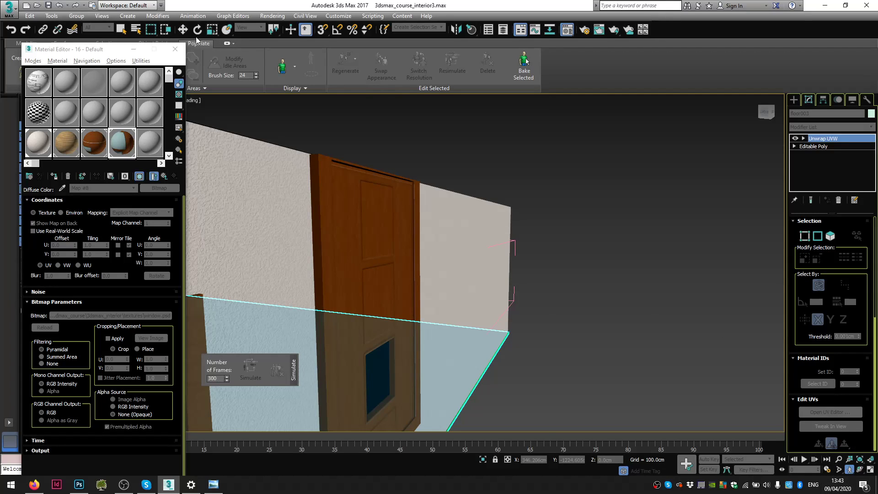
{"action": "scroll", "coordinate": [515, 199], "scroll_direction": "down", "scroll_amount": 3}
{"action": "middle_click_drag", "start_coordinate": [543, 202], "coordinate": [540, 326], "text": "alt"}
{"action": "scroll", "coordinate": [541, 325], "scroll_direction": "up", "scroll_amount": 8}
{"action": "middle_click_drag", "start_coordinate": [391, 141], "coordinate": [468, 220]}
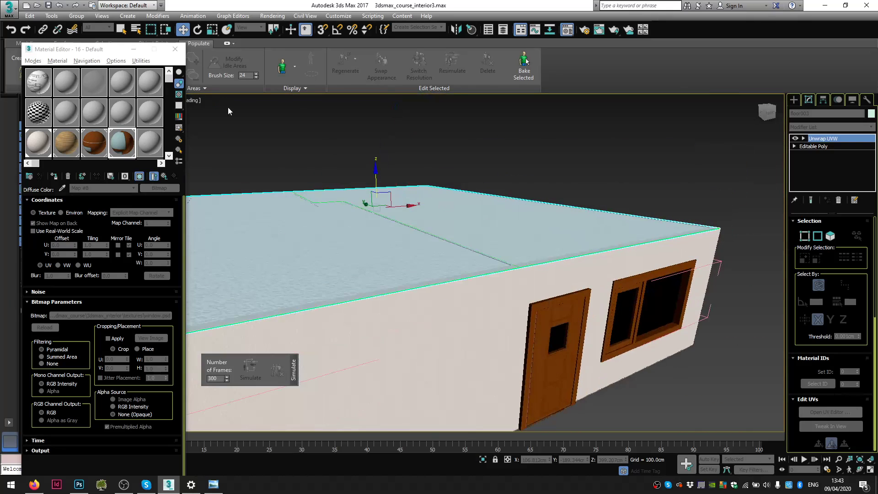
{"action": "left_click_drag", "start_coordinate": [98, 51], "coordinate": [15, 85]}
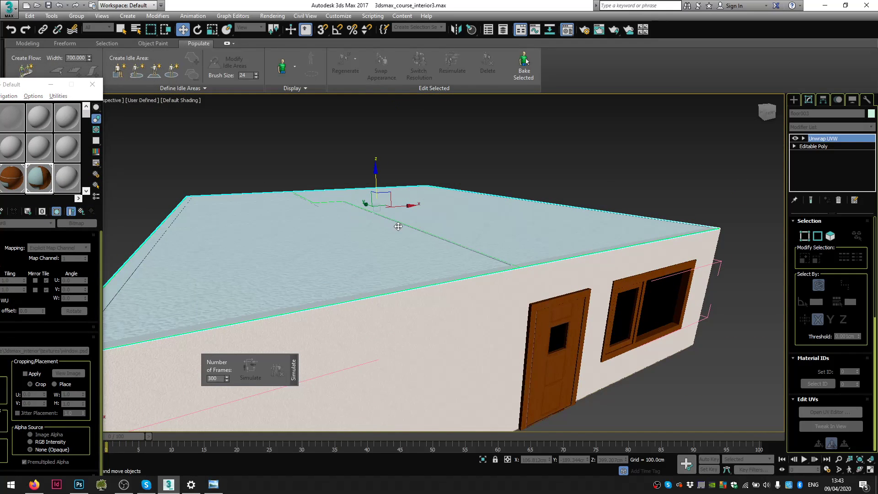
{"action": "right_click", "coordinate": [417, 223]}
{"action": "left_click", "coordinate": [444, 198]}
{"action": "middle_click_drag", "start_coordinate": [443, 199], "coordinate": [475, 235], "text": "alt"}
{"action": "key", "text": "ctrl+z"}
- Collapse the Unwrap UVW modifier on the roof slab
{"action": "scroll", "coordinate": [476, 235], "scroll_direction": "down", "scroll_amount": 3}
{"action": "right_click", "coordinate": [822, 136]}
{"action": "left_click", "coordinate": [777, 218]}
{"action": "left_click", "coordinate": [514, 280]}
- Select all objects of the house, including the roof slab, walls, doors and windows
{"action": "middle_click_drag", "start_coordinate": [479, 307], "coordinate": [514, 304], "text": "alt"}
{"action": "key", "text": "ctrl+a"}
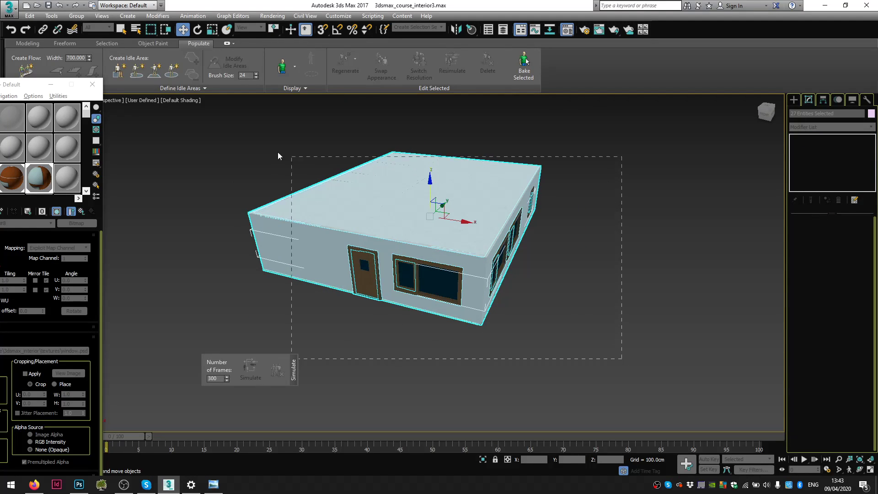
{"action": "left_click_drag", "start_coordinate": [285, 159], "coordinate": [290, 158]}
{"action": "middle_click_drag", "start_coordinate": [428, 142], "coordinate": [604, 206], "text": "alt"}
{"action": "scroll", "coordinate": [486, 258], "scroll_direction": "up", "scroll_amount": 5}
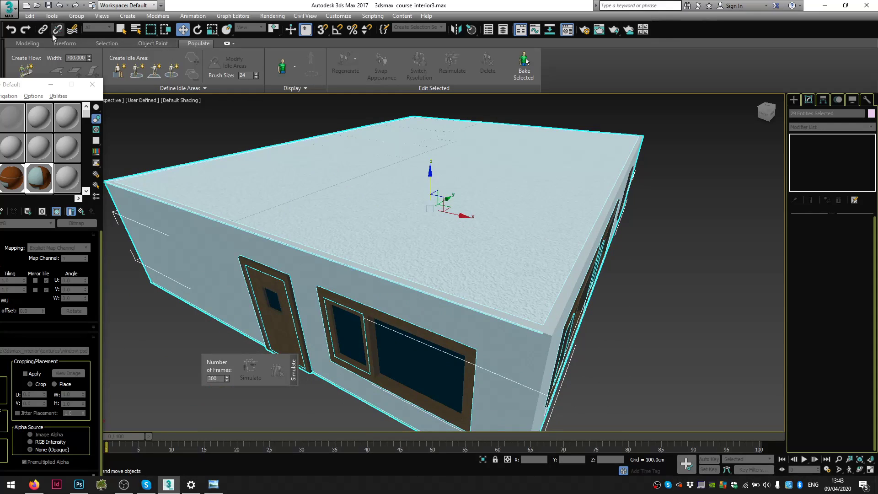
- Start a scene export in FBX format and check the recently used export folders
{"action": "left_click", "coordinate": [14, 15]}
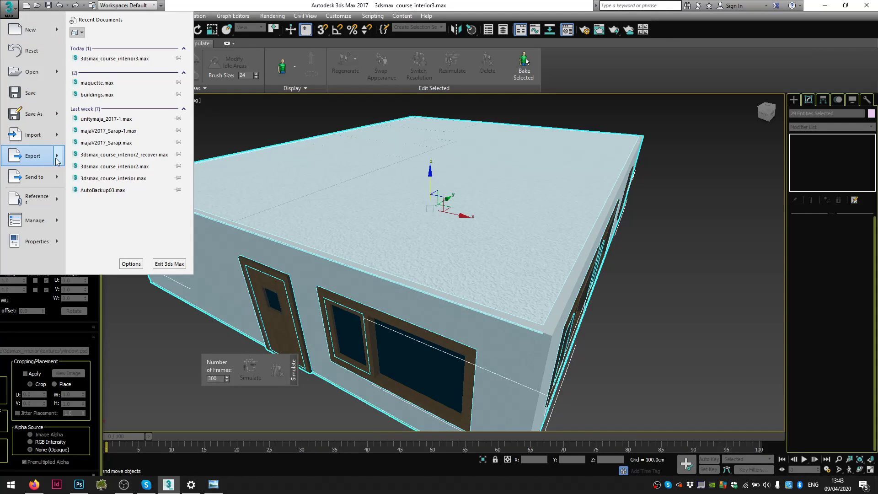
{"action": "mouse_move", "coordinate": [56, 160]}
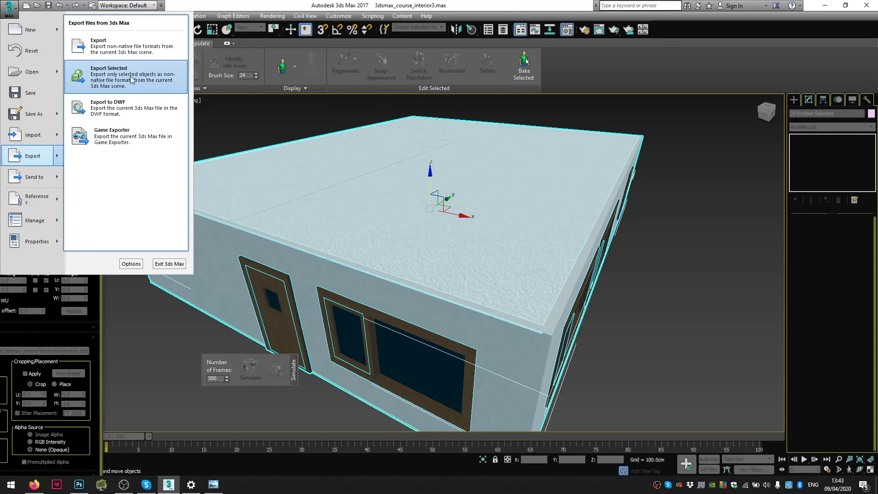
{"action": "left_click", "coordinate": [115, 46]}
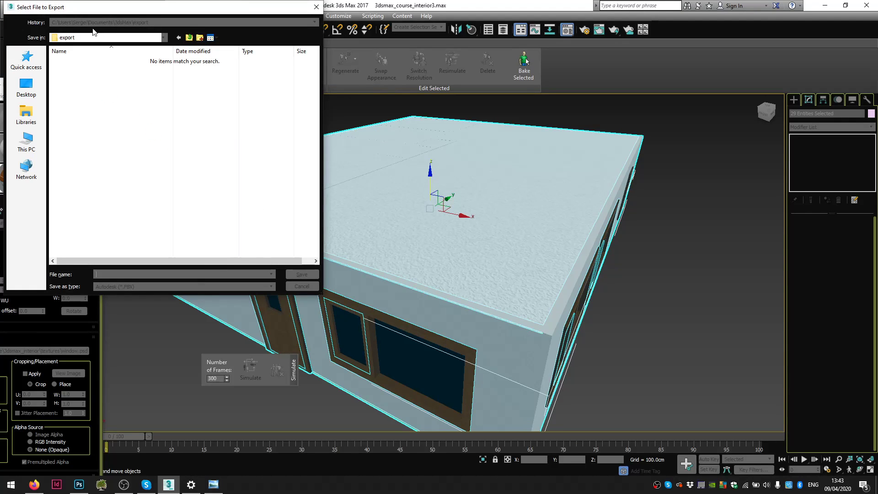
{"action": "left_click", "coordinate": [104, 22]}
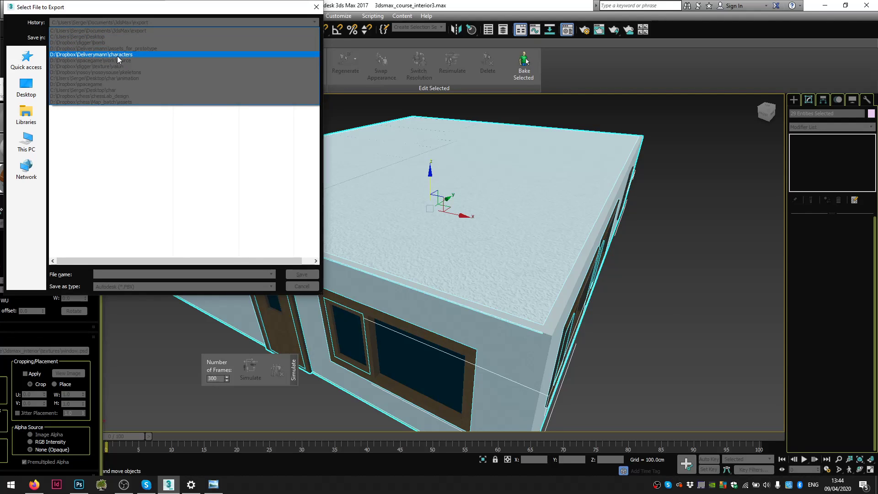
{"action": "left_click", "coordinate": [65, 121]}
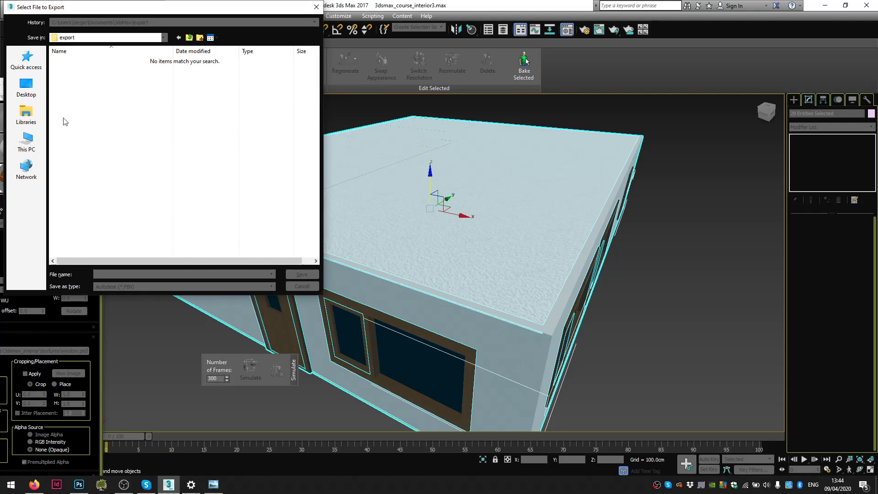
- Set the export location to the 3dsmax_interior folder inside 3dmax_course in Dropbox on drive D
{"action": "left_click", "coordinate": [26, 141]}
{"action": "double_click", "coordinate": [188, 176]}
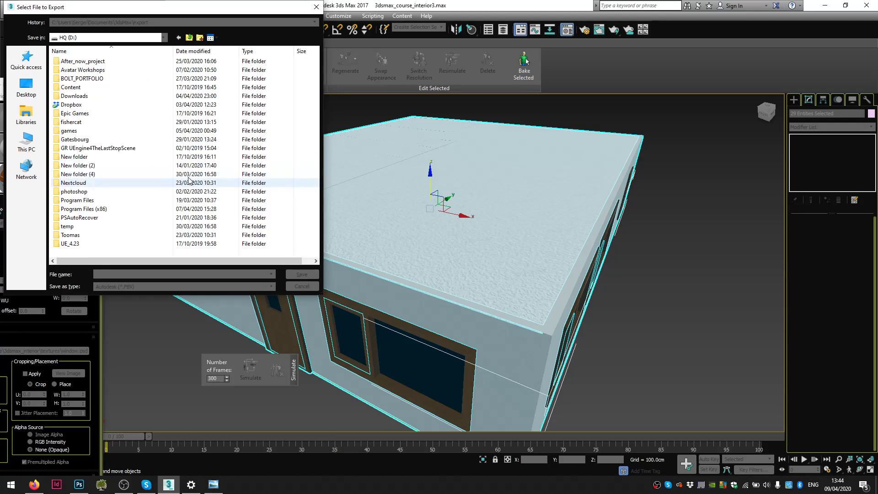
{"action": "double_click", "coordinate": [87, 105]}
{"action": "scroll", "coordinate": [83, 87], "scroll_direction": "down", "scroll_amount": 5}
{"action": "scroll", "coordinate": [83, 119], "scroll_direction": "up", "scroll_amount": 4}
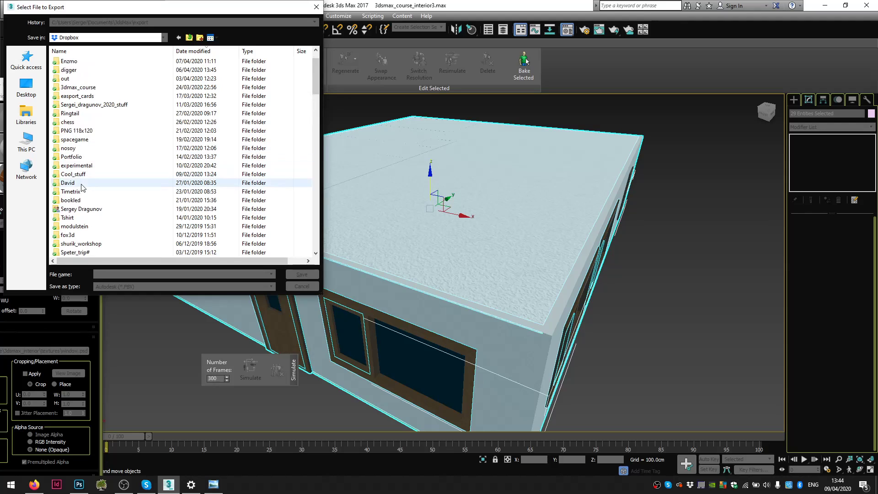
{"action": "left_click", "coordinate": [82, 107]}
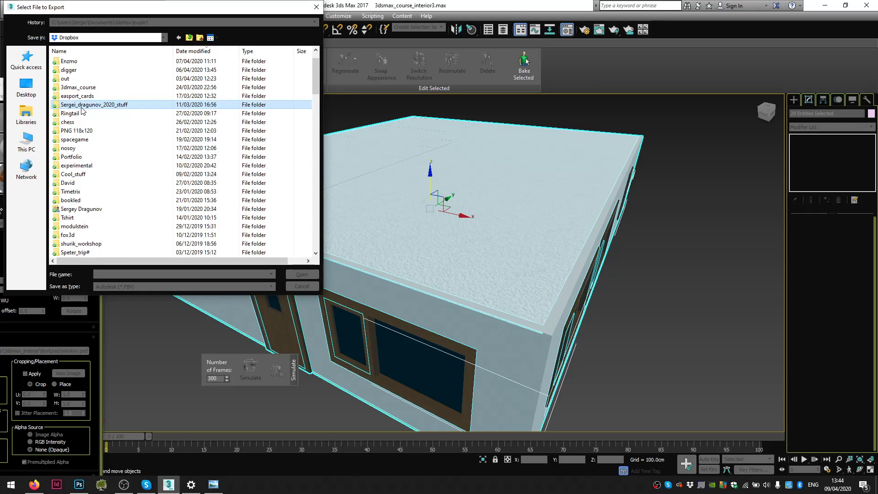
{"action": "type", "text": "3d"}
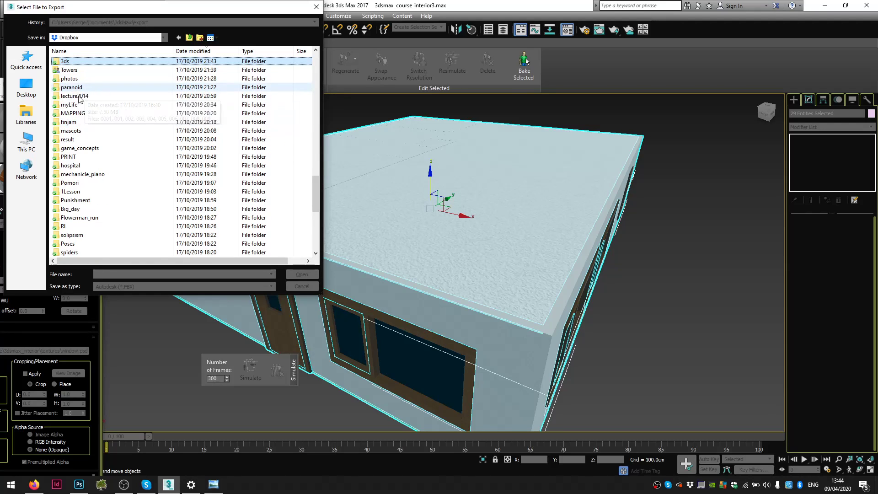
{"action": "scroll", "coordinate": [83, 90], "scroll_direction": "up", "scroll_amount": 5}
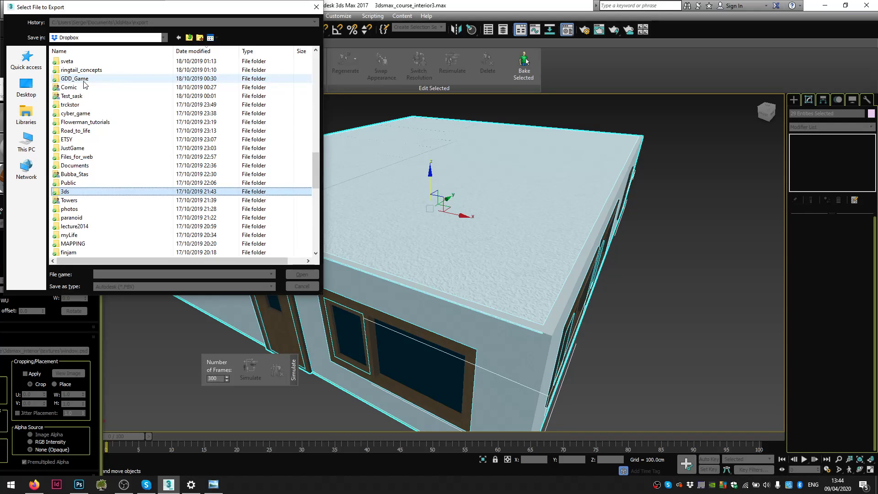
{"action": "scroll", "coordinate": [85, 181], "scroll_direction": "up", "scroll_amount": 8}
{"action": "scroll", "coordinate": [115, 182], "scroll_direction": "up", "scroll_amount": 4}
{"action": "double_click", "coordinate": [76, 113]}
{"action": "double_click", "coordinate": [94, 63]}
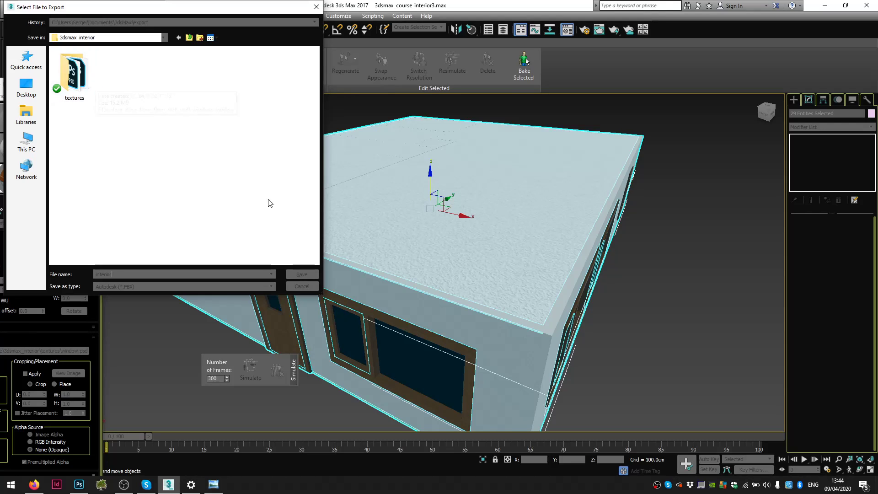
- Export the selected house objects as an FBX file using the Autodesk Media & Entertainment preset
{"action": "left_click", "coordinate": [300, 275]}
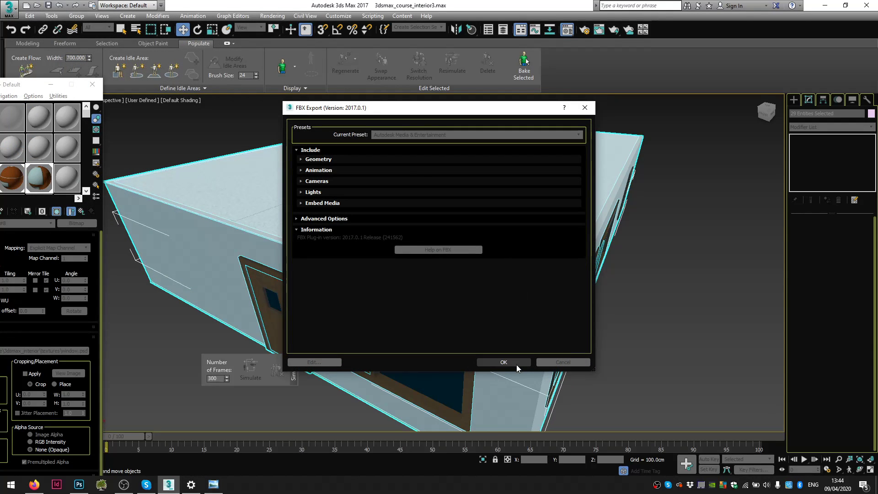
{"action": "left_click", "coordinate": [517, 365]}
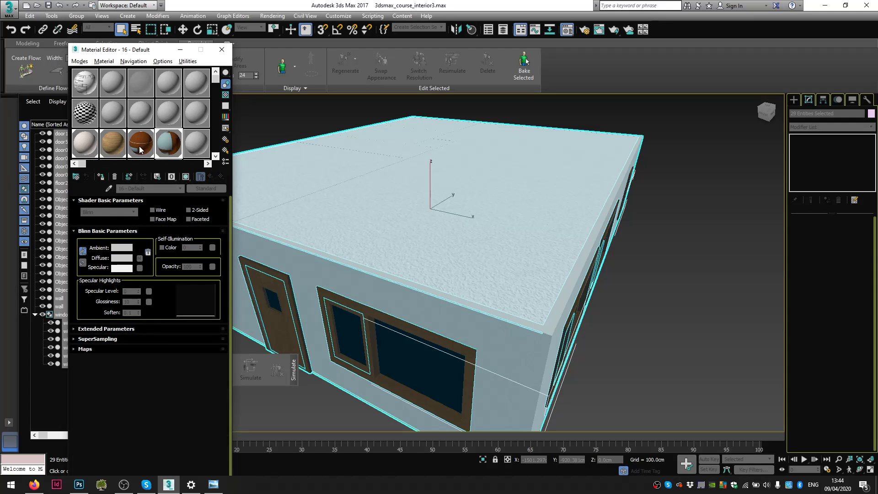
- Minimise the Material Editor and examine the textured house's roof, walls, door and windows from several angles
{"action": "left_click", "coordinate": [178, 50]}
{"action": "scroll", "coordinate": [395, 366], "scroll_direction": "down", "scroll_amount": 4}
{"action": "middle_click_drag", "start_coordinate": [436, 383], "coordinate": [463, 349], "text": "alt"}
{"action": "scroll", "coordinate": [471, 394], "scroll_direction": "up", "scroll_amount": 3}
{"action": "scroll", "coordinate": [470, 394], "scroll_direction": "up", "scroll_amount": 4}
{"action": "scroll", "coordinate": [436, 284], "scroll_direction": "down", "scroll_amount": 5}
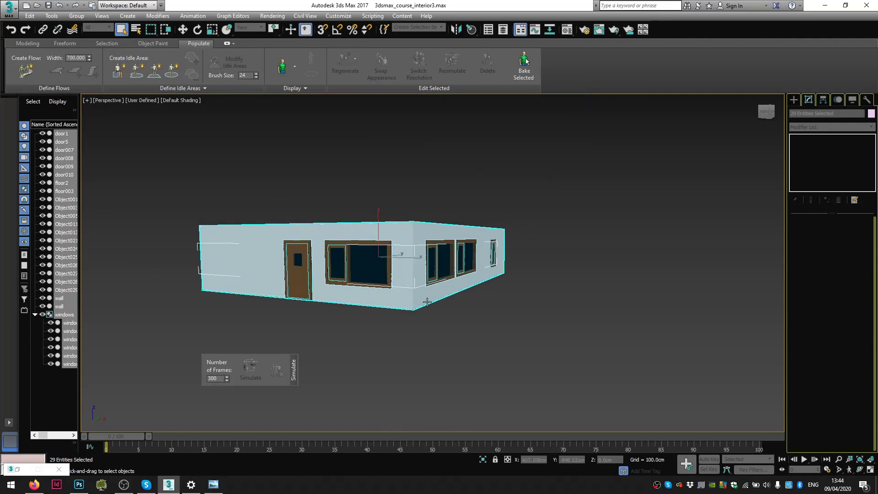
{"action": "middle_click_drag", "start_coordinate": [425, 300], "coordinate": [353, 344], "text": "alt"}
{"action": "middle_click_drag", "start_coordinate": [406, 255], "coordinate": [433, 246], "text": "alt"}
{"action": "scroll", "coordinate": [434, 246], "scroll_direction": "up", "scroll_amount": 7}
{"action": "scroll", "coordinate": [339, 232], "scroll_direction": "down", "scroll_amount": 5}
{"action": "middle_click_drag", "start_coordinate": [339, 232], "coordinate": [395, 252]}
{"action": "scroll", "coordinate": [337, 274], "scroll_direction": "down", "scroll_amount": 3}
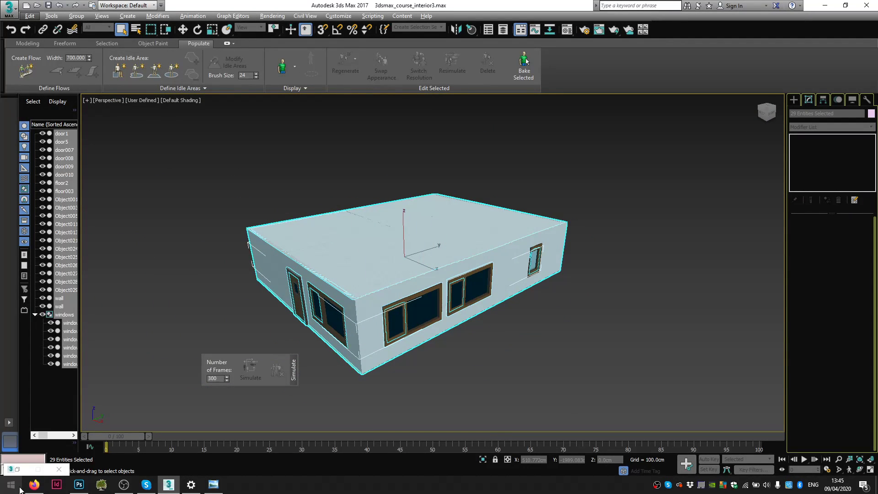
{"action": "middle_click_drag", "start_coordinate": [500, 145], "coordinate": [497, 173], "text": "alt"}
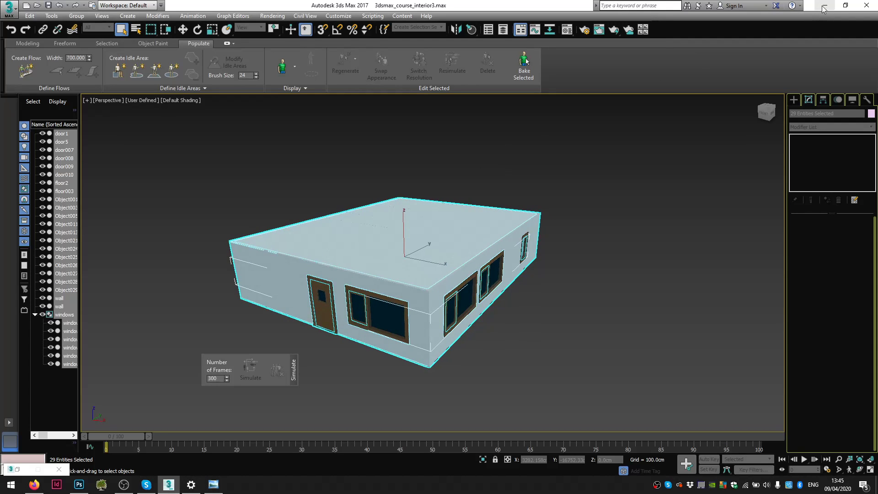
{"action": "mouse_move", "coordinate": [361, 252]}
{"action": "middle_mouse_down", "text": "alt"}
{"action": "mouse_move", "coordinate": [369, 255]}
{"action": "mouse_move", "coordinate": [357, 249]}
{"action": "middle_mouse_up", "text": "alt"}
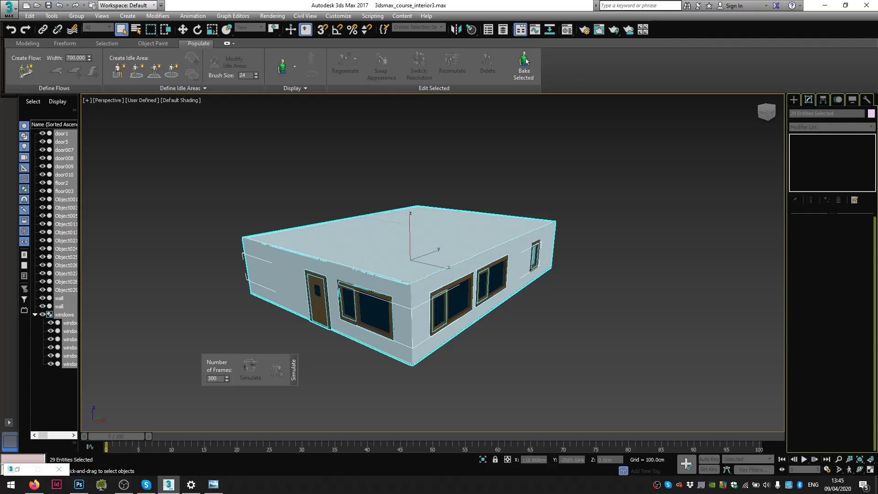